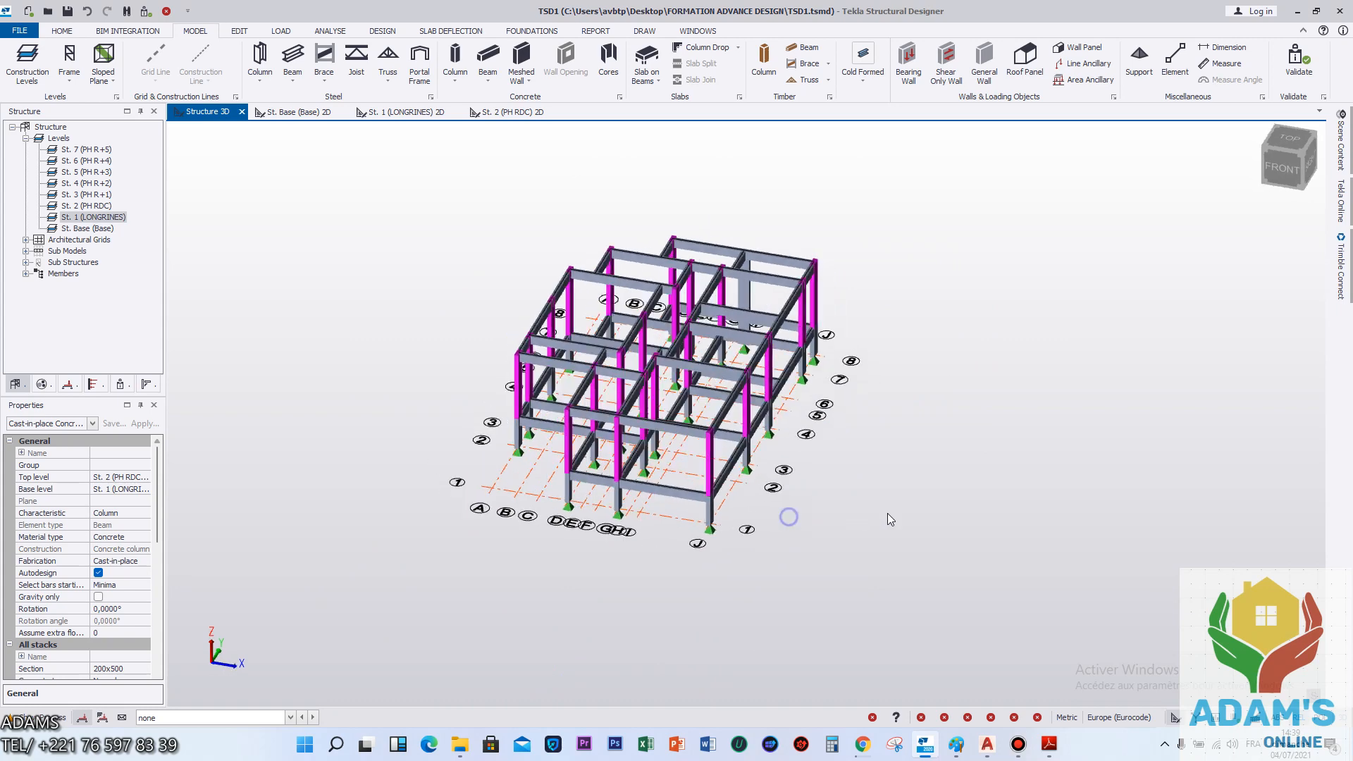
Validate the structure for physical model issues and highlight the members listed under the general member intersection warning.
middle_drag(862, 376, 858, 351)
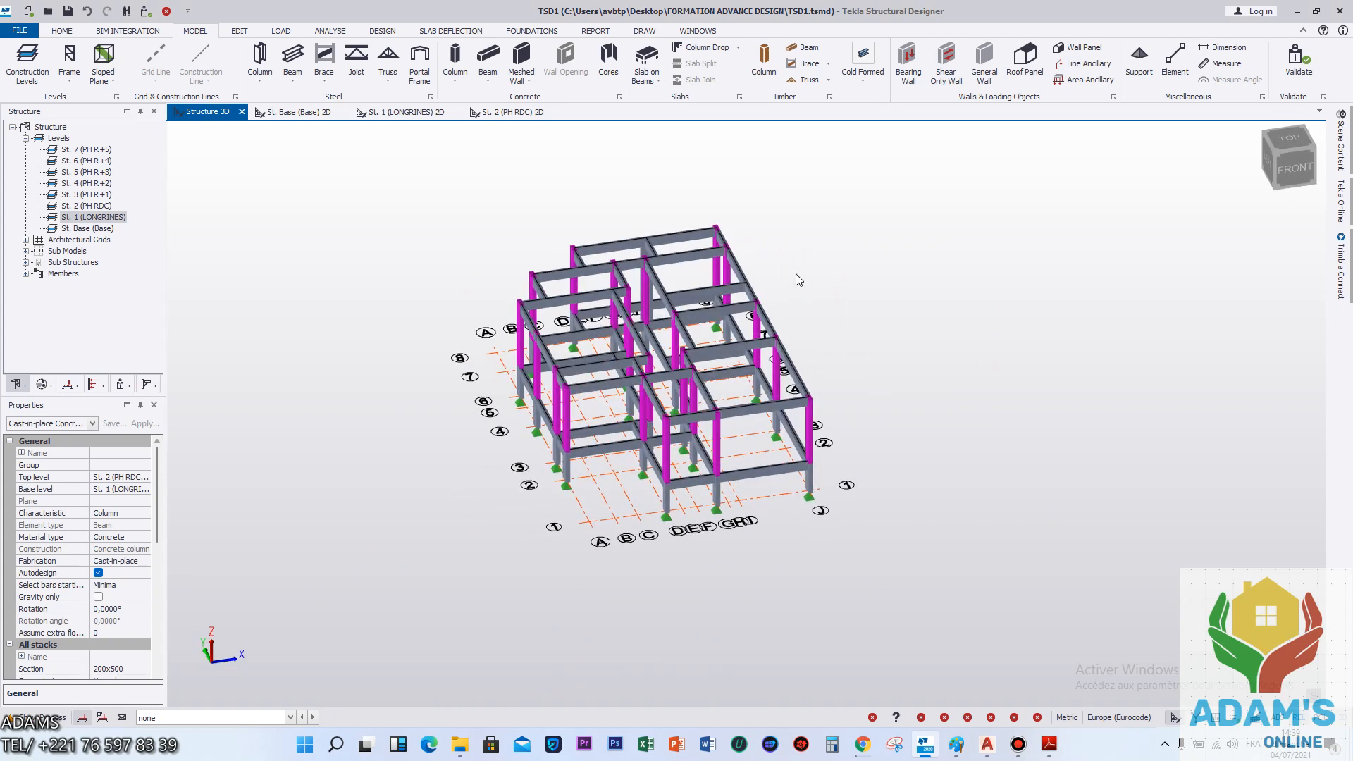
scroll(798, 280, up, 4)
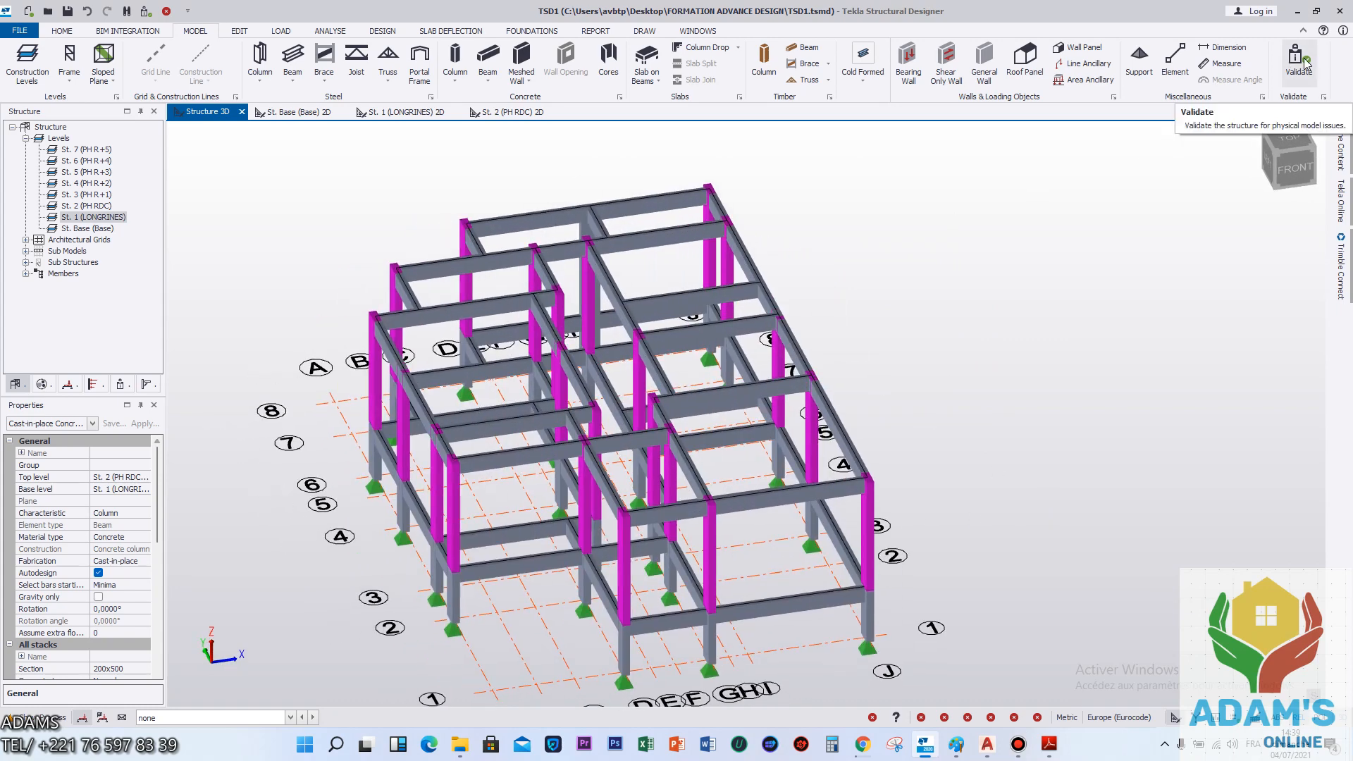
click(1306, 62)
scroll(930, 272, down, 3)
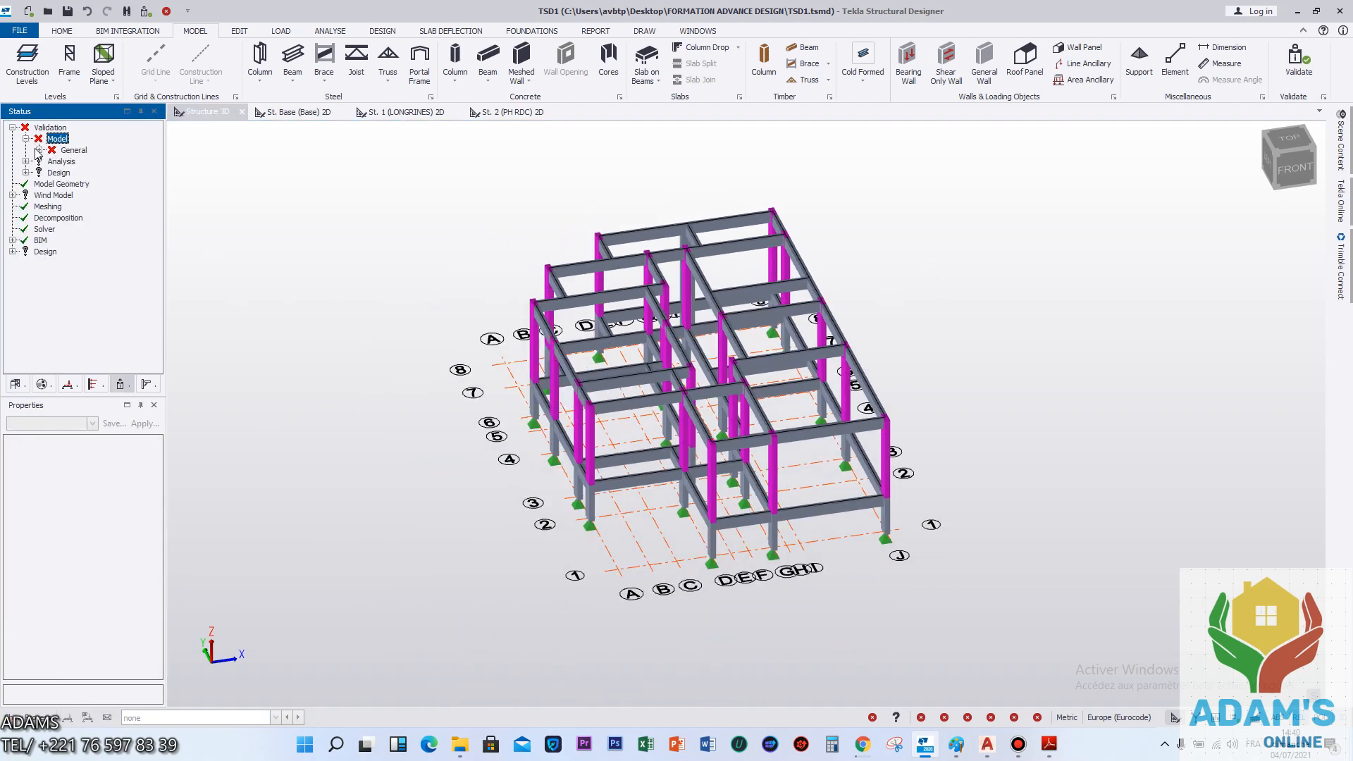
double_click(101, 162)
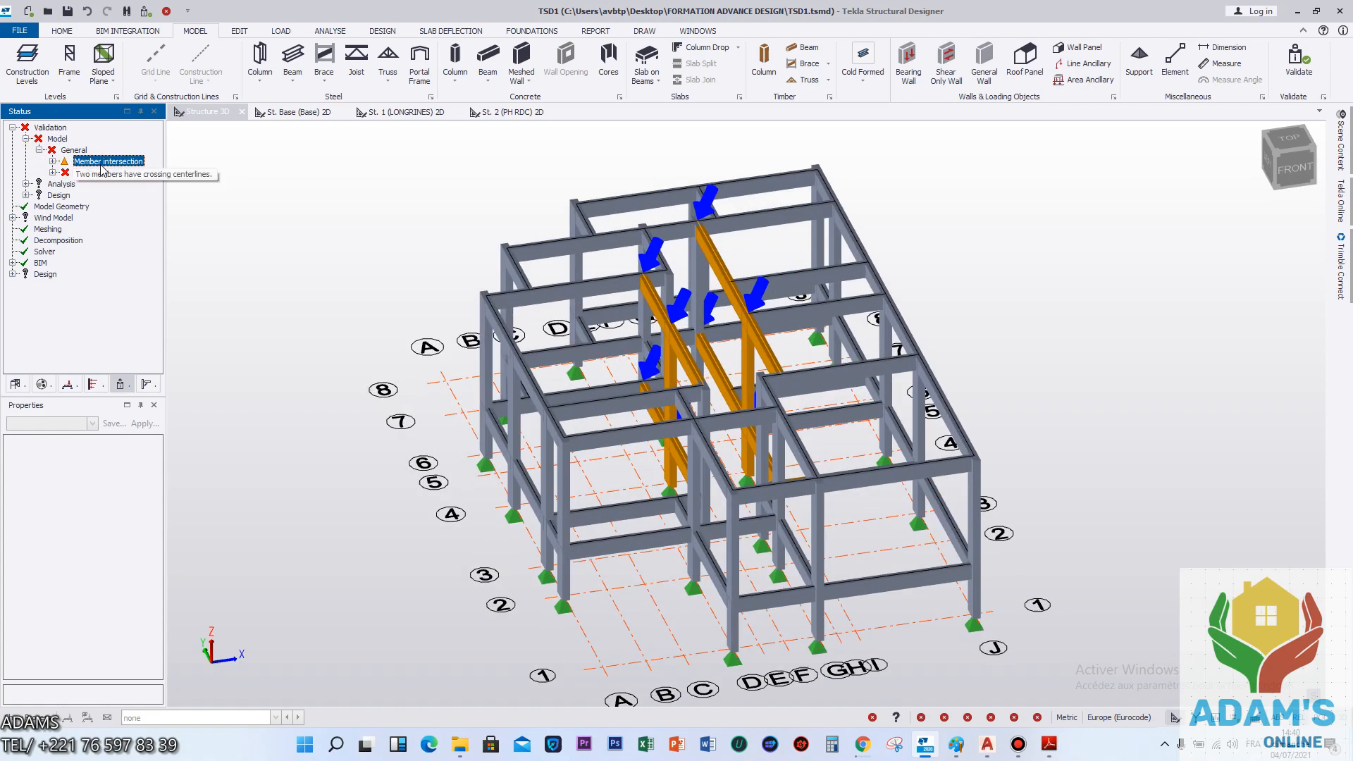
scroll(386, 221, down, 3)
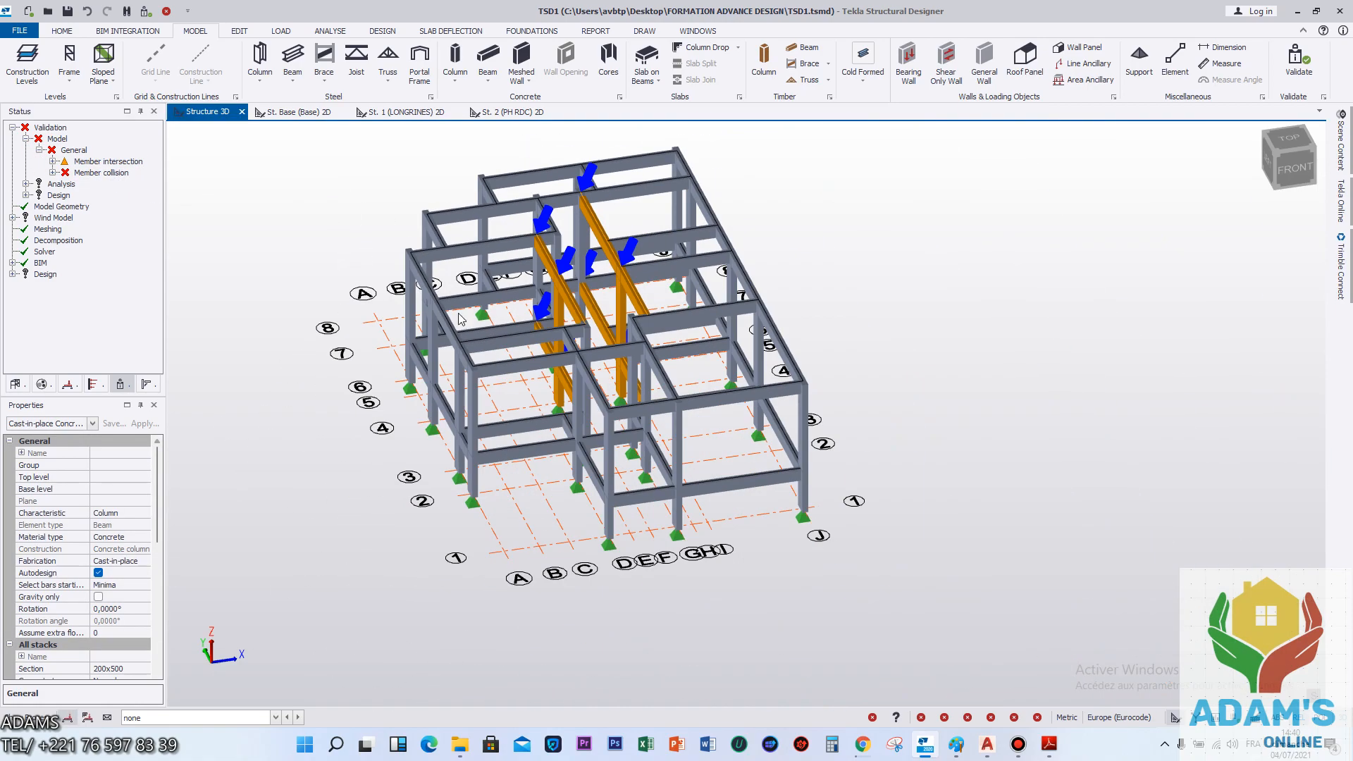
Examine the highlighted intersecting beams and columns from several sides of the 3D model.
middle_drag(504, 315, 552, 426)
scroll(552, 426, up, 3)
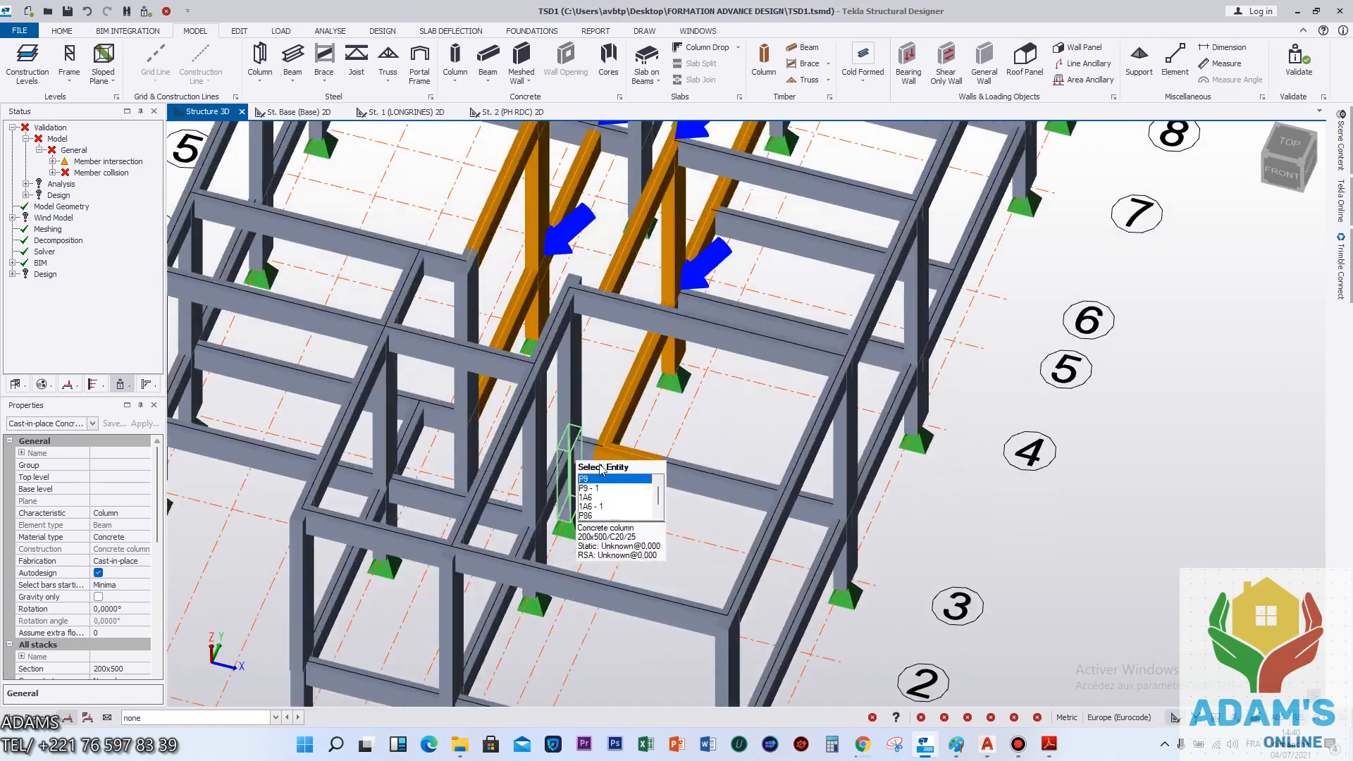
scroll(636, 463, down, 1)
middle_drag(636, 463, 385, 421)
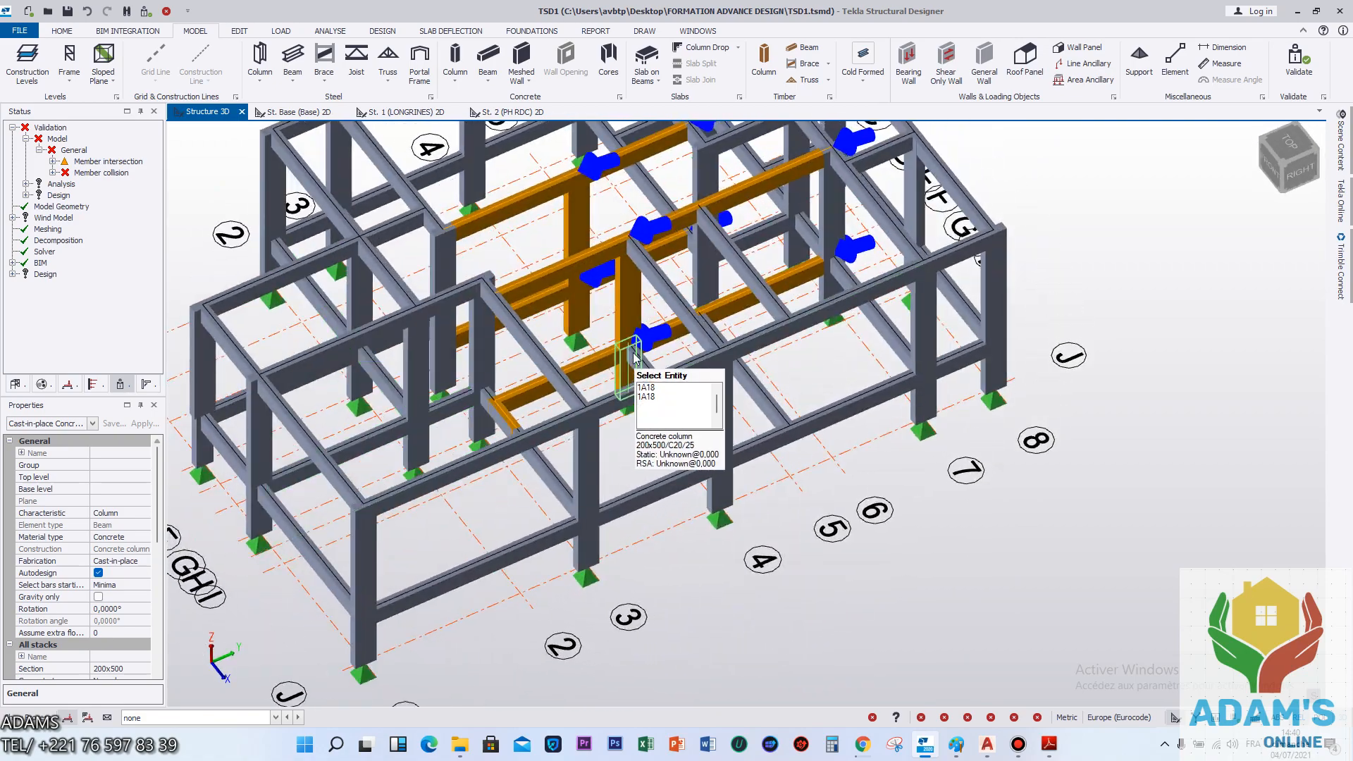
scroll(636, 358, up, 4)
scroll(592, 384, down, 2)
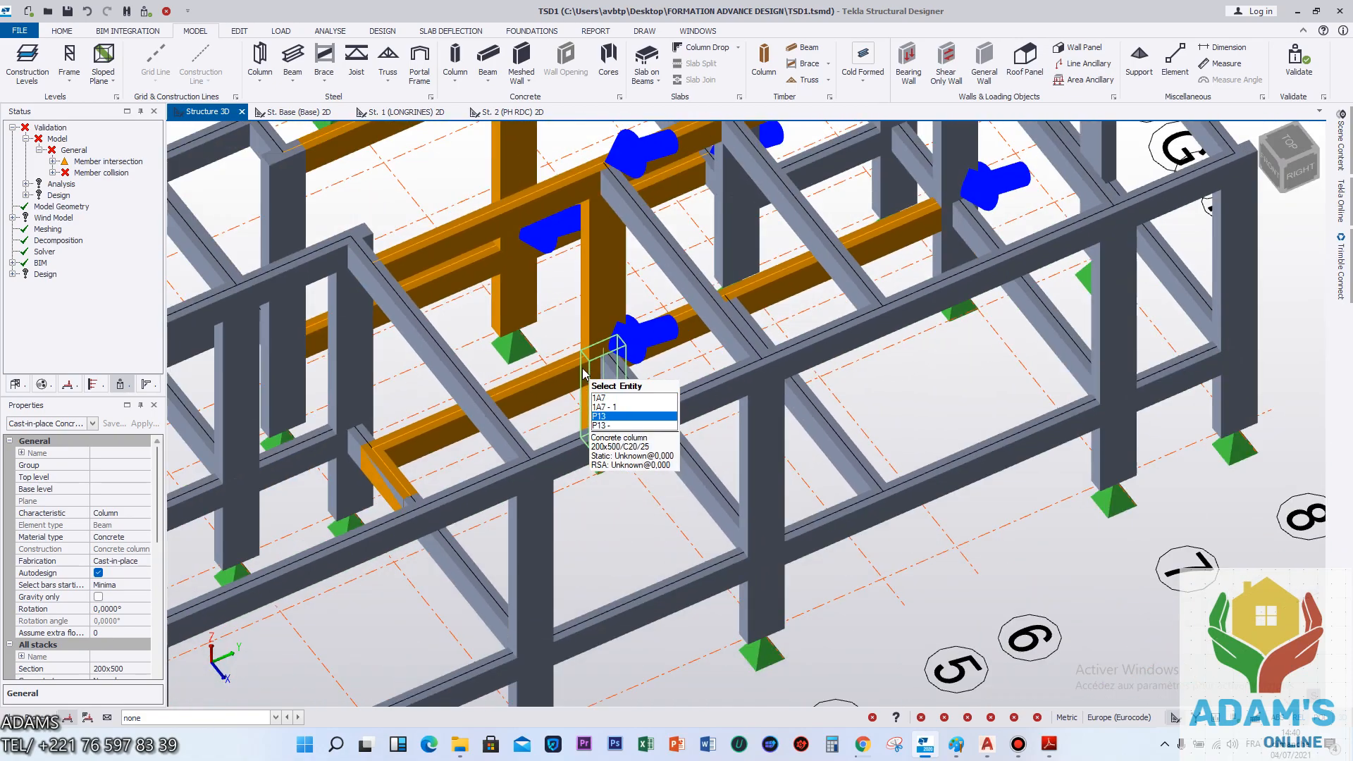
scroll(524, 315, down, 1)
middle_drag(524, 315, 990, 416)
middle_drag(669, 350, 644, 242)
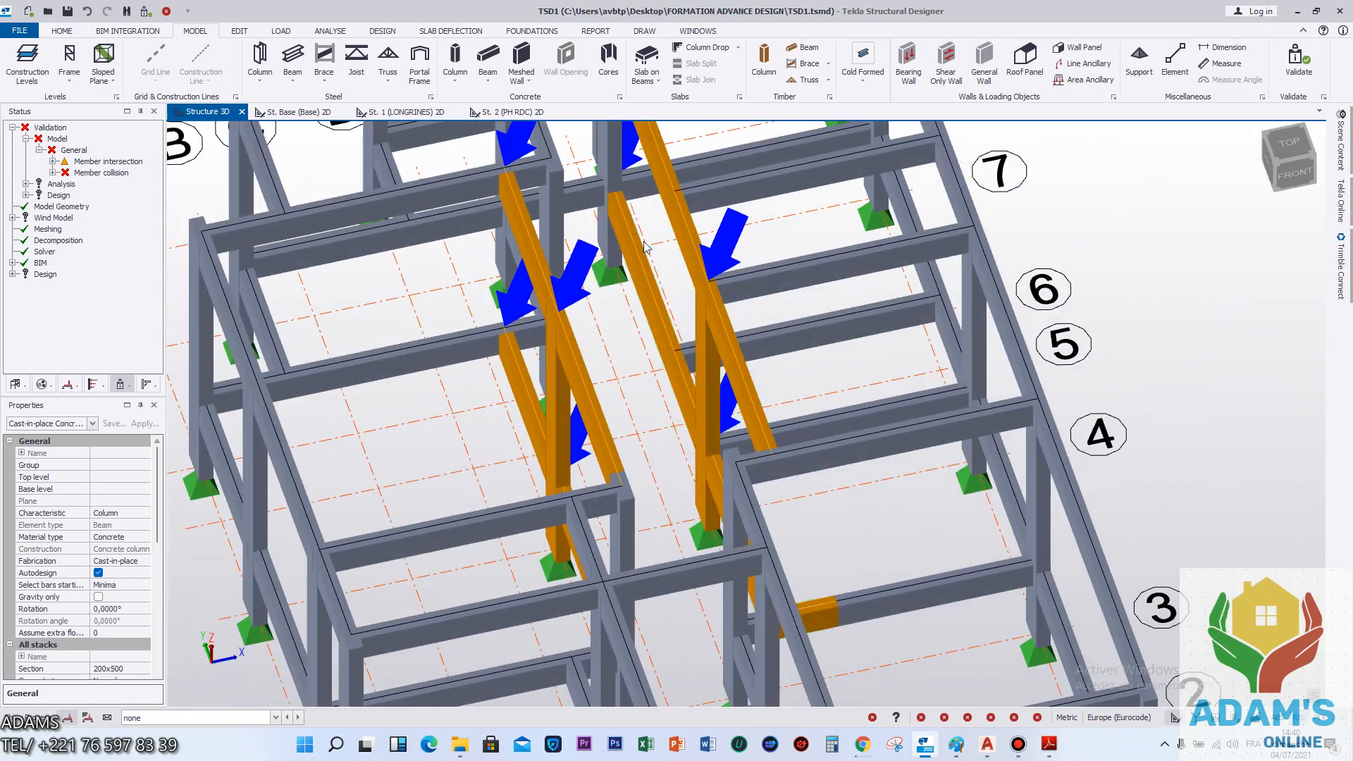
In the St. 2 (PH RDC) plan, delete the beam on grid line E between grid lines 3 and 6.
click(510, 112)
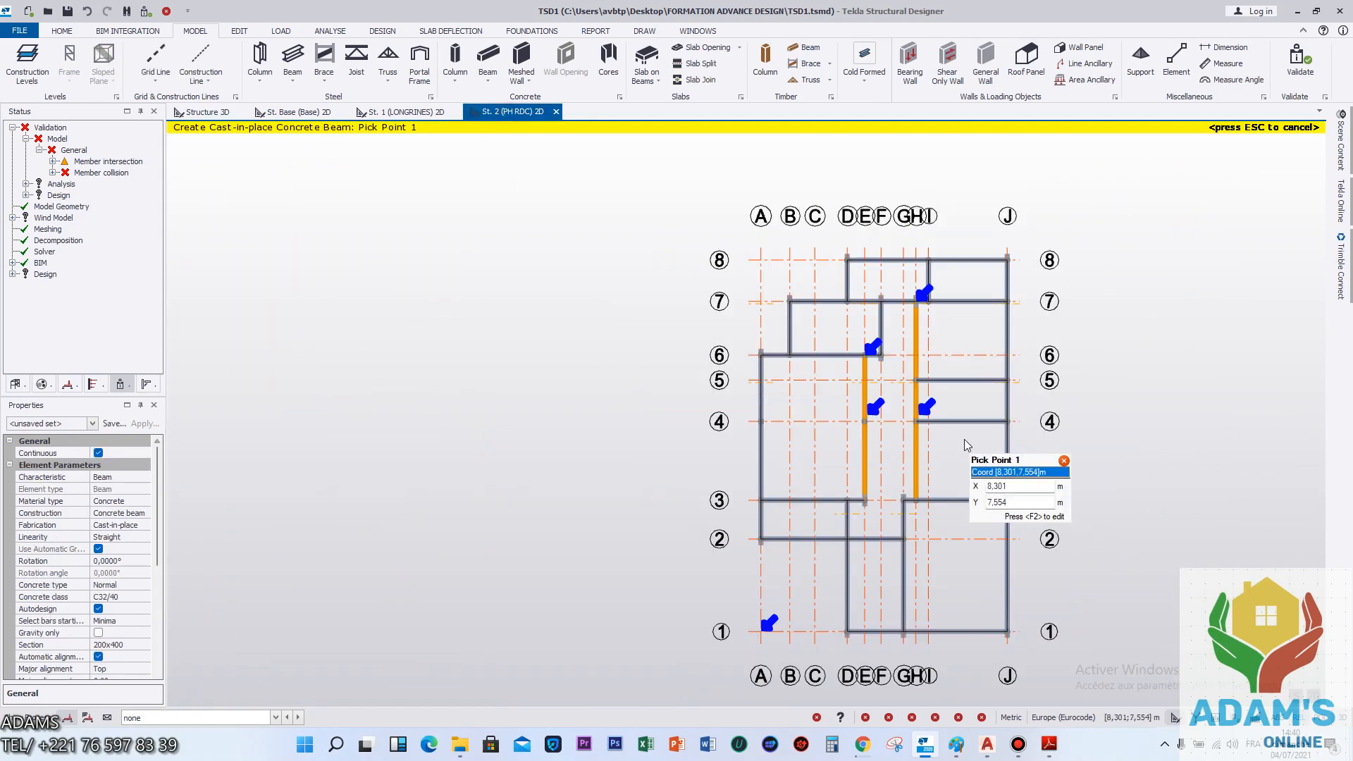
scroll(896, 439, up, 5)
key(Escape)
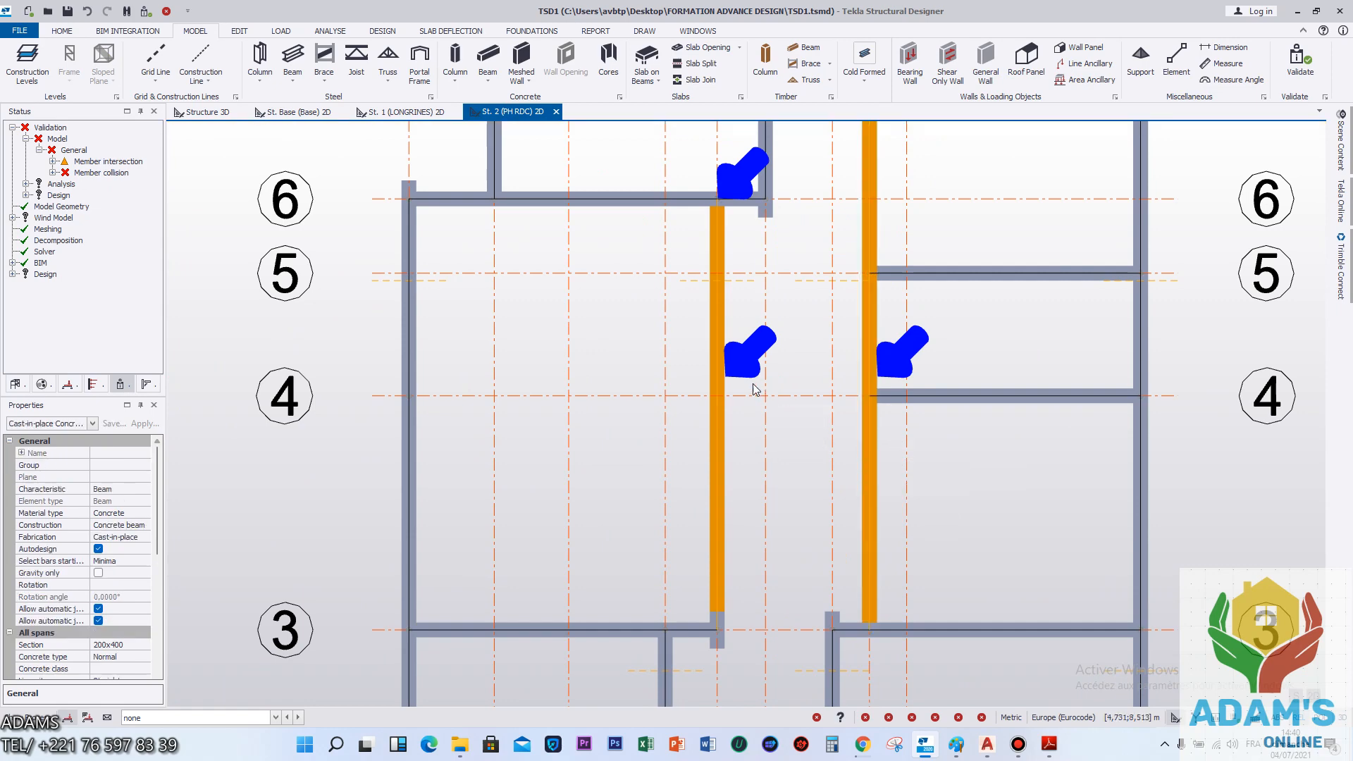
scroll(754, 390, up, 3)
click(715, 452)
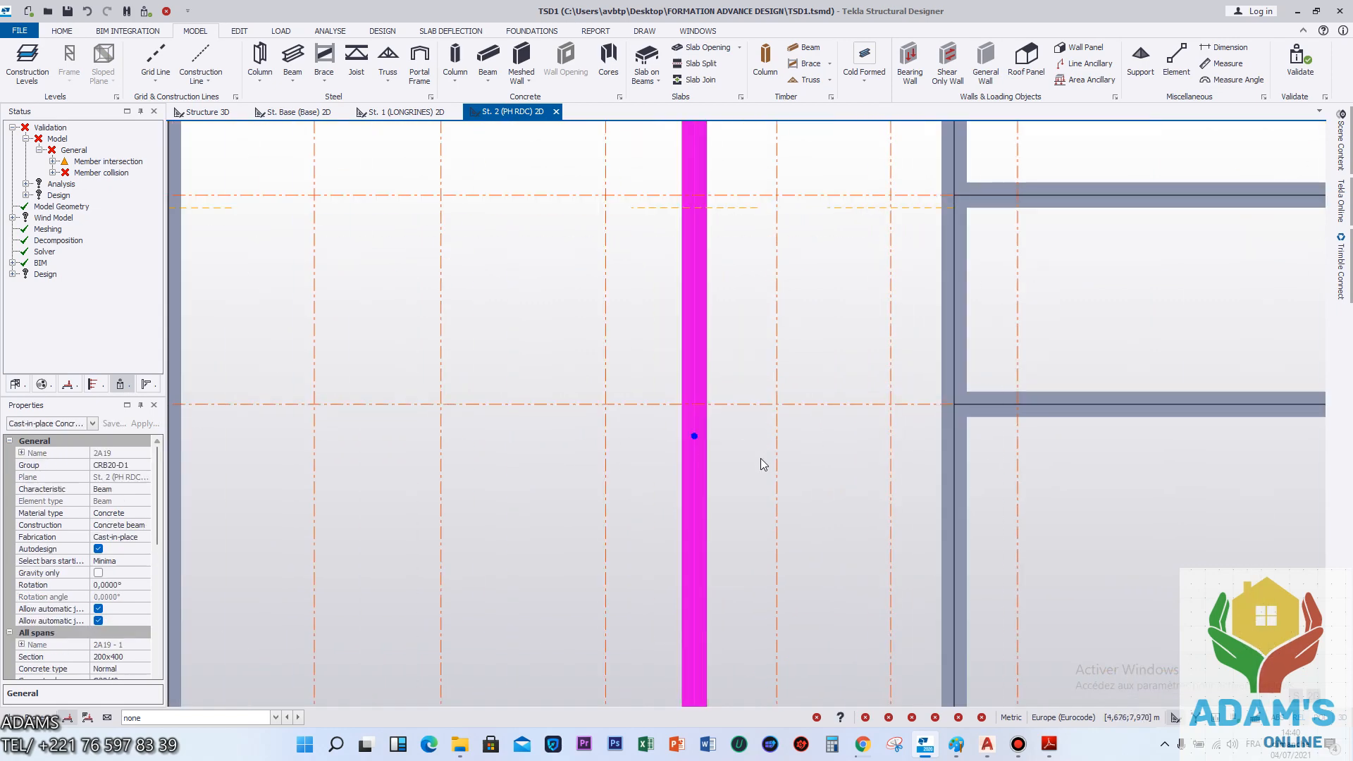
scroll(733, 441, down, 5)
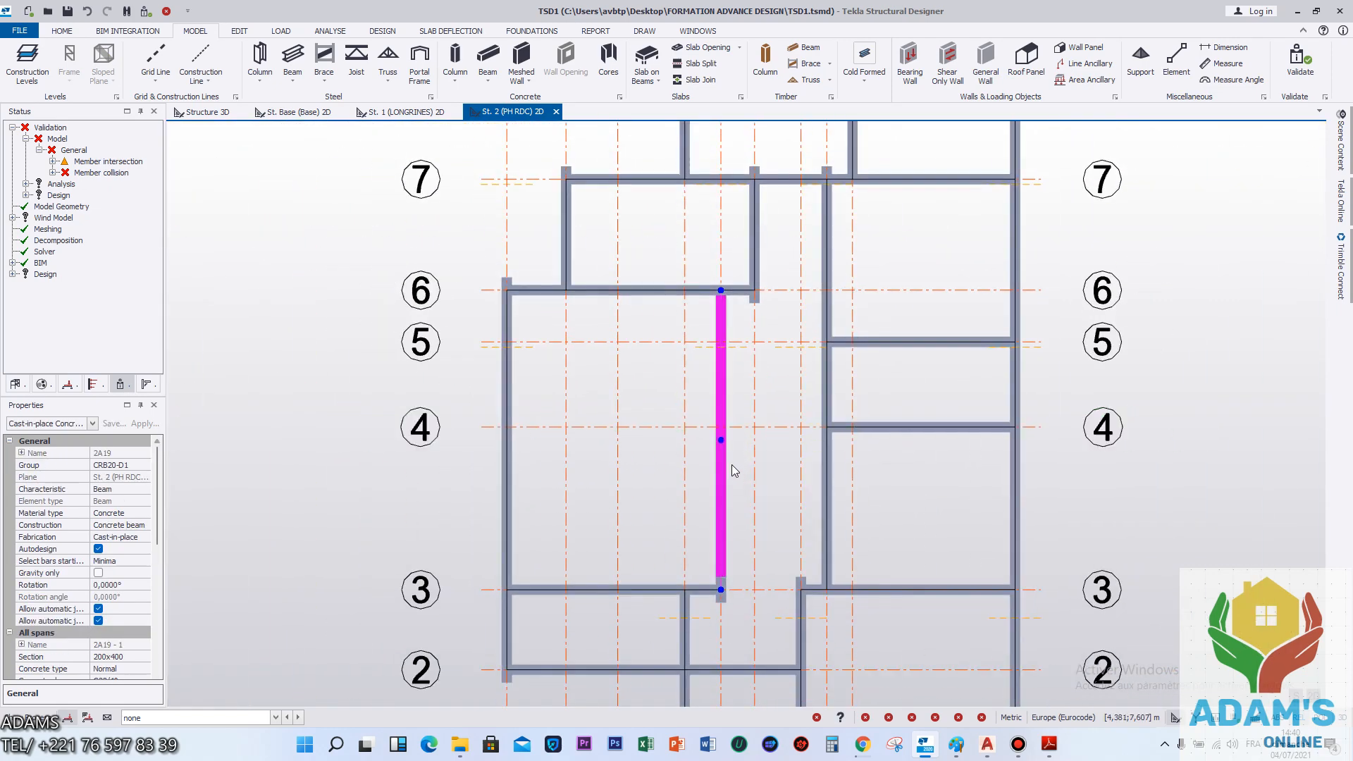
scroll(726, 468, up, 2)
scroll(732, 458, down, 3)
key(Delete)
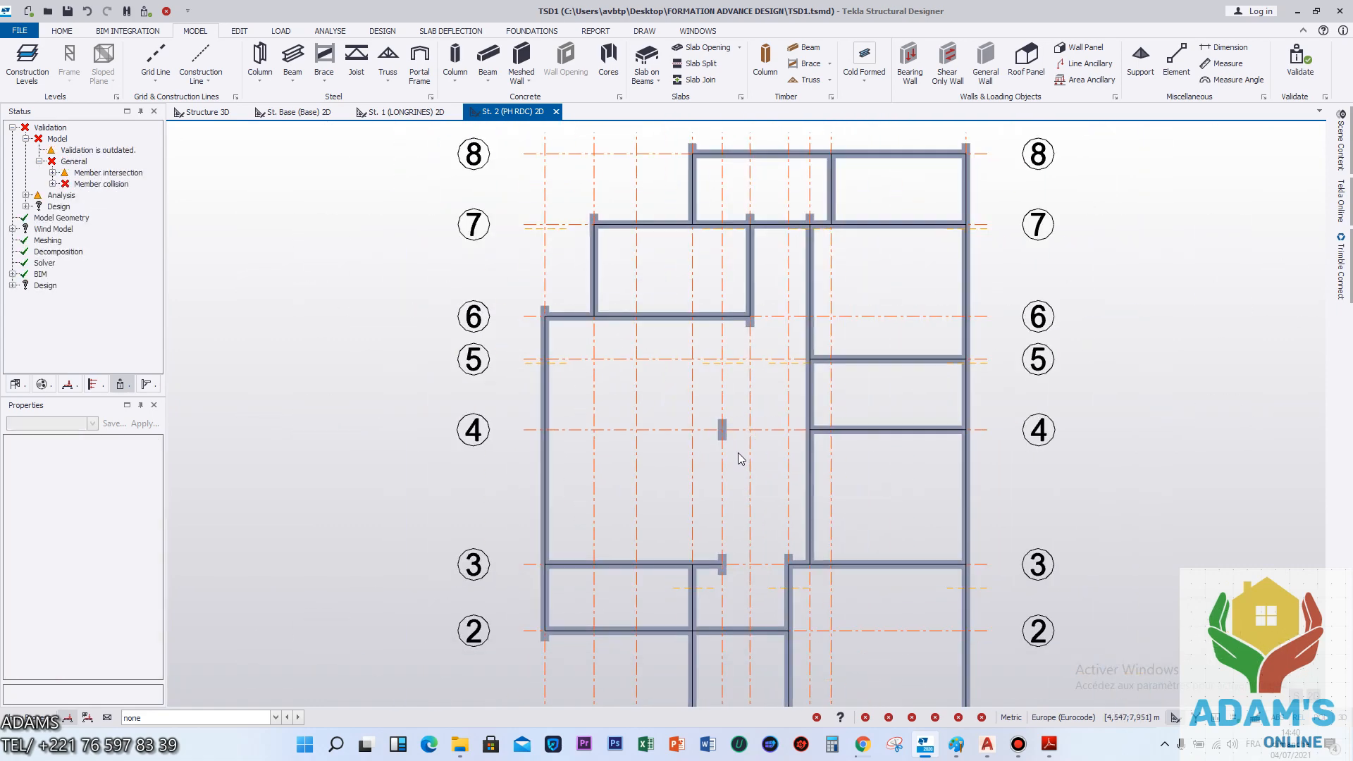
Draw a continuous 200x400 cast-in-place concrete beam along grid line E from grid line 3 through the column at 4 to grid line 6.
click(486, 55)
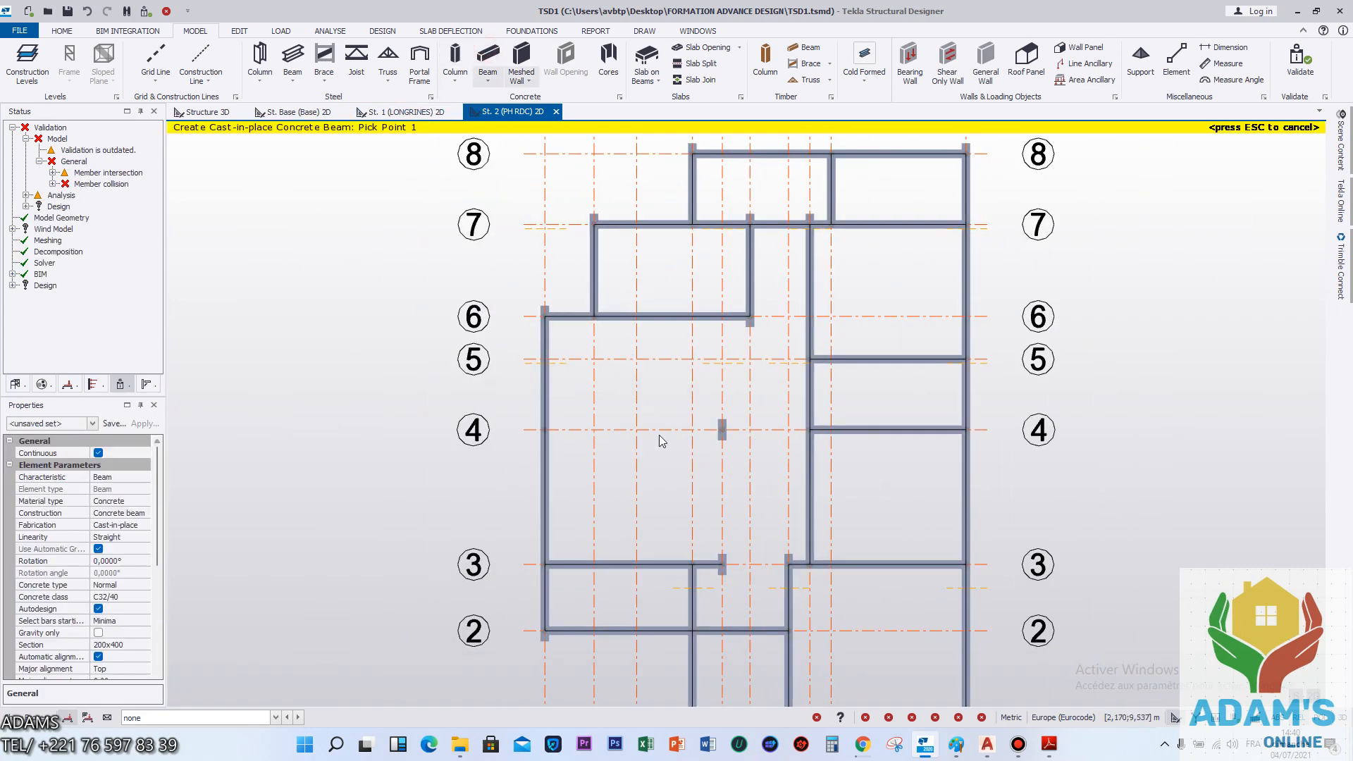
click(722, 563)
scroll(718, 451, up, 5)
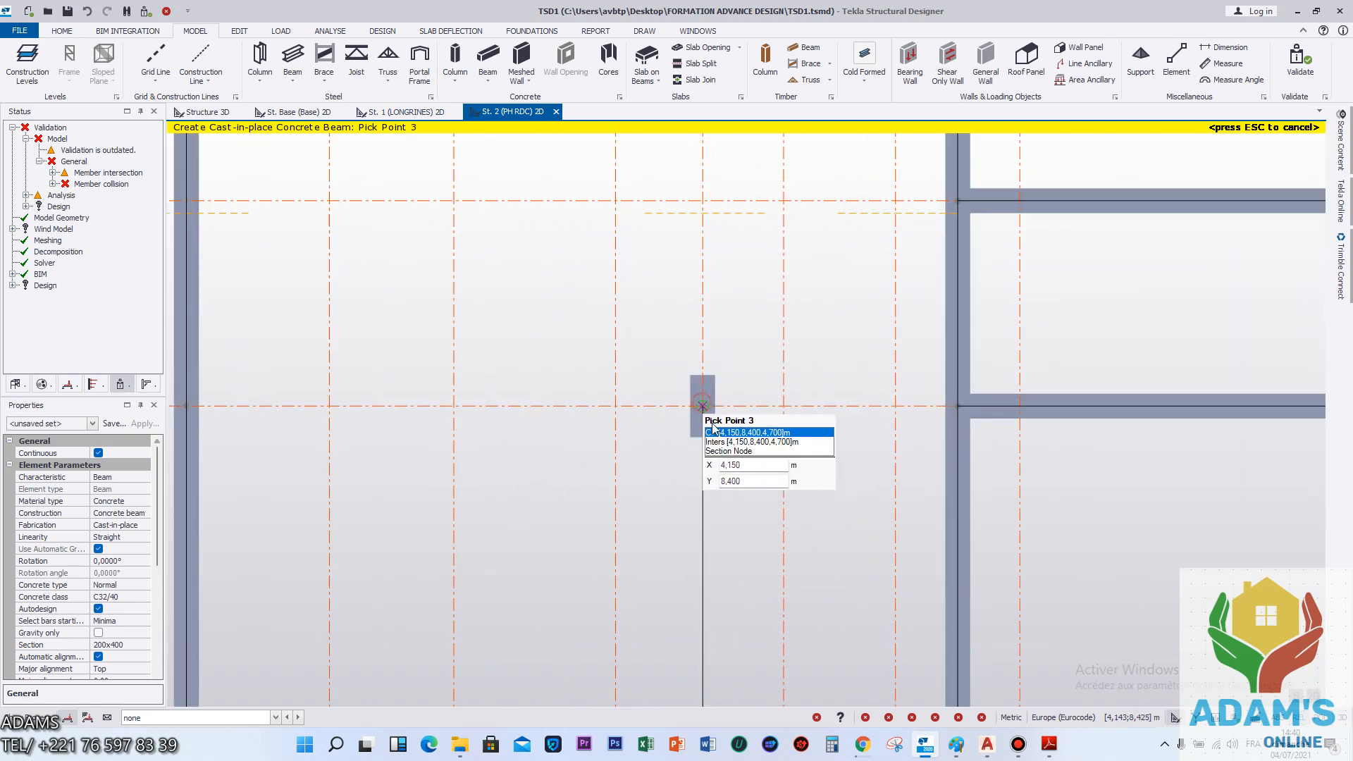
scroll(714, 426, down, 3)
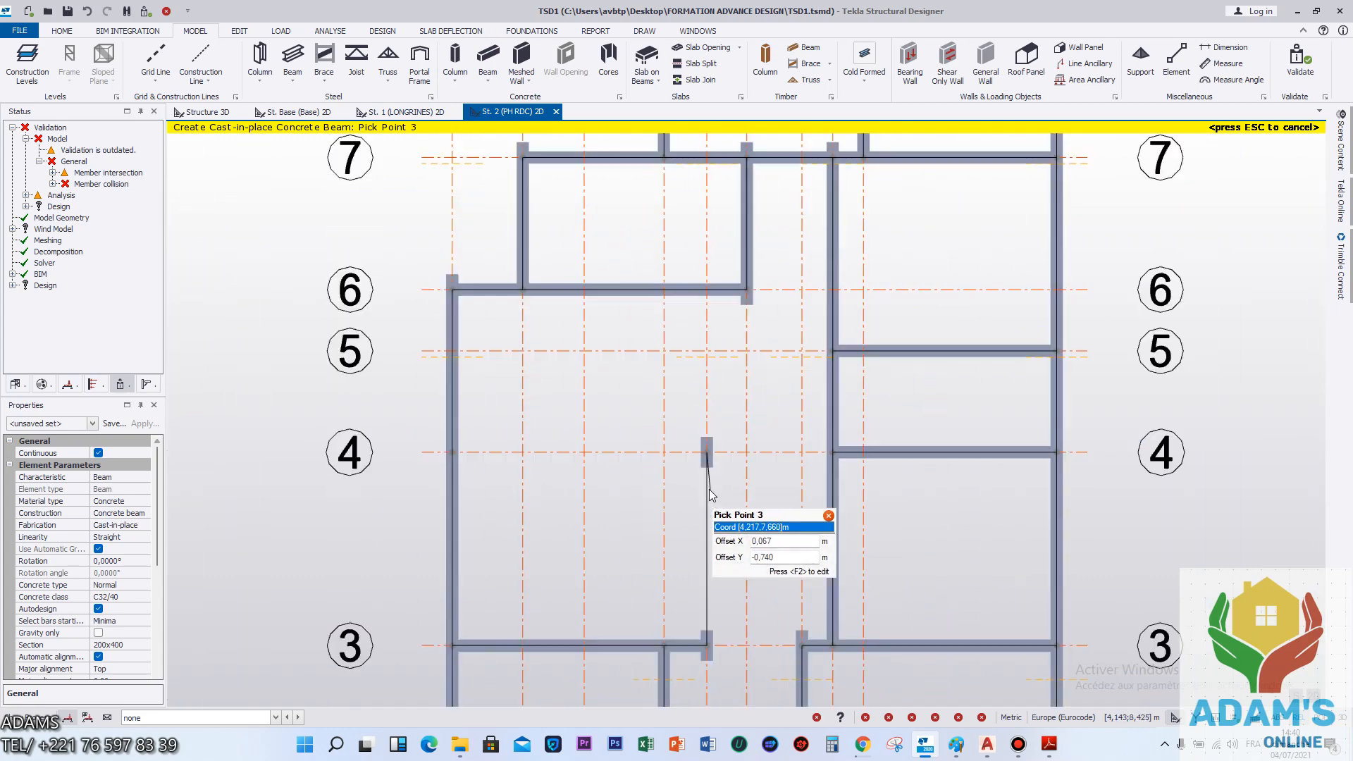
click(707, 290)
key(Escape)
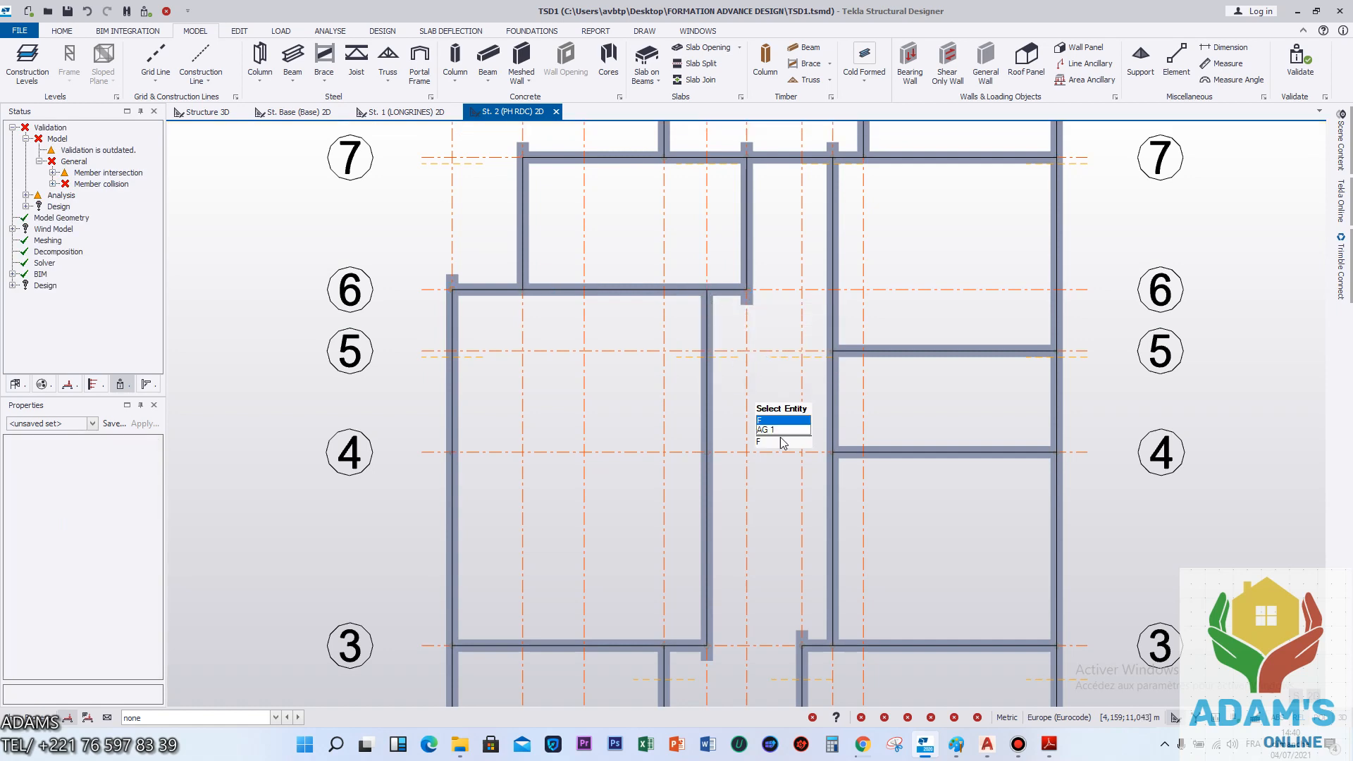
Delete the beam on grid line H between 3 and 7 and the beam on grid line 5 between H and J.
click(833, 502)
key(Delete)
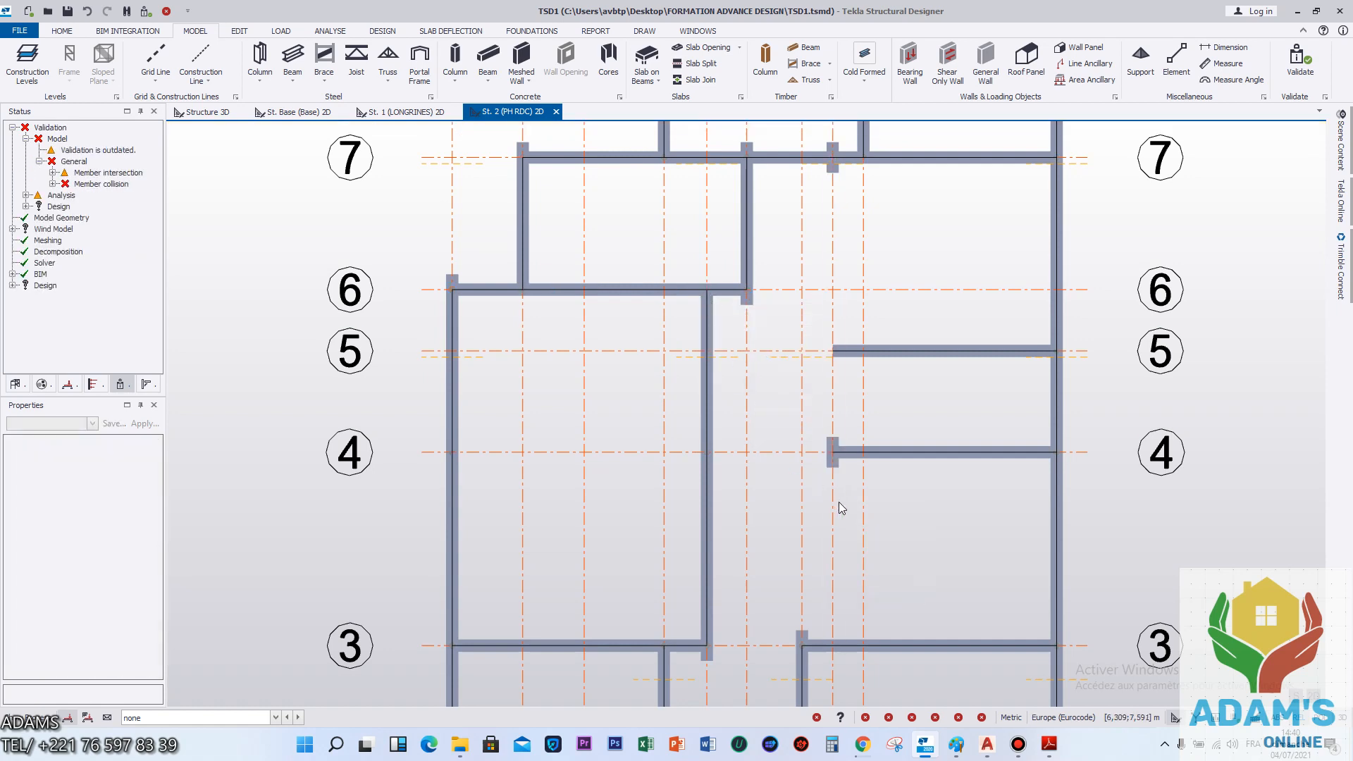
click(891, 371)
key(Delete)
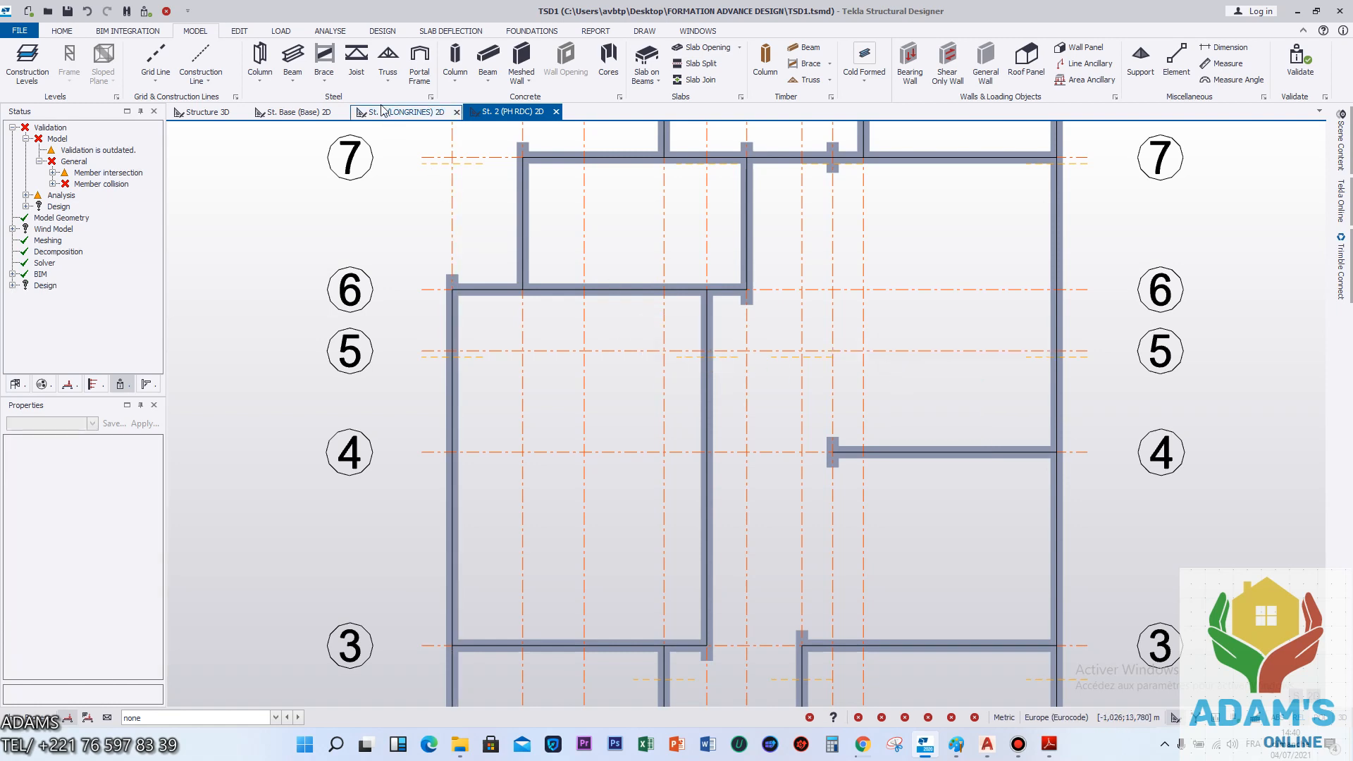
Draw a continuous 200x400 concrete beam along grid line H from grid line 3 through the column at 4 to grid line 7.
click(488, 56)
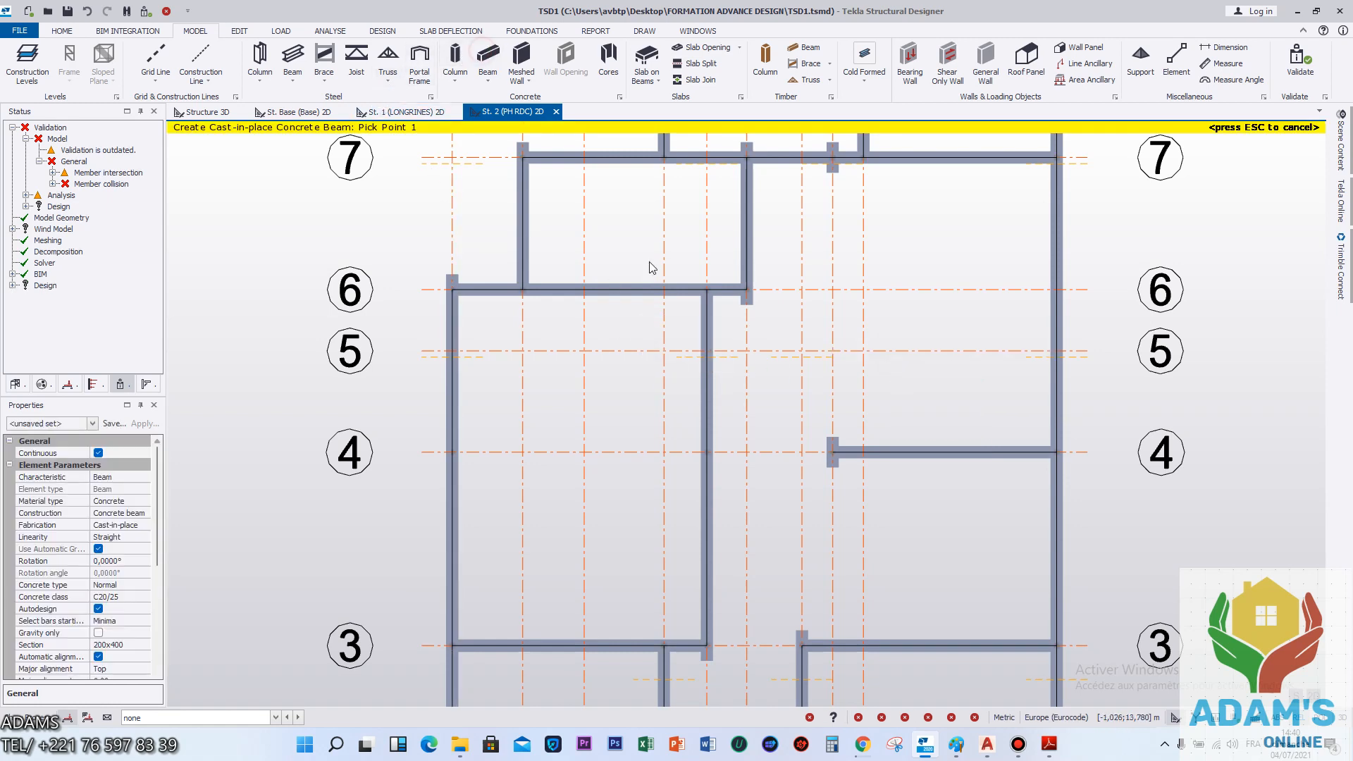
click(833, 645)
click(832, 452)
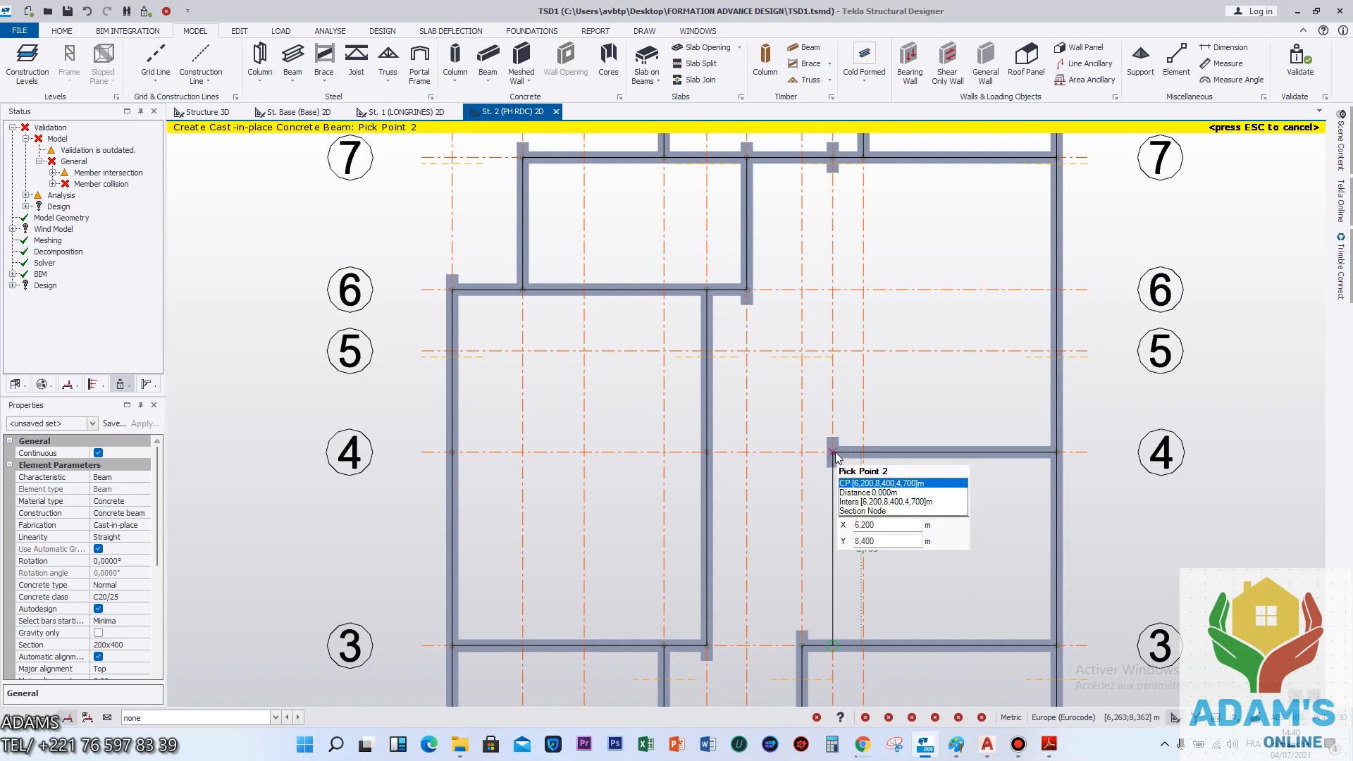
scroll(877, 534, down, 2)
scroll(846, 275, up, 4)
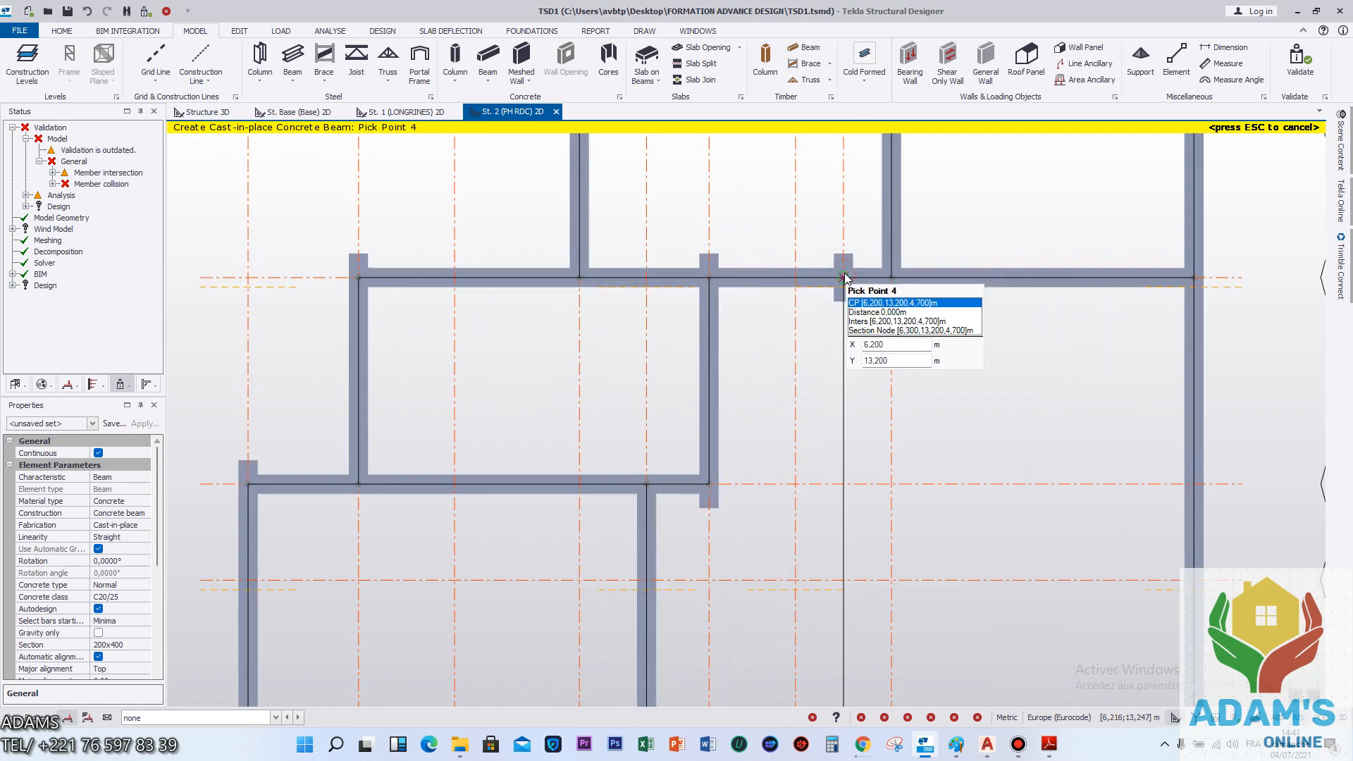
click(843, 277)
scroll(807, 280, down, 3)
Draw a 200x400 concrete beam along grid line 5 from the beam on grid line J to the one on H.
scroll(878, 452, up, 2)
scroll(1037, 428, up, 2)
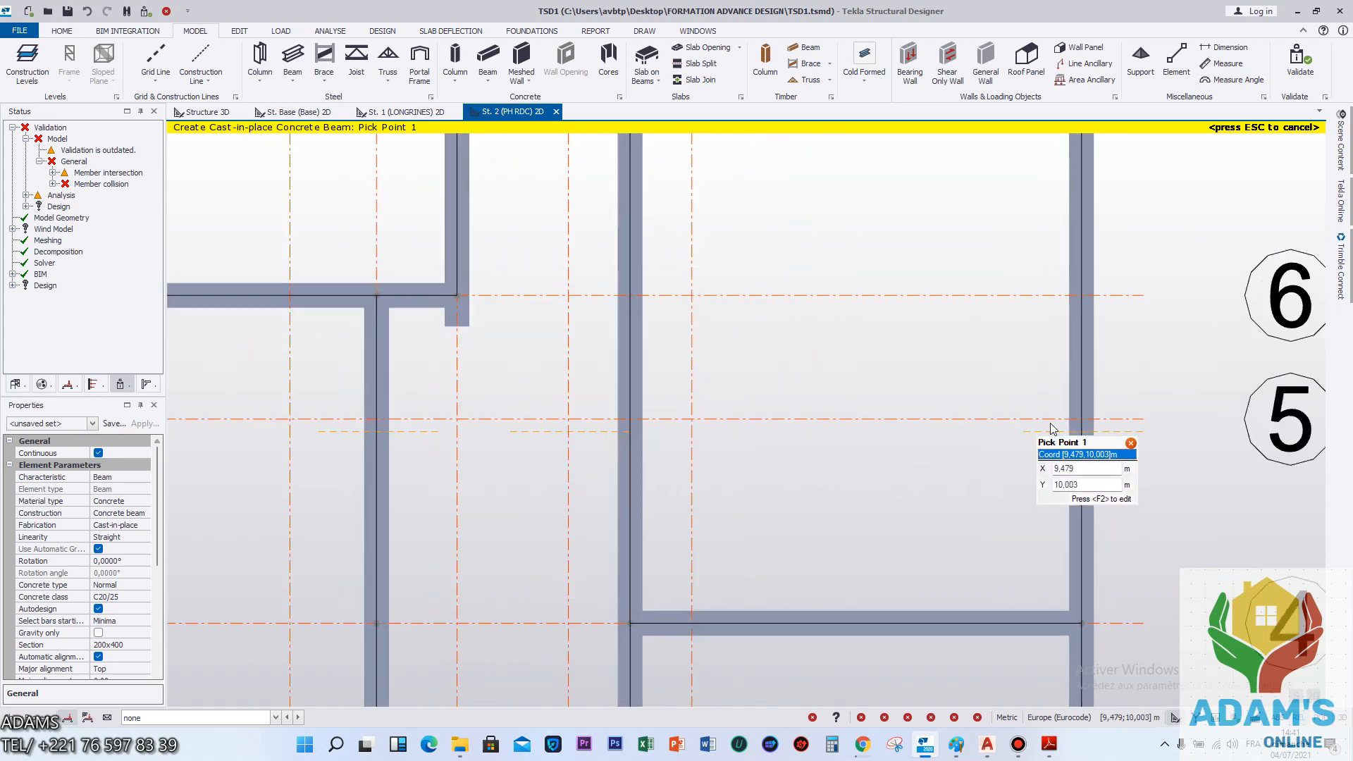
scroll(1050, 428, up, 2)
scroll(1087, 423, up, 2)
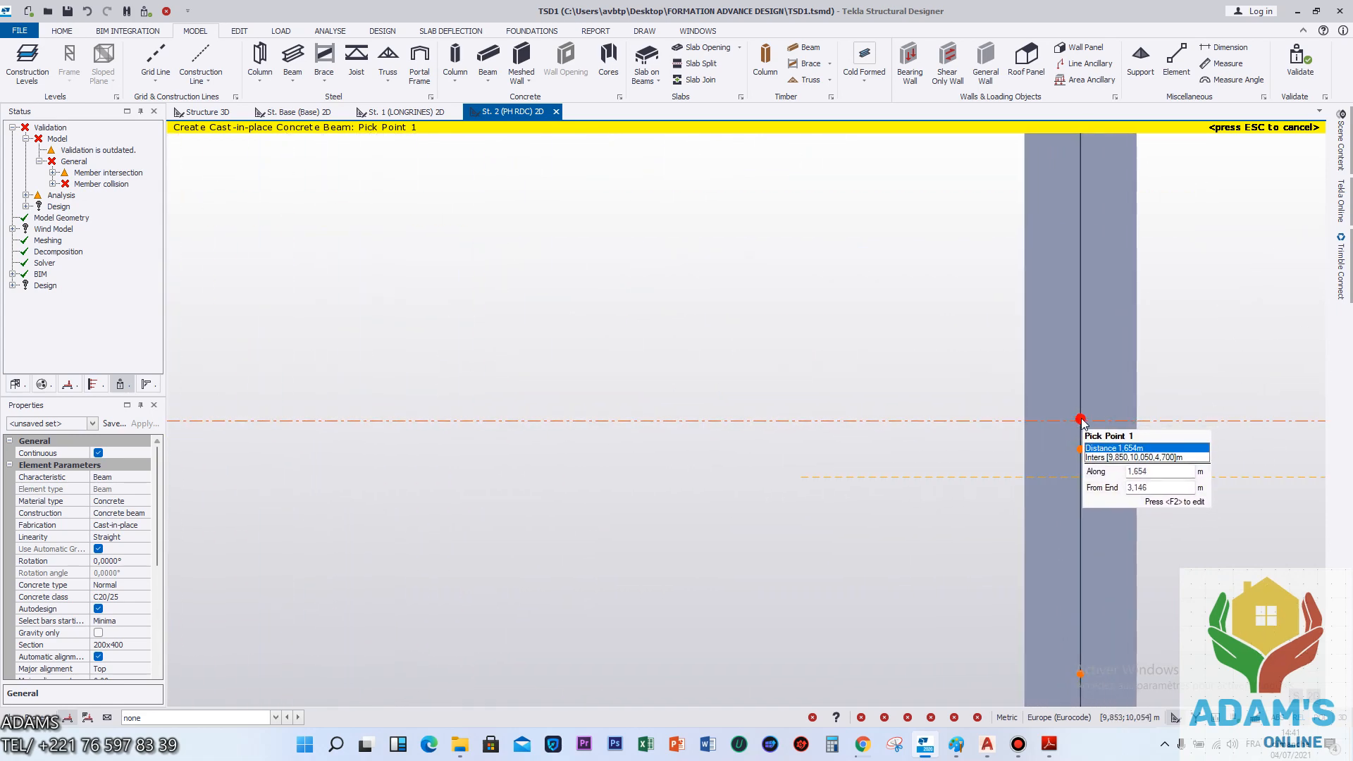
click(1081, 421)
scroll(1127, 419, down, 3)
scroll(881, 427, up, 1)
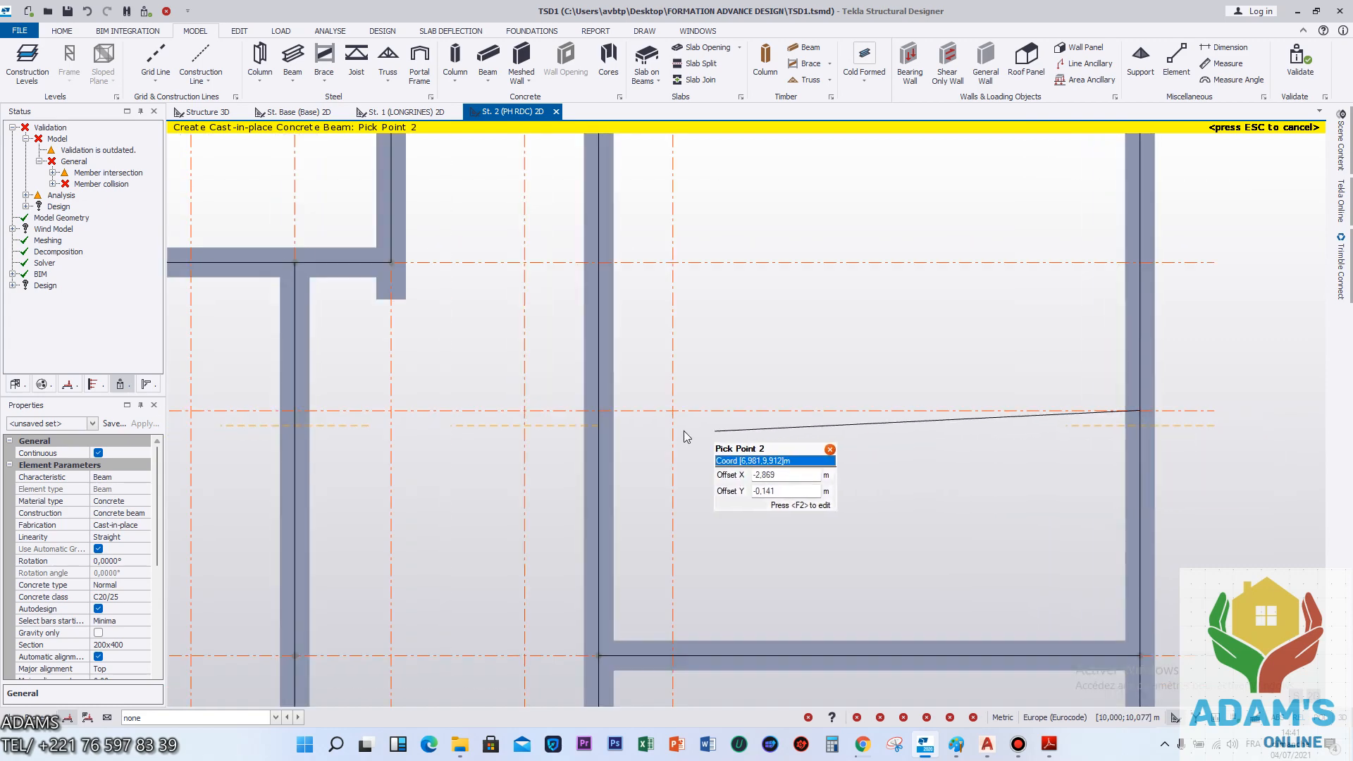
click(599, 411)
scroll(746, 411, down, 6)
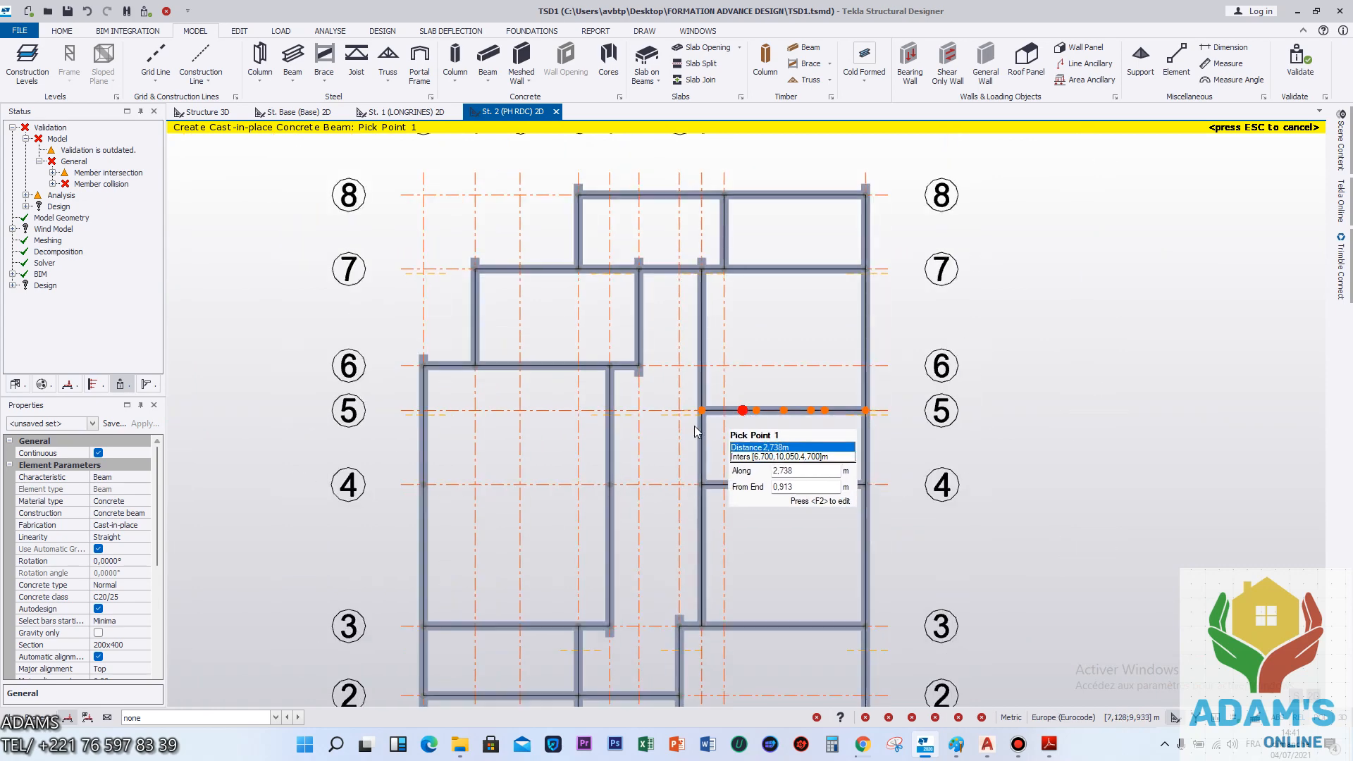
Revalidate the model from the Structure 3D view and highlight the members under the member intersection warning.
click(211, 112)
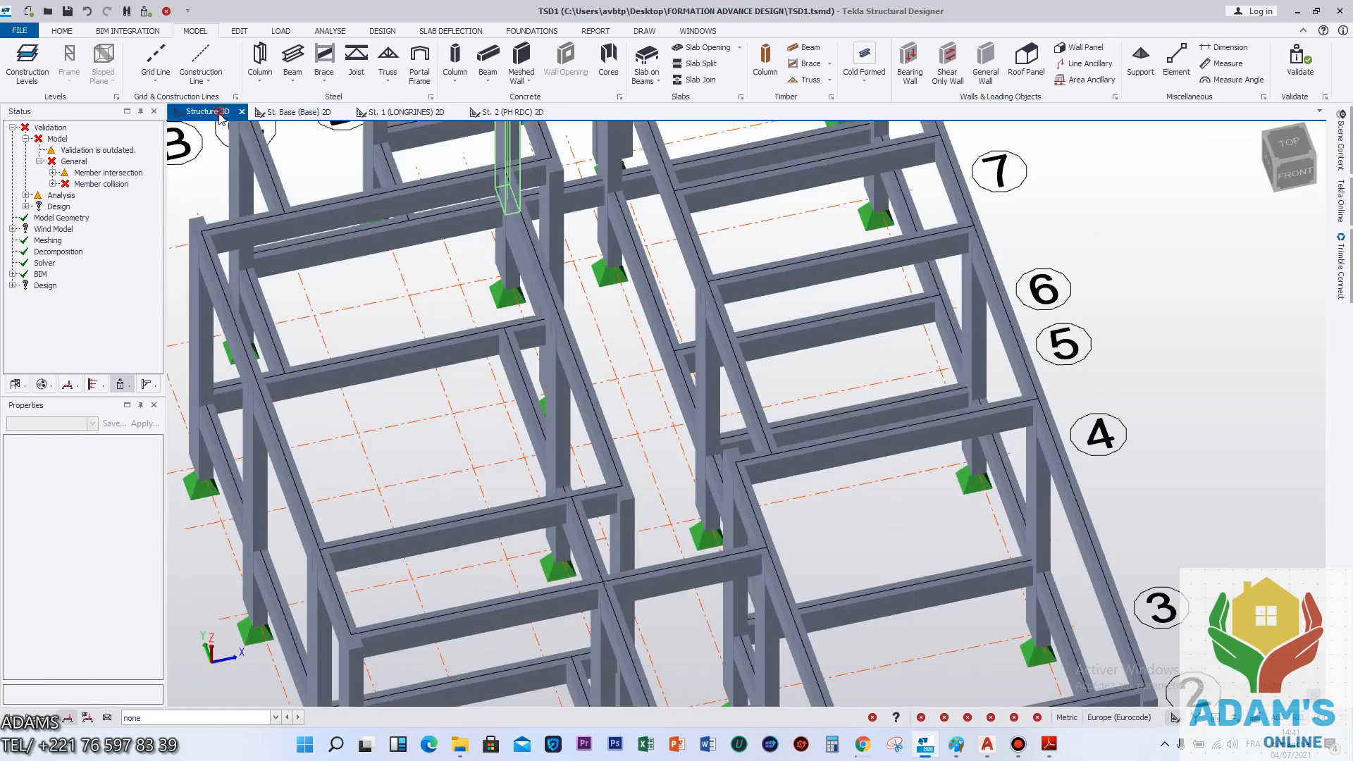
scroll(712, 423, down, 3)
middle_drag(810, 446, 765, 424)
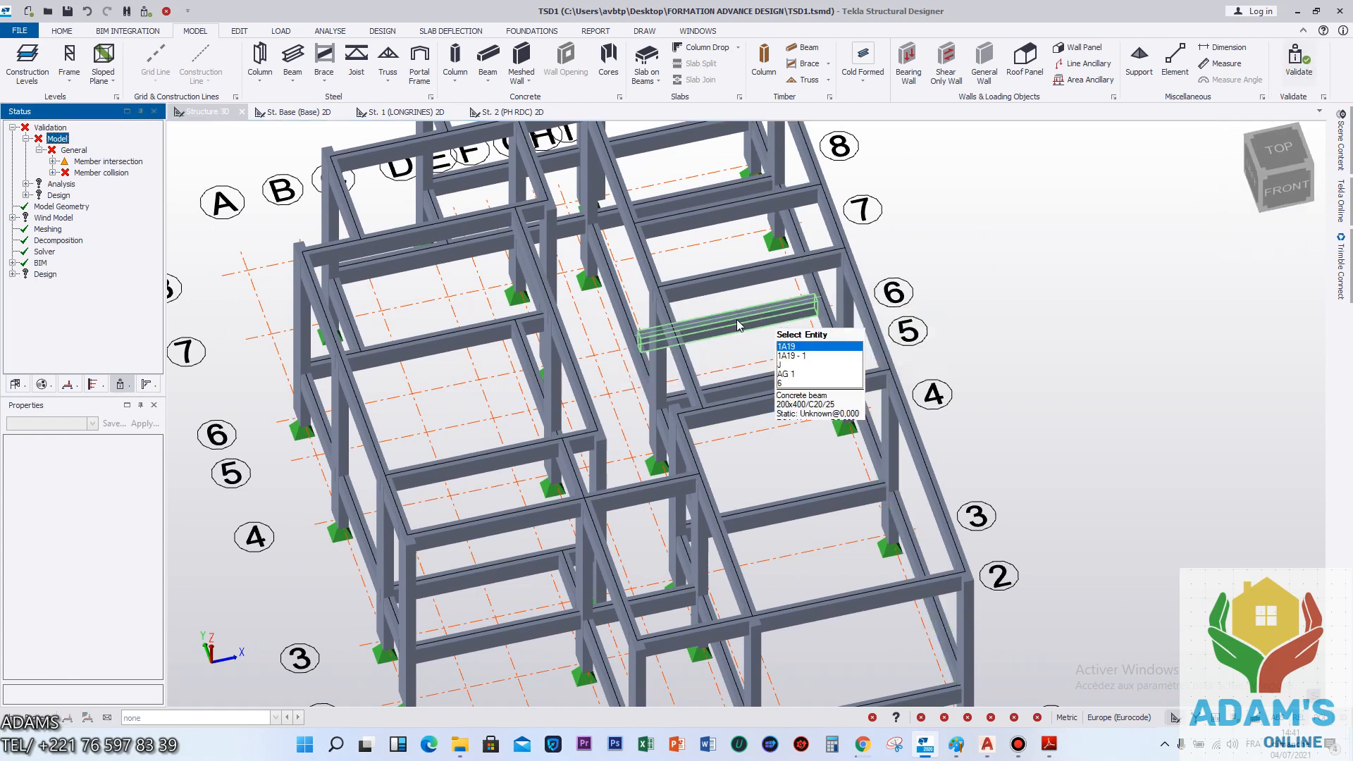
click(112, 162)
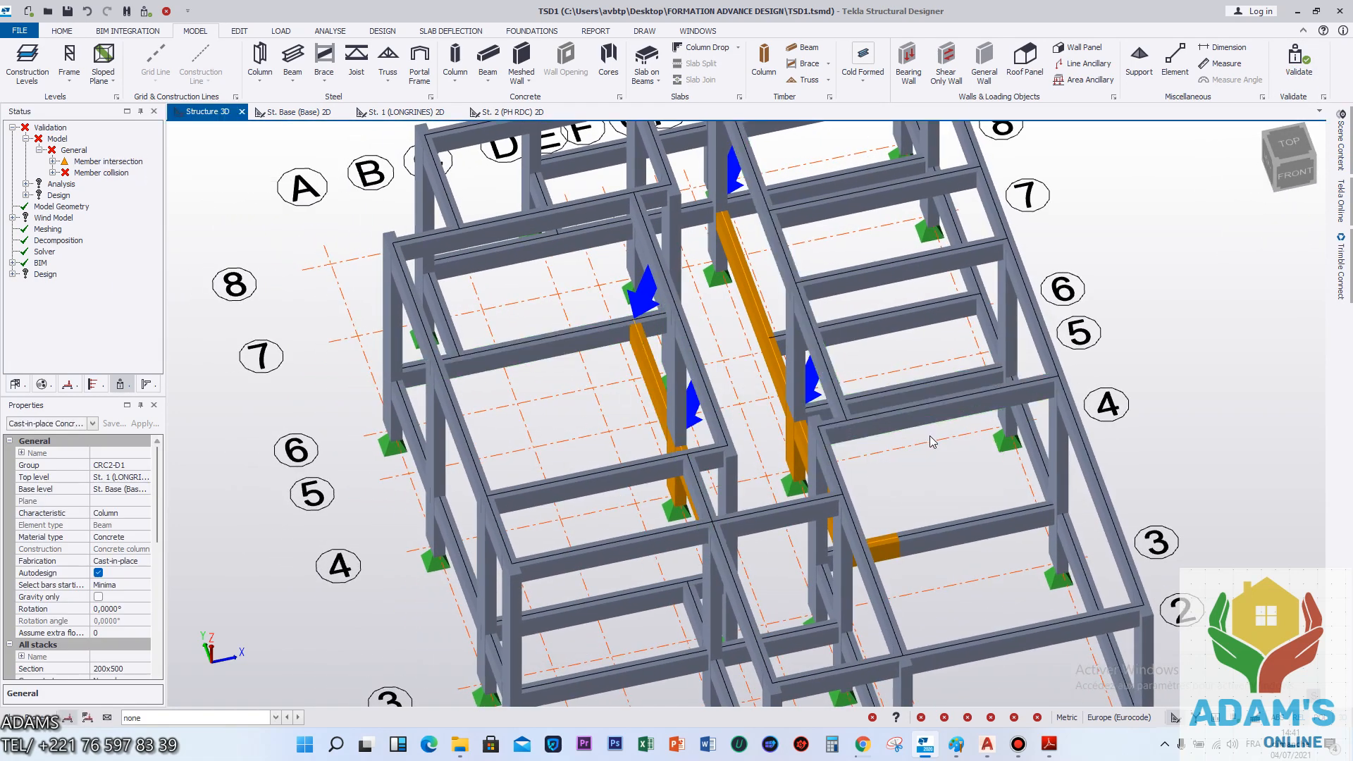
Inspect the flagged beam 1A7 and the other highlighted members at the St. 1 (LONGRINES) level in 3D.
middle_drag(966, 459, 664, 435)
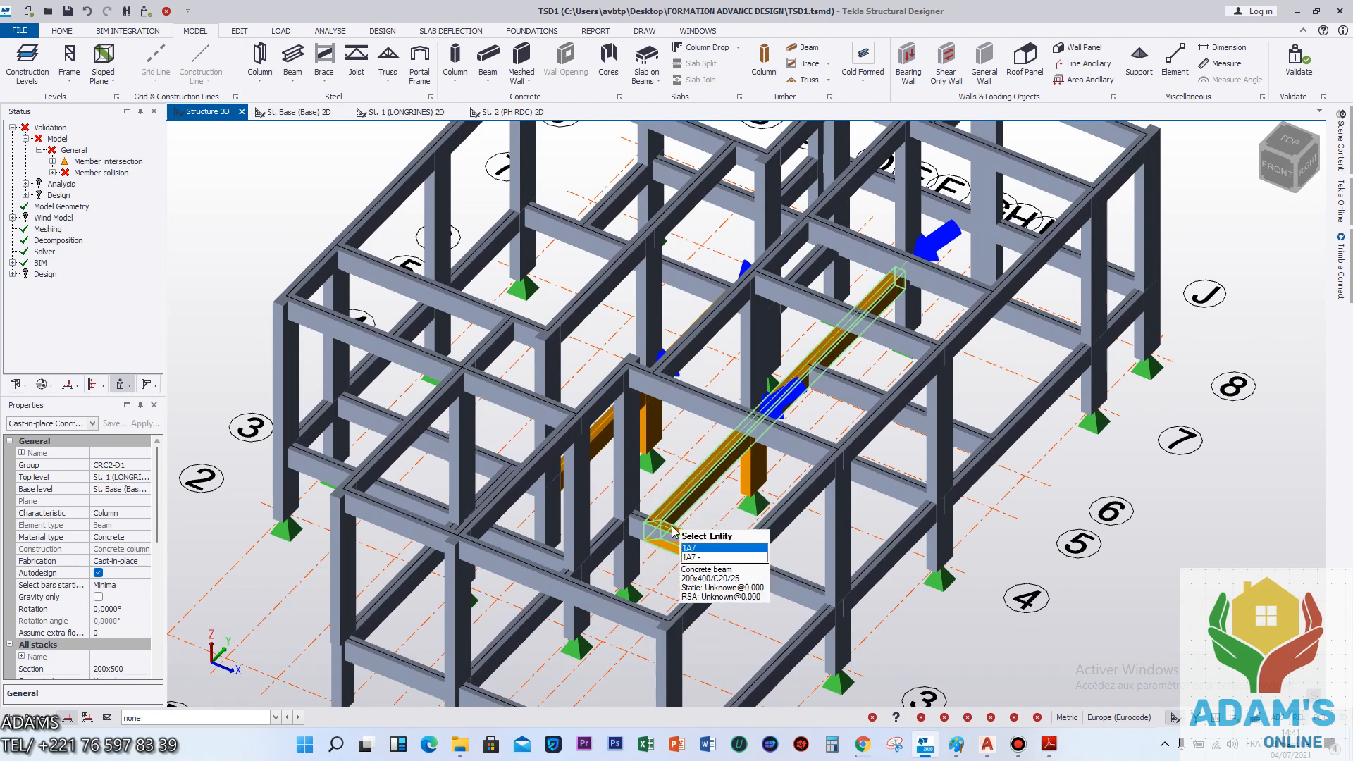
click(682, 544)
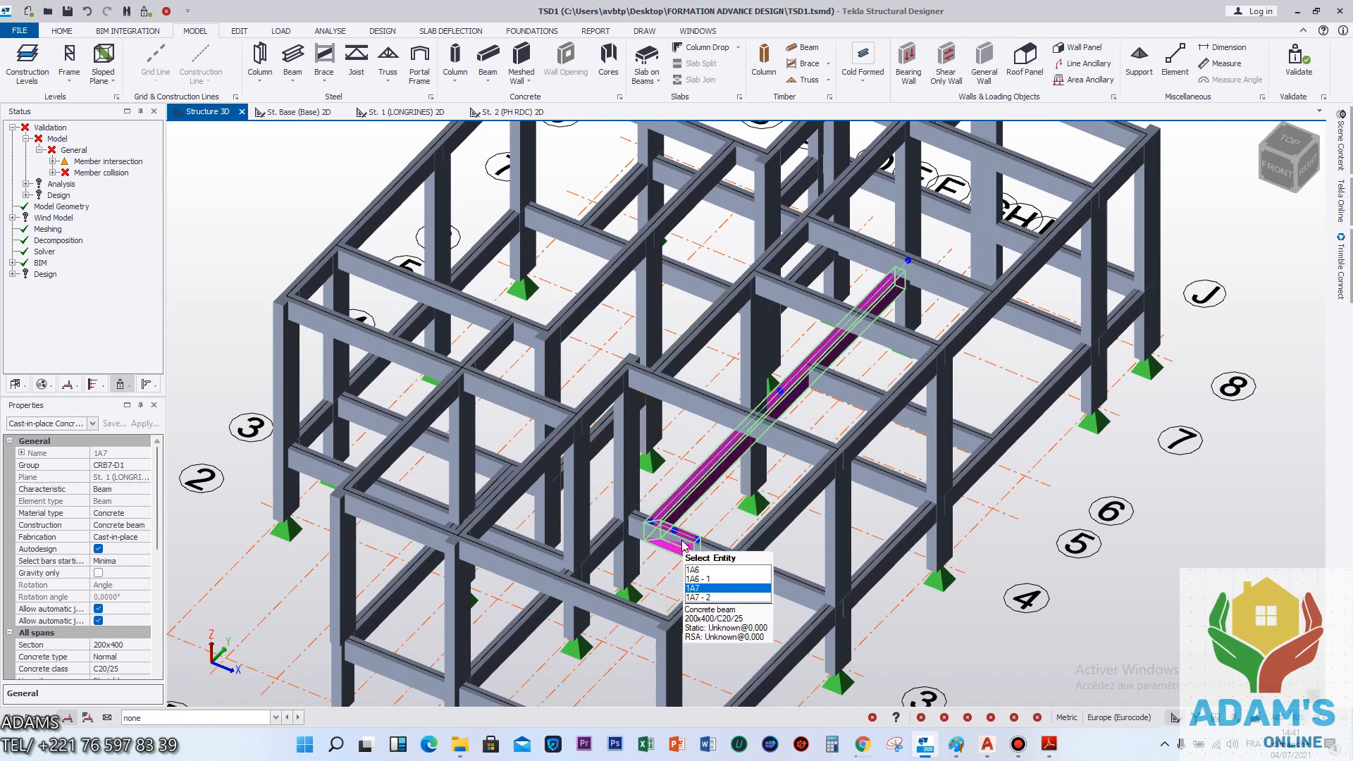
key(Escape)
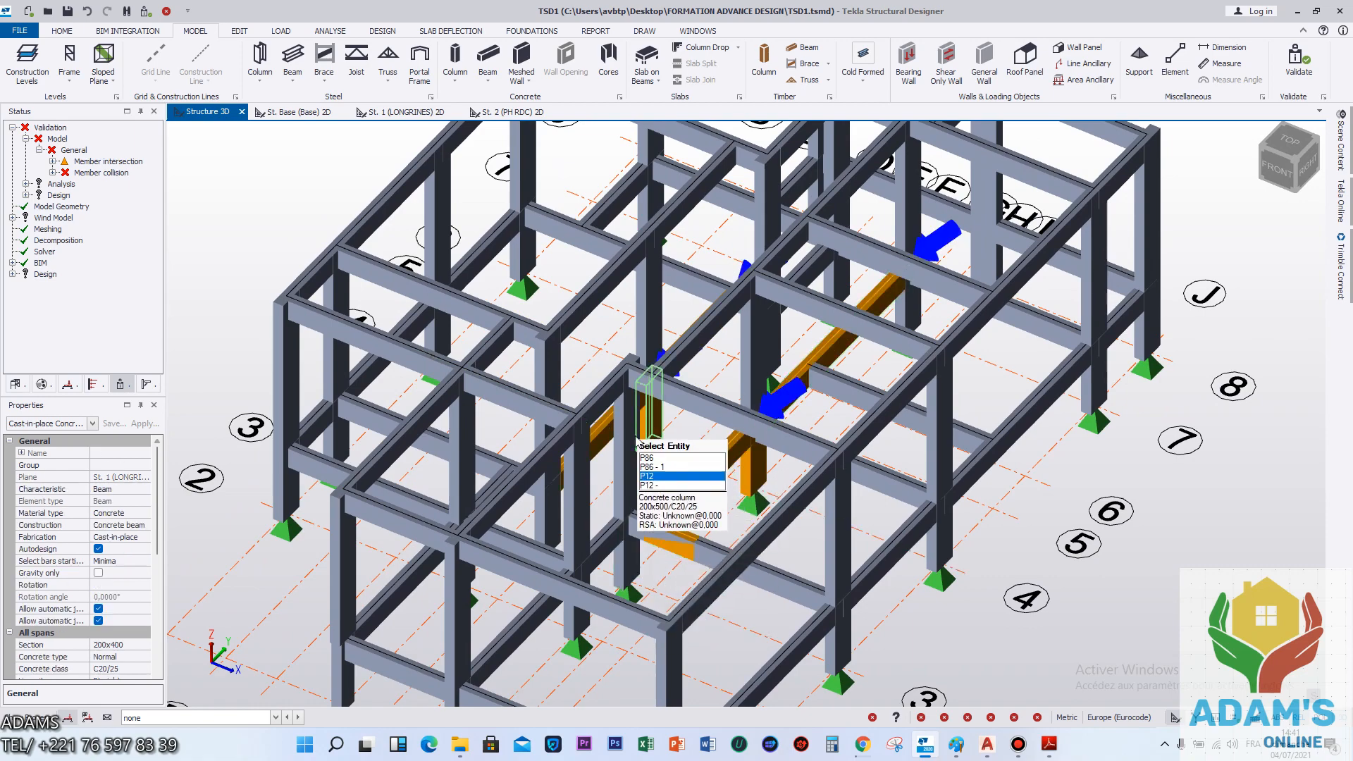
middle_drag(628, 463, 374, 236)
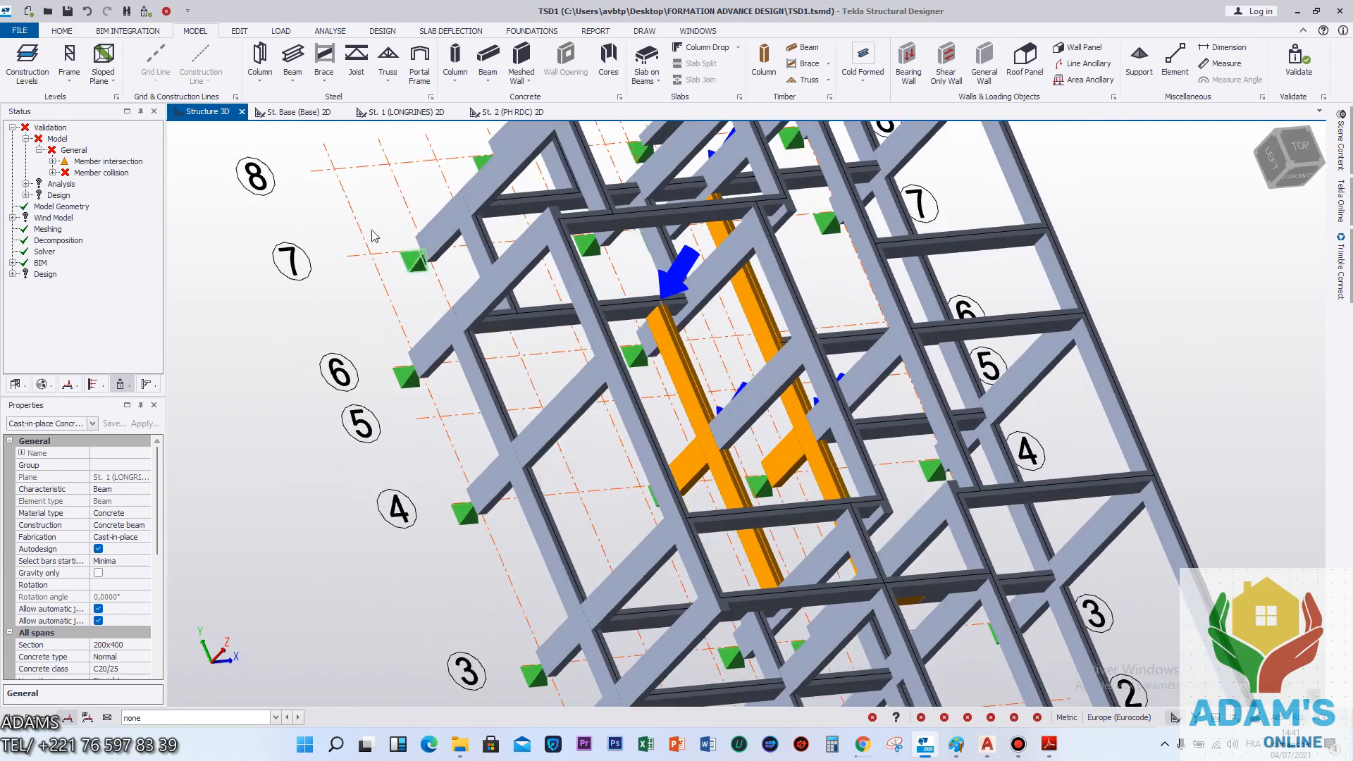
Delete the flagged beams along grid line H between grid lines 3 and 7 on the St. 1 (LONGRINES) level.
click(417, 112)
scroll(655, 390, up, 5)
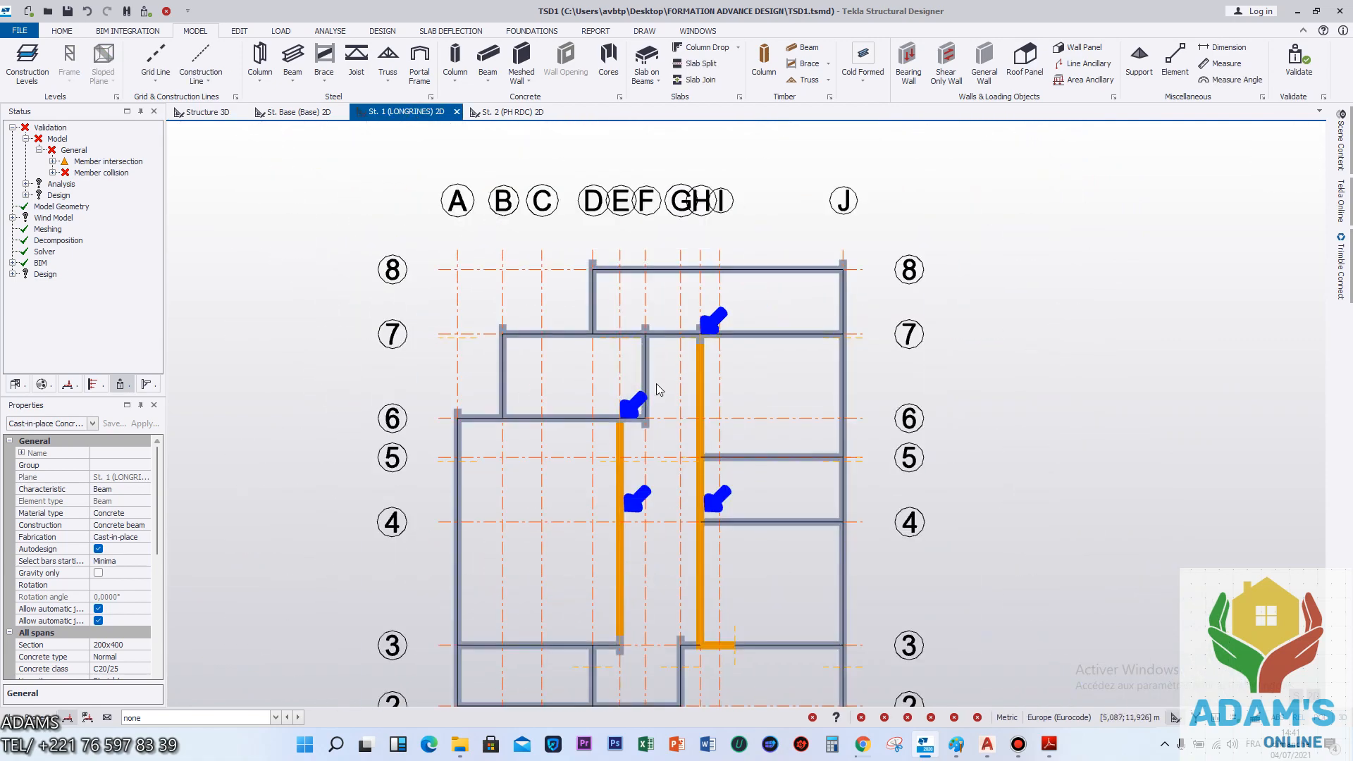
click(715, 538)
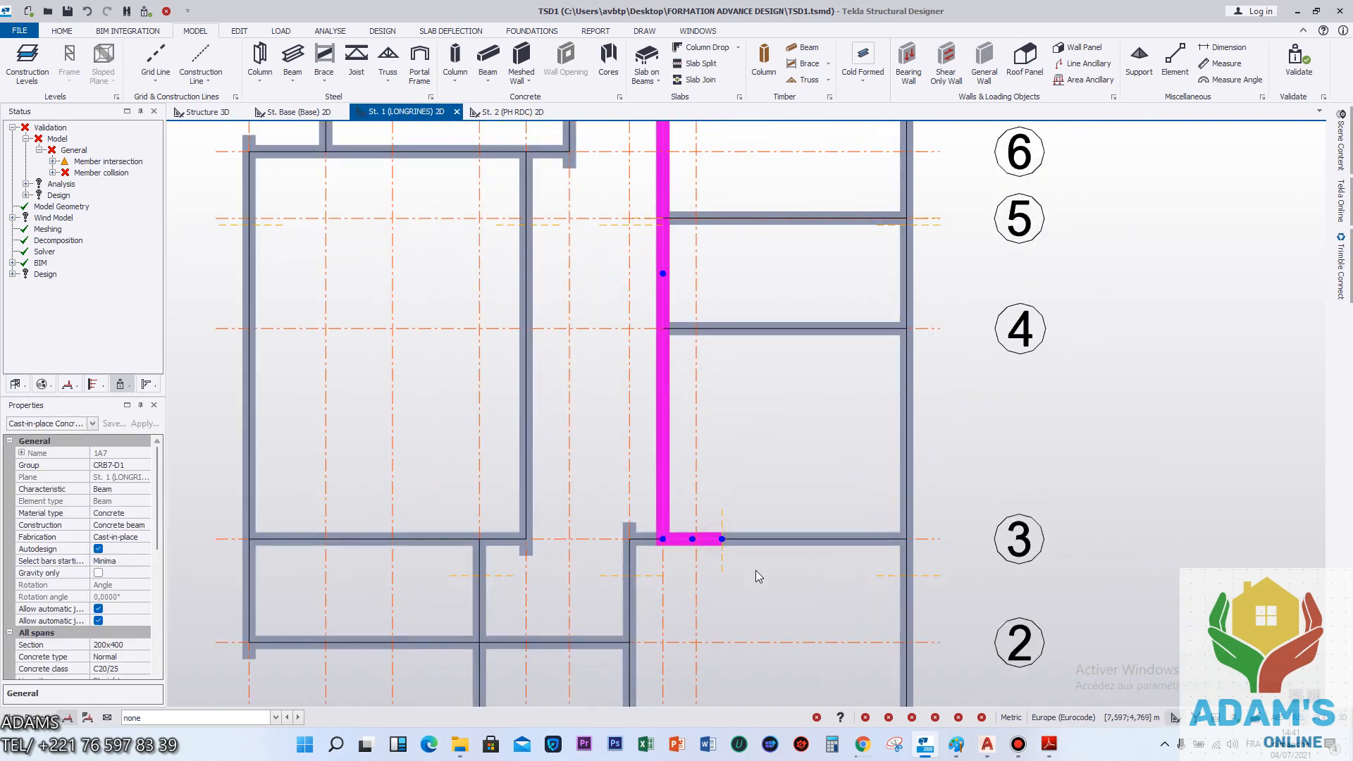
key(Delete)
click(776, 544)
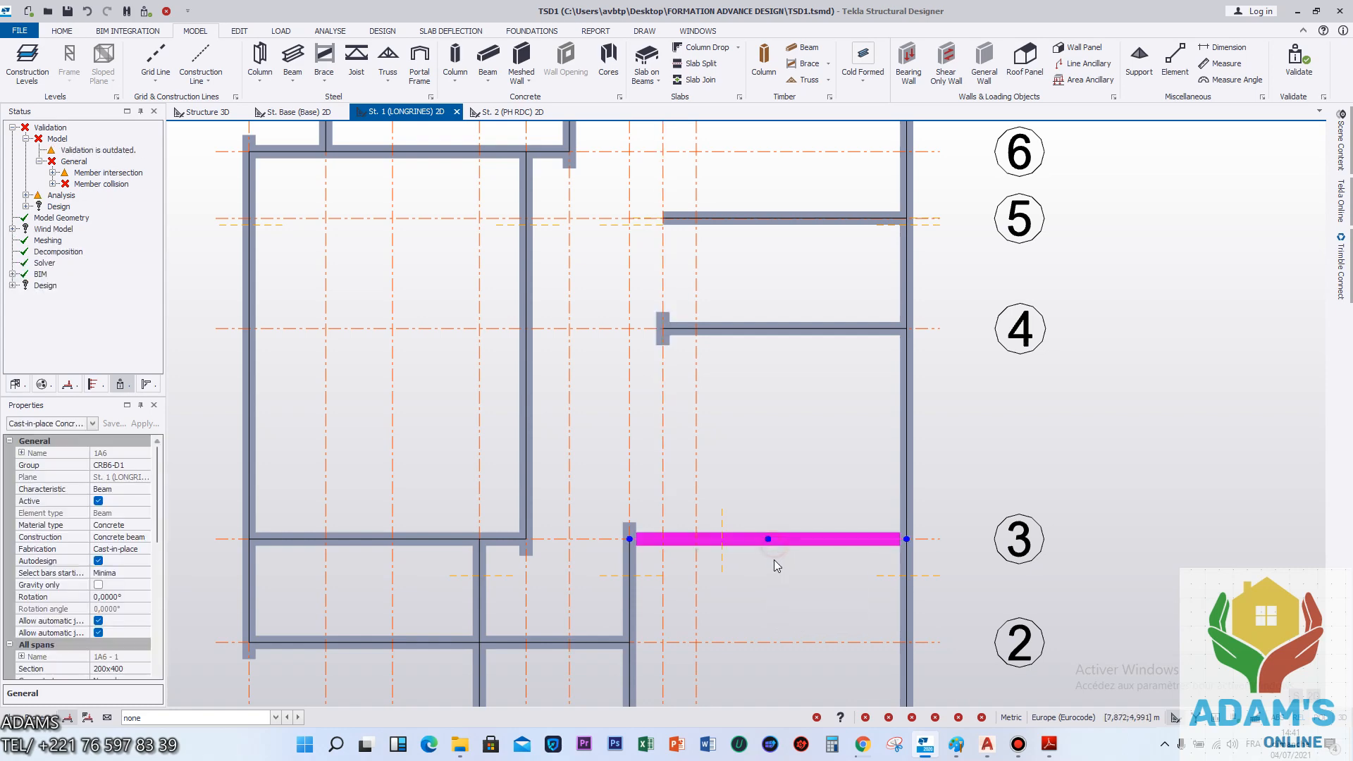
scroll(732, 556, down, 3)
key(Escape)
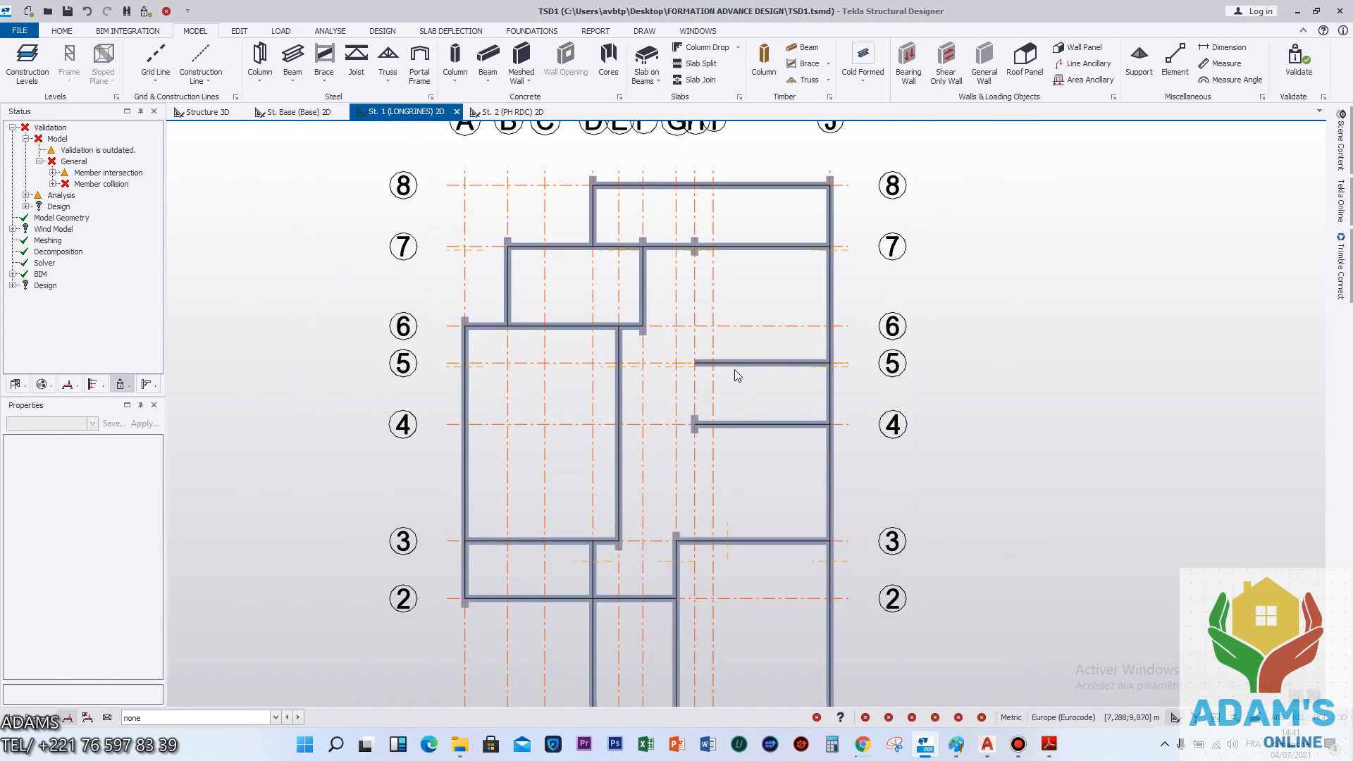
Draw a 200x400 concrete beam along grid line H between the beam on grid line 3 and the column at 4.
click(488, 57)
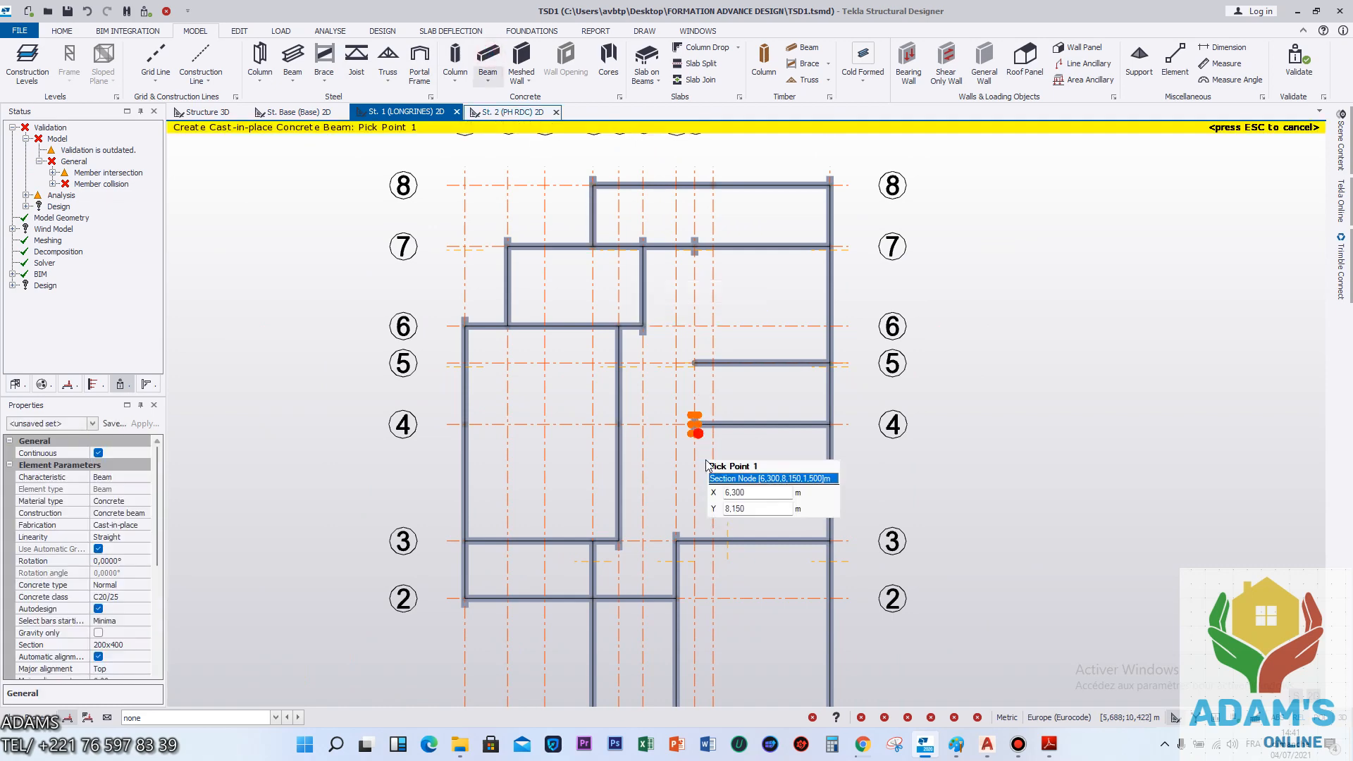
scroll(709, 504, up, 3)
scroll(675, 579, up, 2)
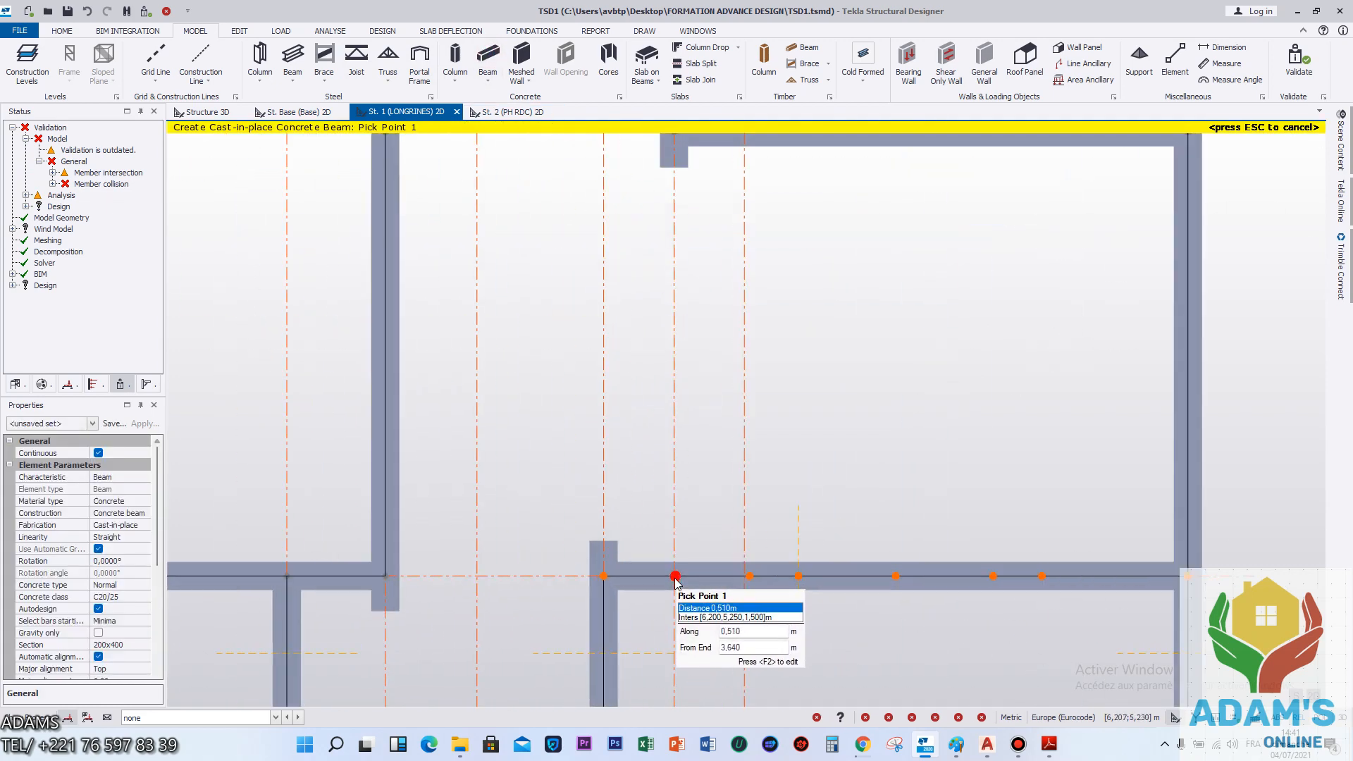
click(675, 301)
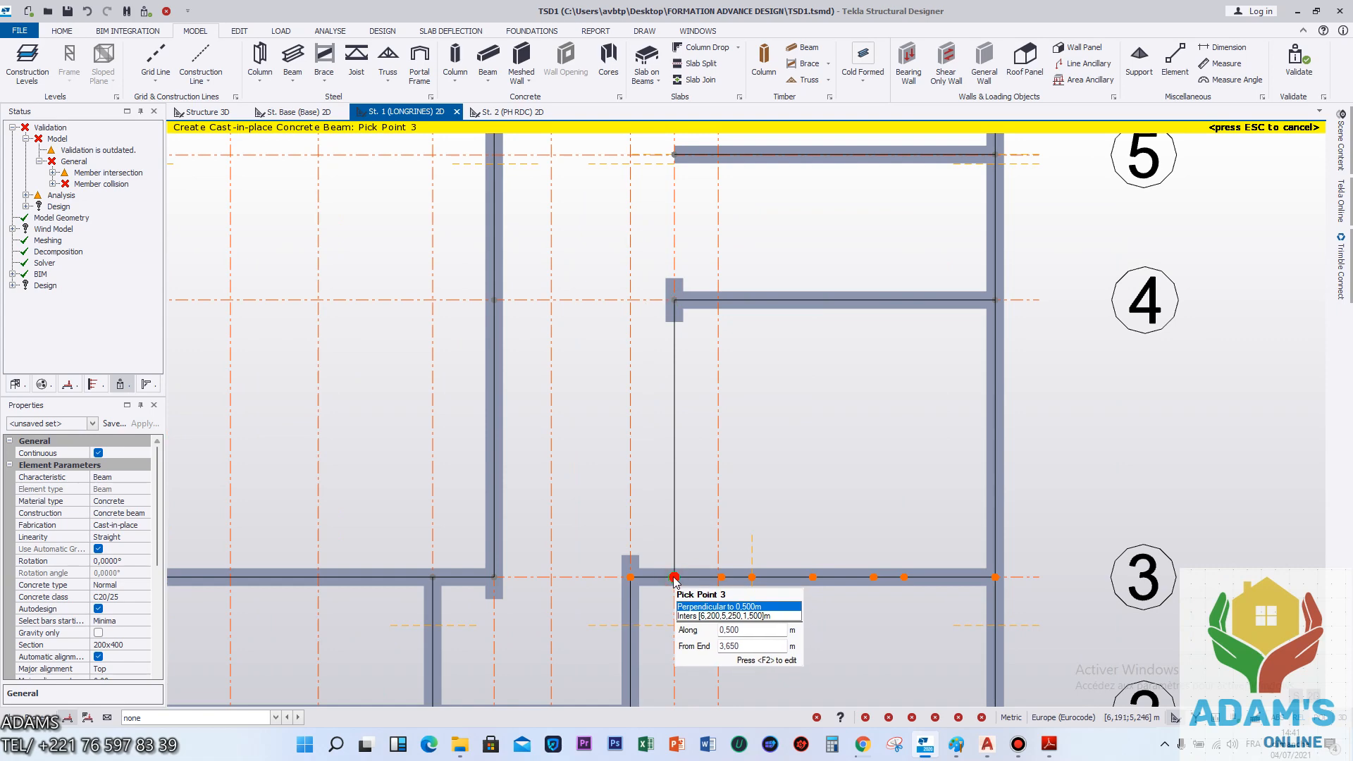
key(Escape)
Draw a 200x400 concrete beam along grid line H from the column at 4 up to grid line 7.
click(675, 301)
scroll(743, 535, down, 1)
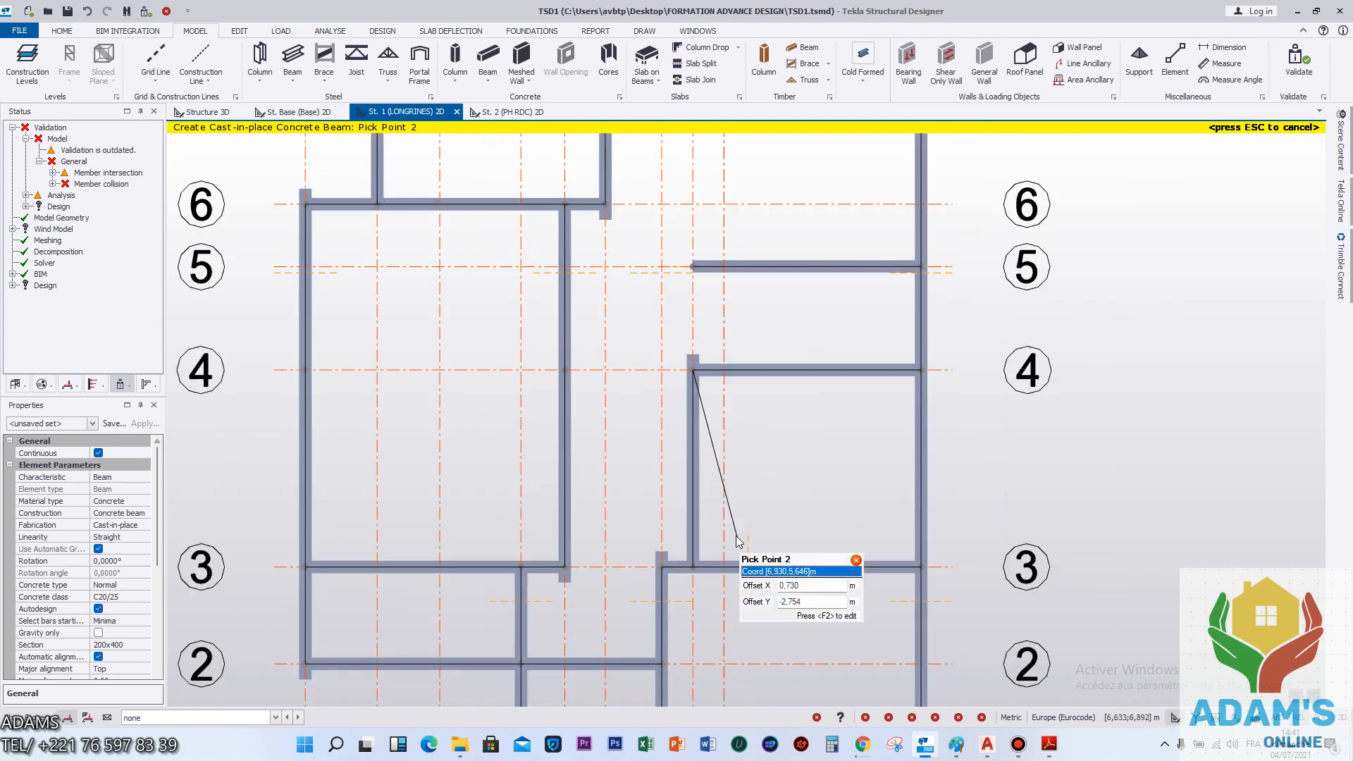
middle_drag(731, 282, 760, 575)
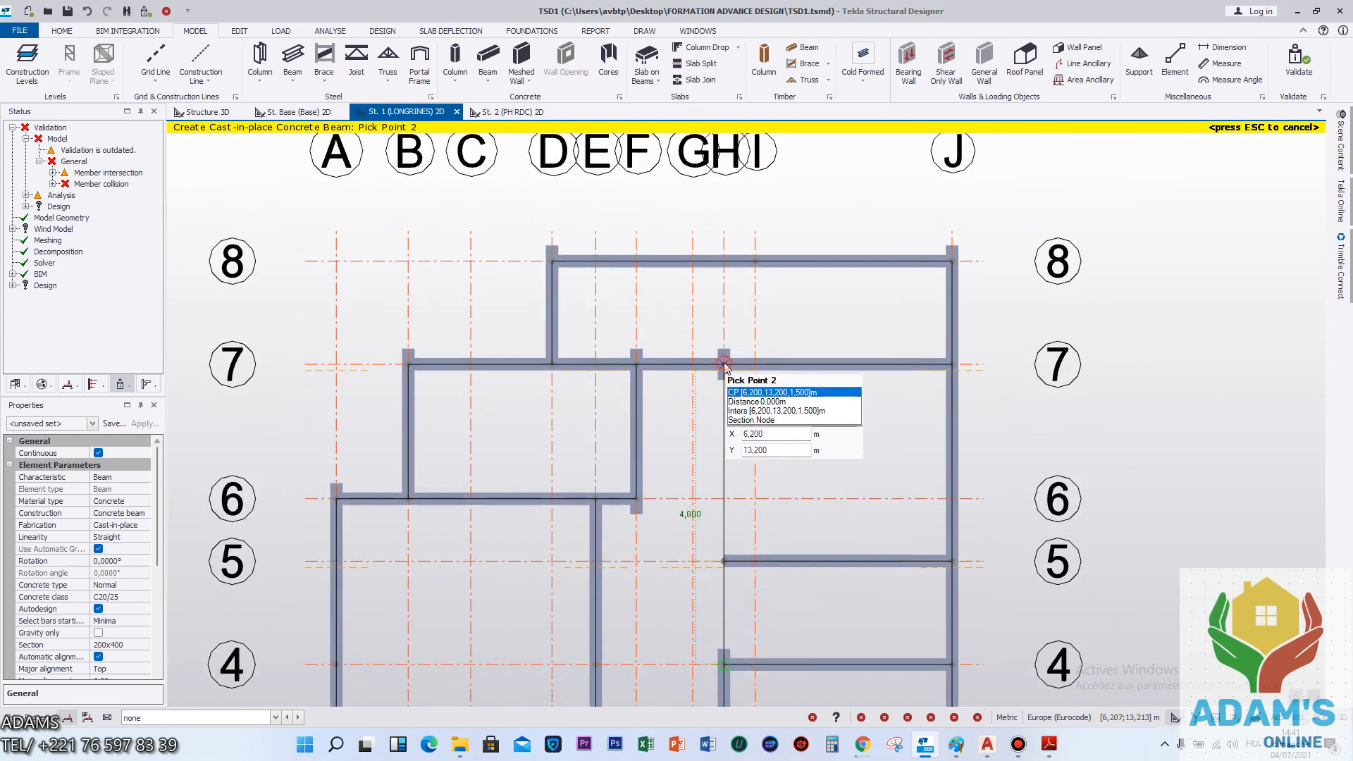
click(726, 367)
key(Escape)
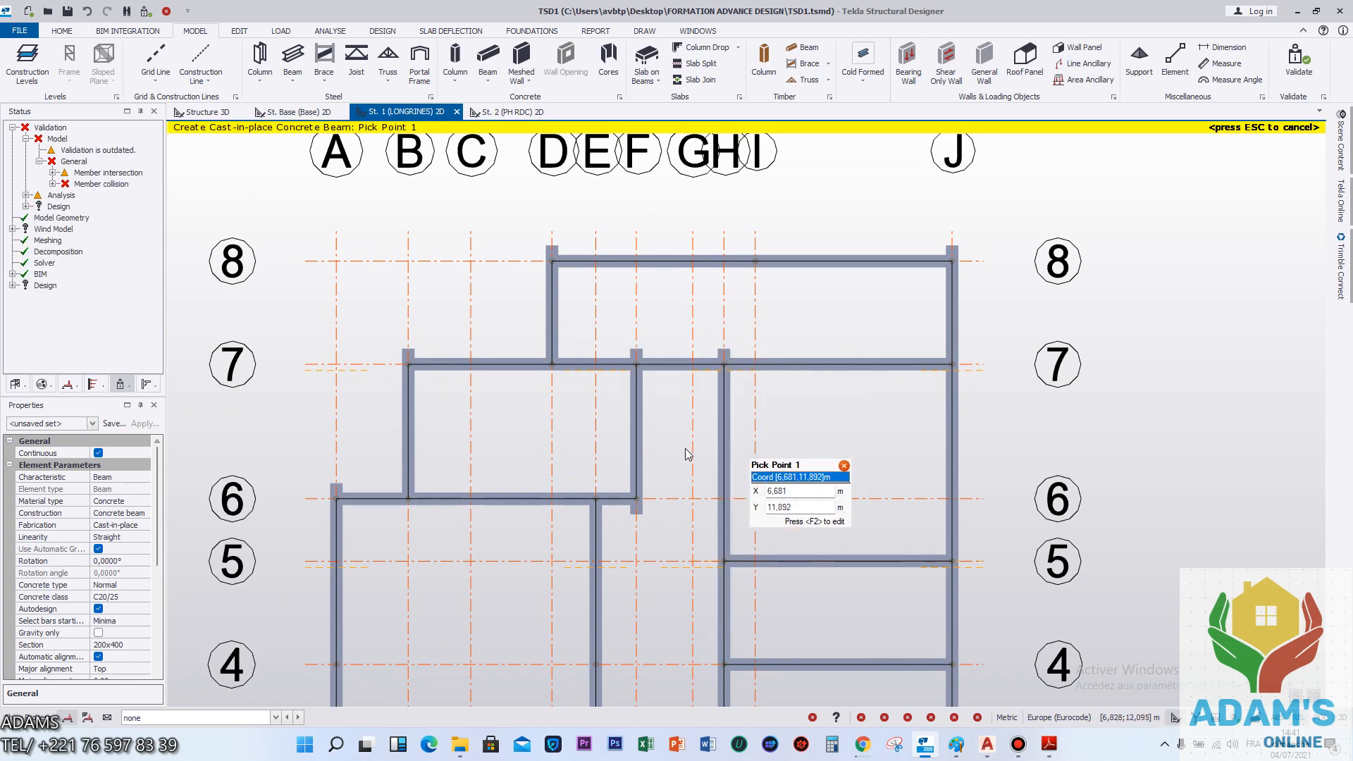
scroll(639, 394, down, 1)
middle_drag(639, 431, 679, 175)
key(Escape)
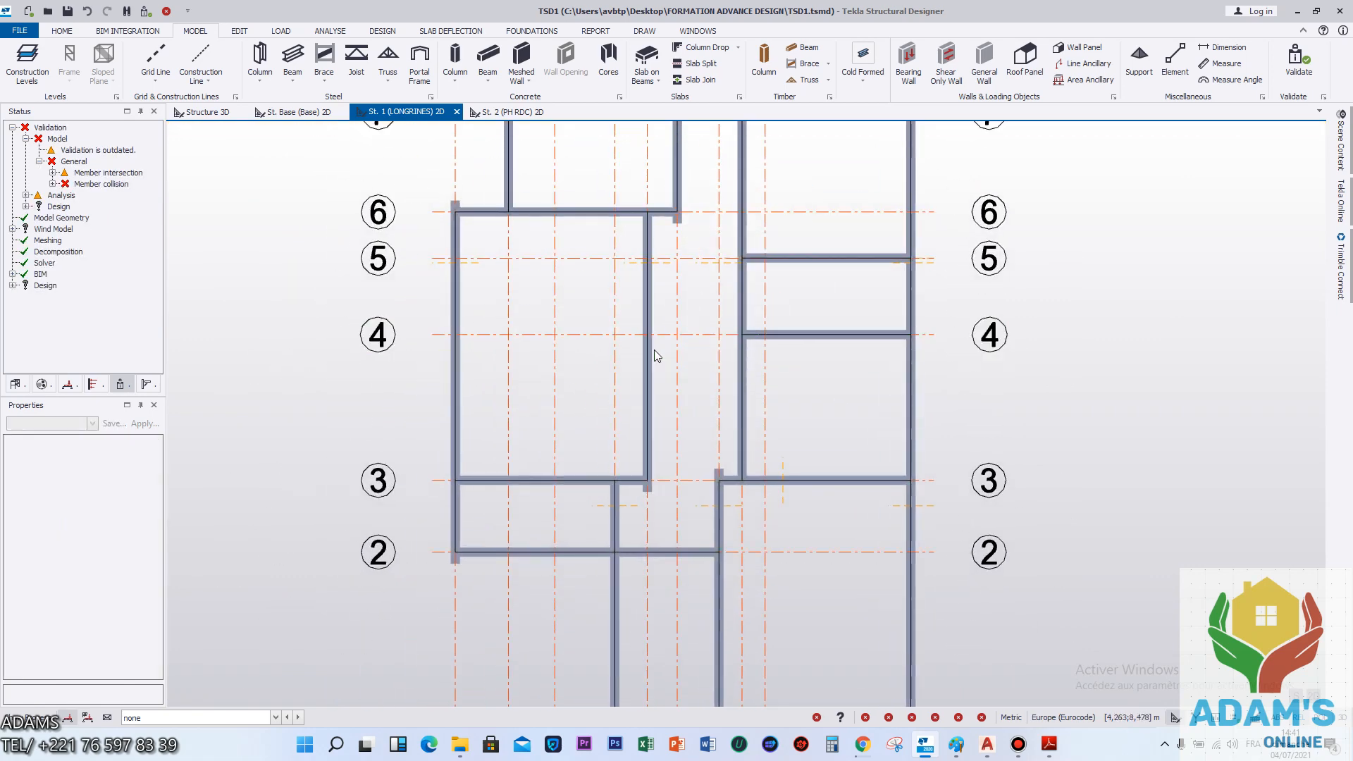
Replace the beam on grid line E with a continuous 200x400 concrete beam from grid line 3 through the column at 4 to grid line 6.
click(648, 353)
key(Delete)
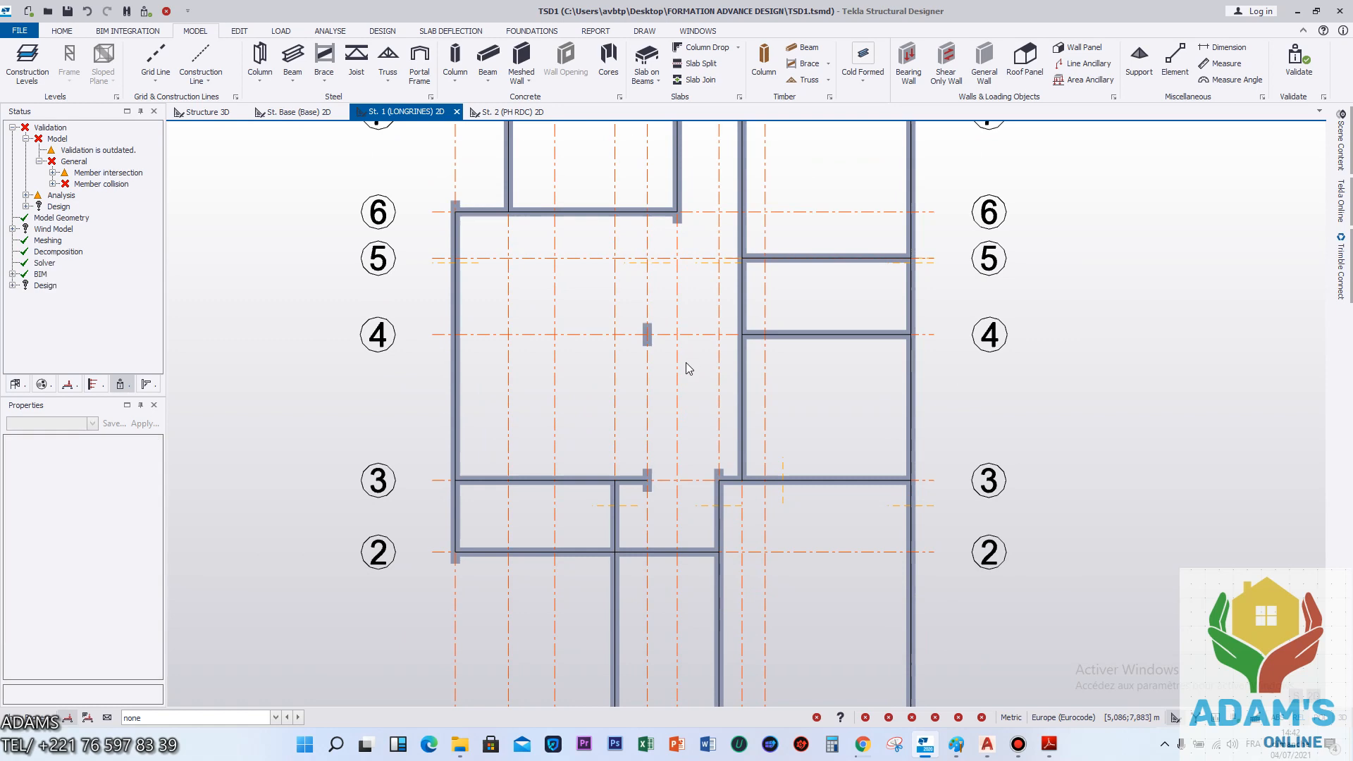
click(486, 56)
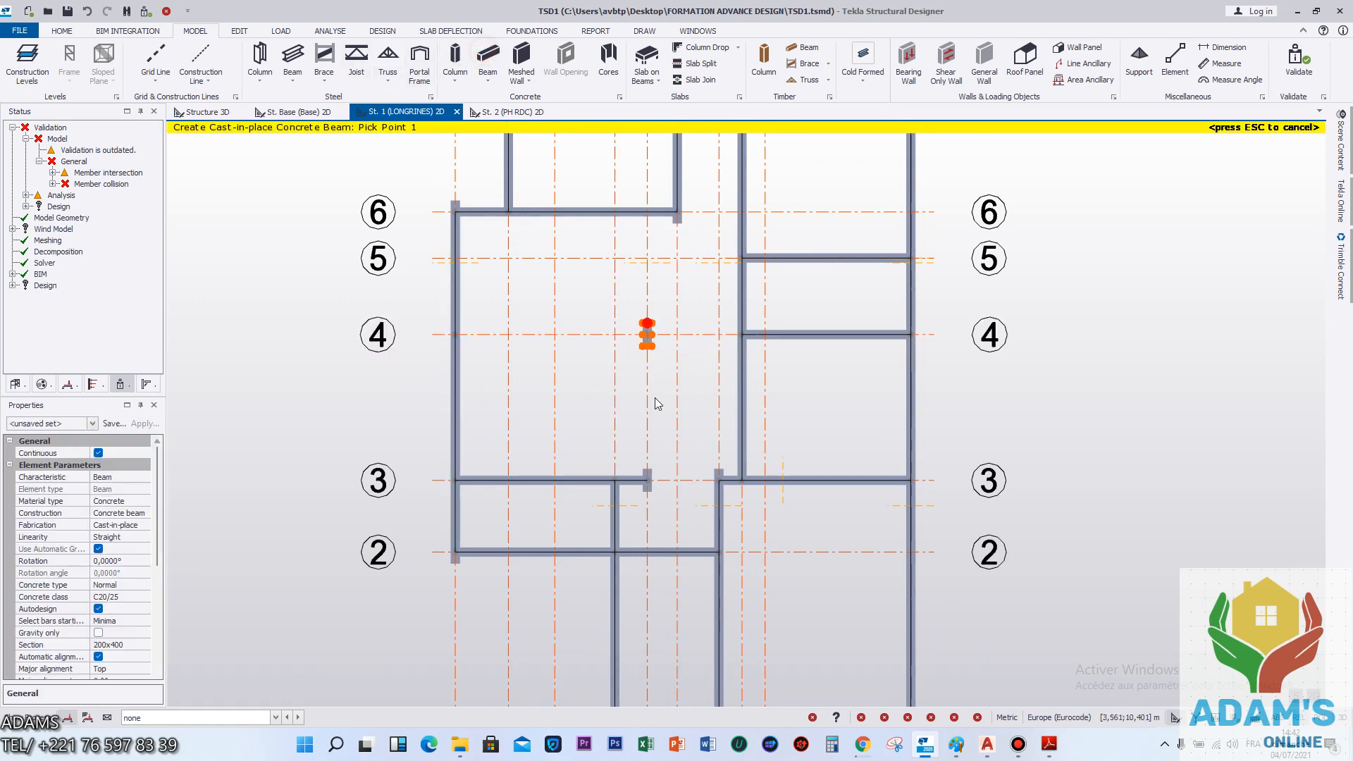
click(647, 480)
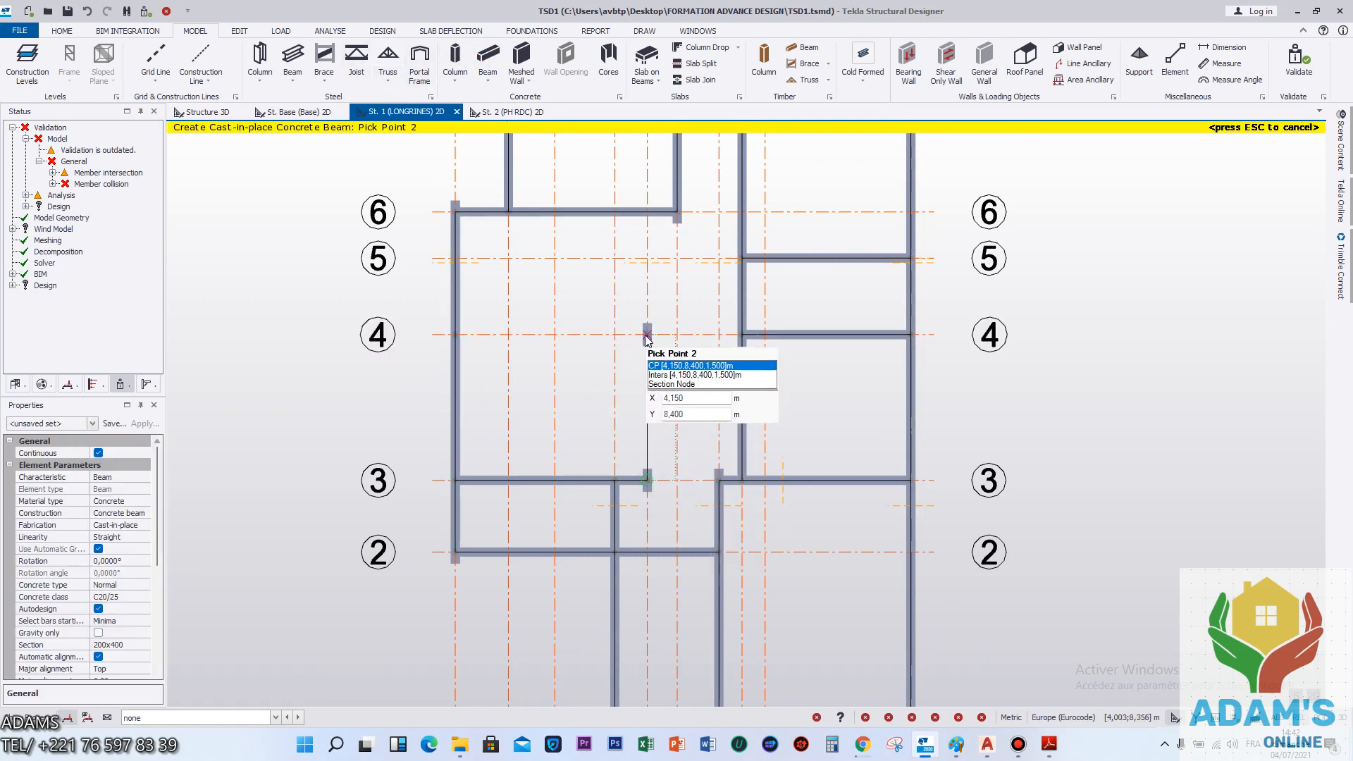
click(648, 335)
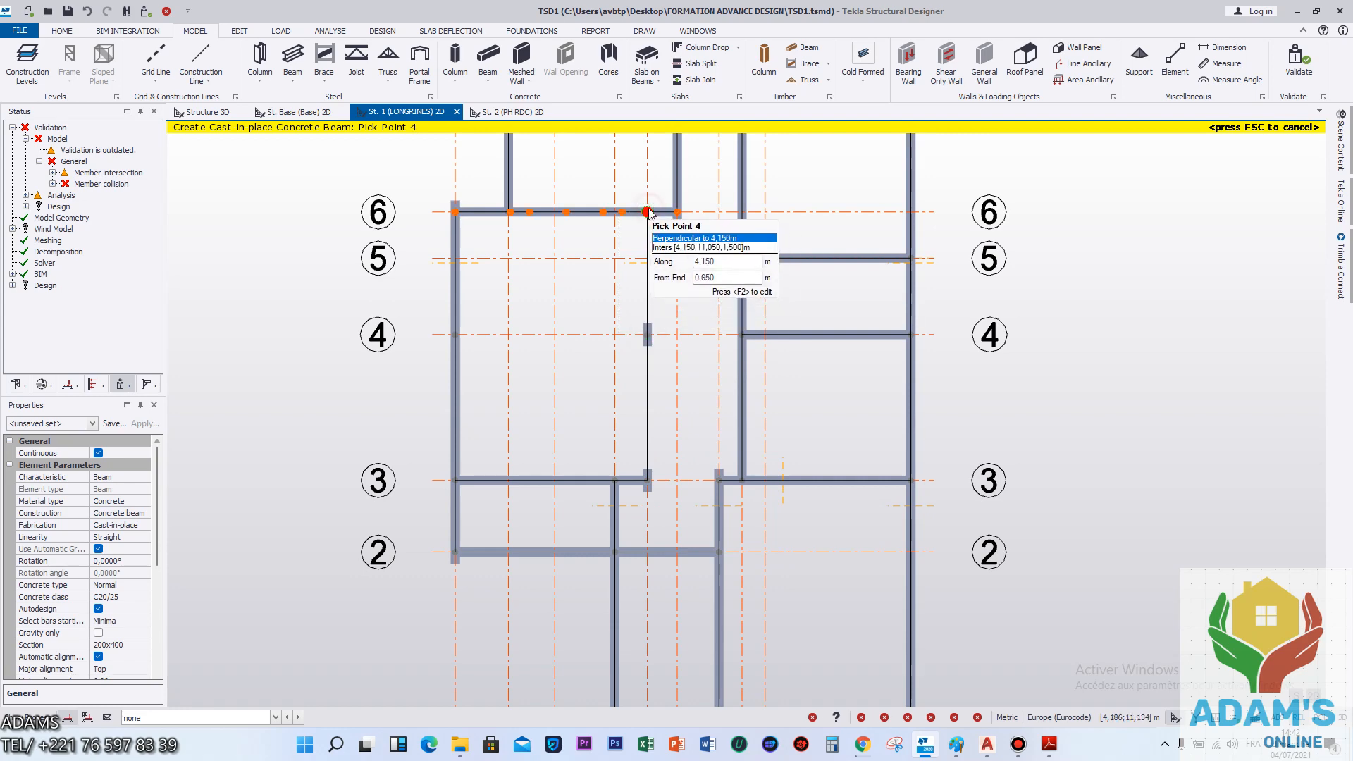
click(647, 211)
key(Escape)
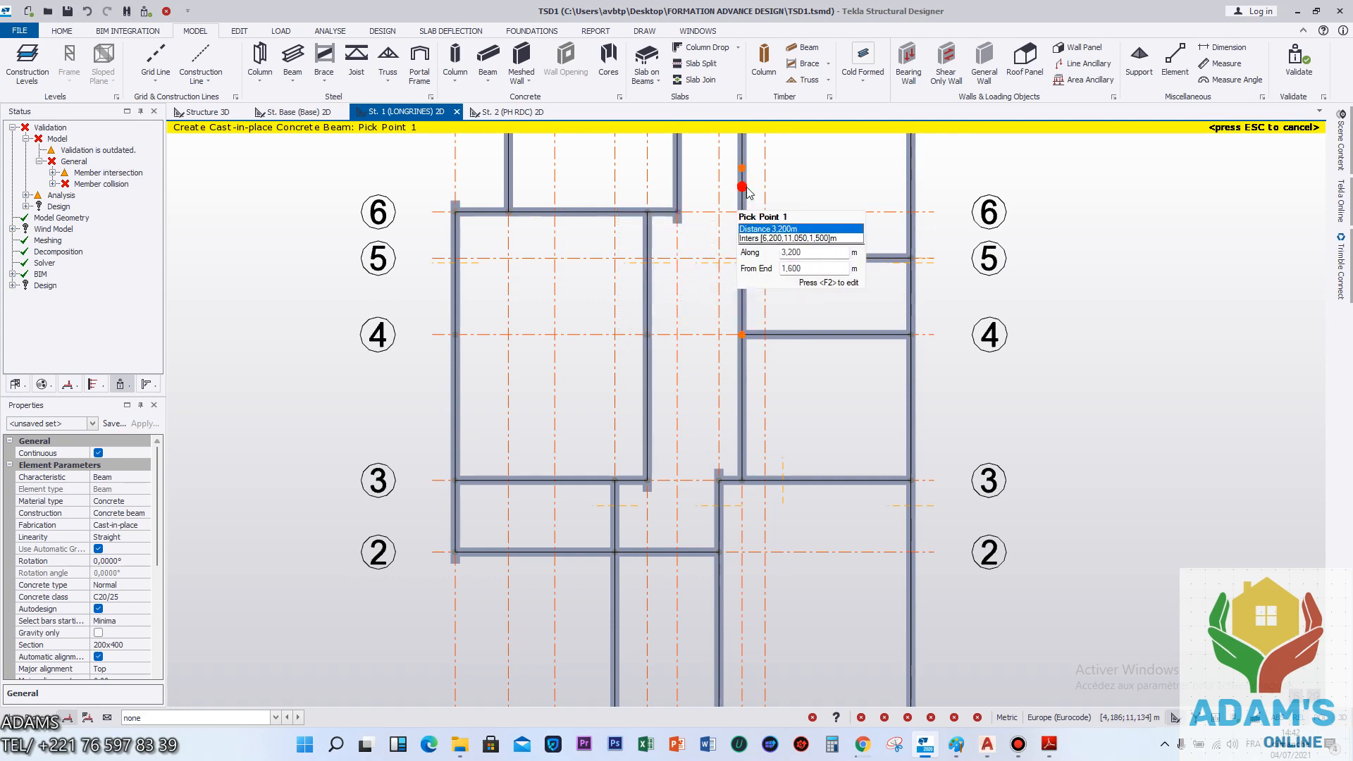
Revalidate the model from the Structure 3D view and inspect the frame in the isometric view.
click(206, 113)
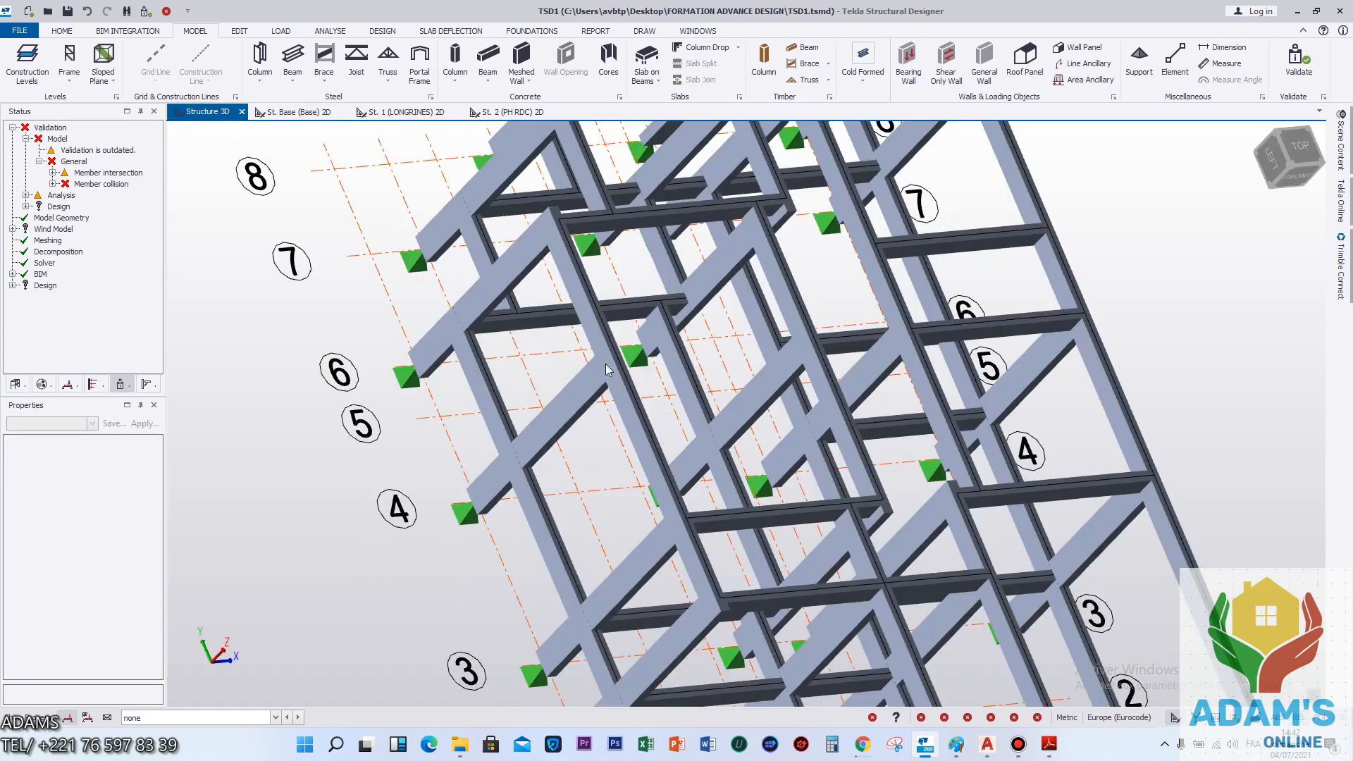
scroll(676, 332, down, 5)
right_drag(942, 420, 579, 318)
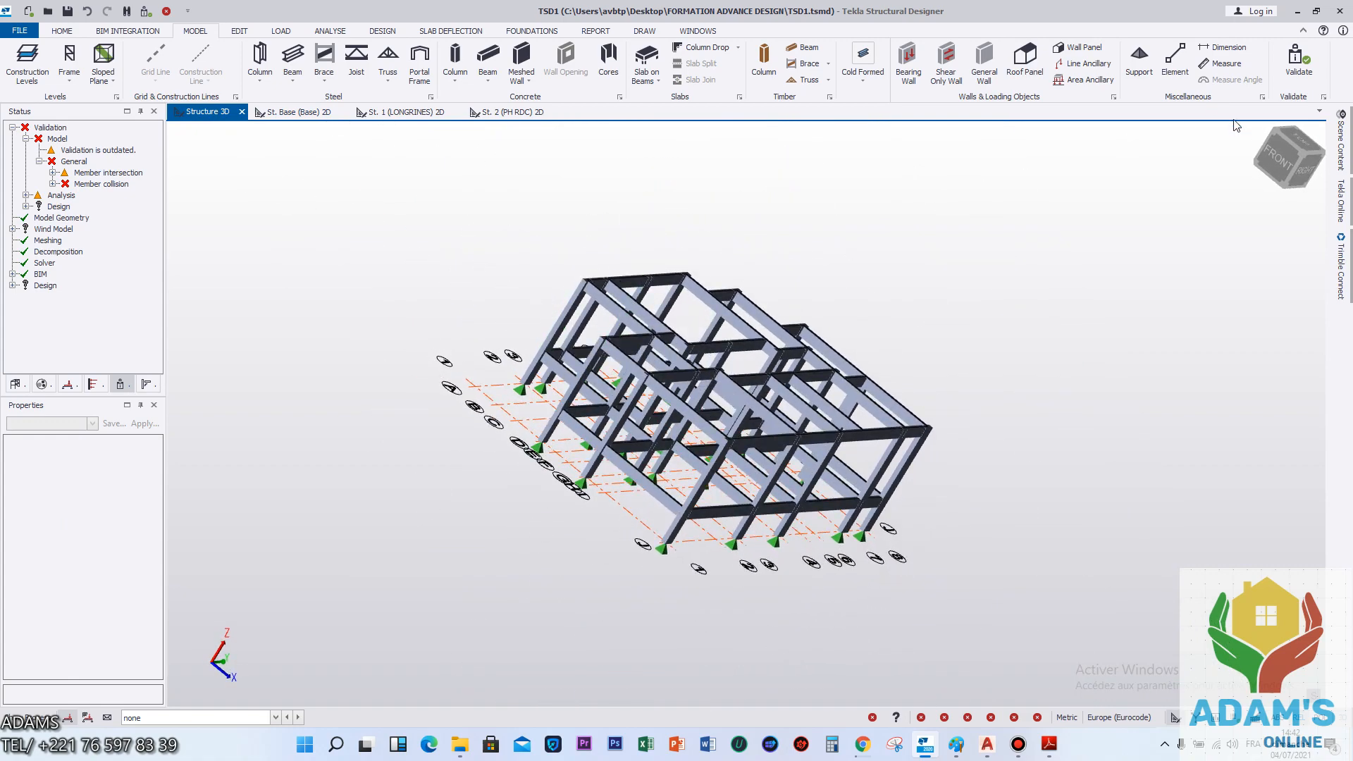
click(1226, 141)
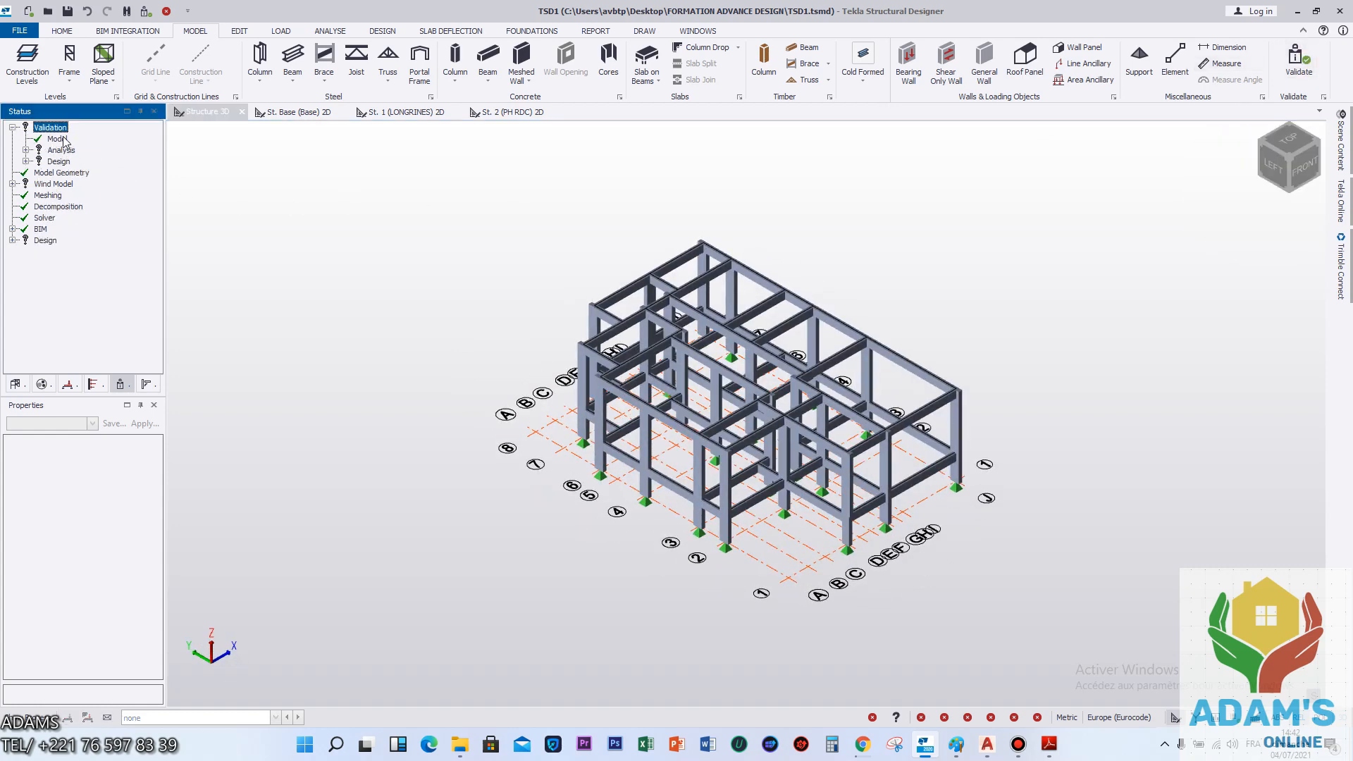
scroll(705, 416, up, 3)
scroll(778, 381, down, 3)
middle_drag(778, 384, 759, 371)
scroll(759, 371, up, 1)
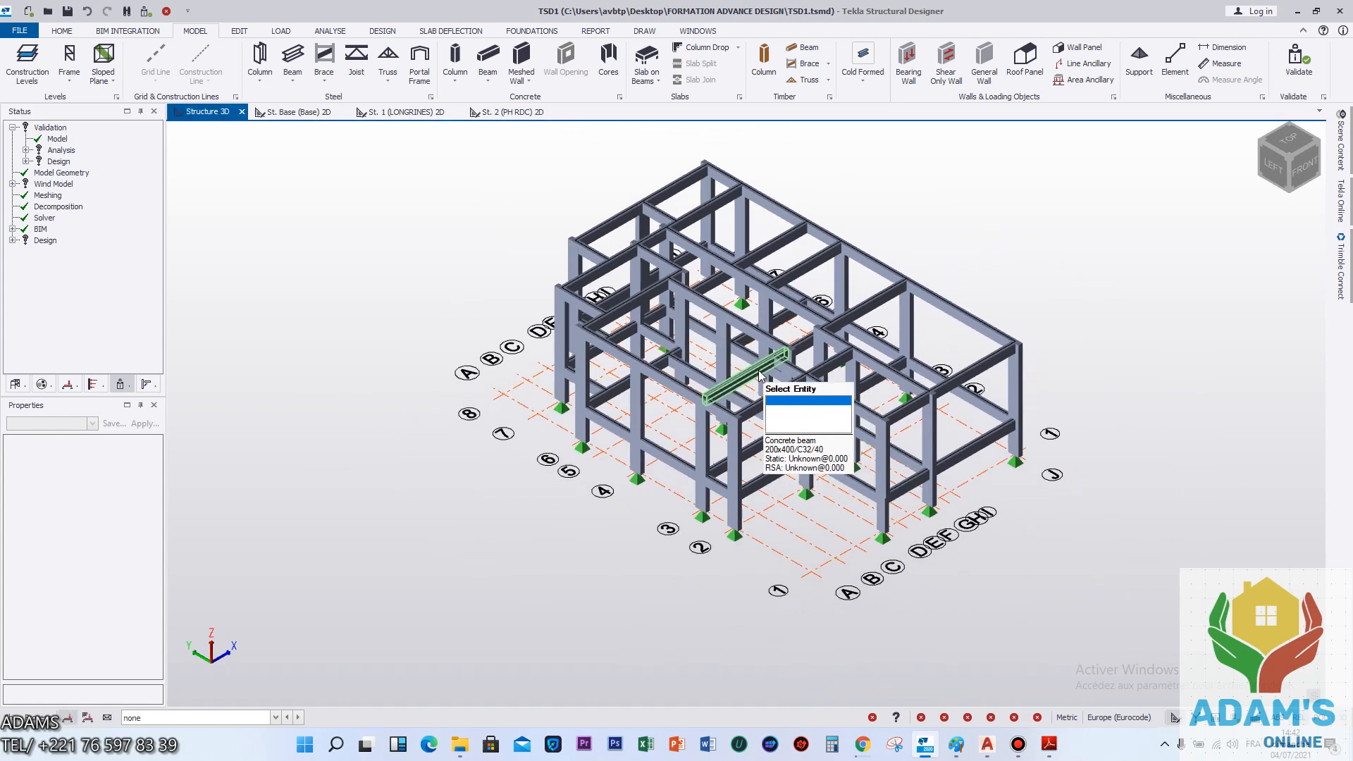
shift+middle_drag(1127, 362, 972, 335)
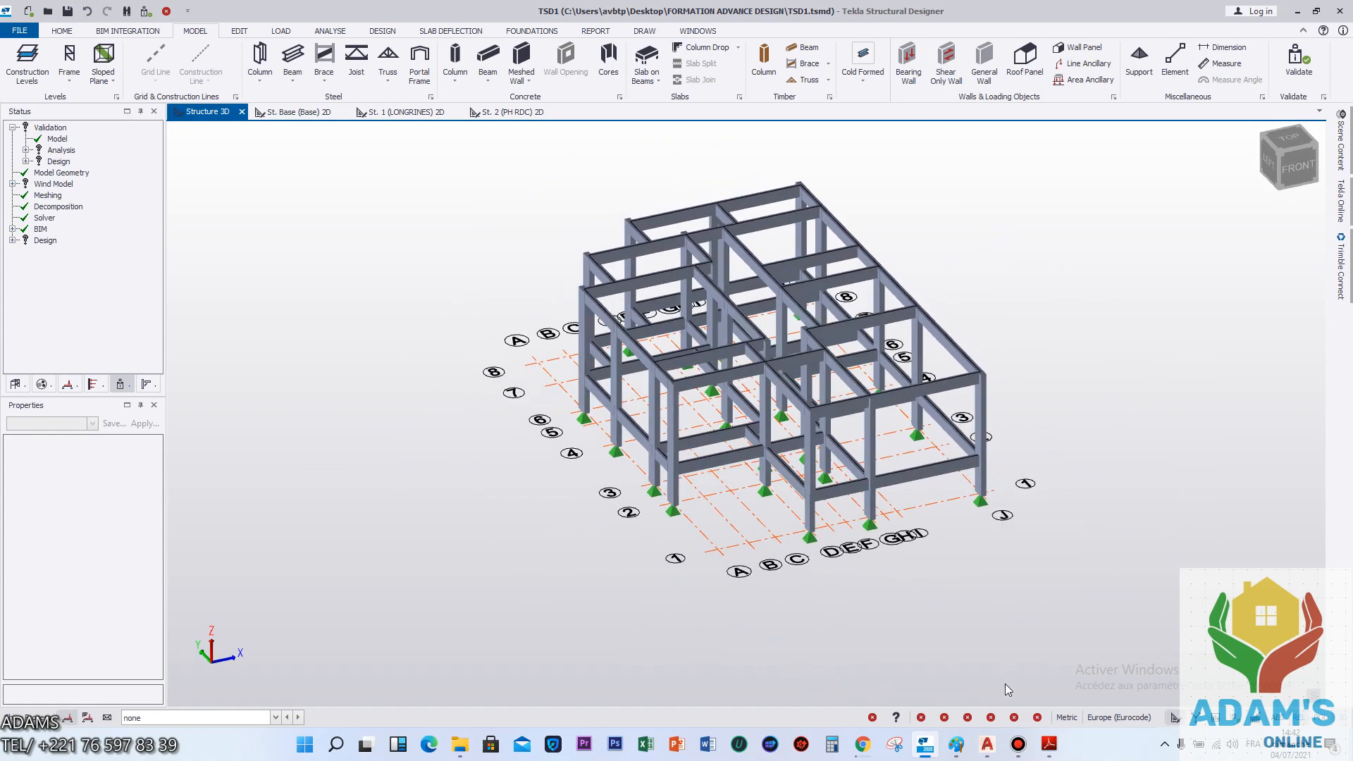
click(1017, 745)
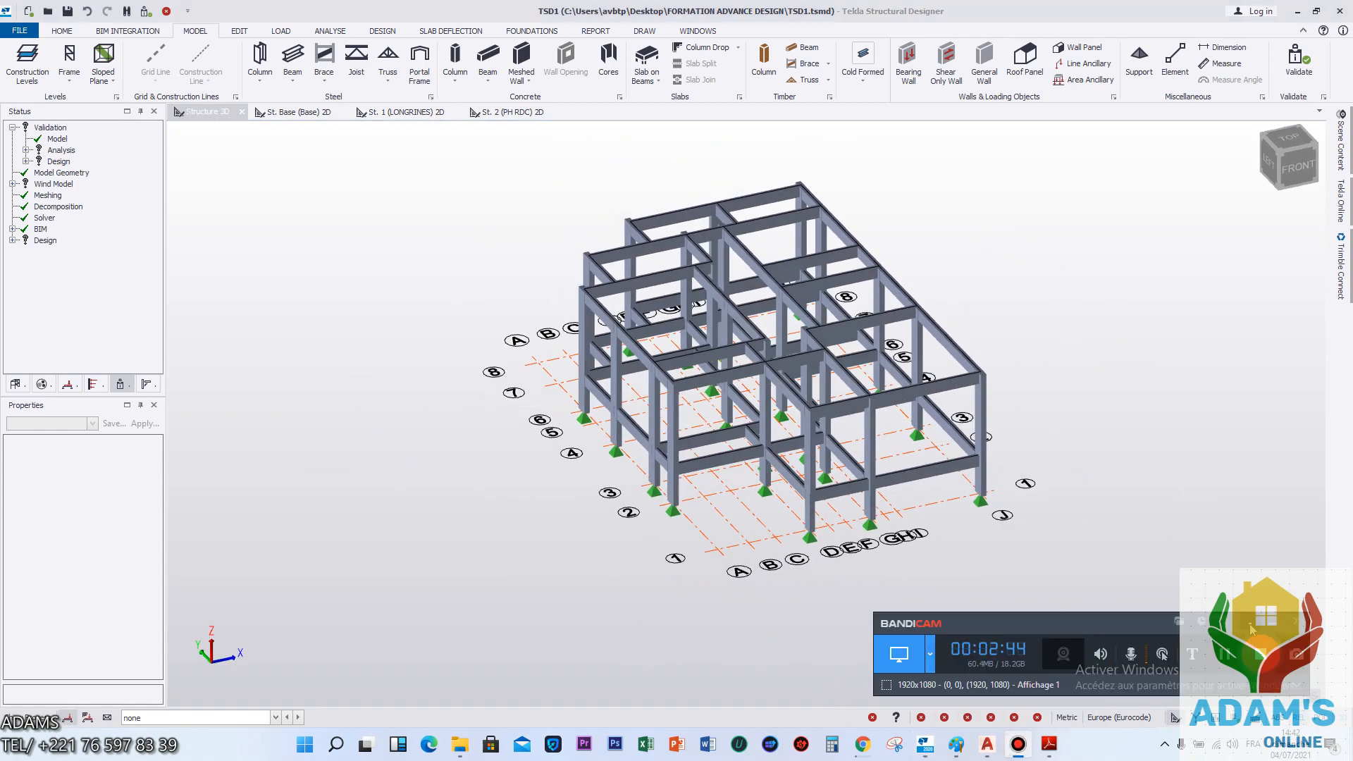
click(1267, 626)
click(1089, 469)
shift+middle_drag(1092, 470, 1255, 239)
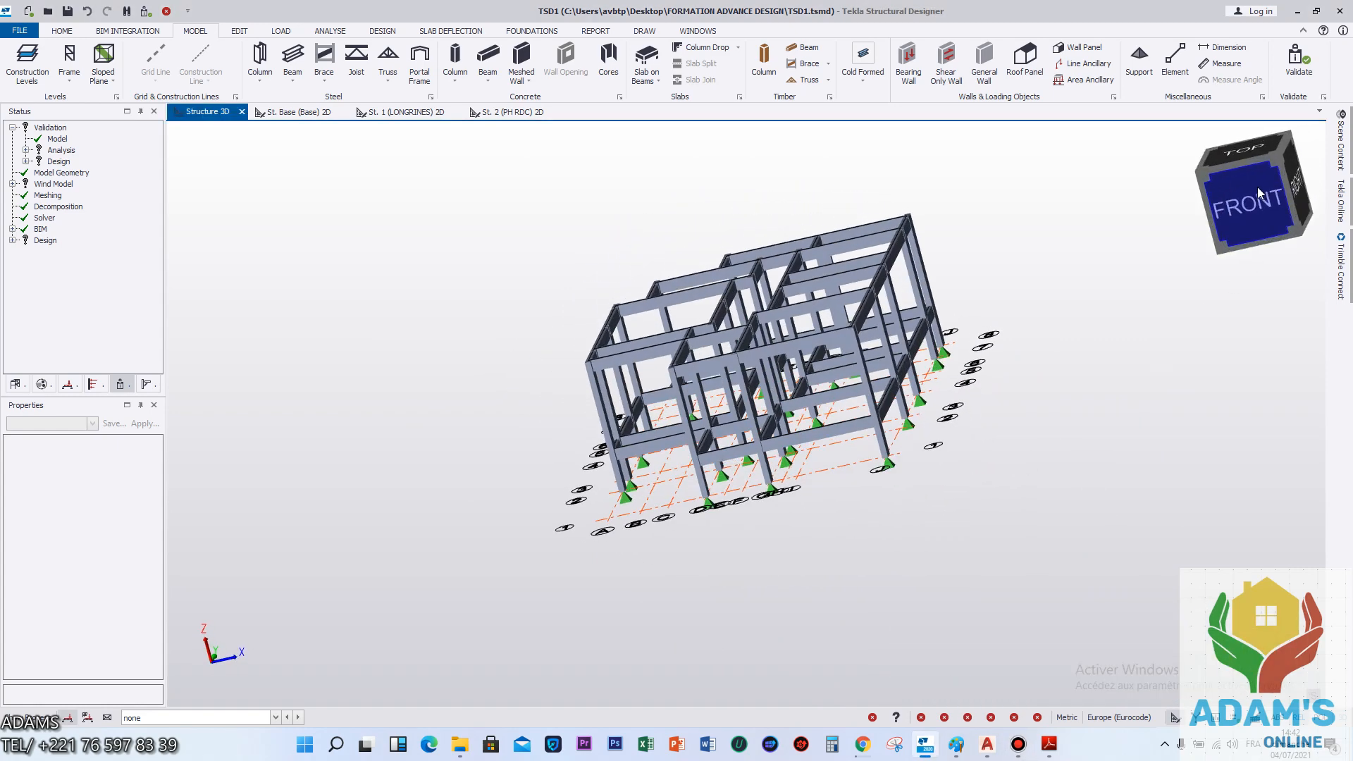
click(1259, 193)
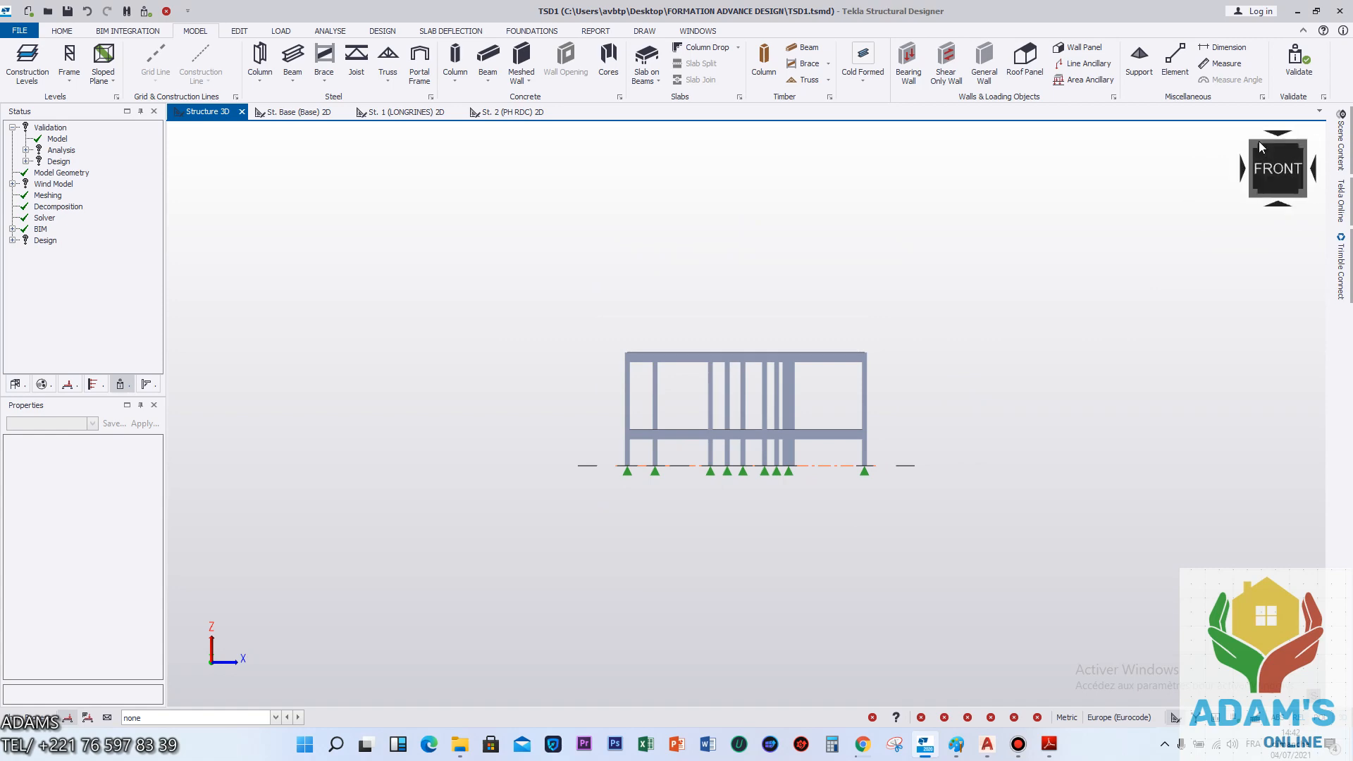
Try placing two-way slabs on beams at St. 2 (PH RDC) in the bays between grid lines 7 and 8 and the H–J bay from 5 to 7.
click(497, 115)
scroll(612, 330, down, 3)
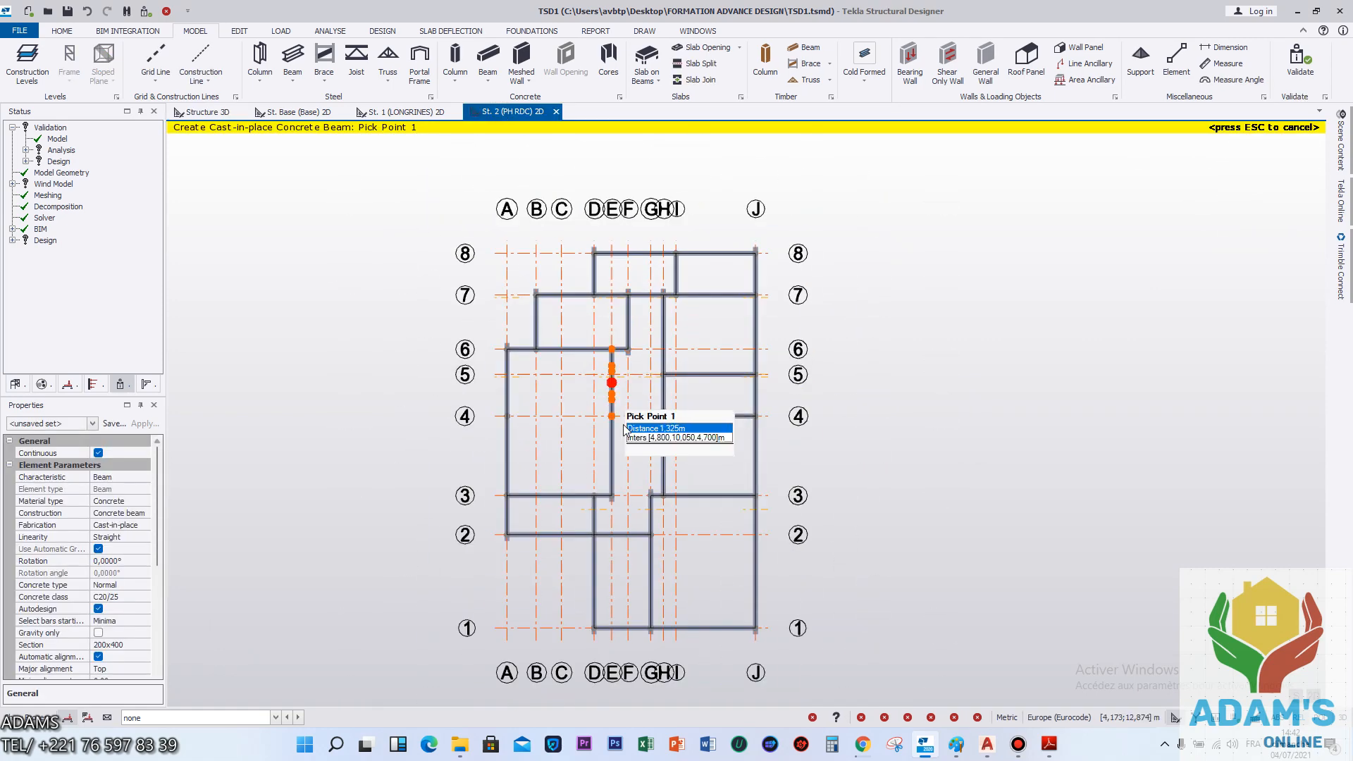
middle_drag(574, 407, 586, 332)
scroll(586, 332, up, 2)
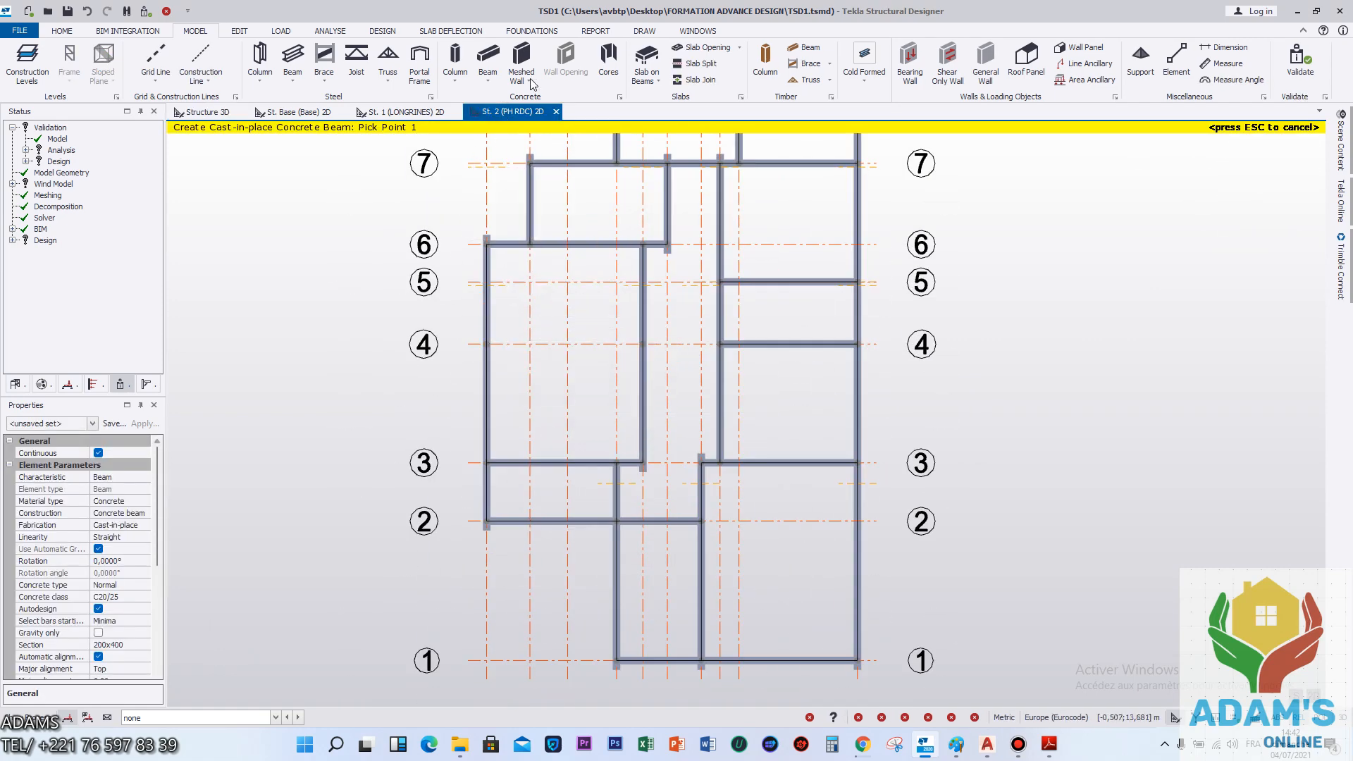
click(647, 63)
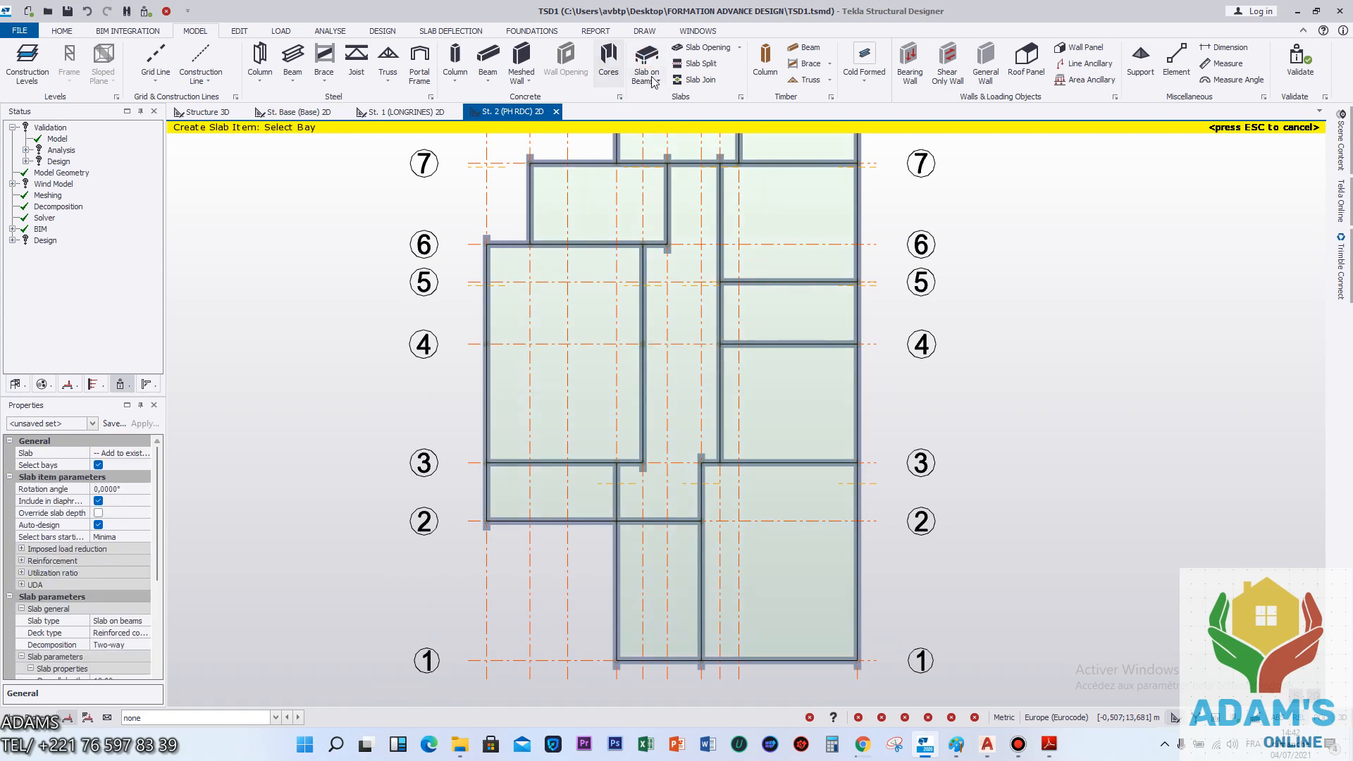
scroll(613, 275, down, 3)
scroll(652, 269, up, 2)
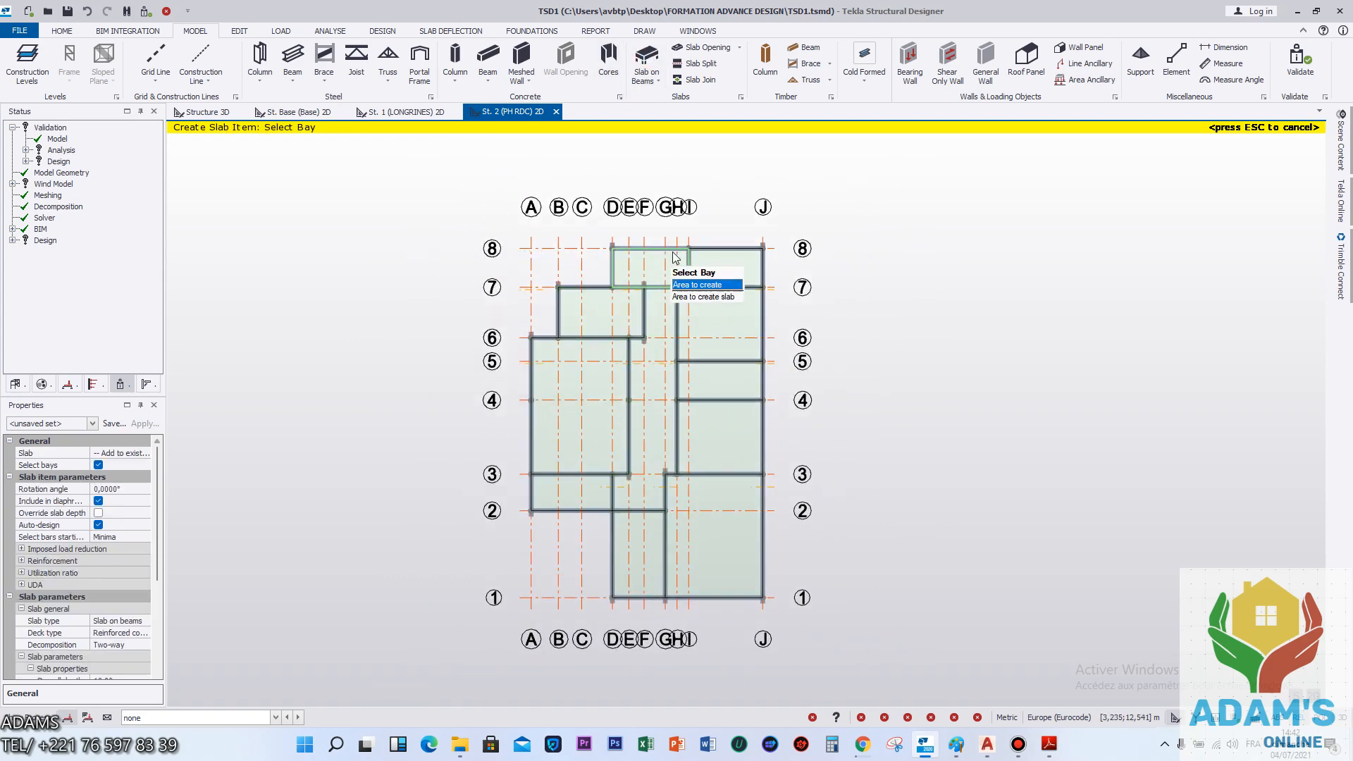
click(639, 266)
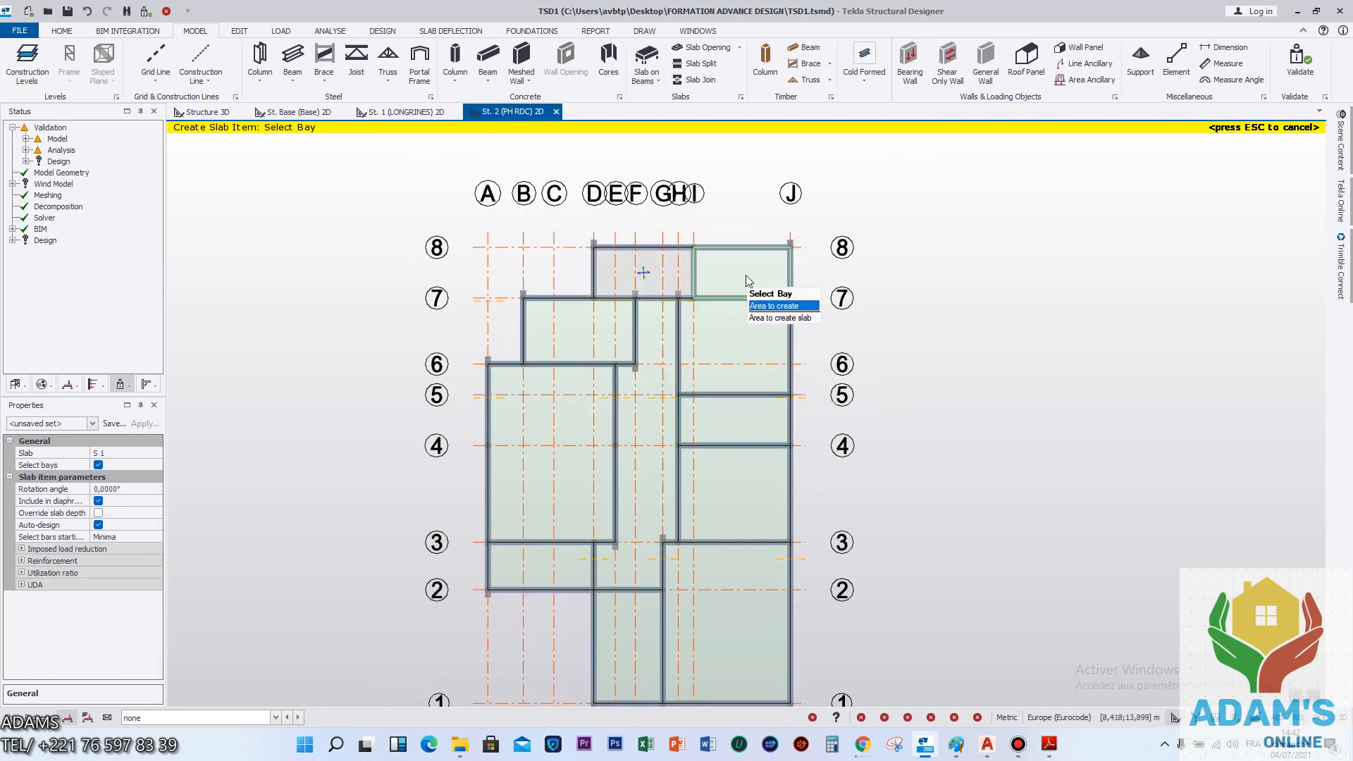
click(756, 342)
Try filling the remaining bays of the St. 2 (PH RDC) level with items of the same two-way slab.
click(576, 416)
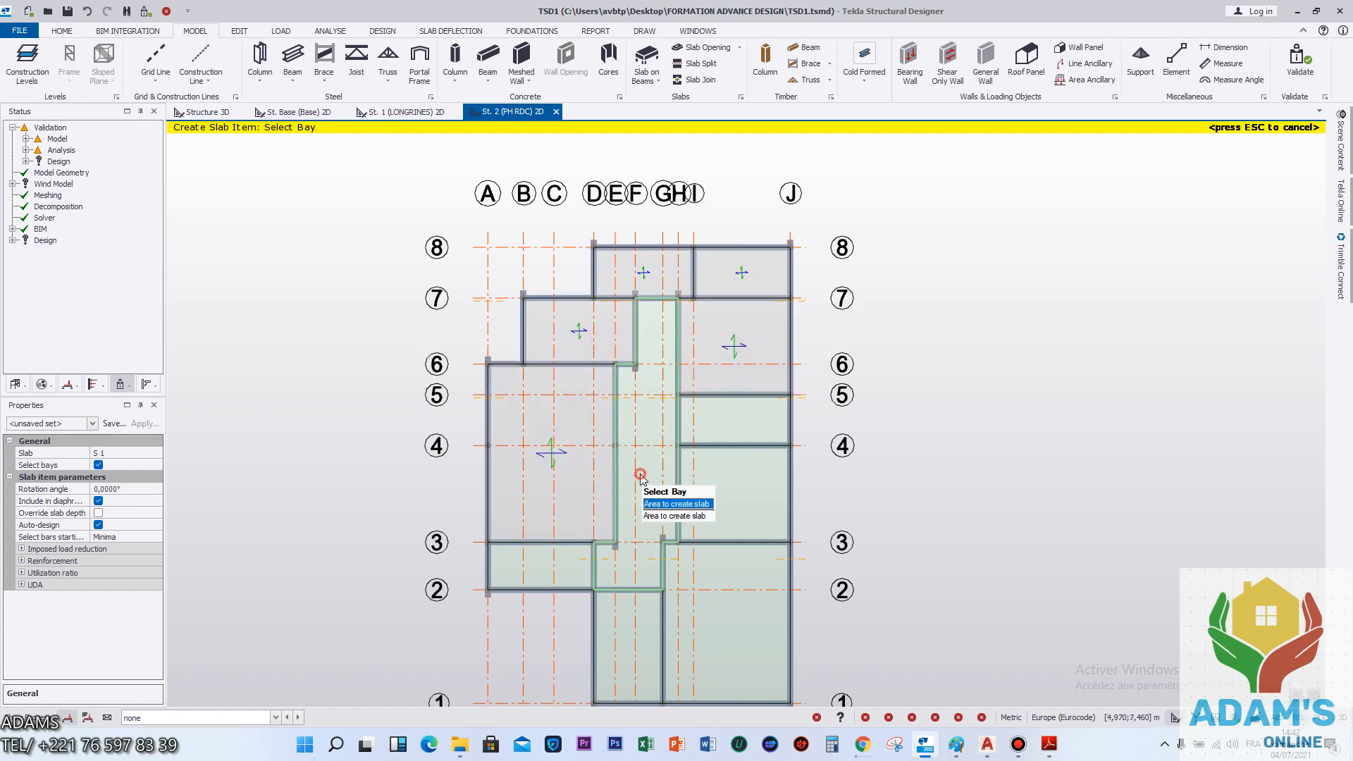
click(638, 486)
click(612, 625)
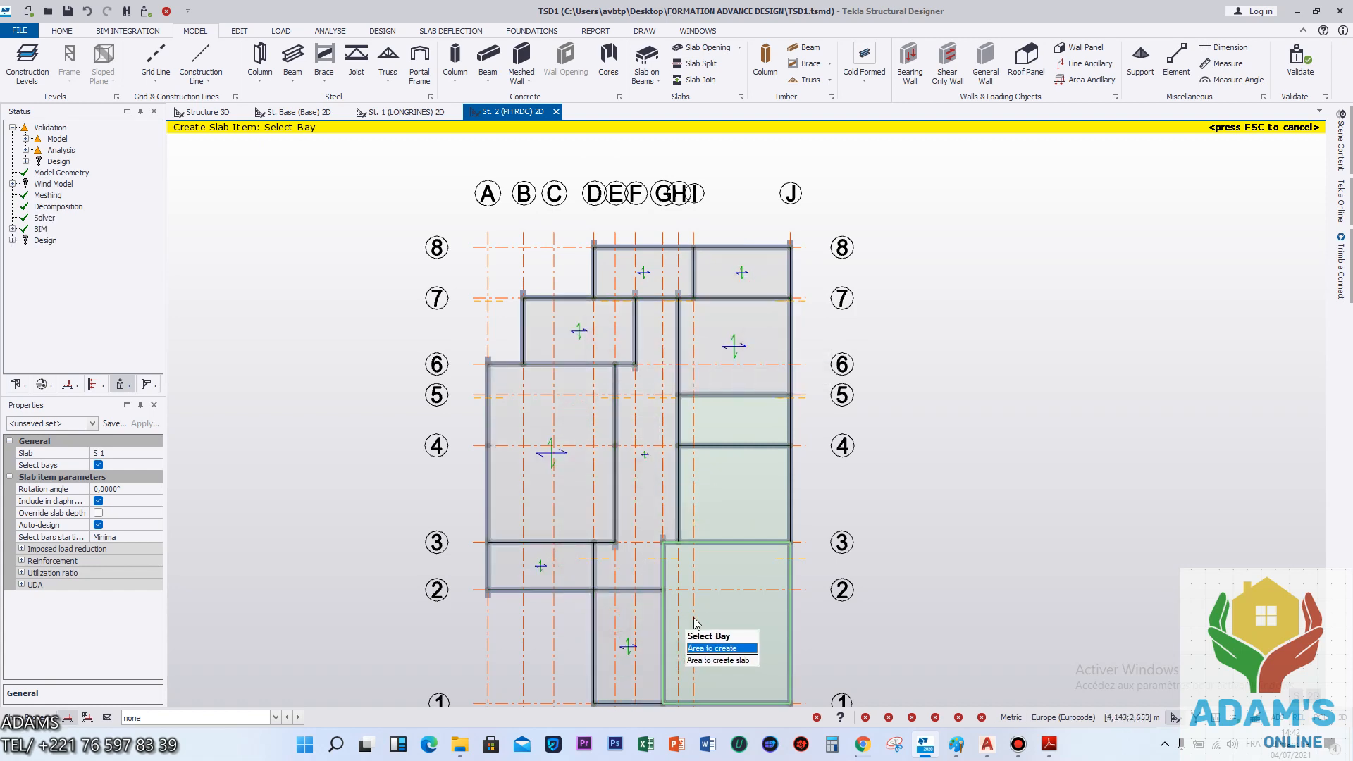
click(729, 517)
mouse_move(726, 428)
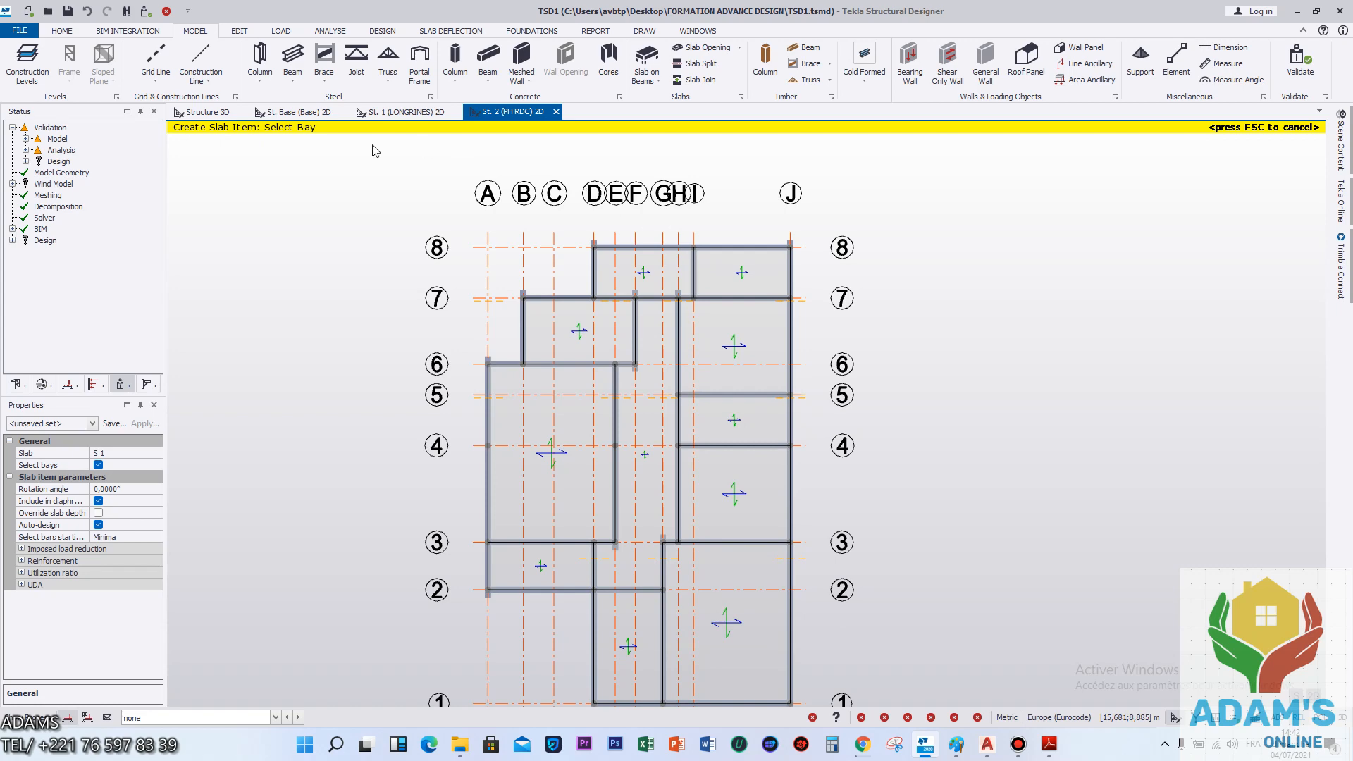
Inspect the structure in the Structure 3D view and return to the St. 2 (PH RDC) plan.
click(223, 115)
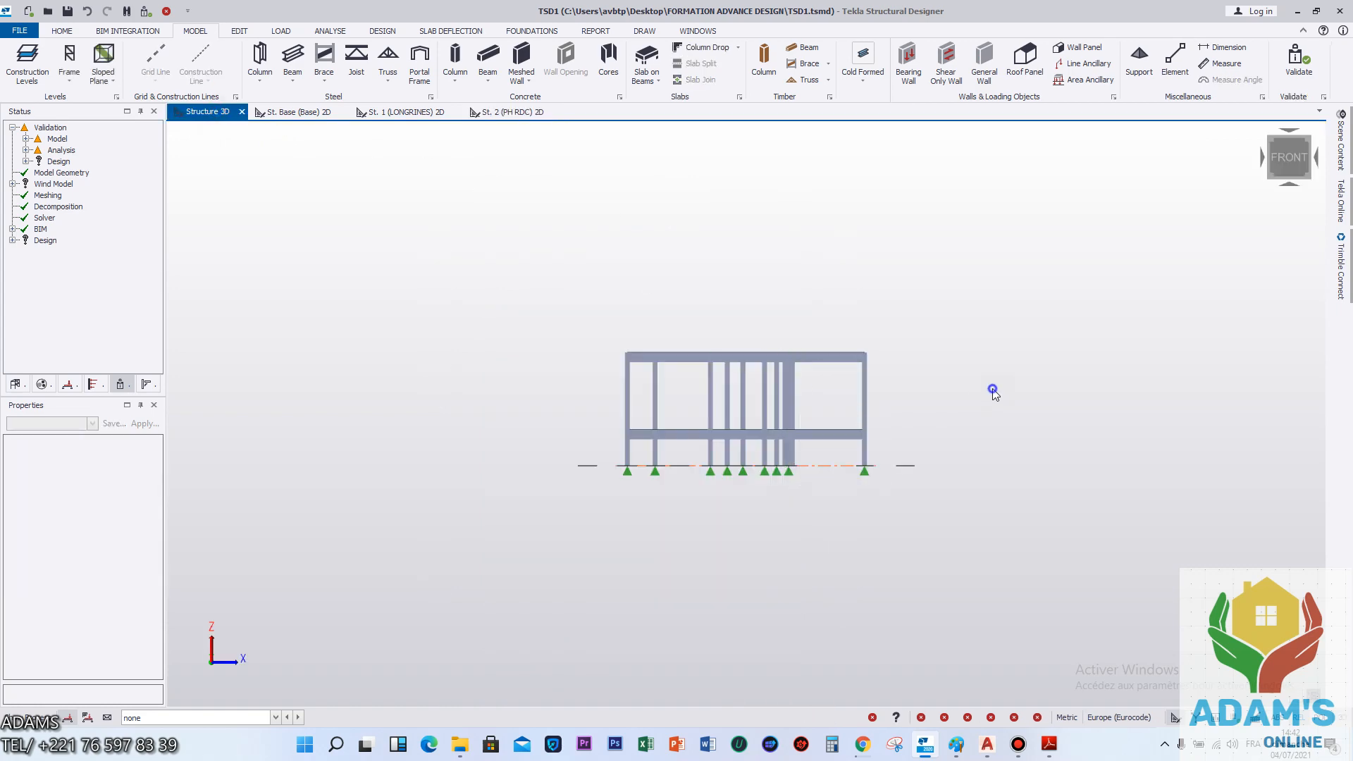
right_drag(992, 389, 931, 465)
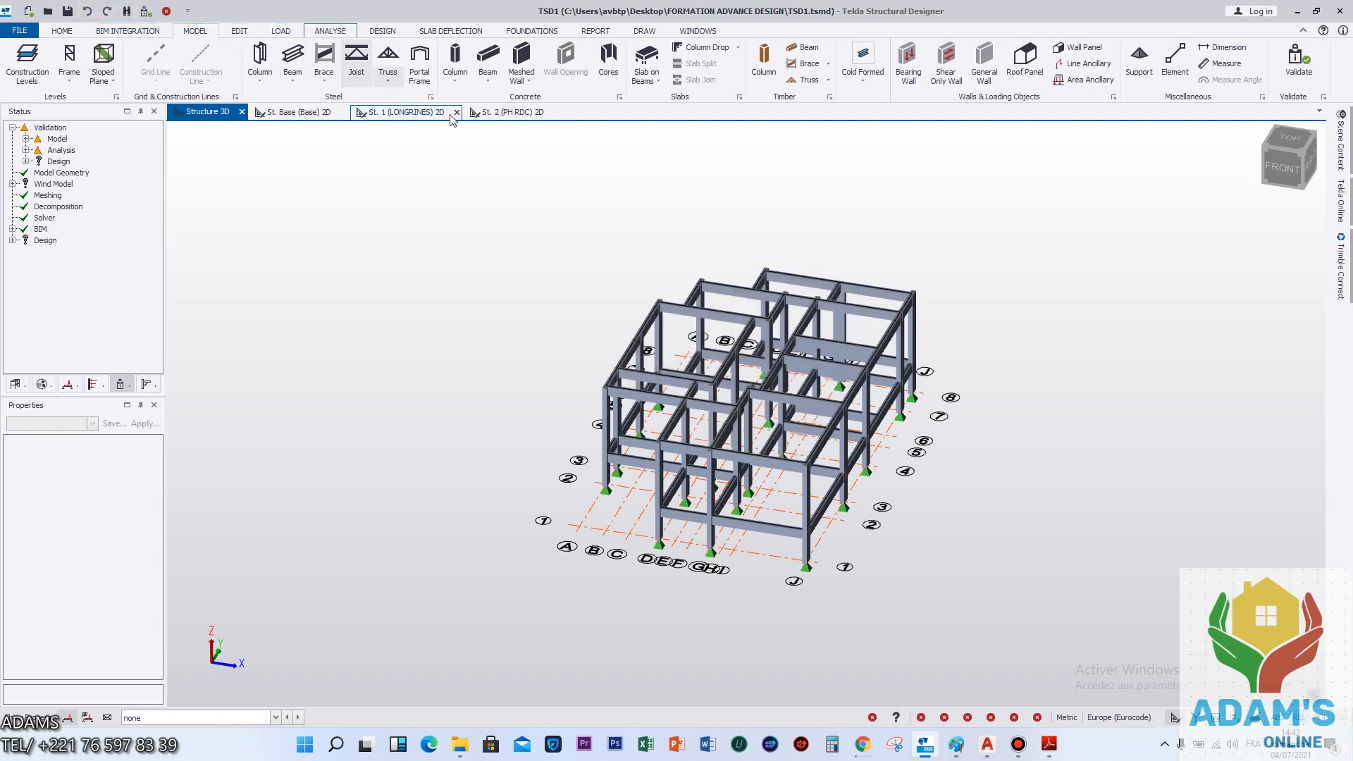
click(511, 111)
click(1019, 746)
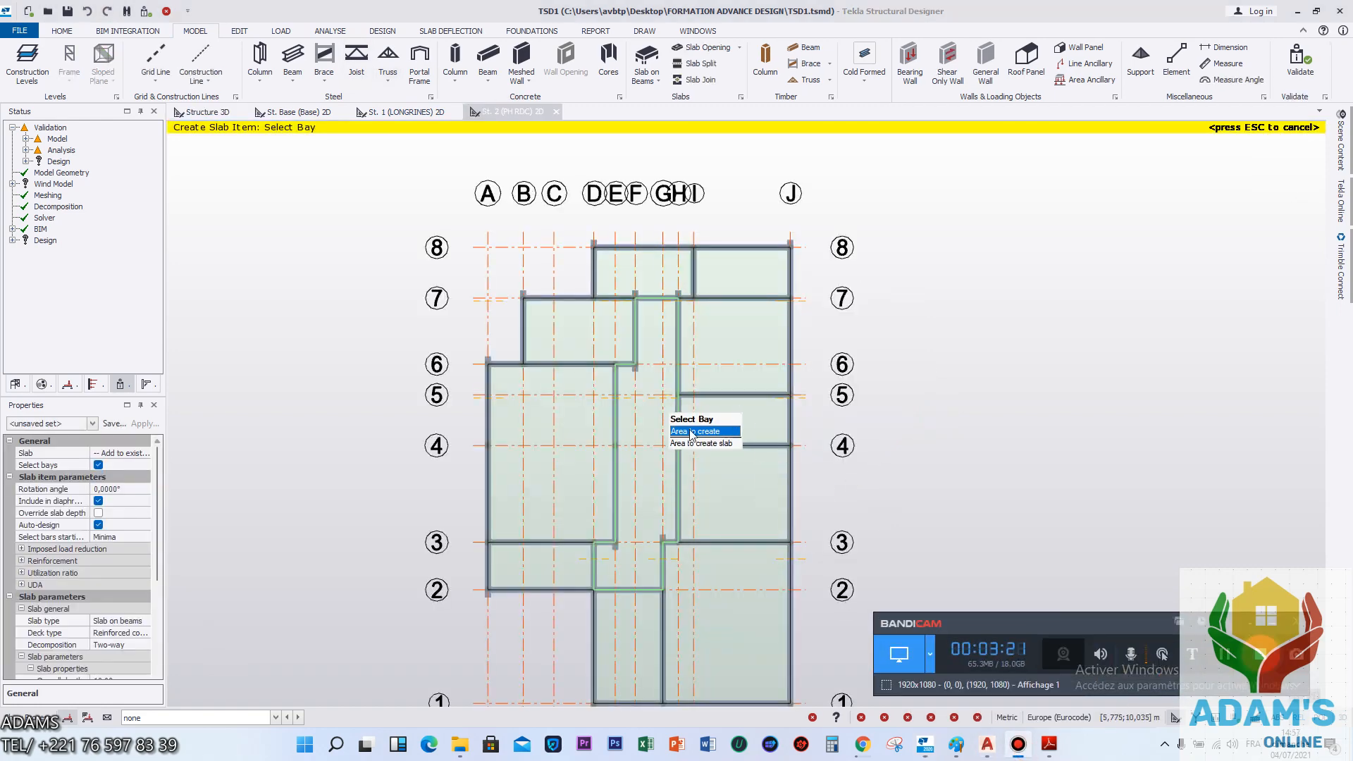
Inspect the frame from another angle in the Structure 3D view, then examine the bays on the St. 2 (PH RDC) plan.
click(204, 111)
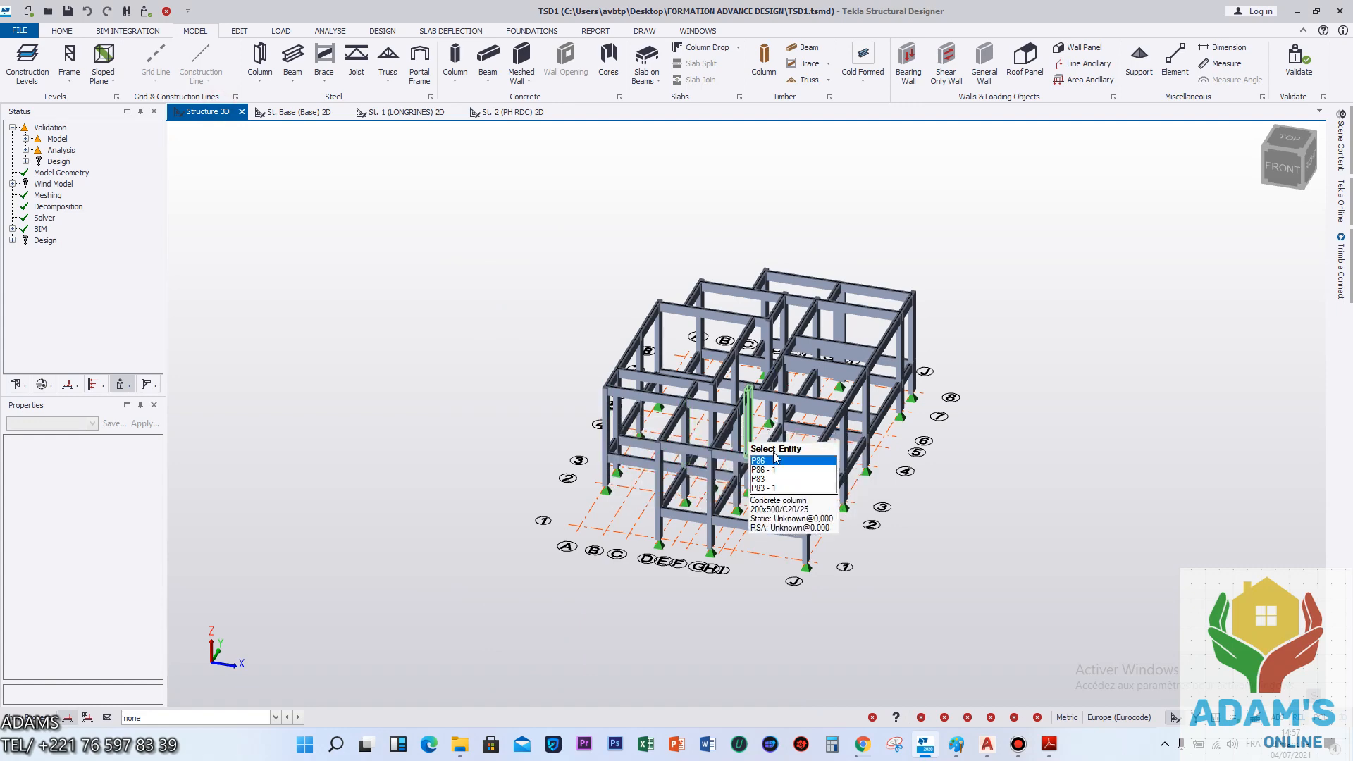
right_drag(1084, 484, 1198, 480)
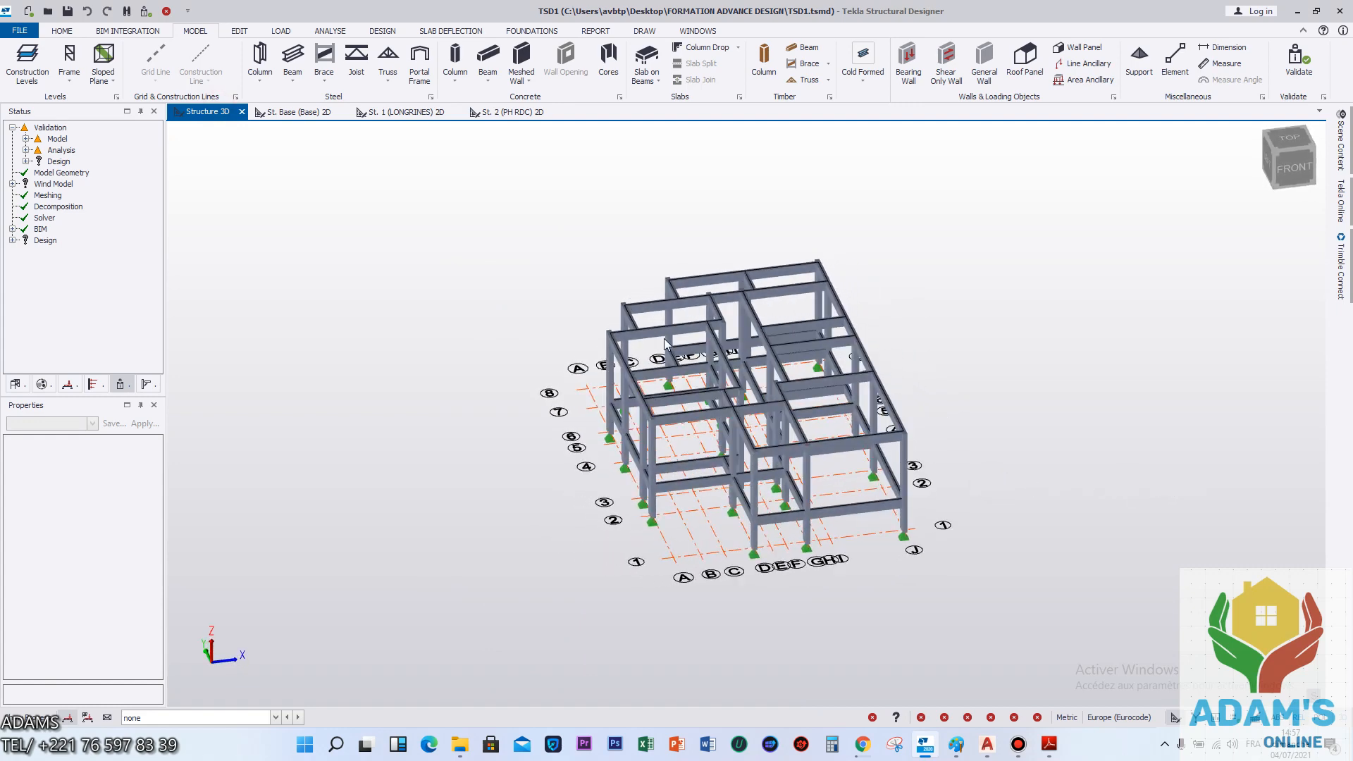
click(514, 115)
scroll(629, 308, down, 2)
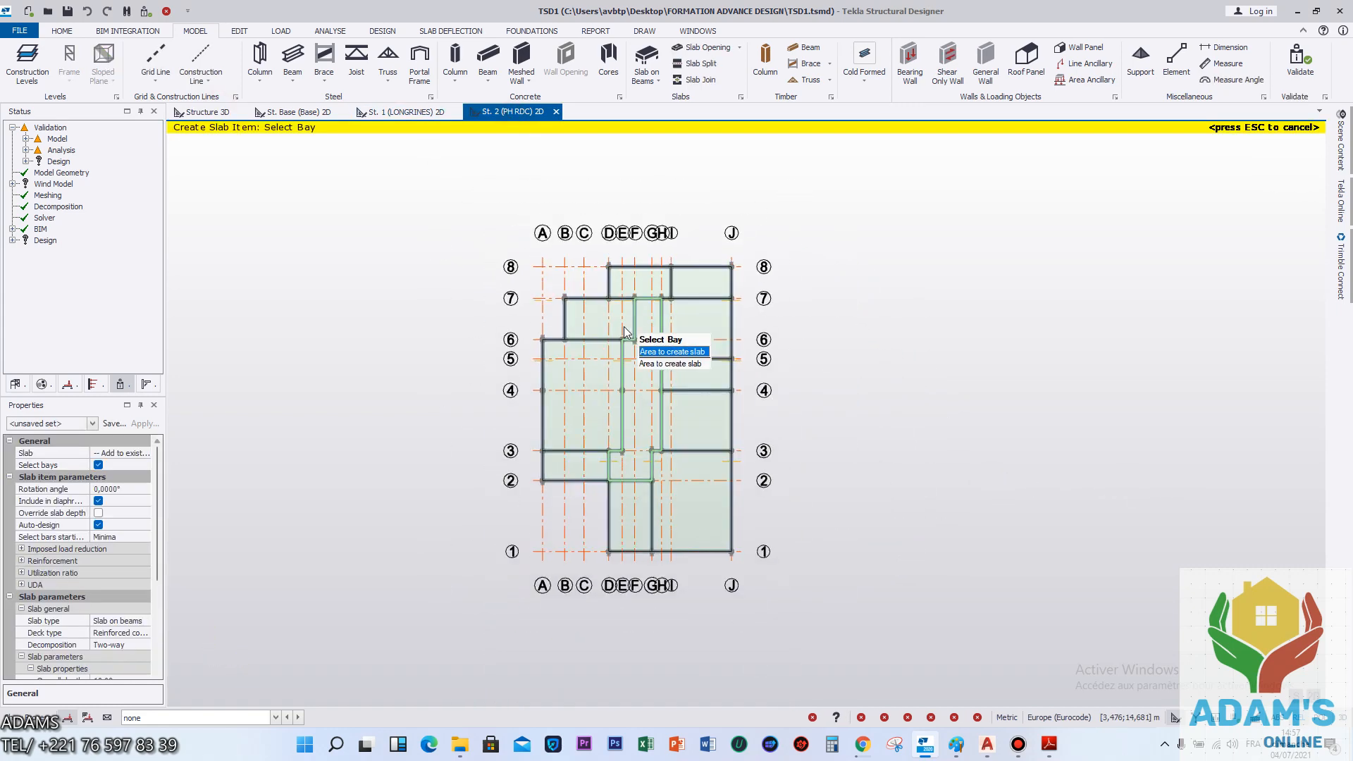
middle_drag(621, 320, 622, 284)
scroll(599, 280, up, 2)
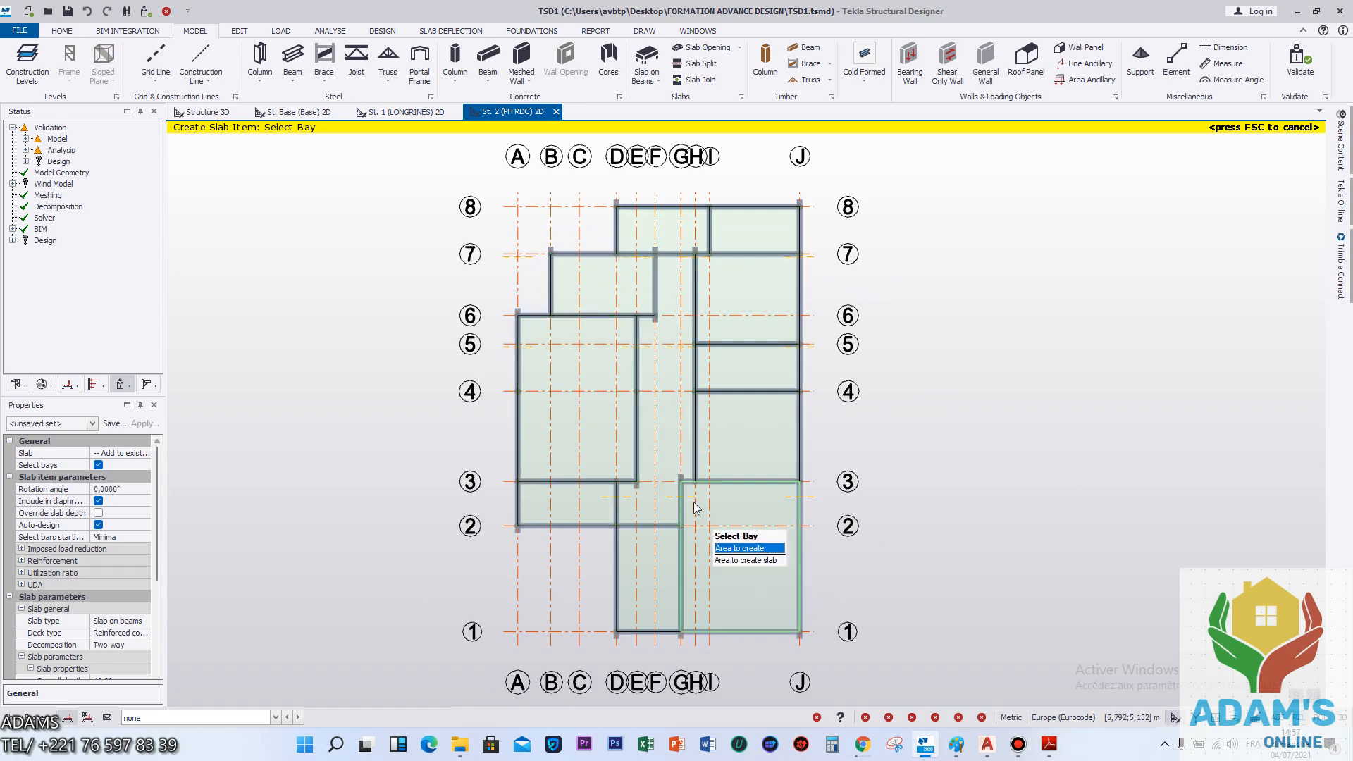
scroll(580, 413, up, 1)
middle_drag(530, 400, 585, 402)
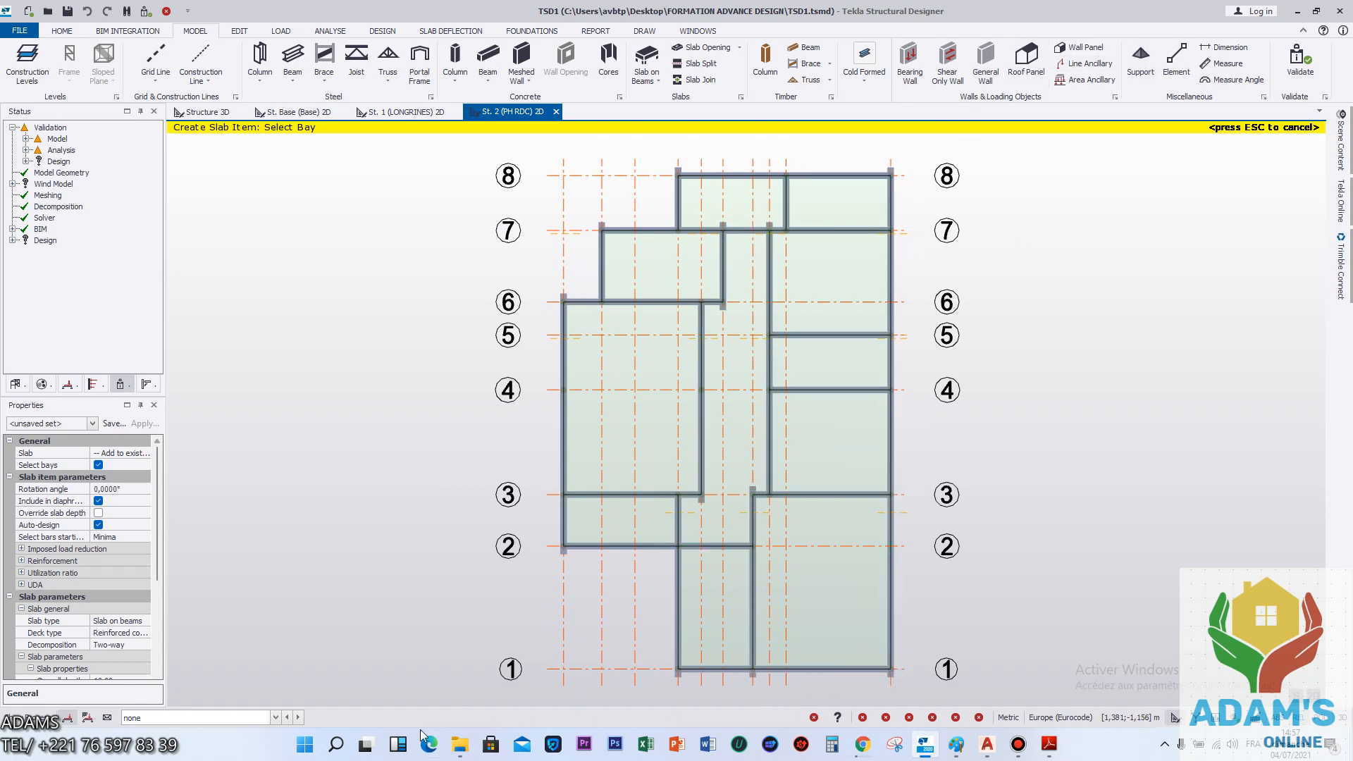
Open Paint and write the slab thickness rule "E>L/22.5" with "400/22.5" below it on the blank canvas.
mouse_move(473, 759)
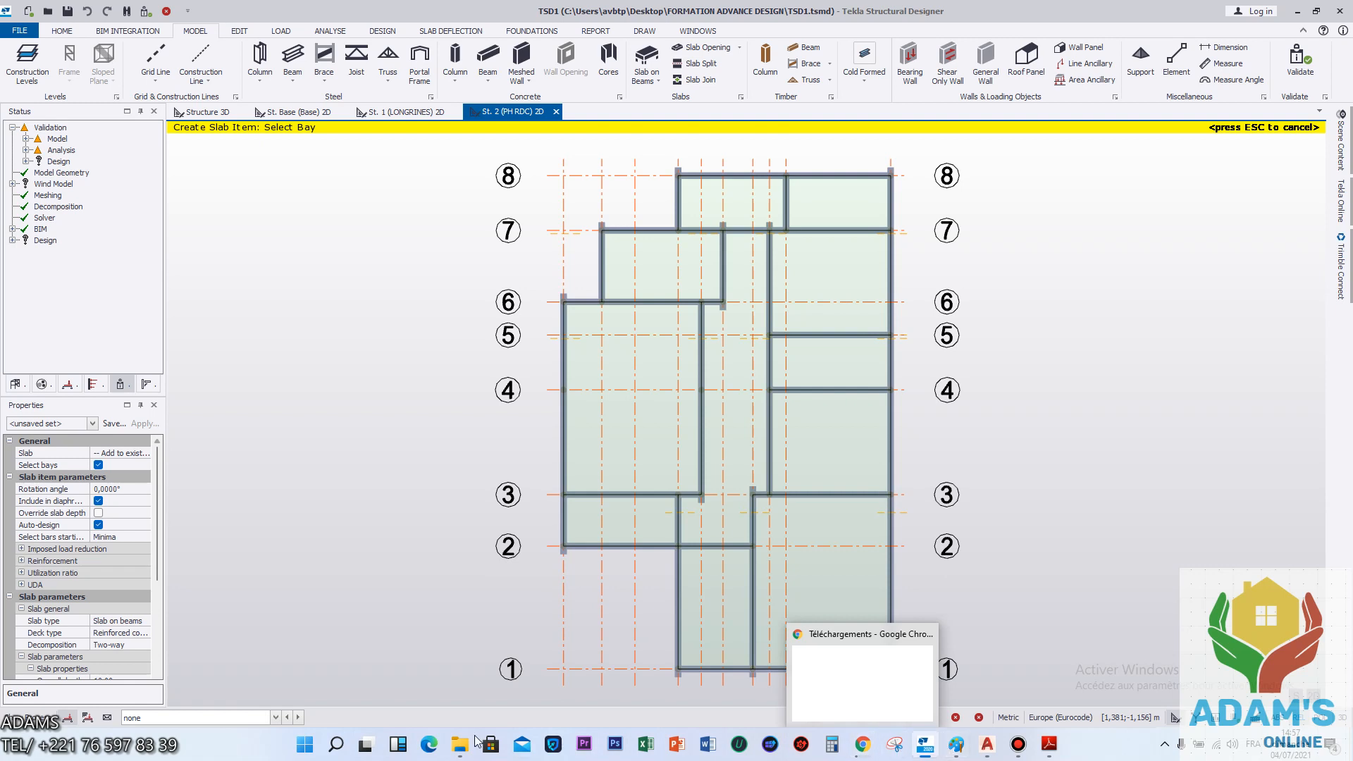
click(336, 743)
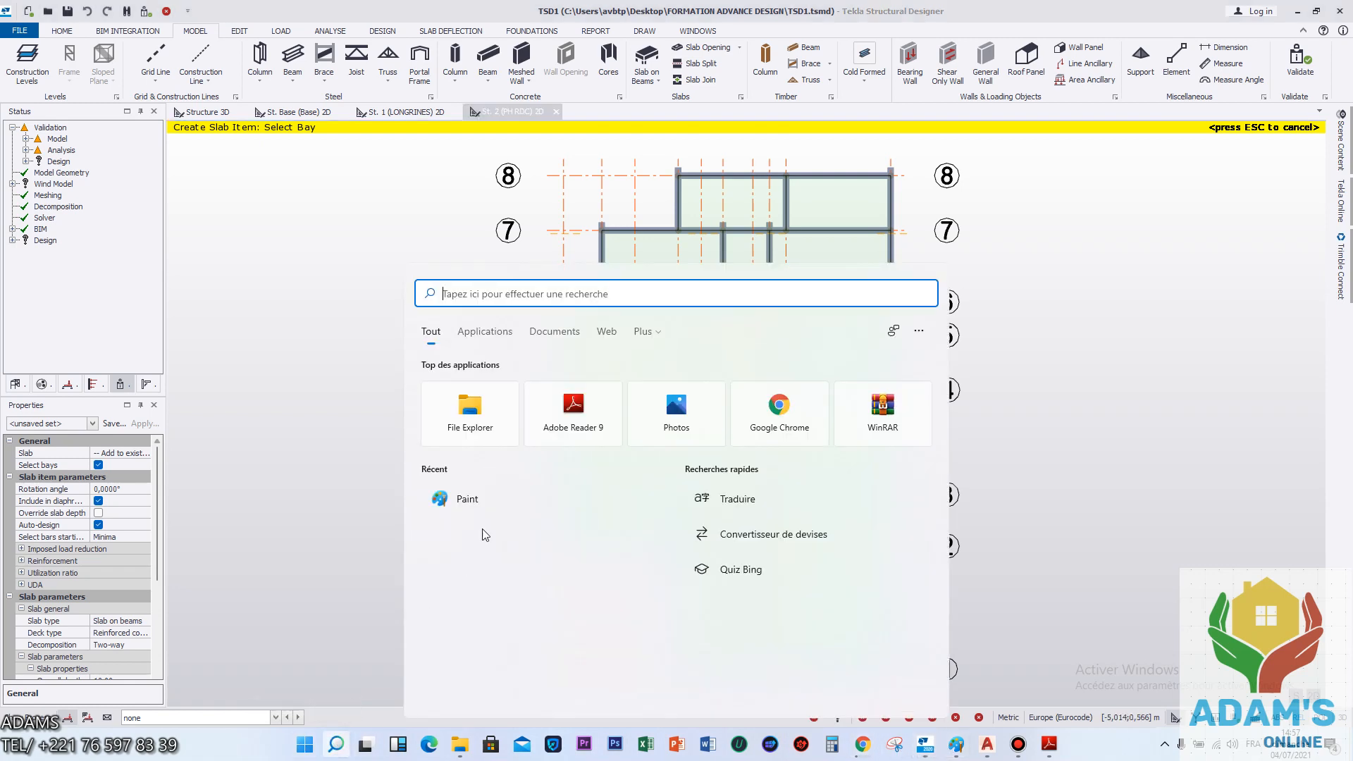
text(PAINT)
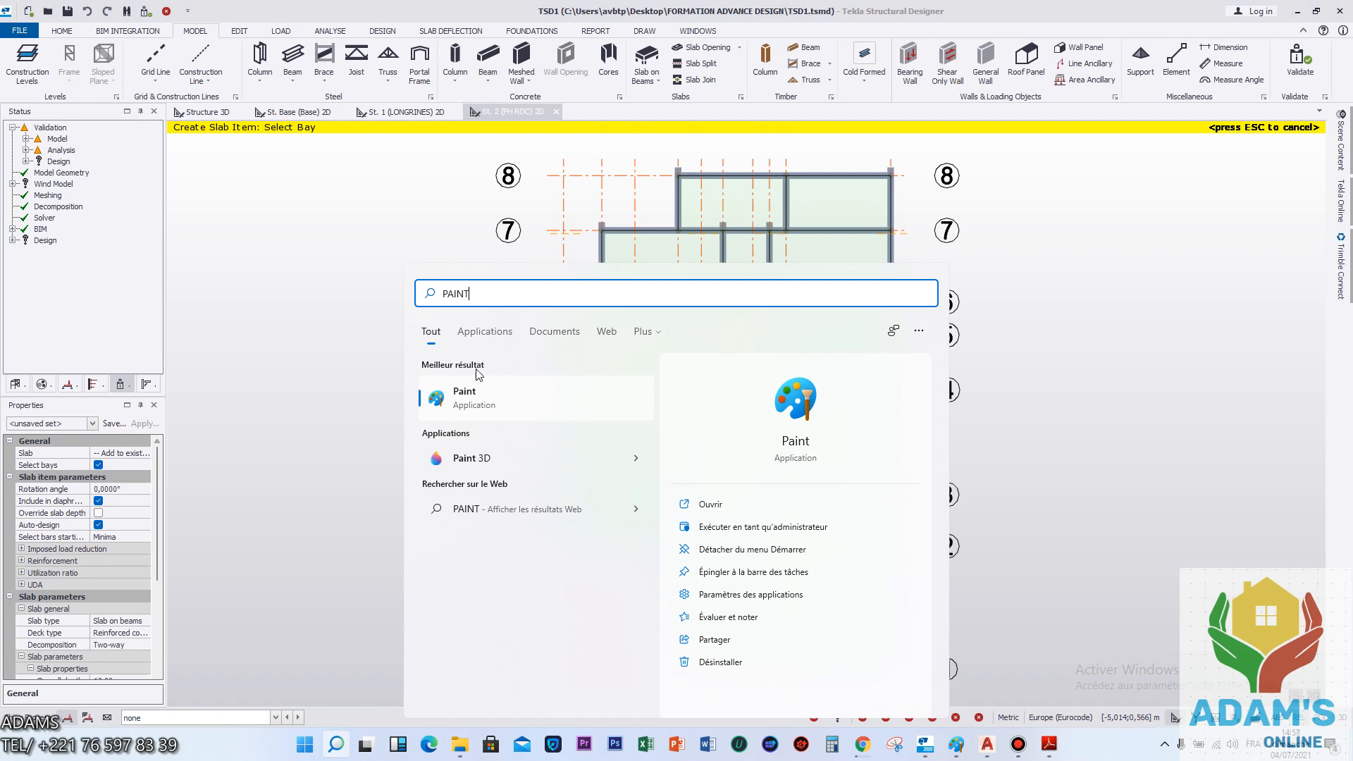
click(469, 395)
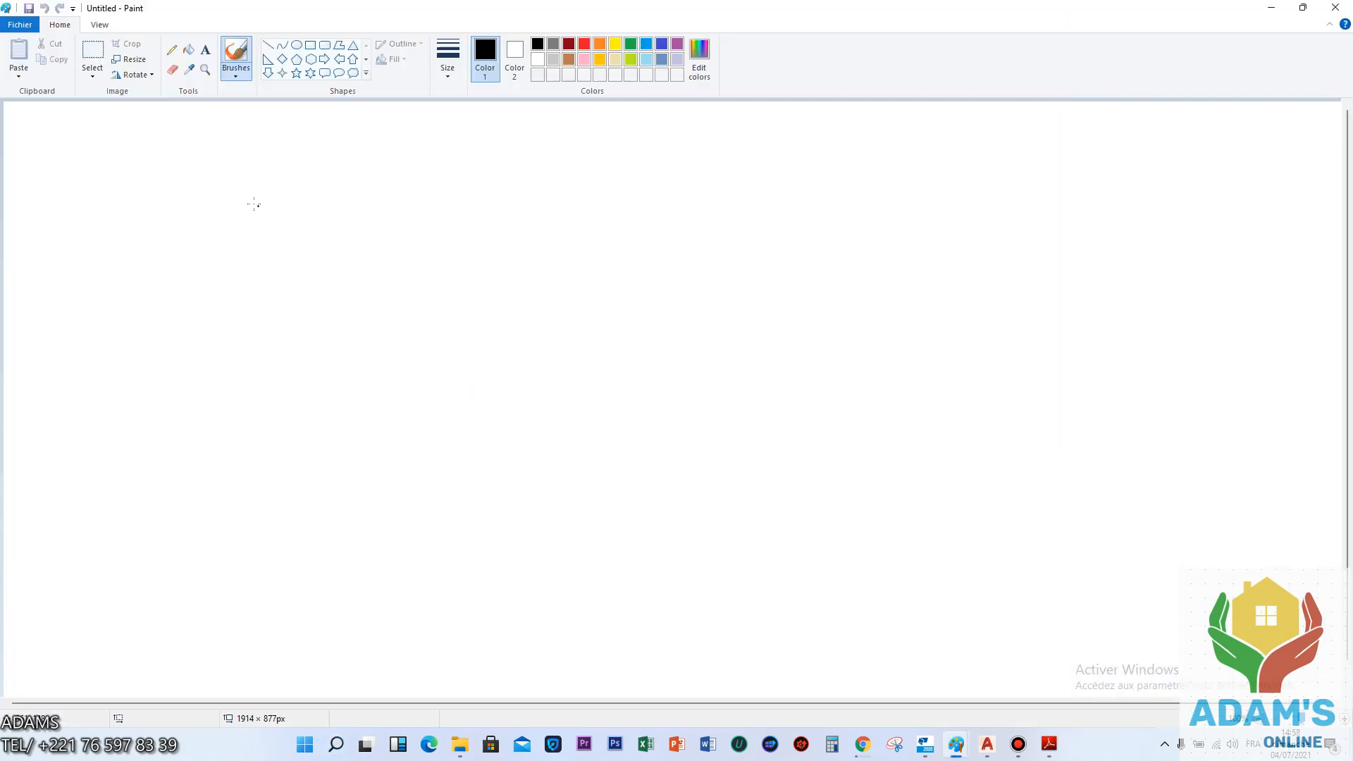
click(205, 53)
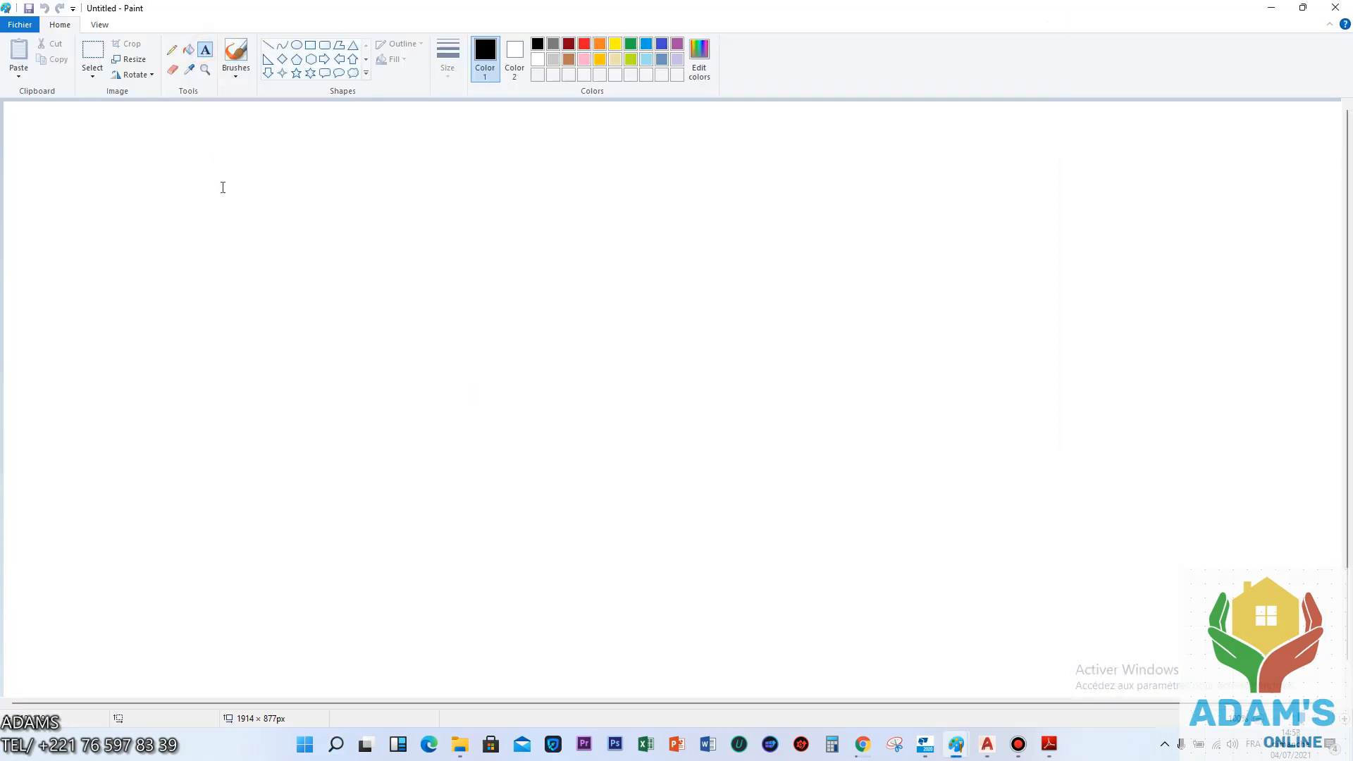
click(223, 166)
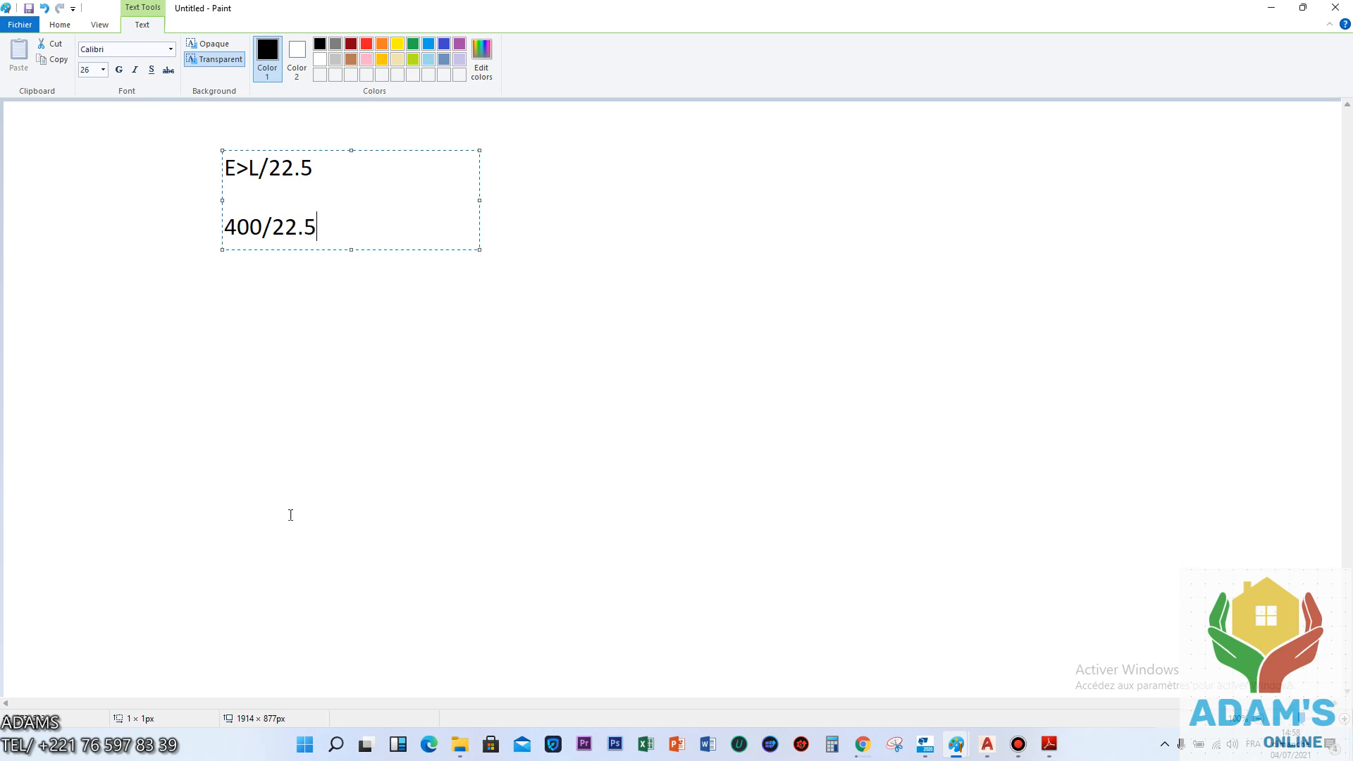
Open the Windows calculator (Calculatrice) and compute 400 ÷ 22.5 for the slab thickness.
click(331, 752)
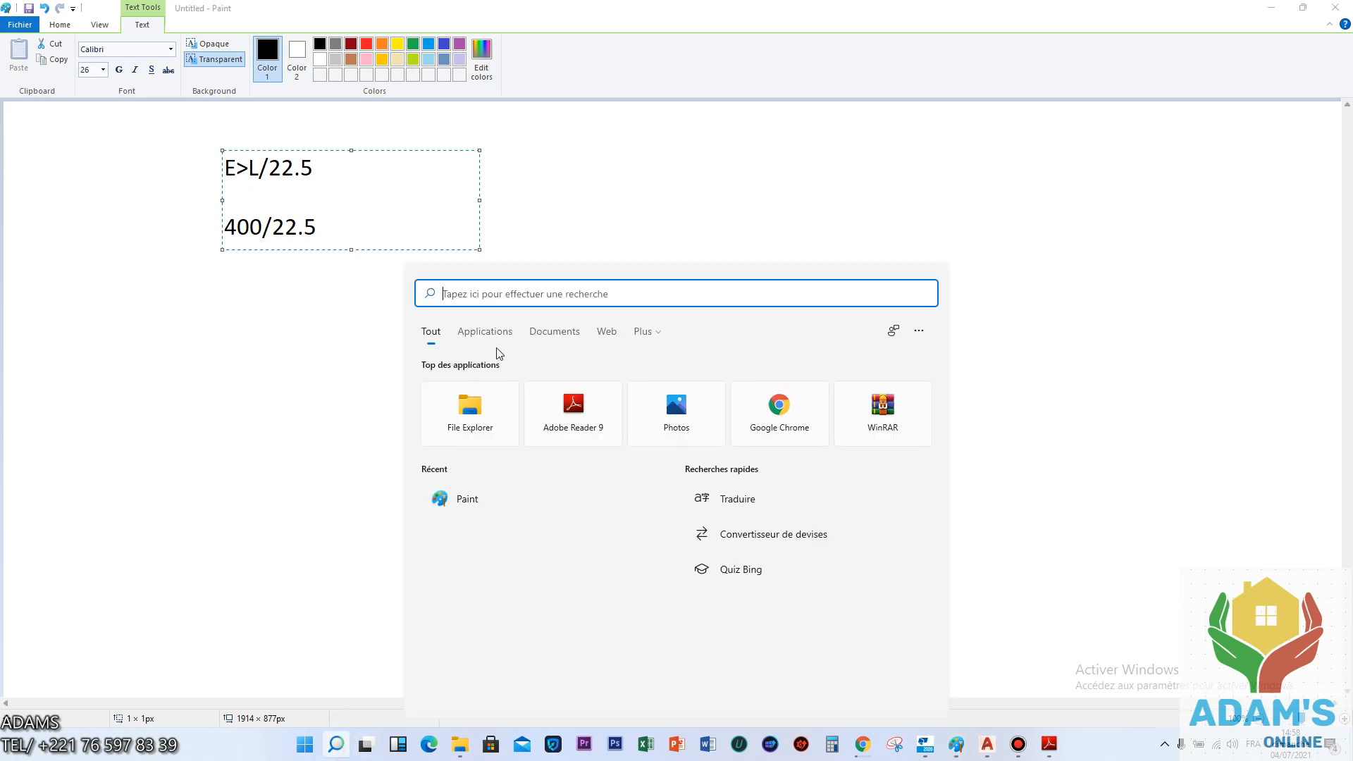
text(CAL)
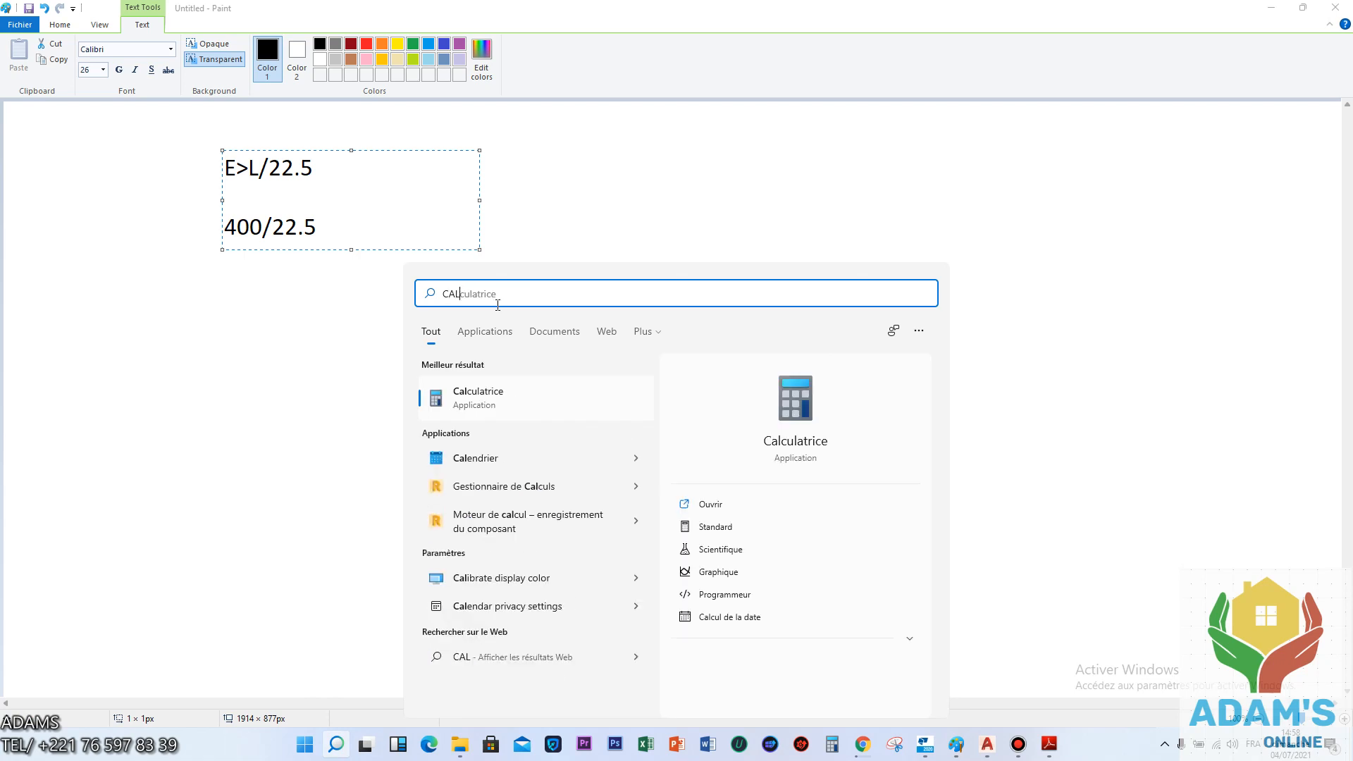
click(501, 401)
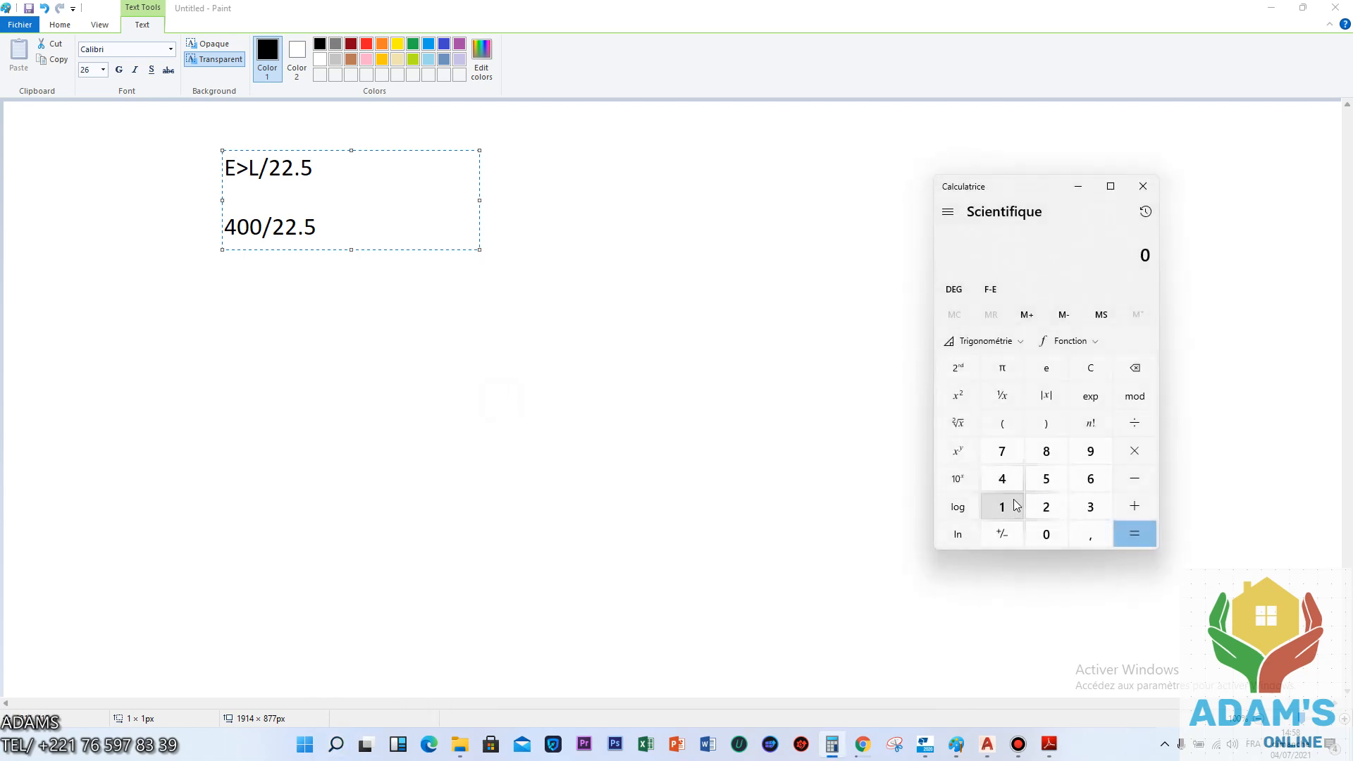
click(1002, 479)
click(1046, 534)
click(1046, 534)
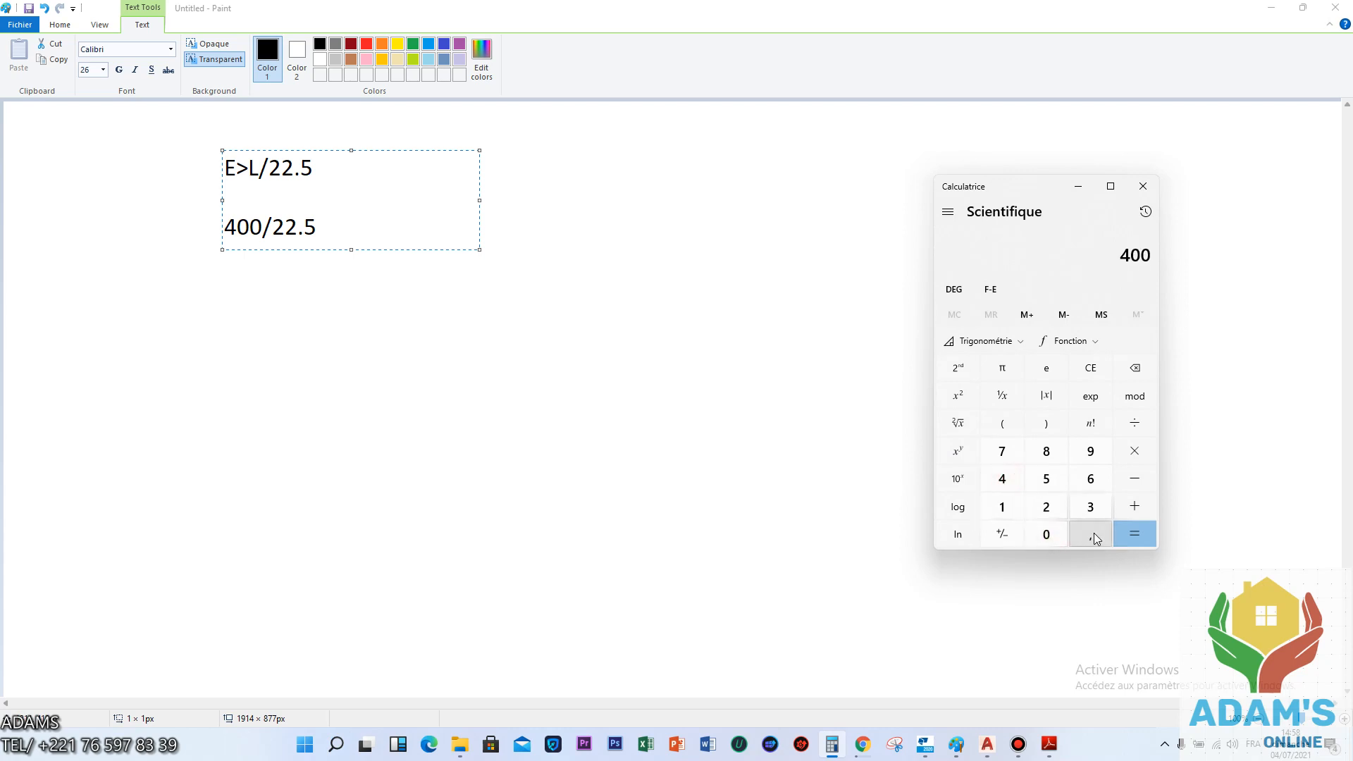
click(1133, 422)
click(1045, 505)
click(1045, 506)
click(1046, 479)
click(1135, 534)
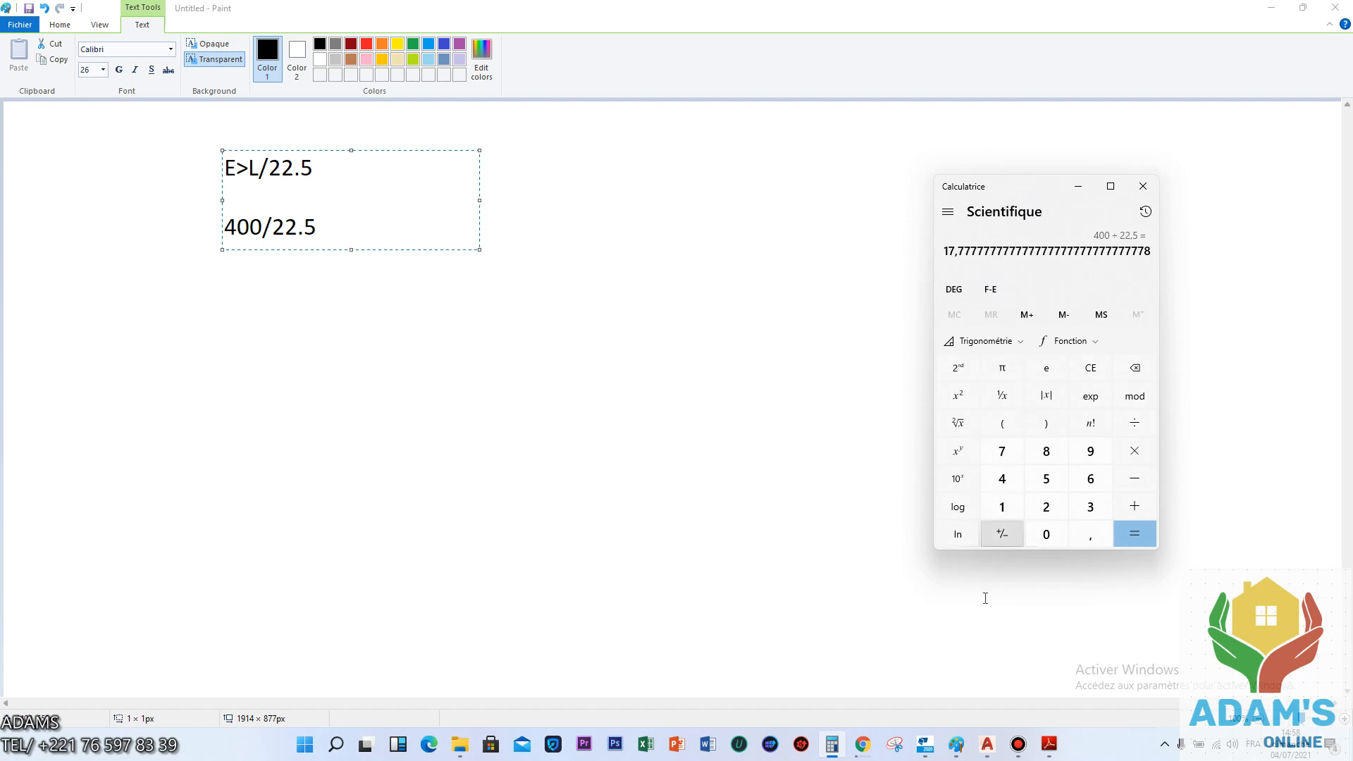
Switch back to Tekla Structural Designer and examine the empty bays across the St. 2 (PH RDC) plan.
mouse_move(1044, 752)
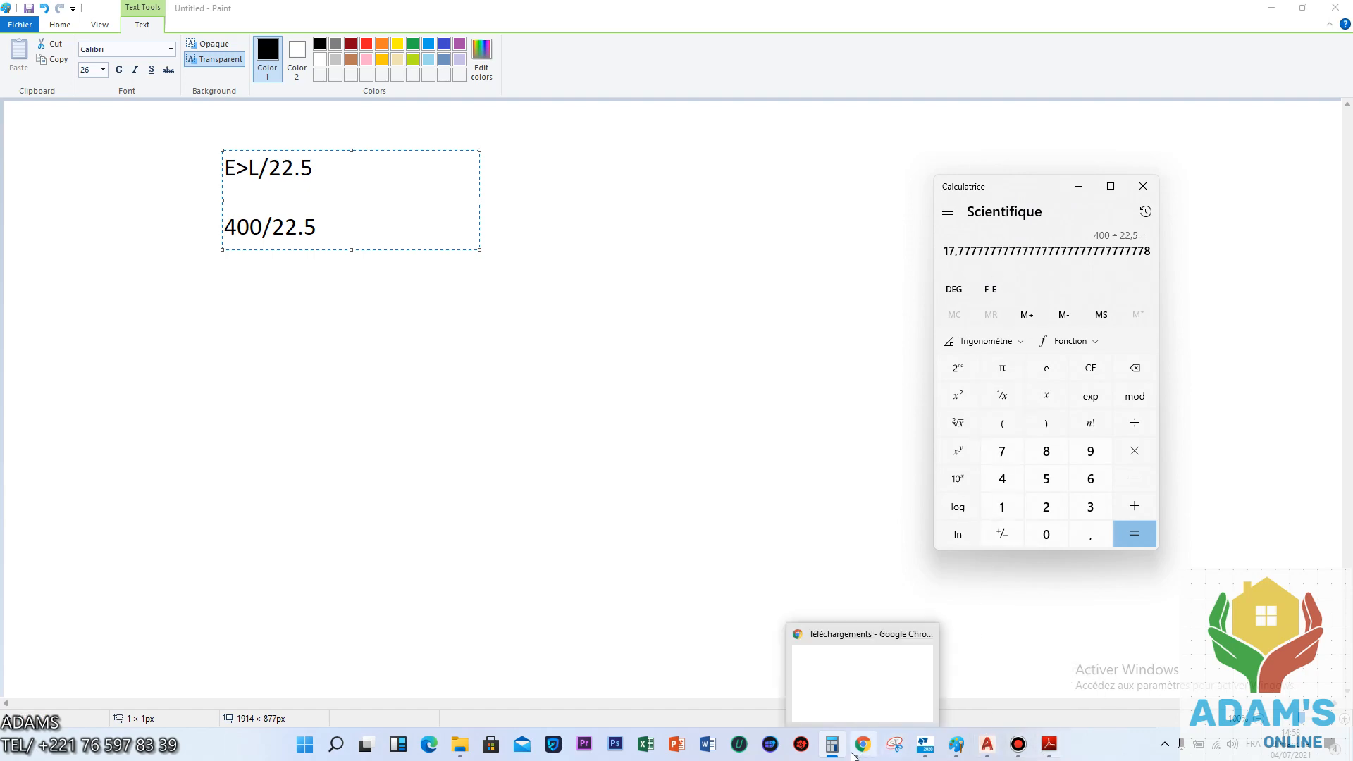
click(925, 744)
scroll(628, 396, up, 2)
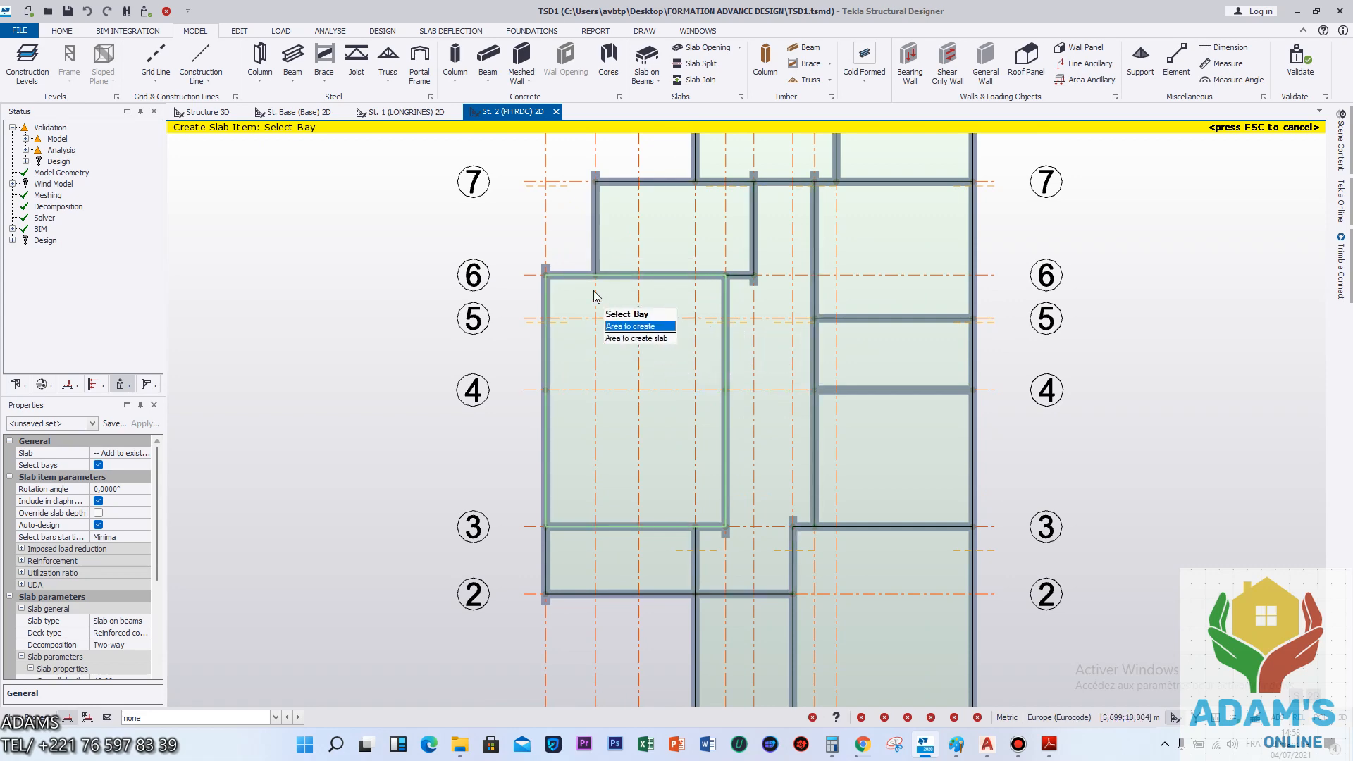
middle_drag(659, 455, 619, 340)
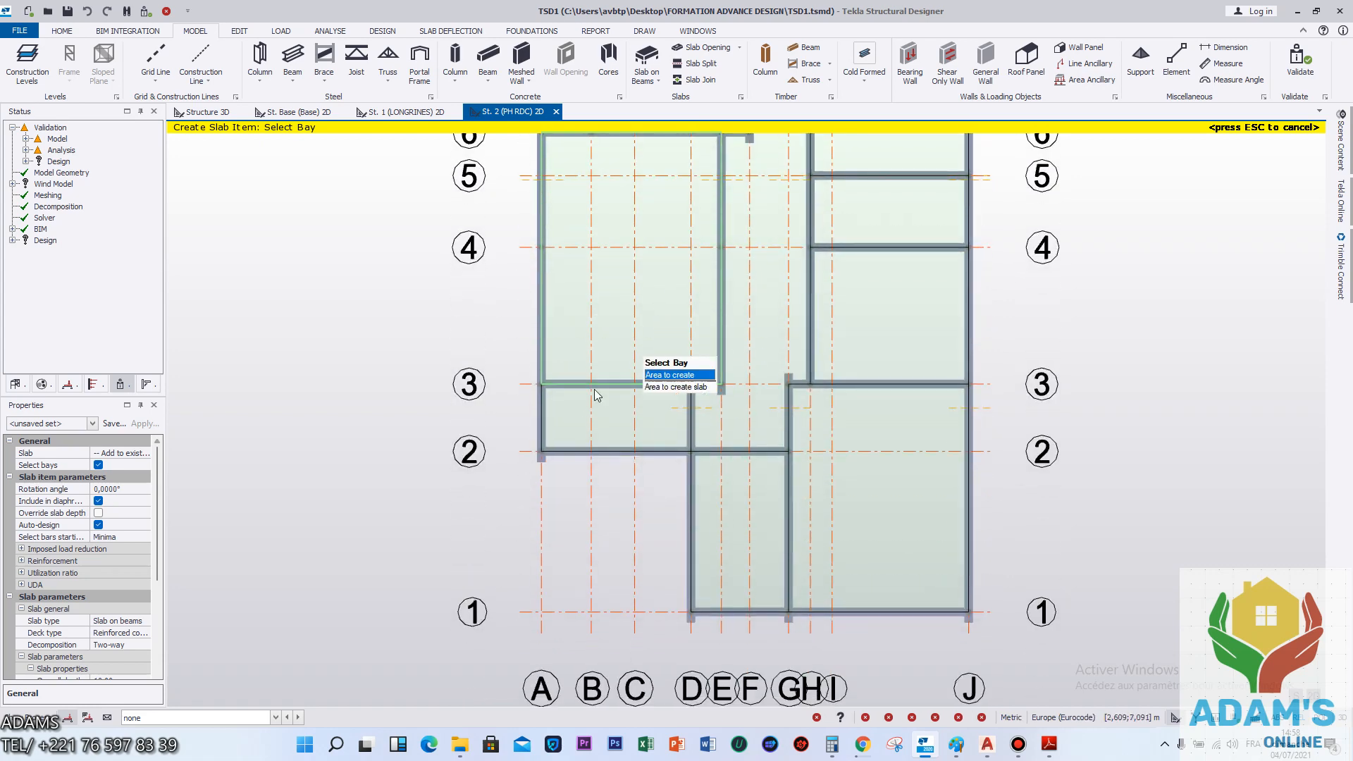
middle_drag(750, 509, 751, 520)
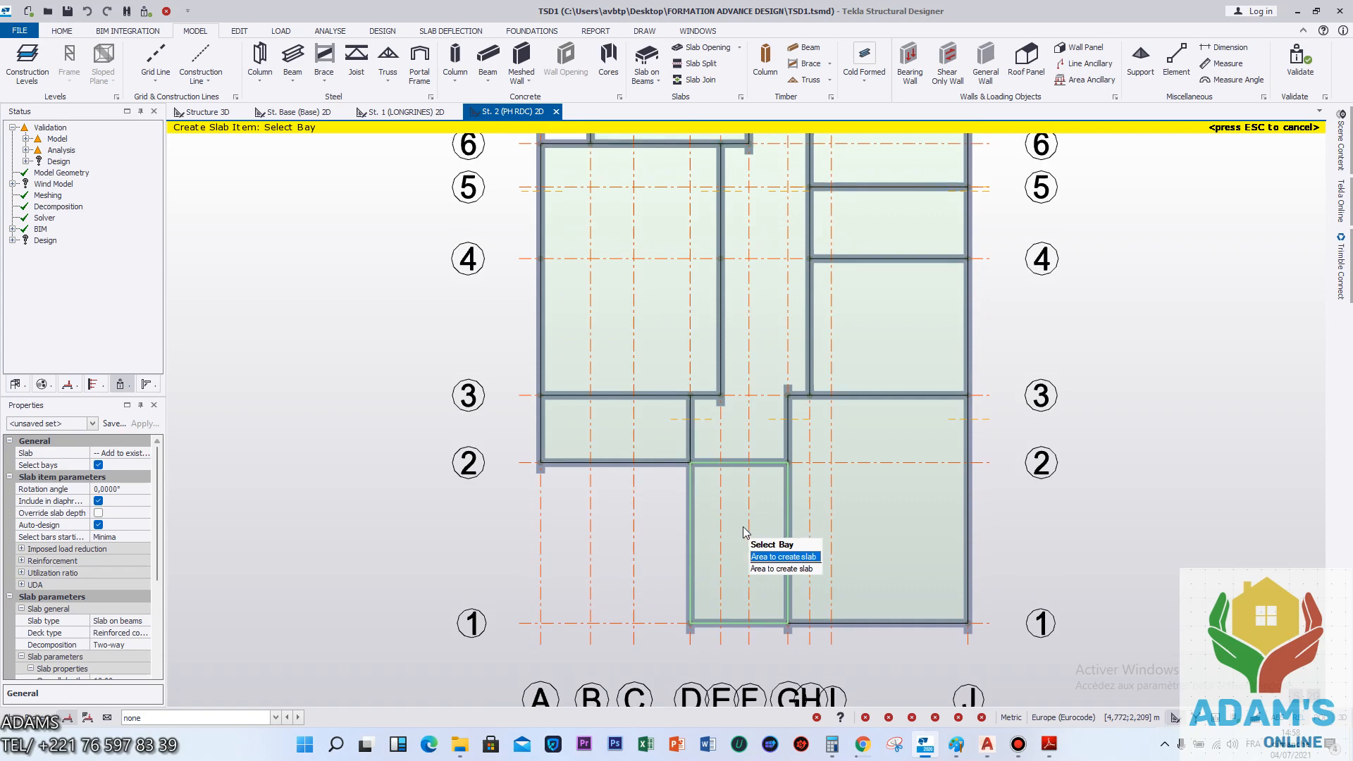
middle_drag(888, 348, 886, 540)
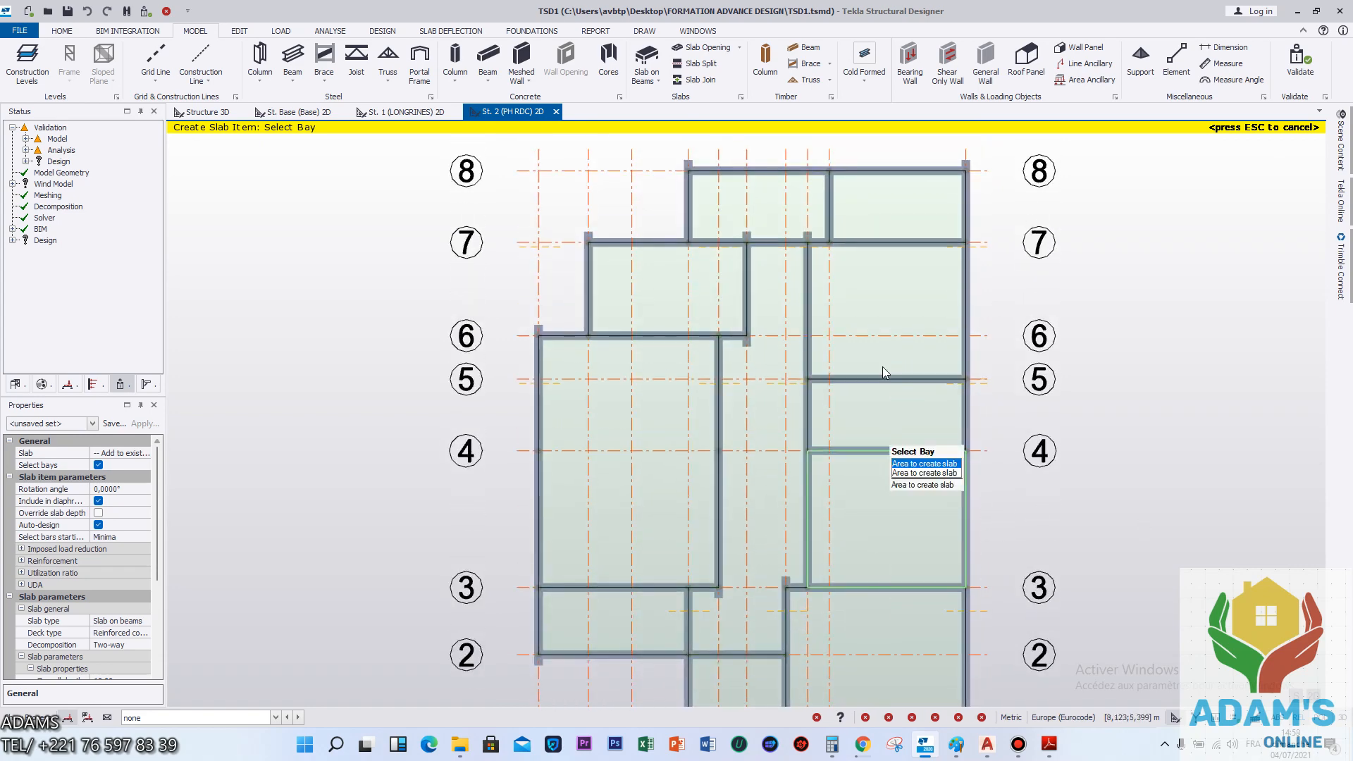
scroll(937, 367, down, 2)
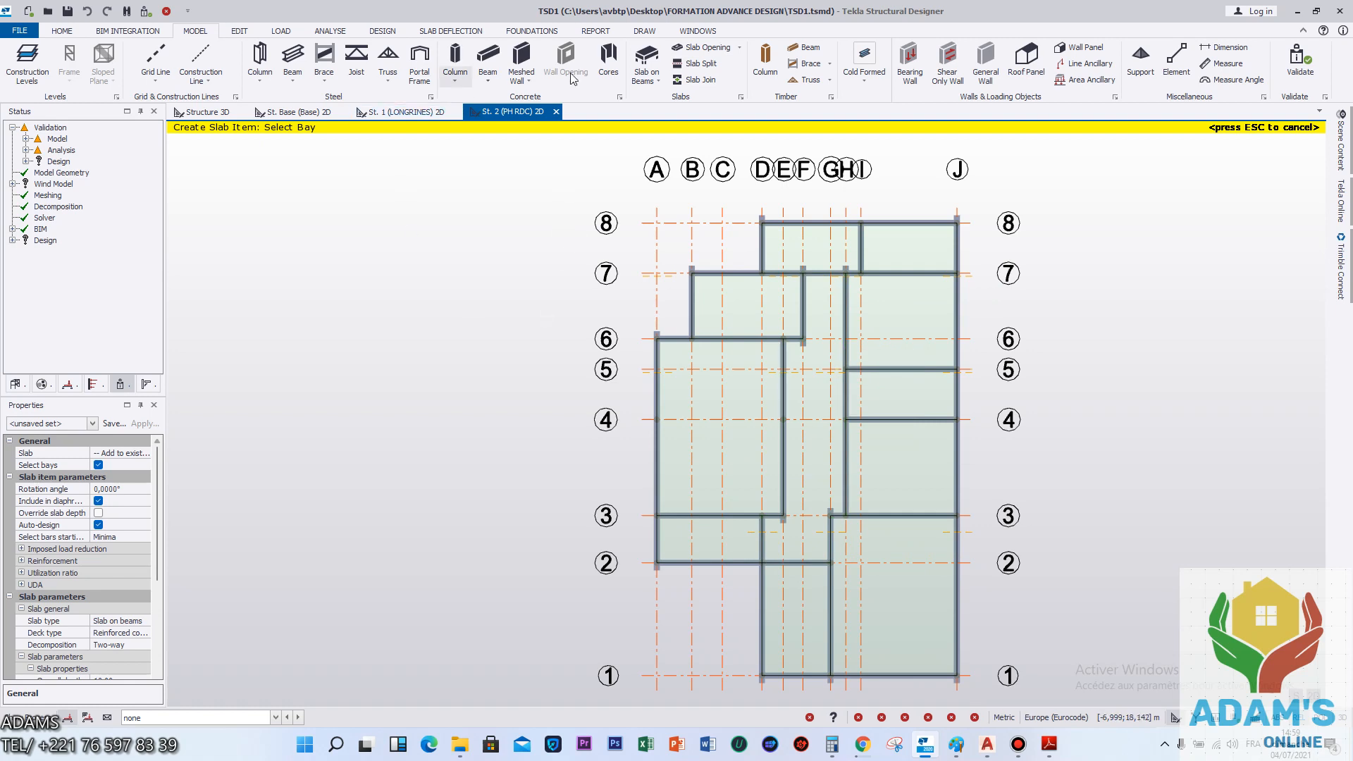
Set the slab on beams to One-way decomposition and place it in the two bays between grid lines 7 and 8.
click(646, 64)
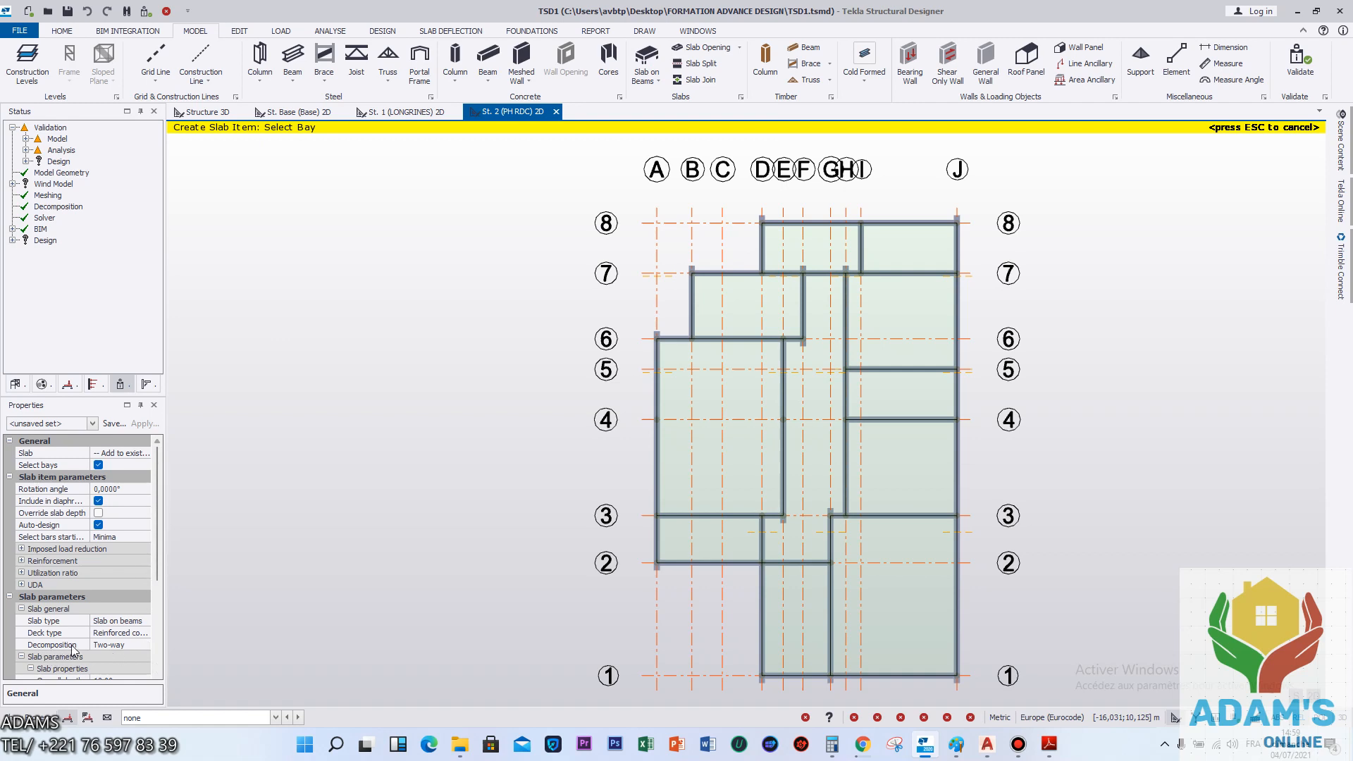
click(145, 651)
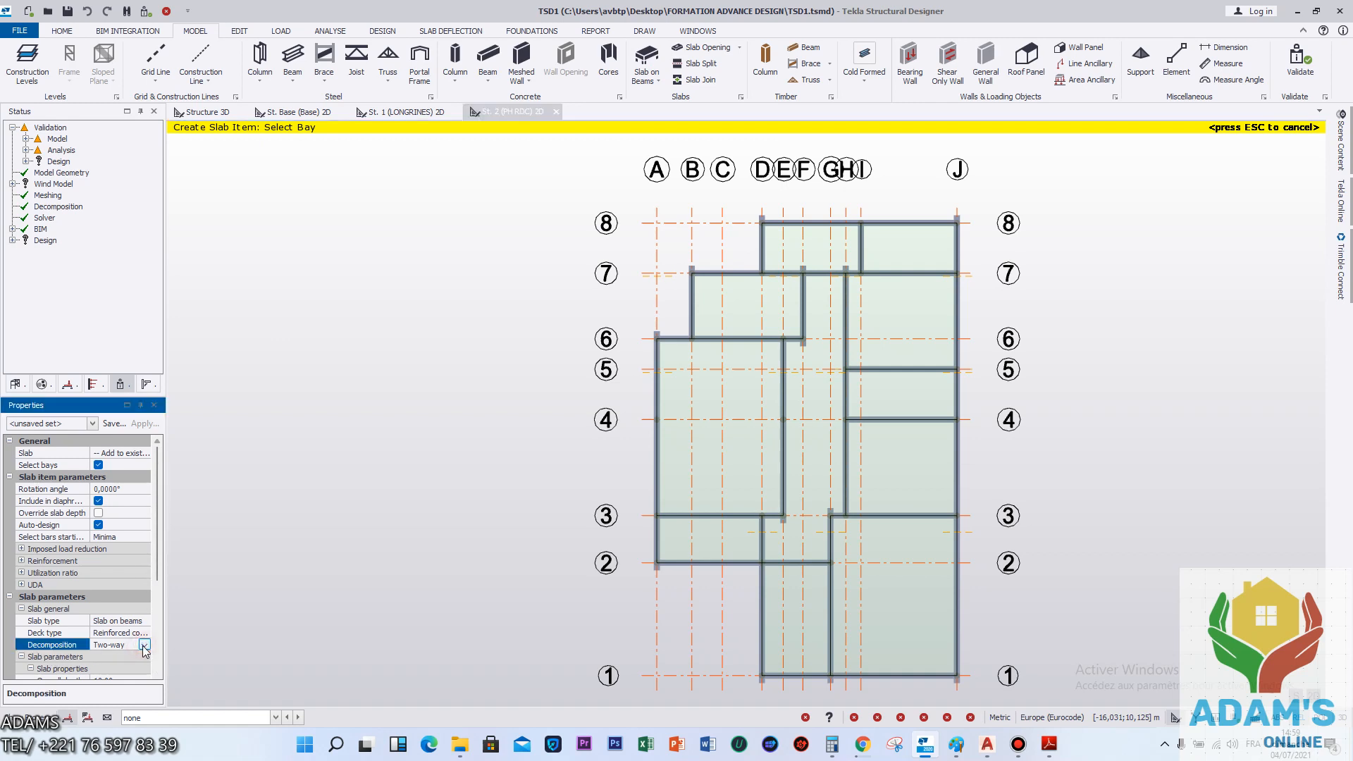
click(145, 650)
click(109, 657)
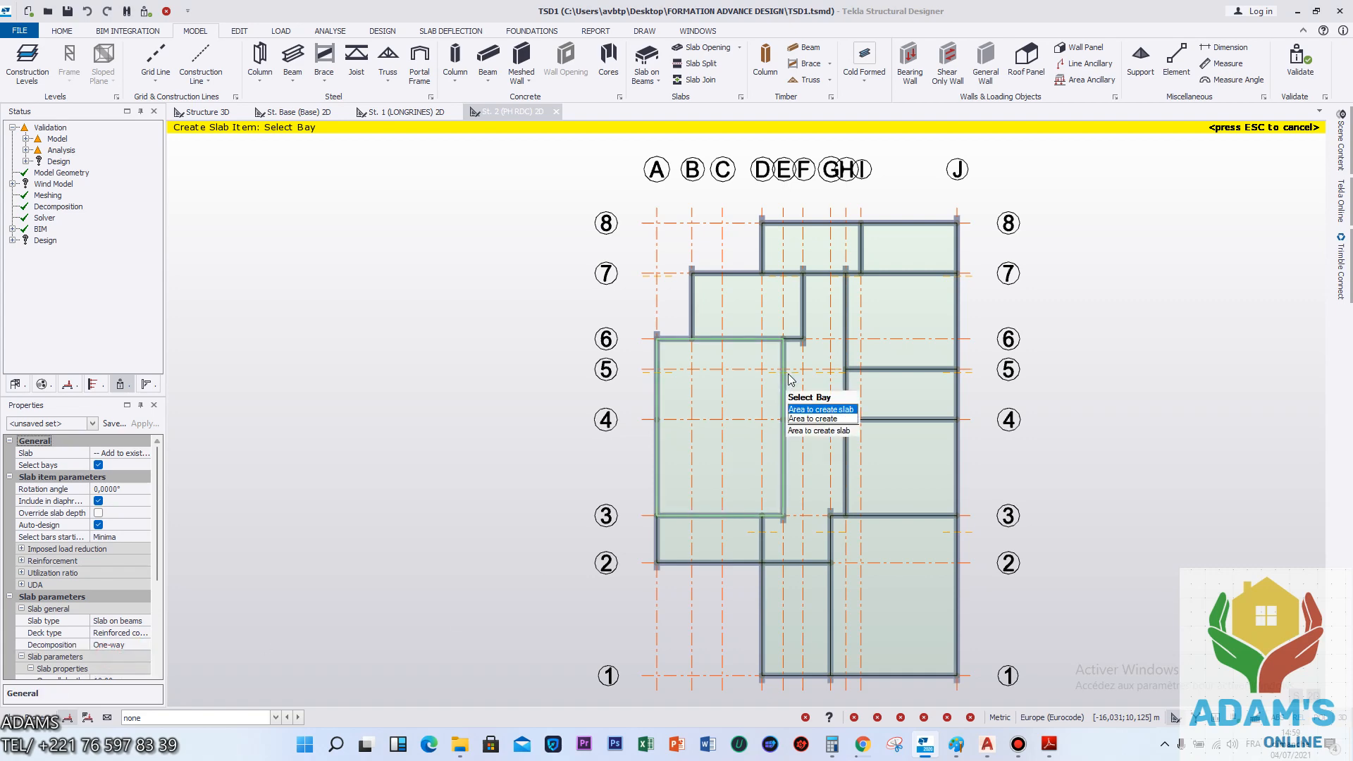
scroll(827, 229, up, 3)
click(821, 234)
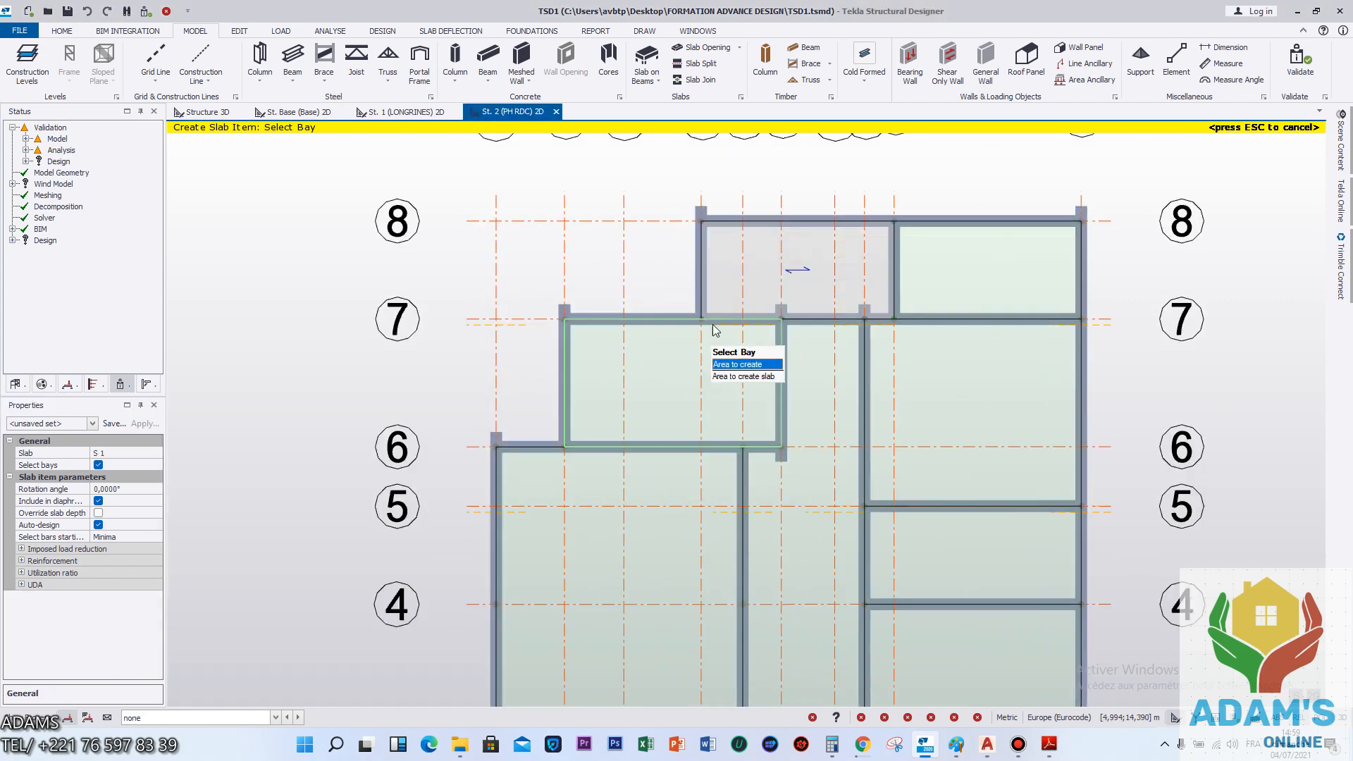
click(969, 274)
scroll(860, 303, down, 3)
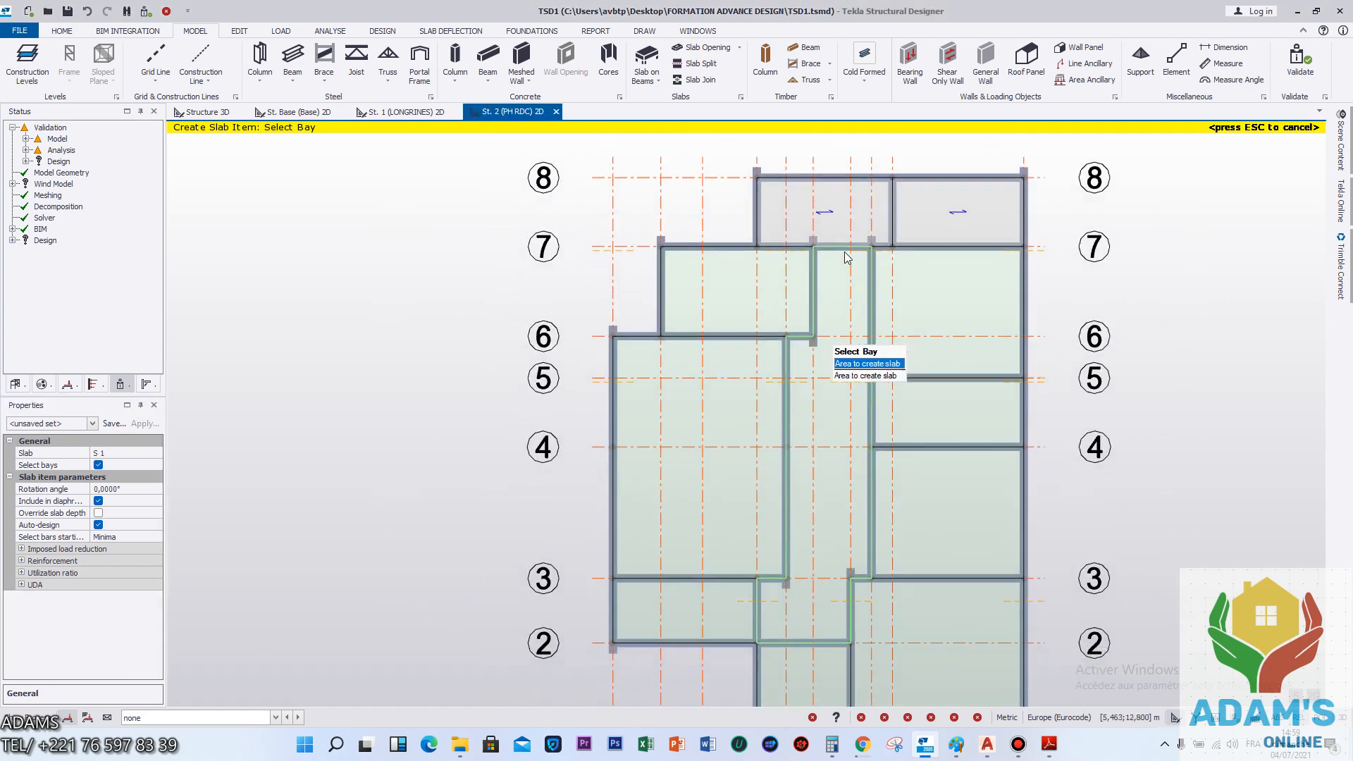
Place one-way slab items in the B–F bay between 6 and 7, the A–E bay between 3 and 6, and the three H–J bays.
click(745, 252)
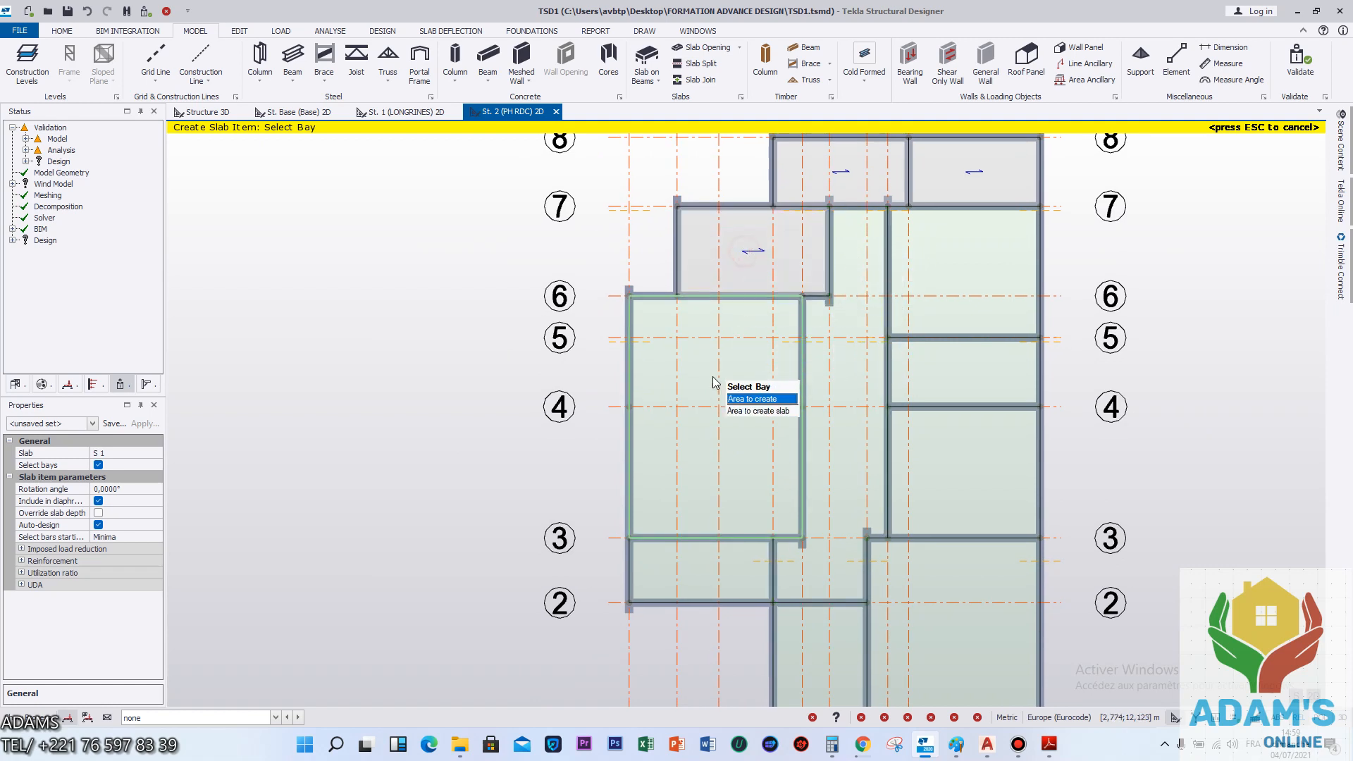
click(720, 380)
click(959, 465)
click(952, 384)
click(965, 331)
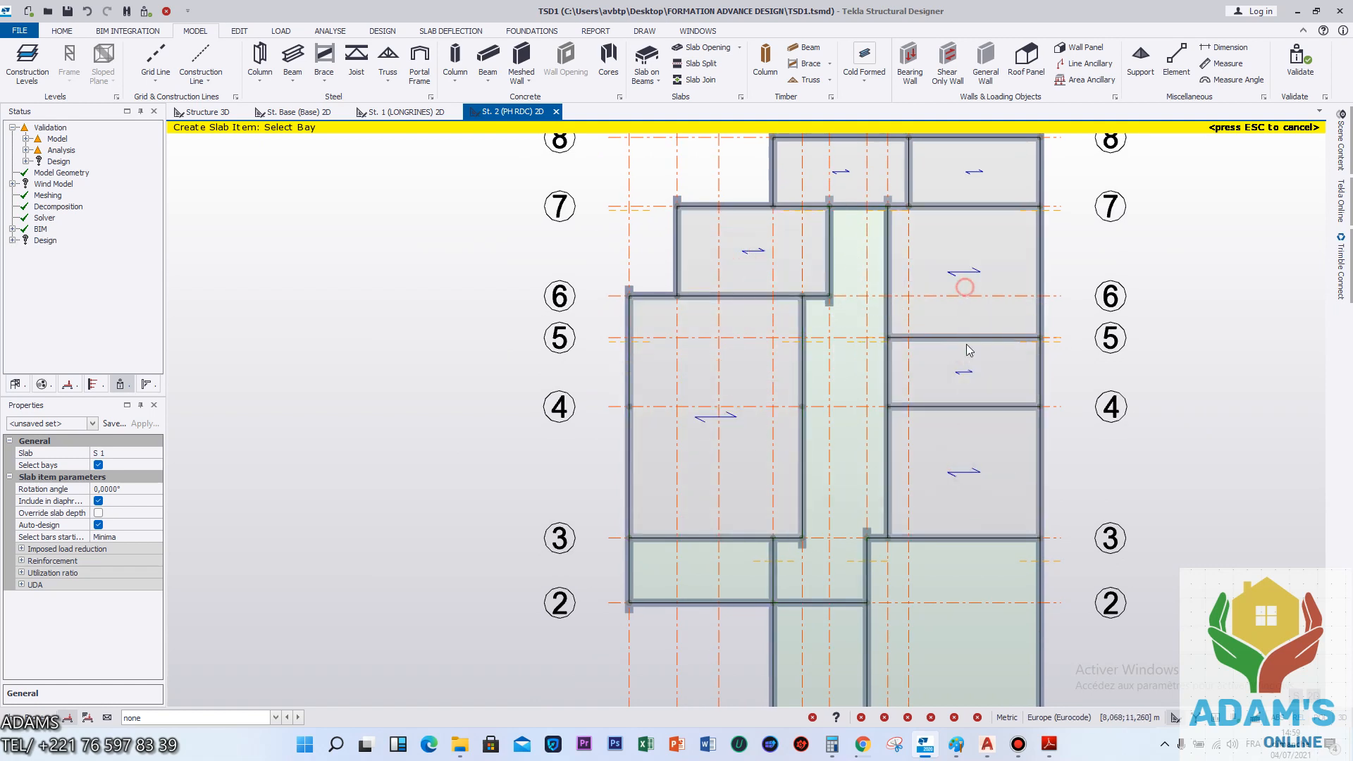
Place one-way slab items in the G–J bay between 1 and 3, the central corridor bay and the A–D bay between 2 and 3.
click(951, 596)
click(802, 572)
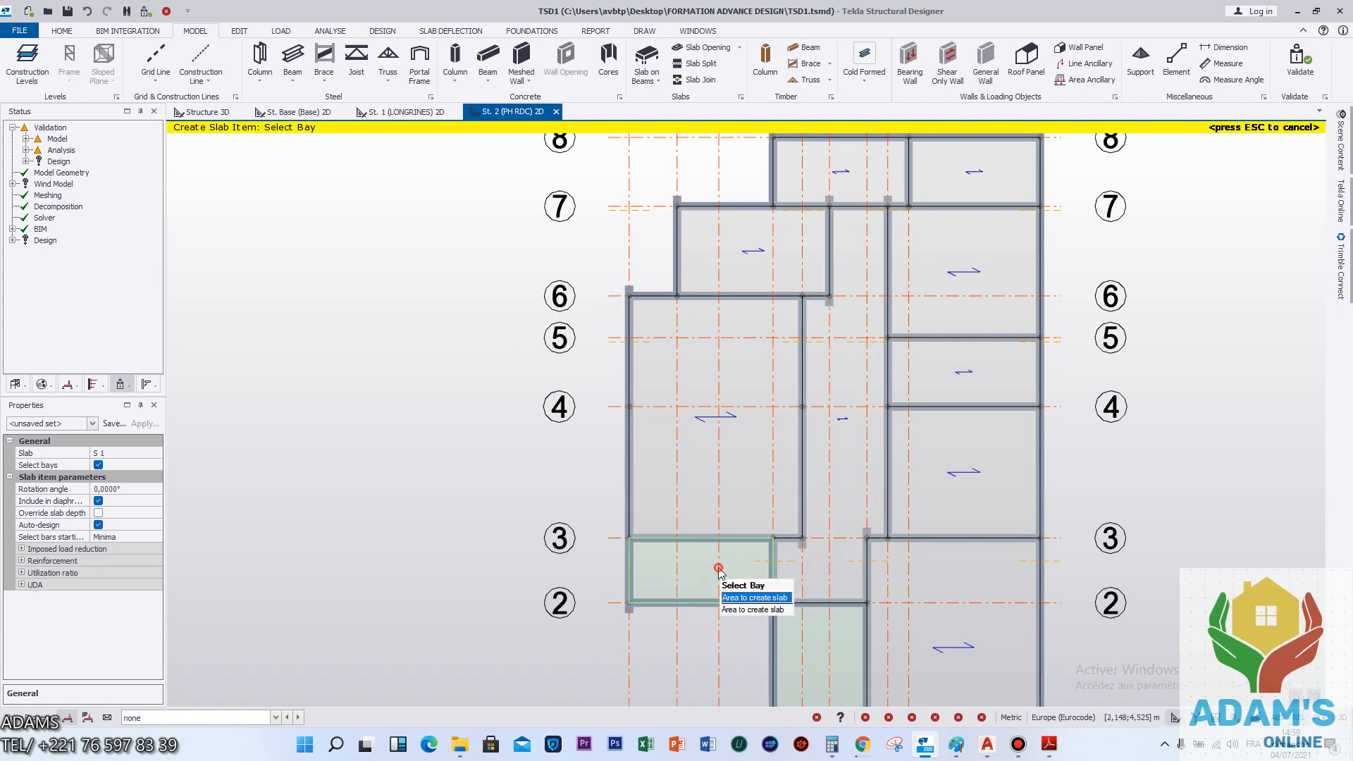
click(715, 574)
scroll(790, 392, down, 3)
middle_drag(800, 300, 810, 244)
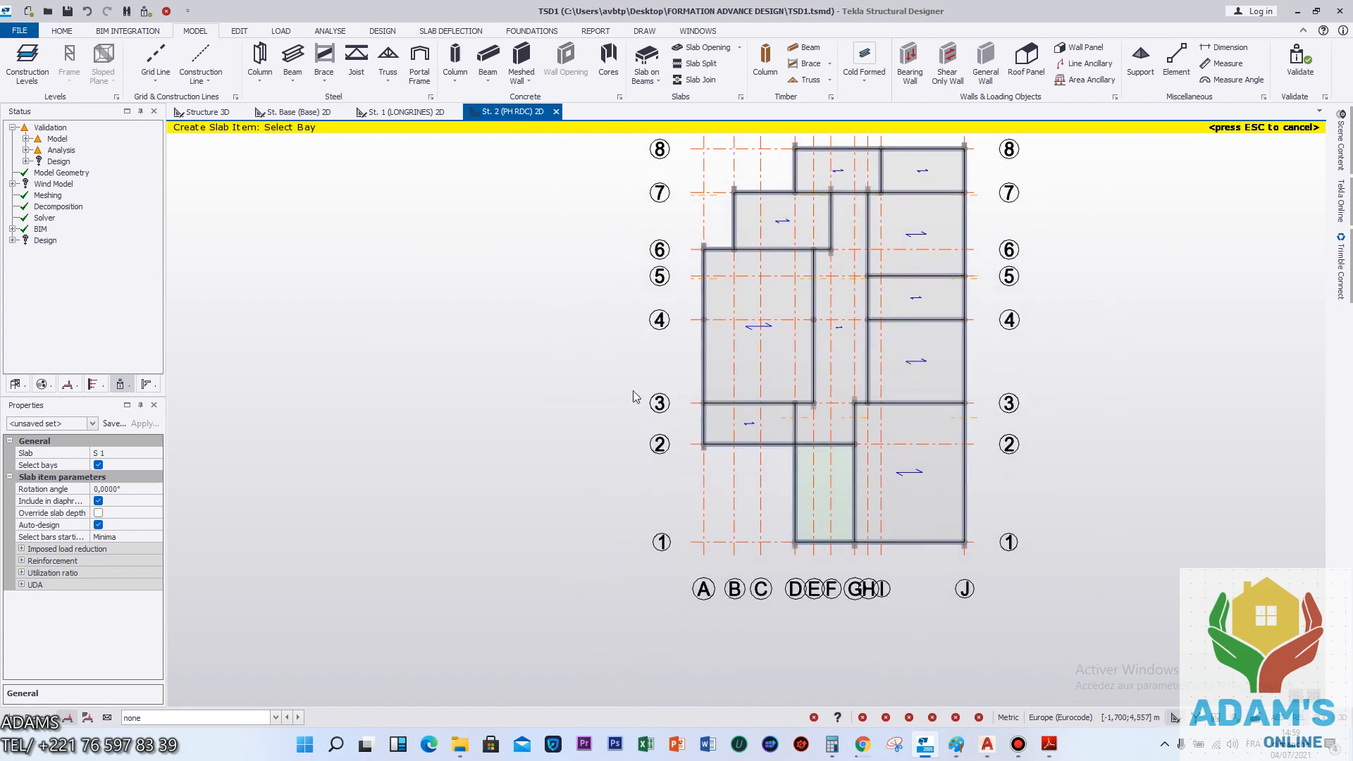
key(Escape)
Try changing the slab type to Composite slab for the slab in the G–J bay between grid lines 1 and 3.
click(890, 488)
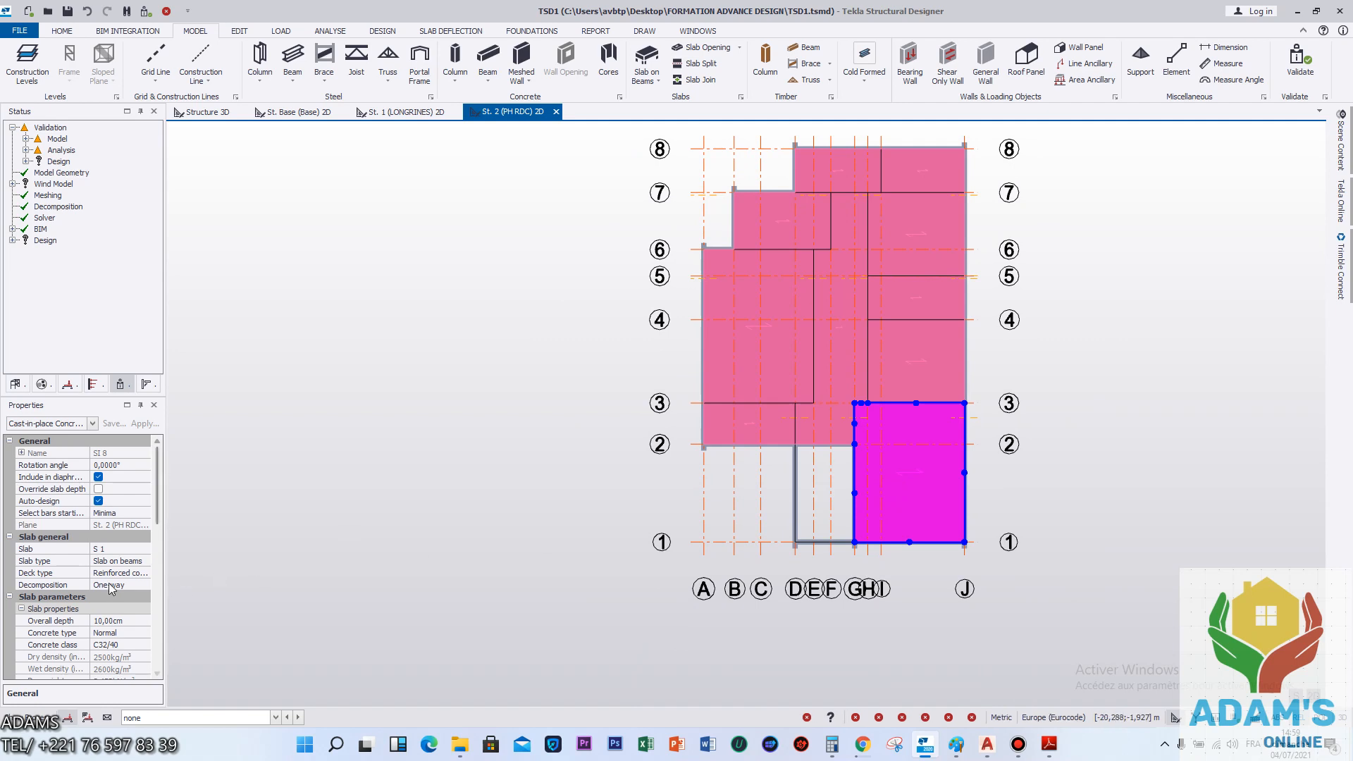
click(144, 562)
click(144, 561)
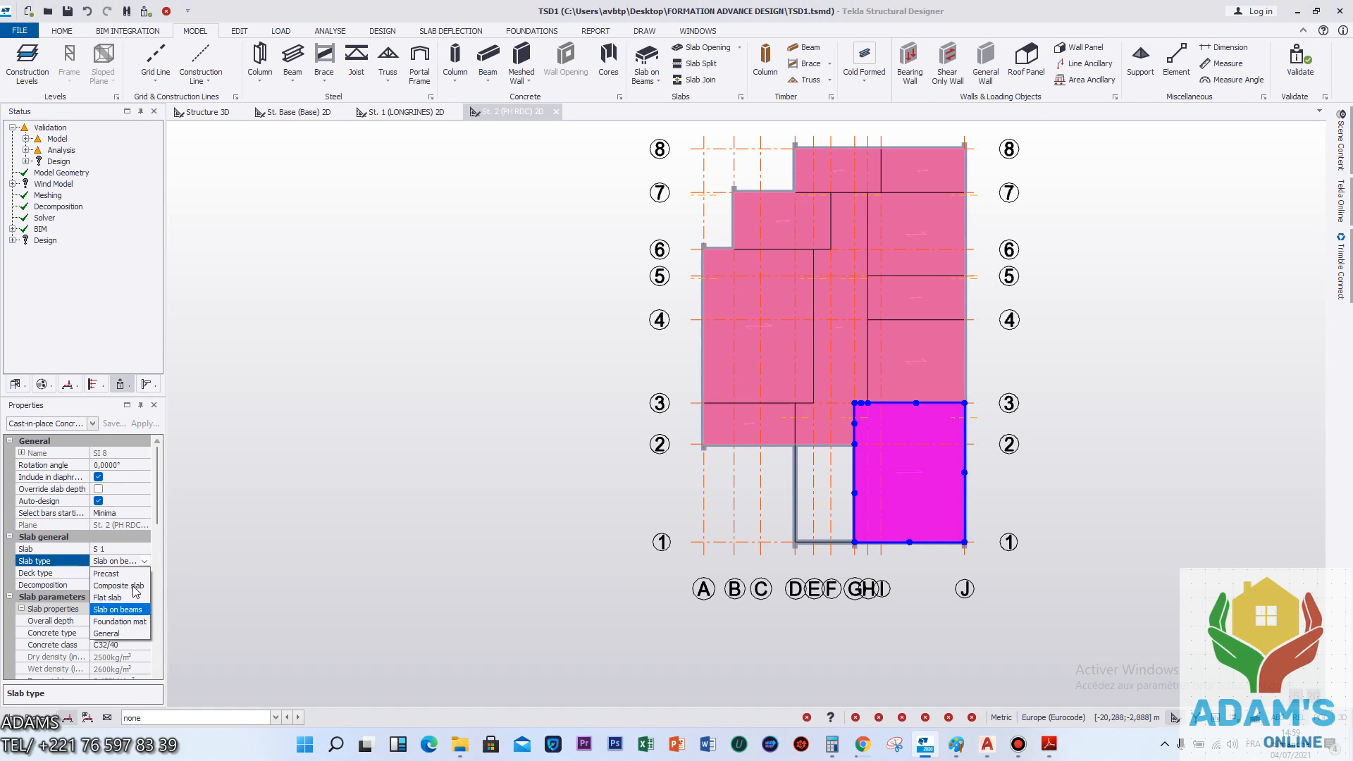
click(134, 587)
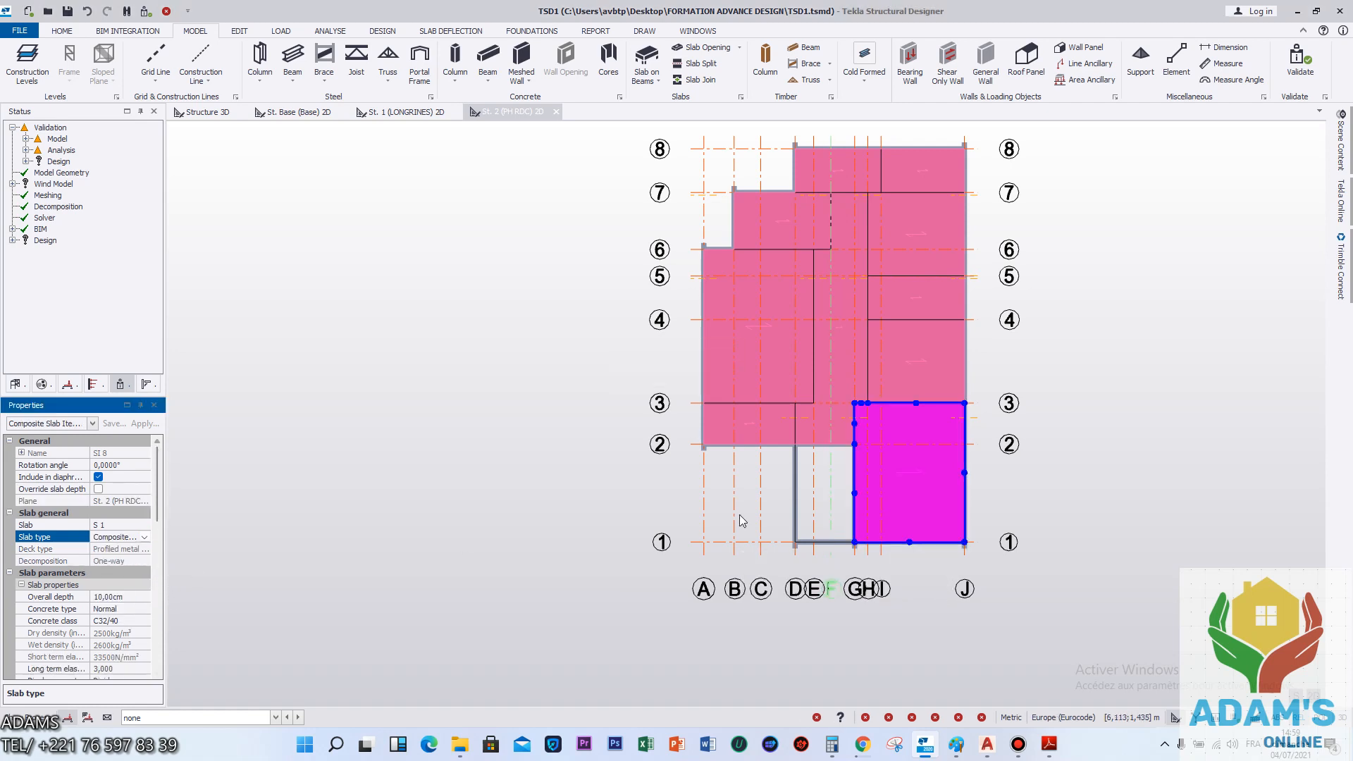
click(145, 537)
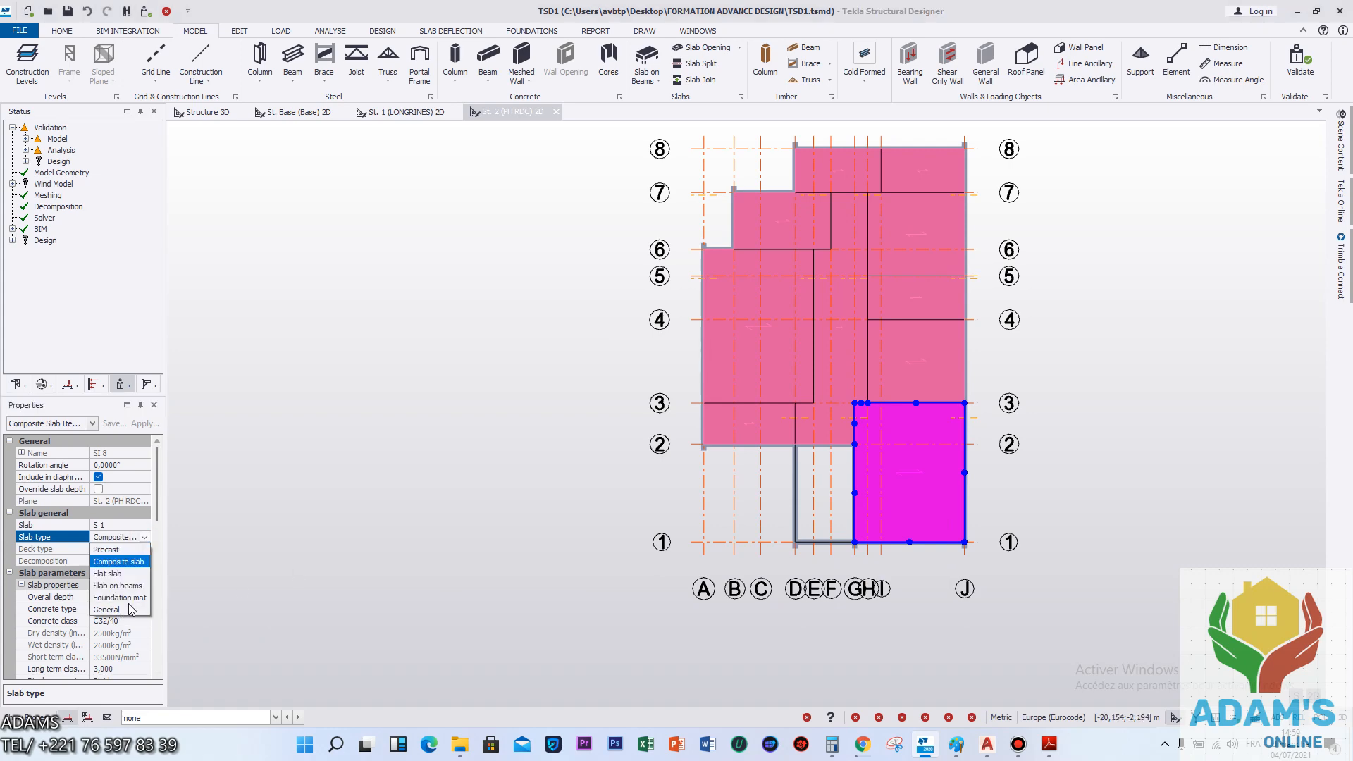
scroll(924, 430, up, 3)
scroll(913, 413, down, 3)
click(567, 370)
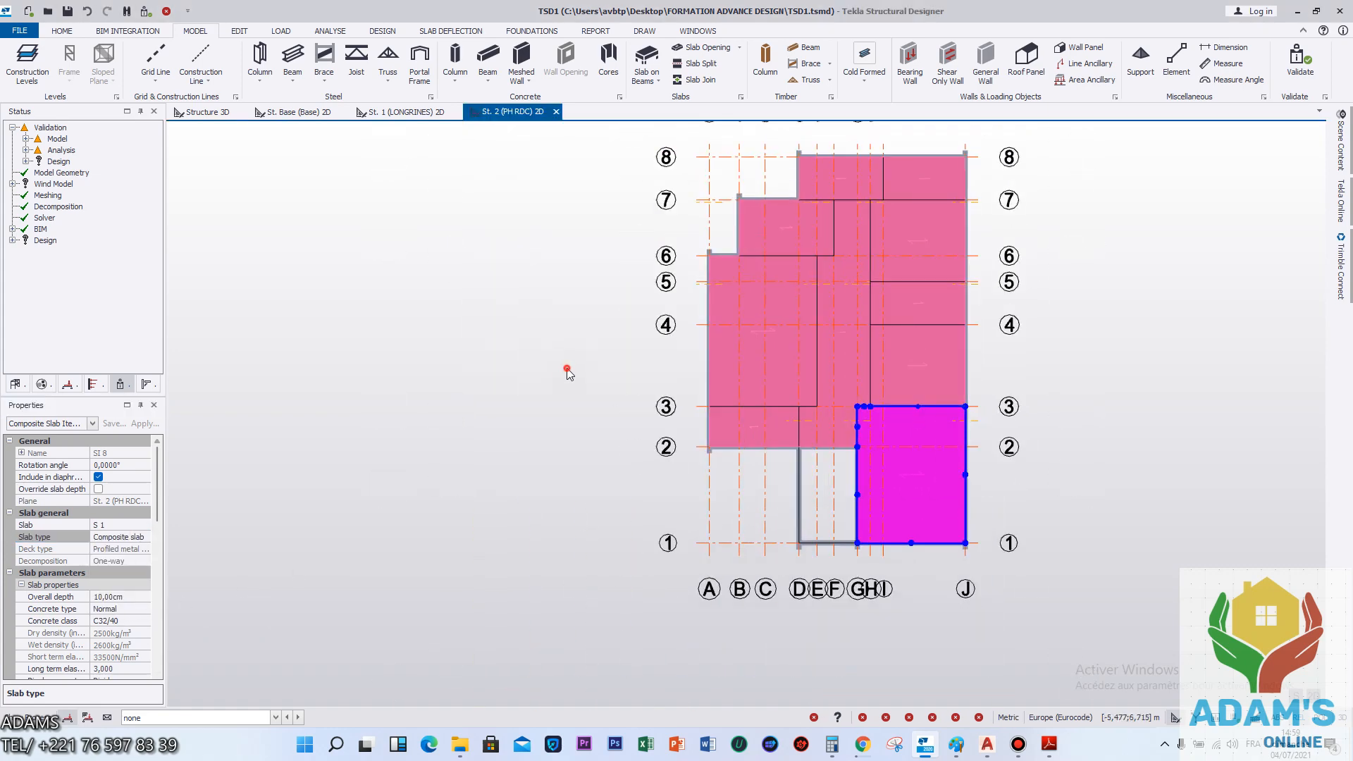
In the 3D view, delete the slab items in the G–J bay between 1 and 3, the H–J bay between 3 and 4, and the central corridor.
click(208, 113)
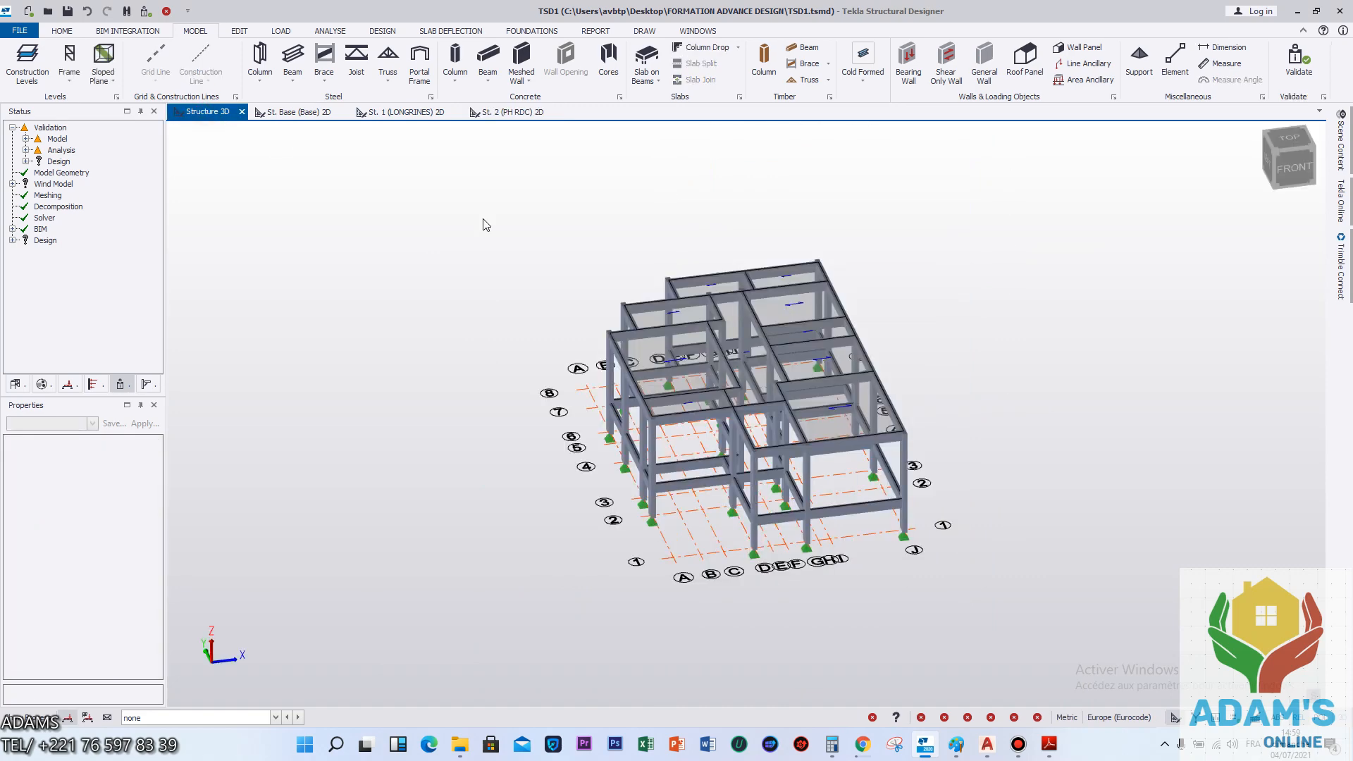
scroll(811, 374, up, 3)
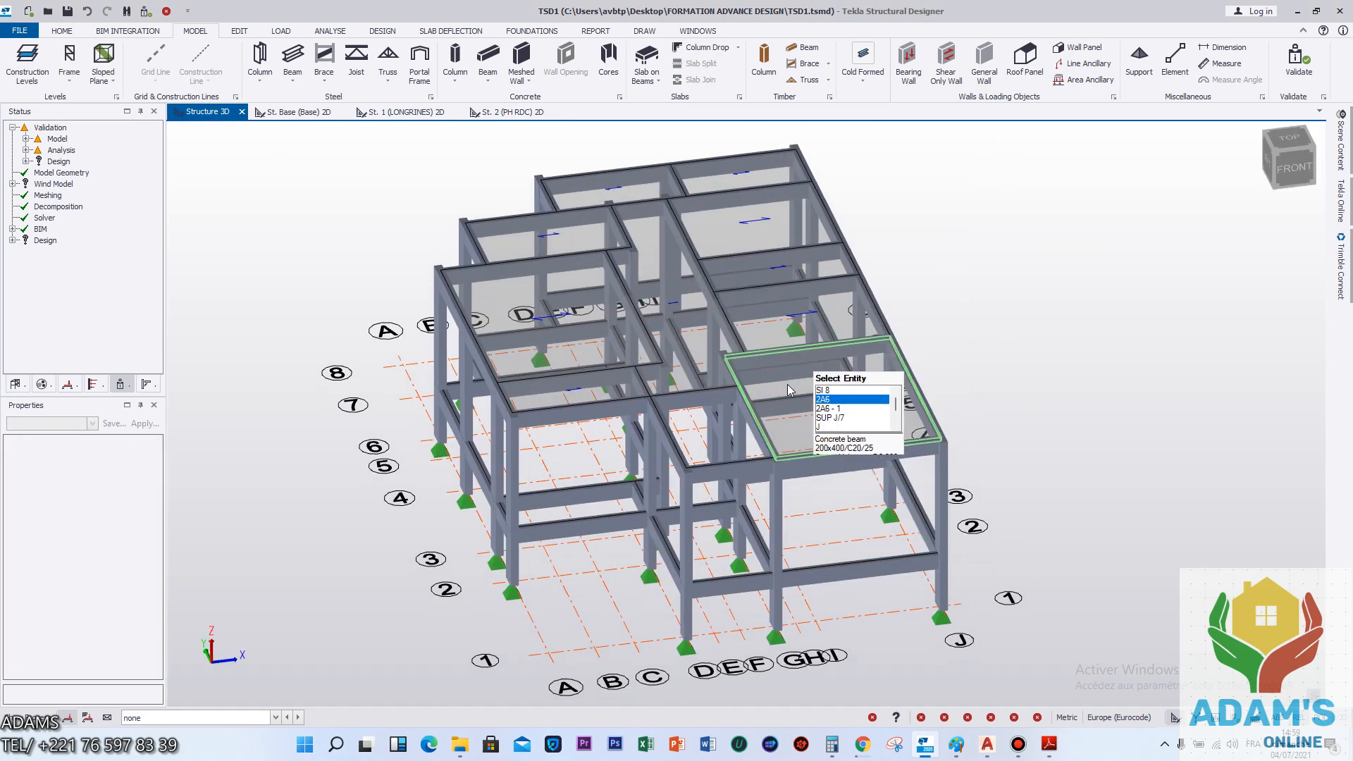
middle_drag(787, 400, 793, 370)
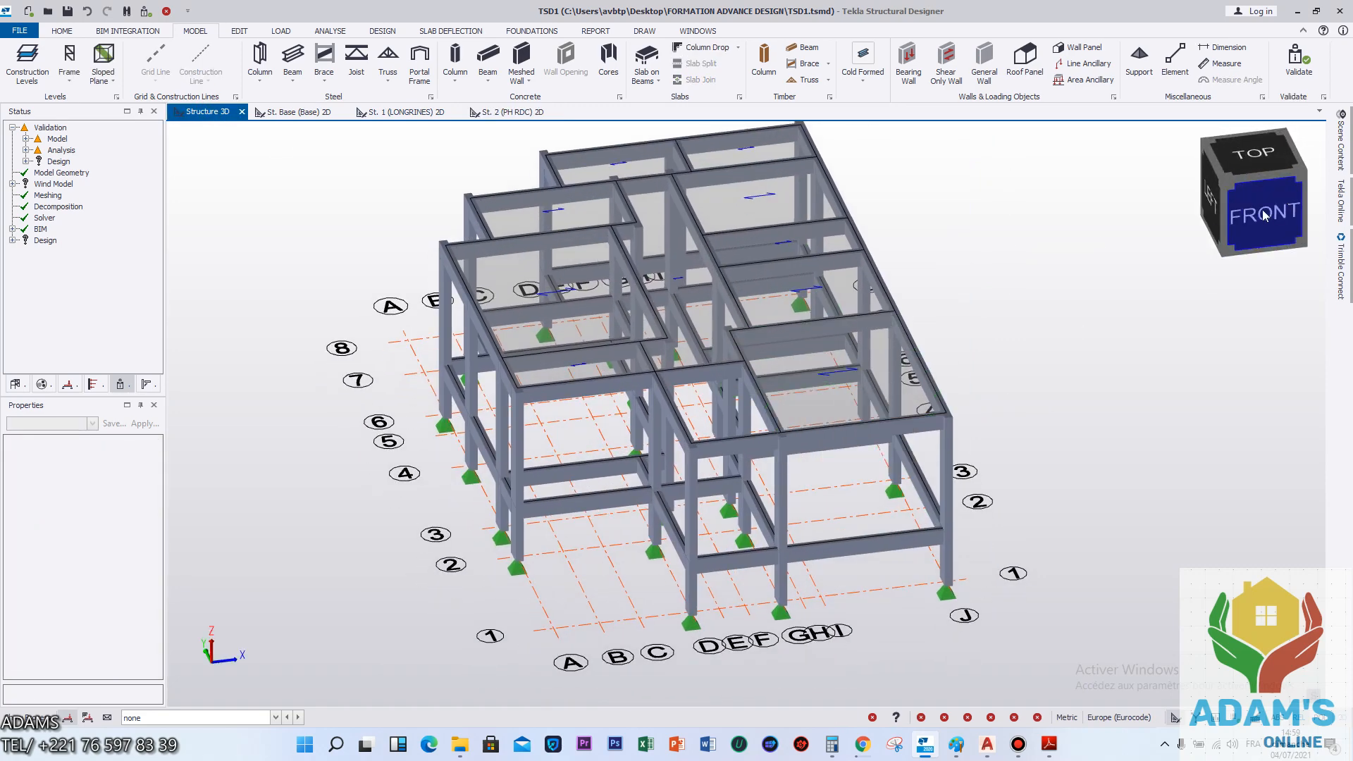
click(831, 394)
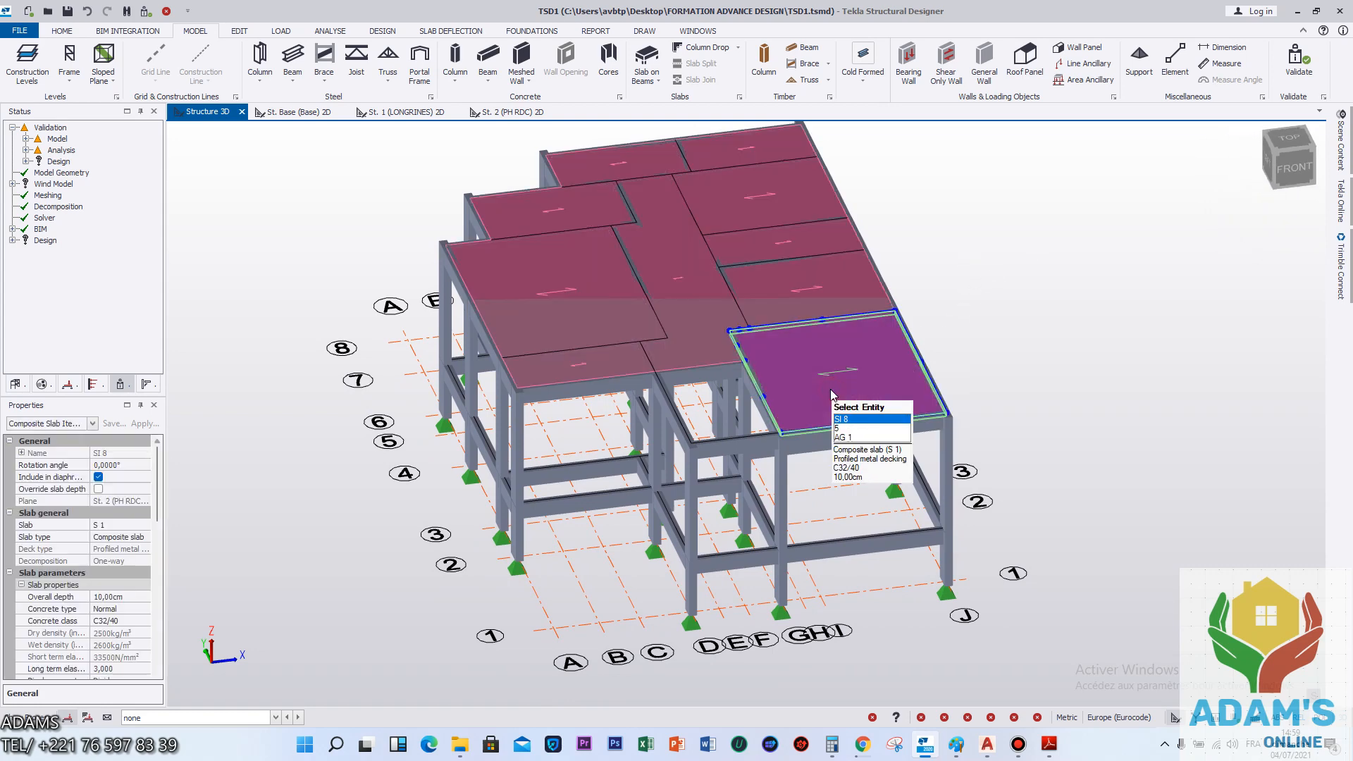
key(Delete)
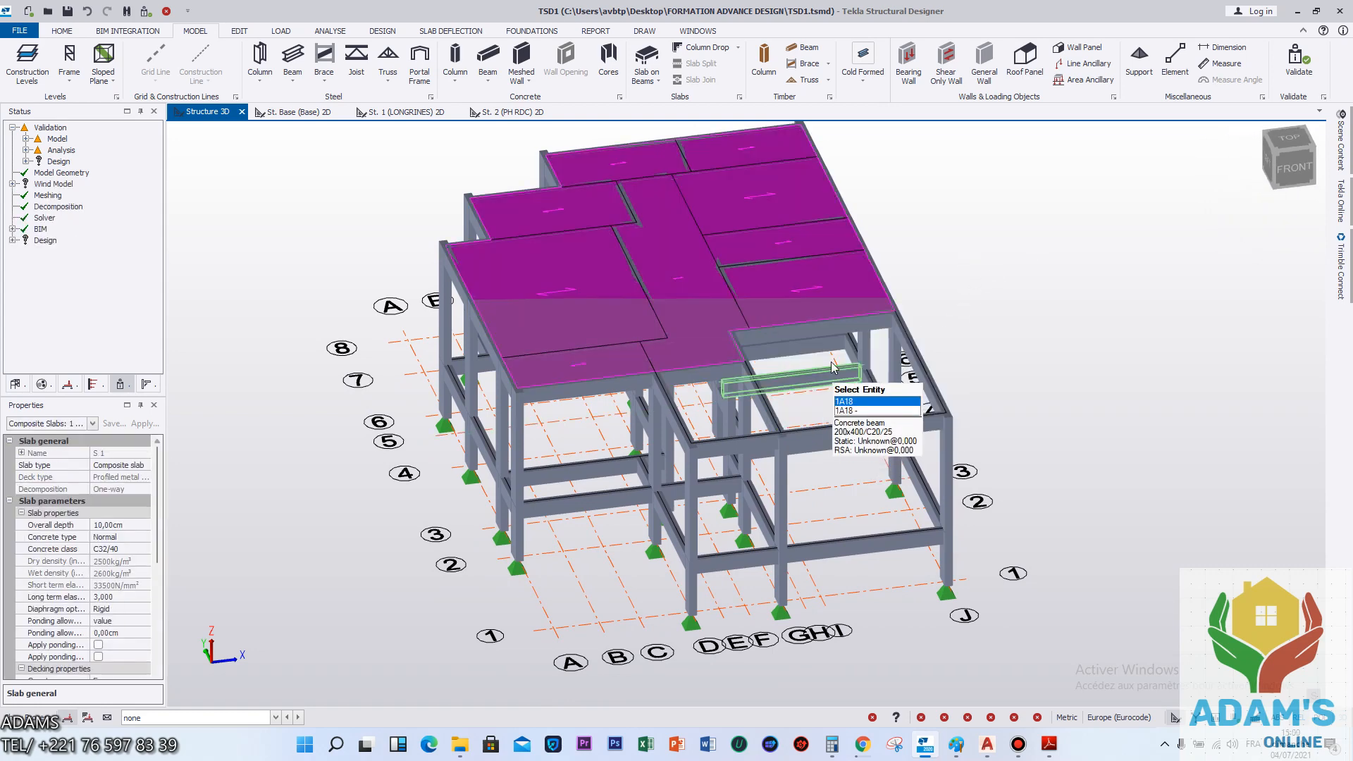
click(815, 307)
key(Delete)
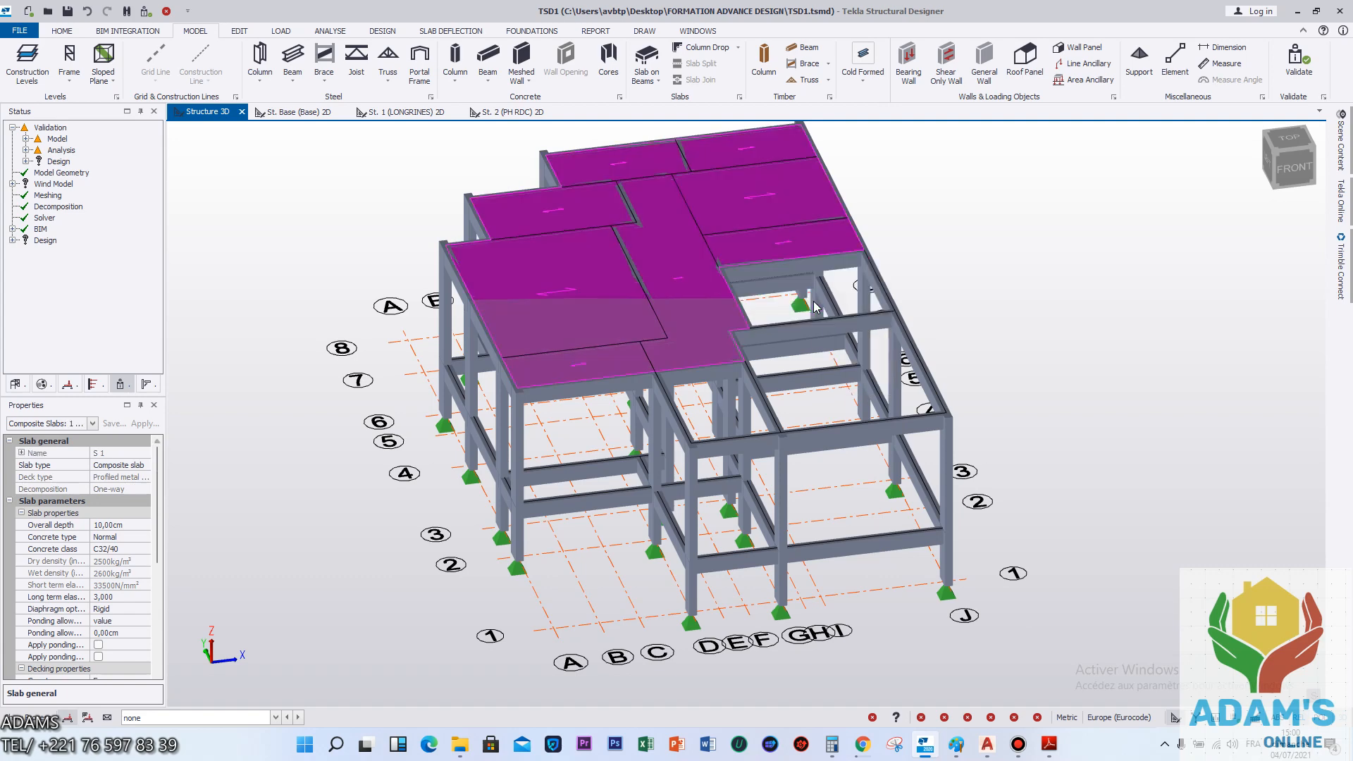
click(722, 315)
key(Delete)
Delete the slab items in the A–E bay between 3 and 6, the A–D bay between 2 and 3 and the B–F bay.
click(602, 351)
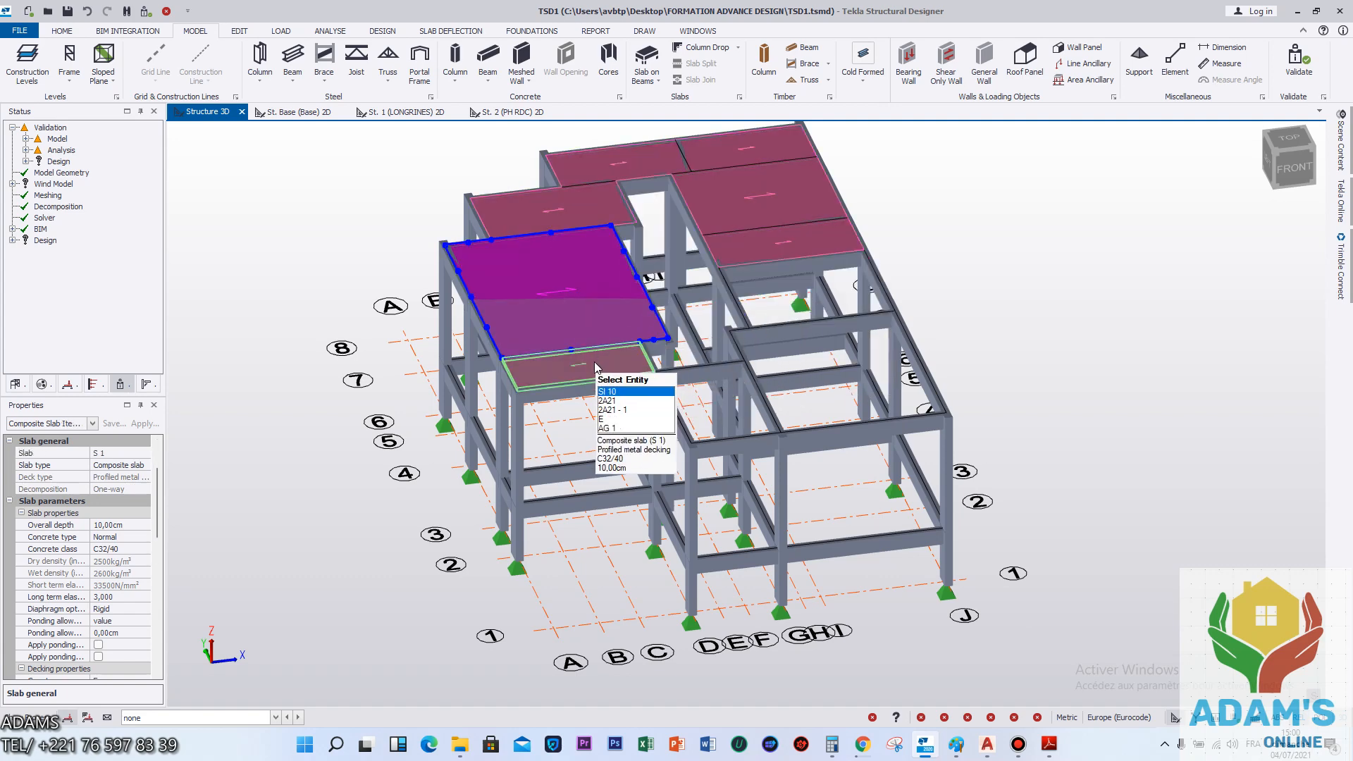
key(Delete)
click(569, 206)
key(Delete)
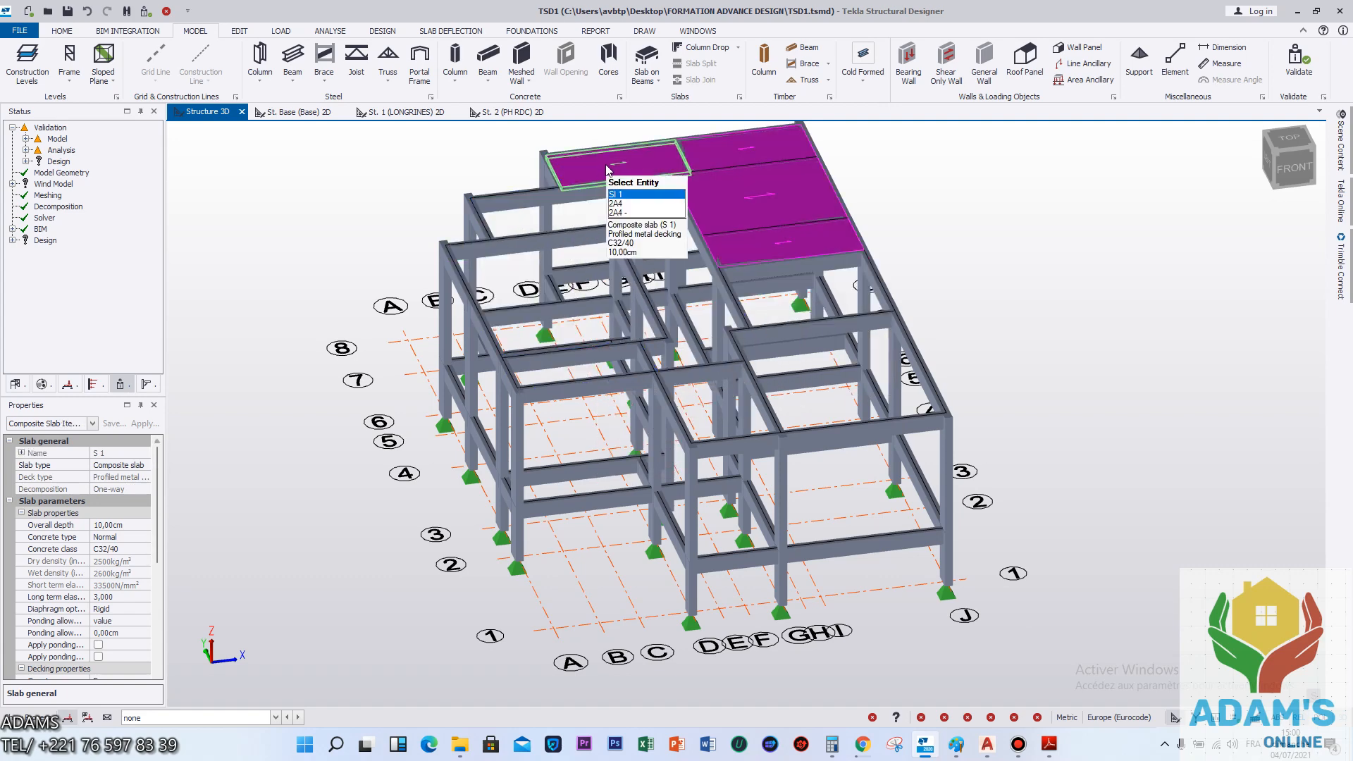
Delete the two slab items between grid lines 7 and 8 and those in the H–J bays between 4 and 7.
click(608, 163)
key(Delete)
click(720, 148)
key(Delete)
click(733, 200)
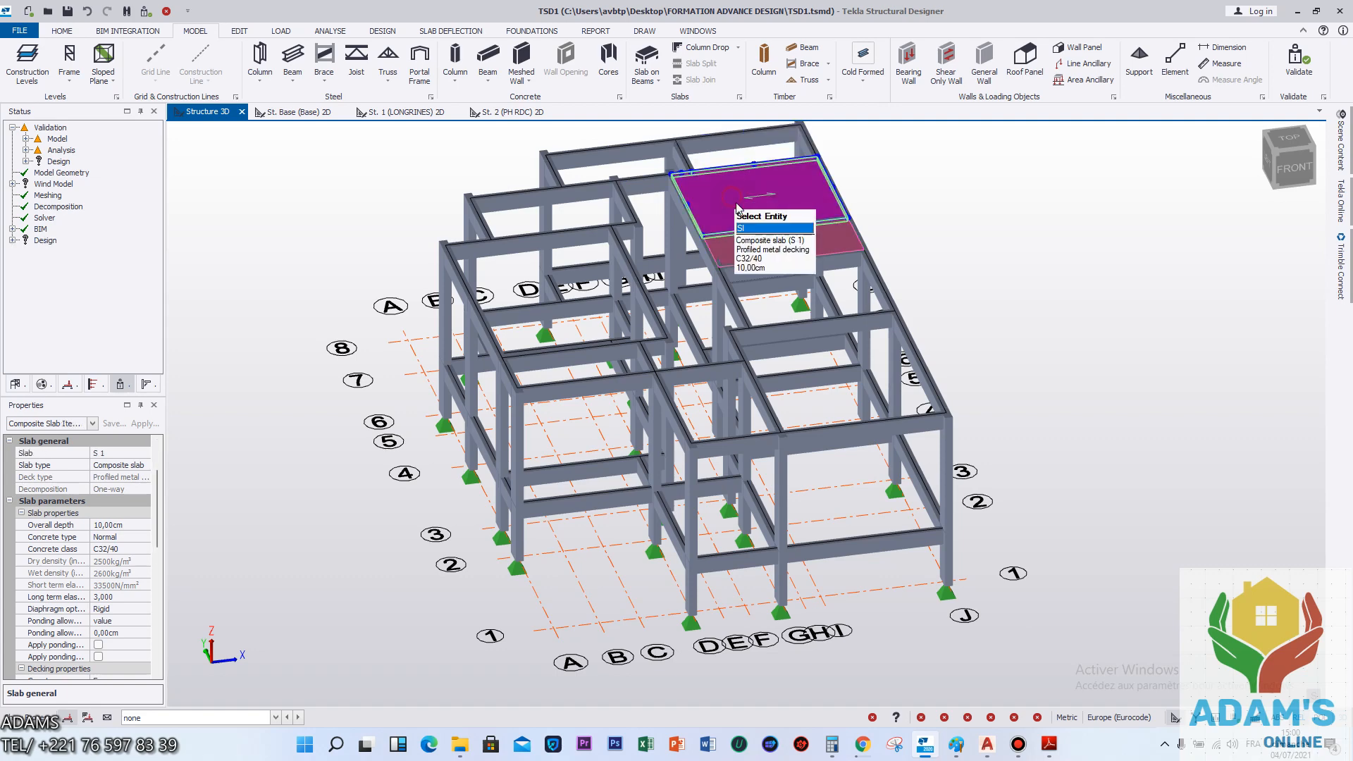
key(Delete)
click(753, 255)
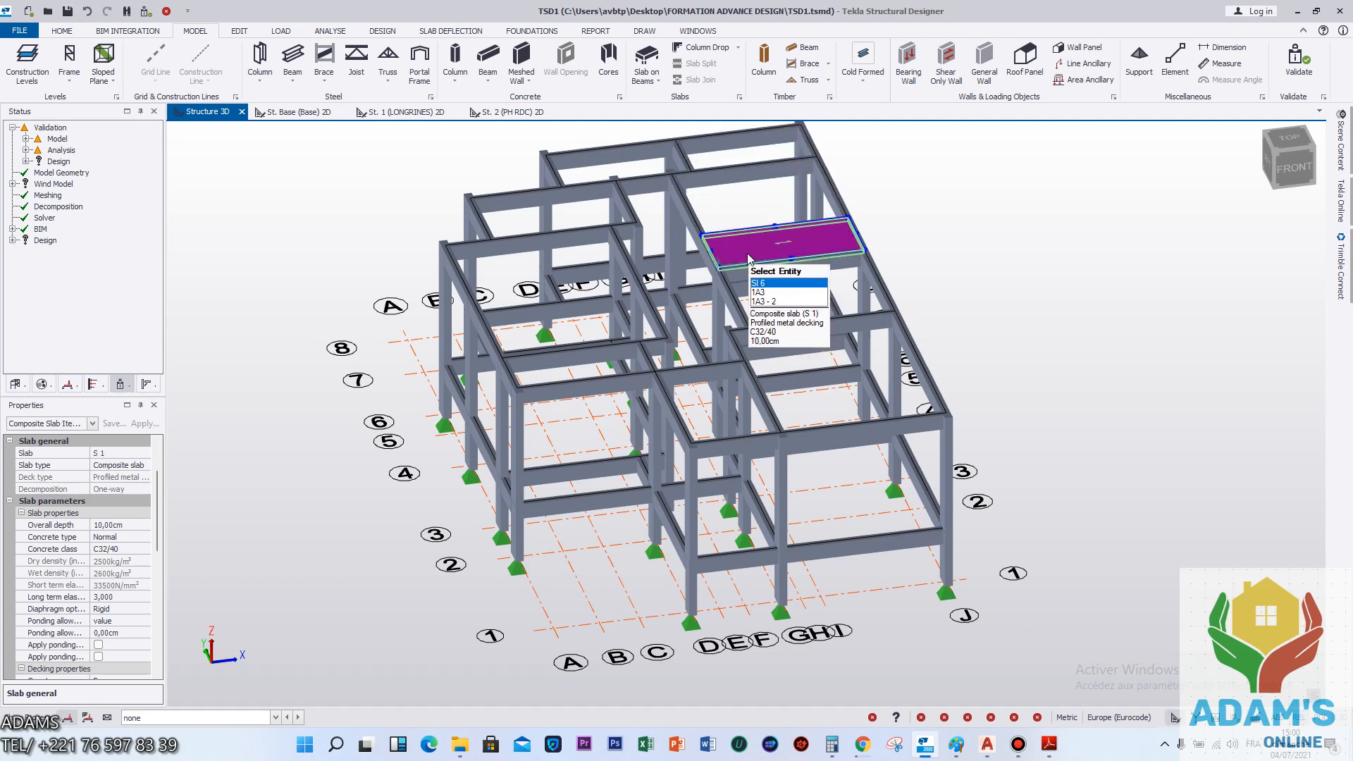
key(Delete)
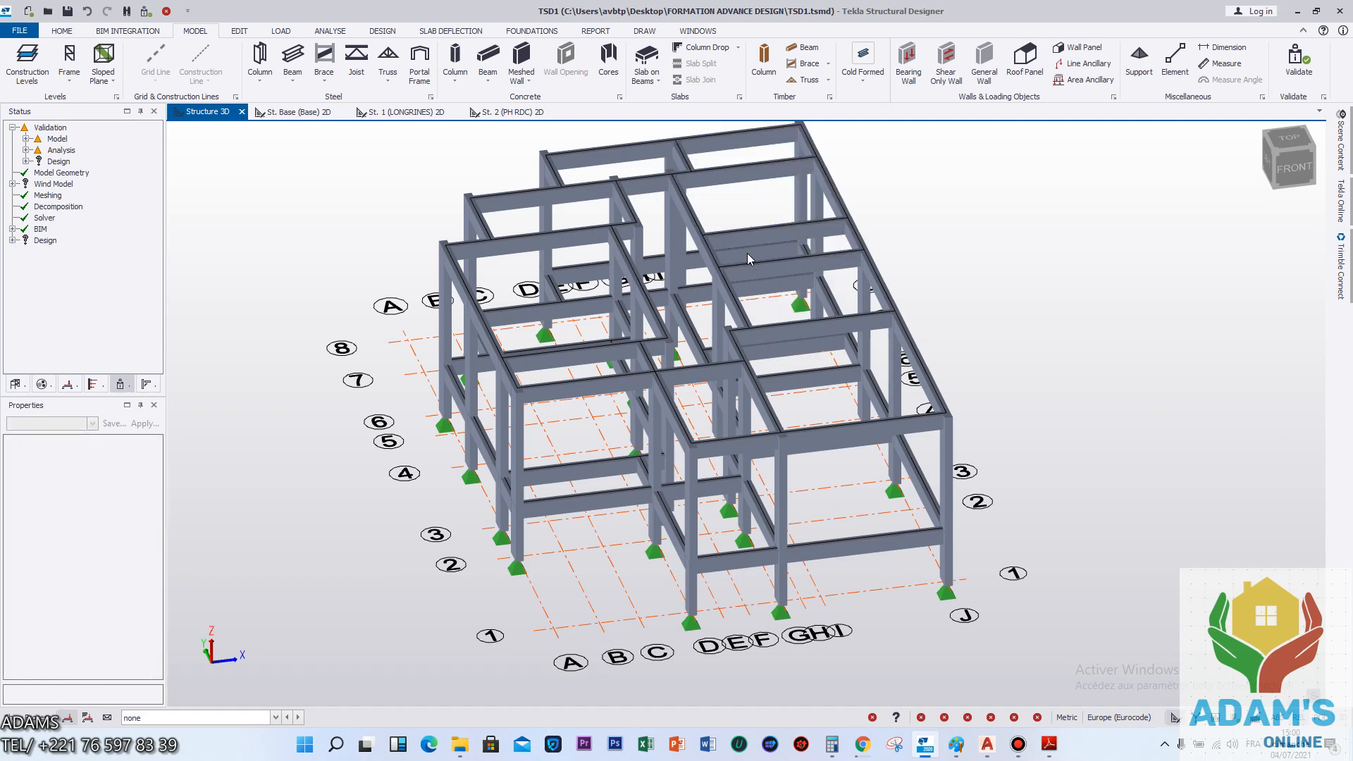
Start a new slab on beams on the St. 2 (PH RDC) plan with an overall depth of 12 cm and concrete class C20/25.
click(478, 113)
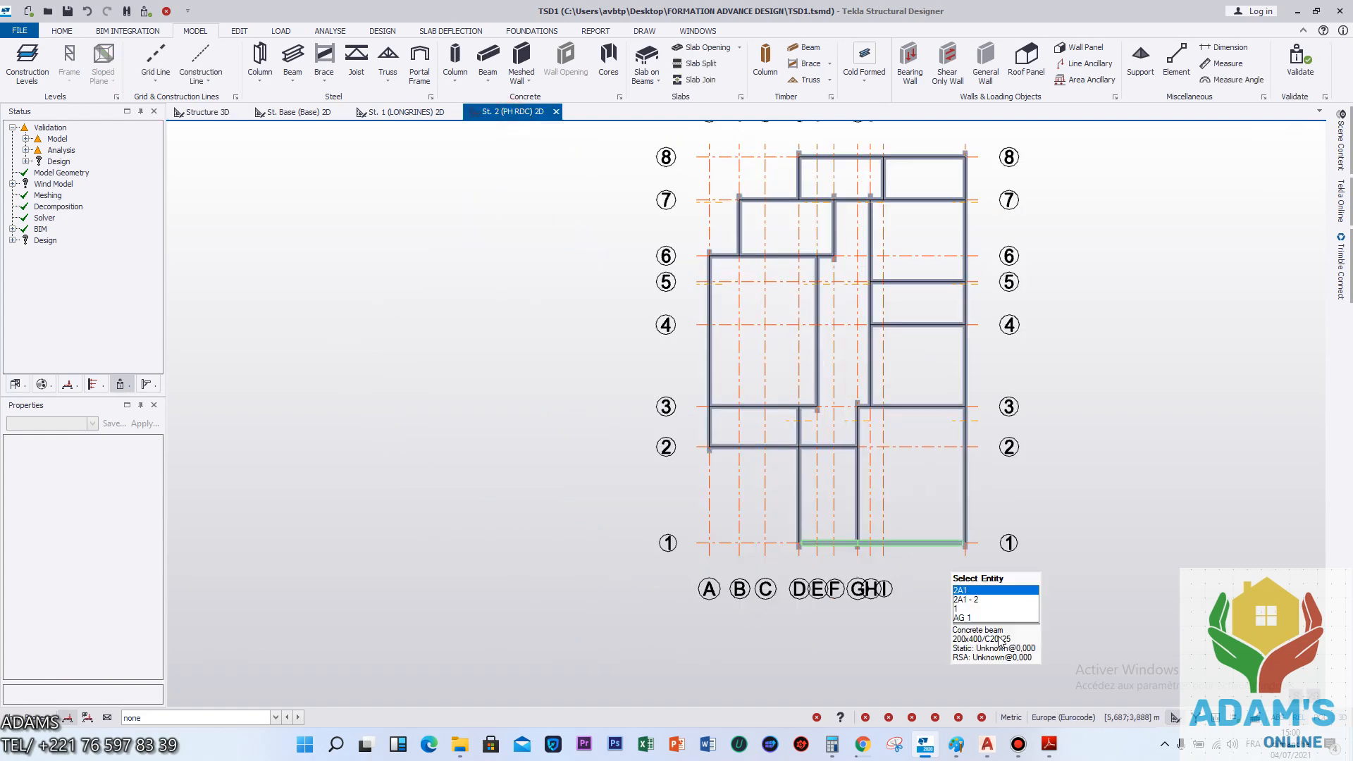
click(646, 57)
drag(160, 556, 152, 647)
click(130, 526)
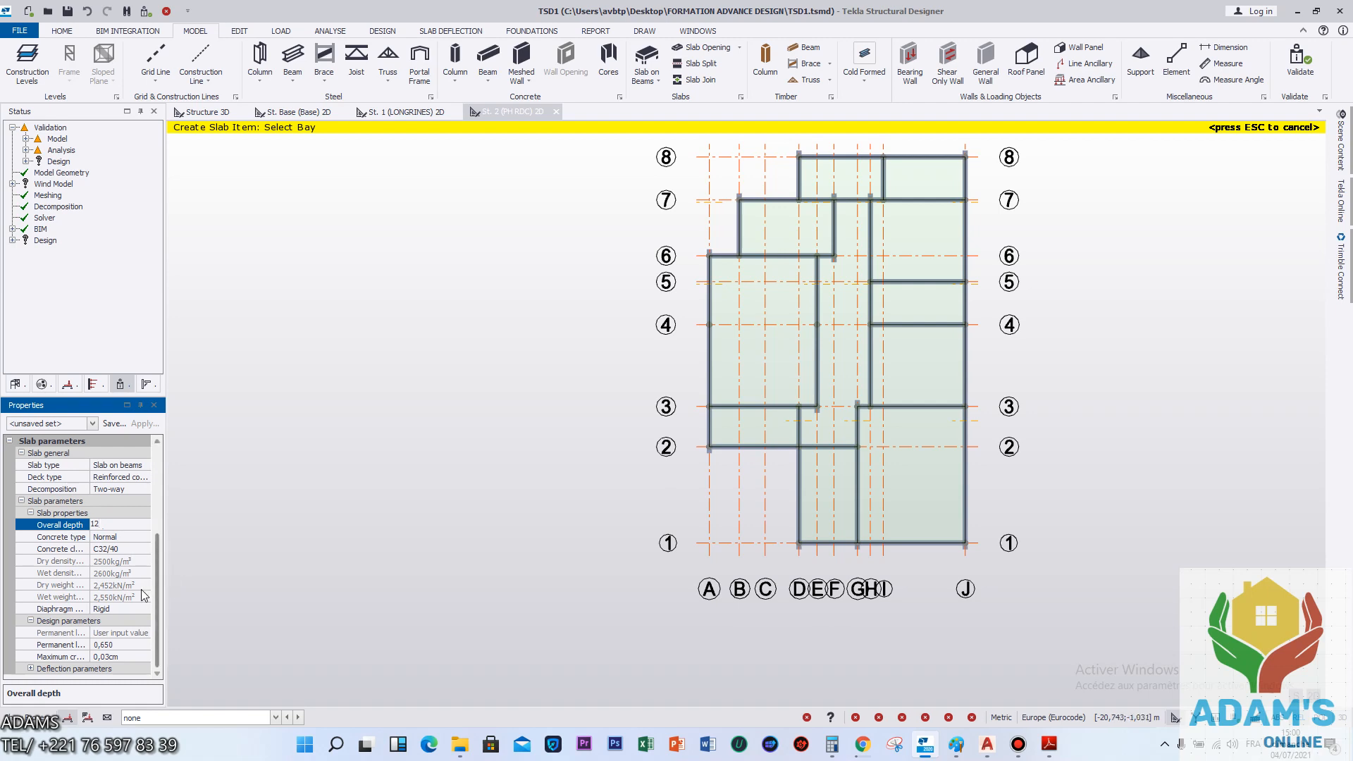
click(140, 550)
click(145, 549)
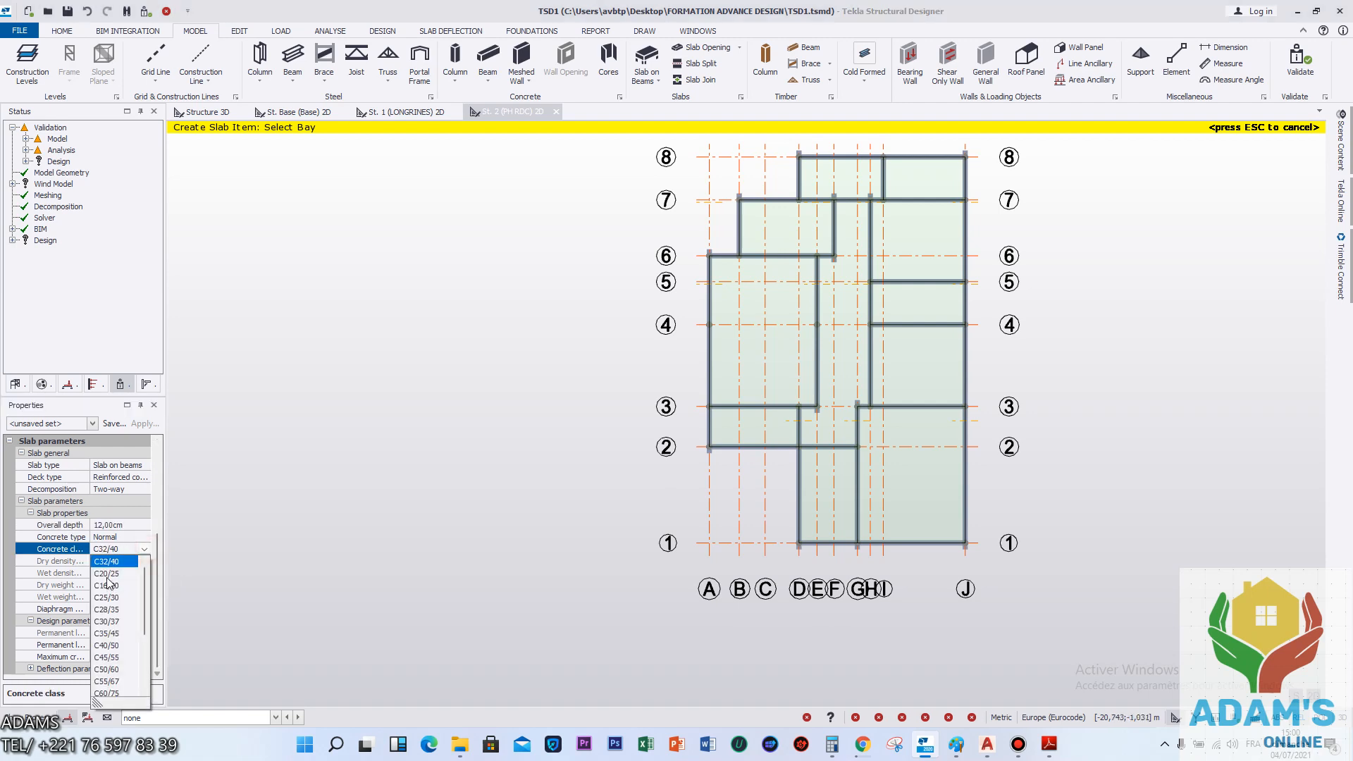
click(107, 574)
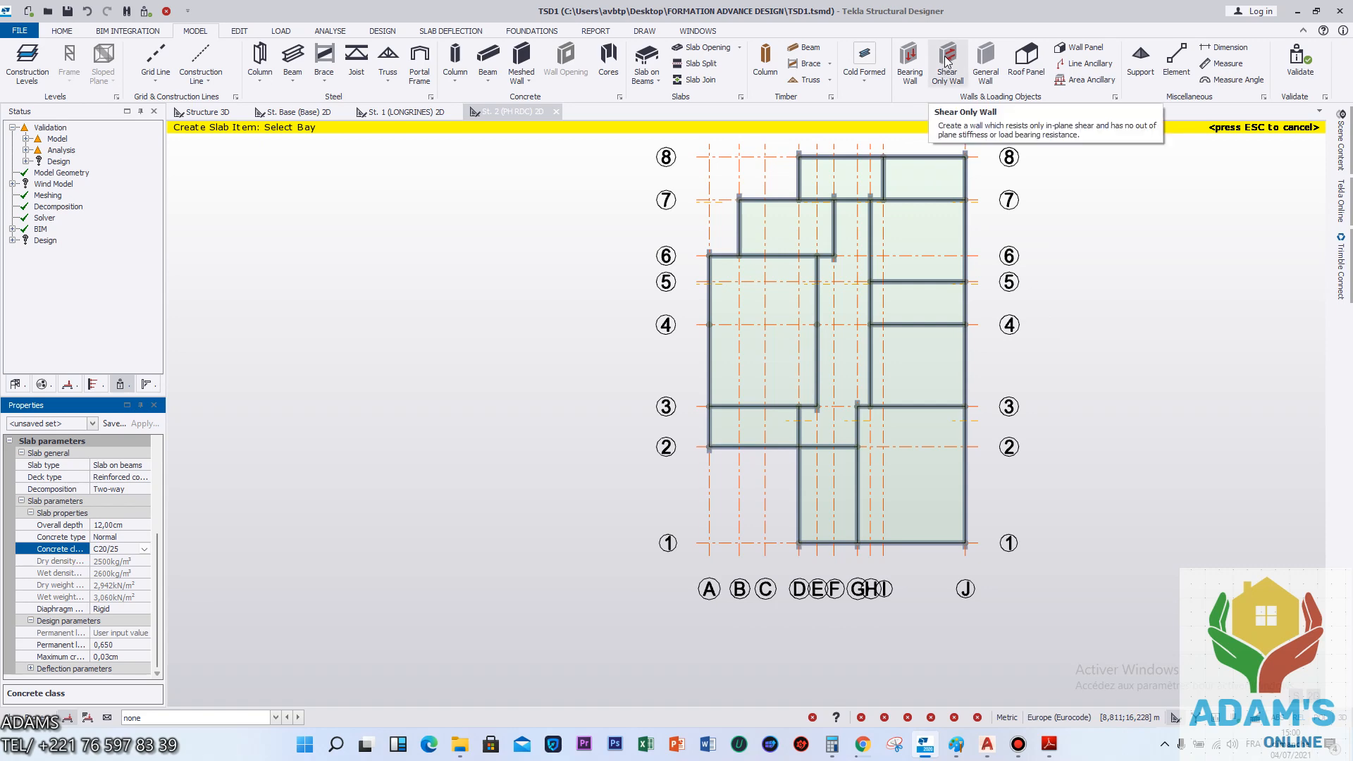
Create a bearing wall along grid line 3 from grid line G to J.
click(906, 67)
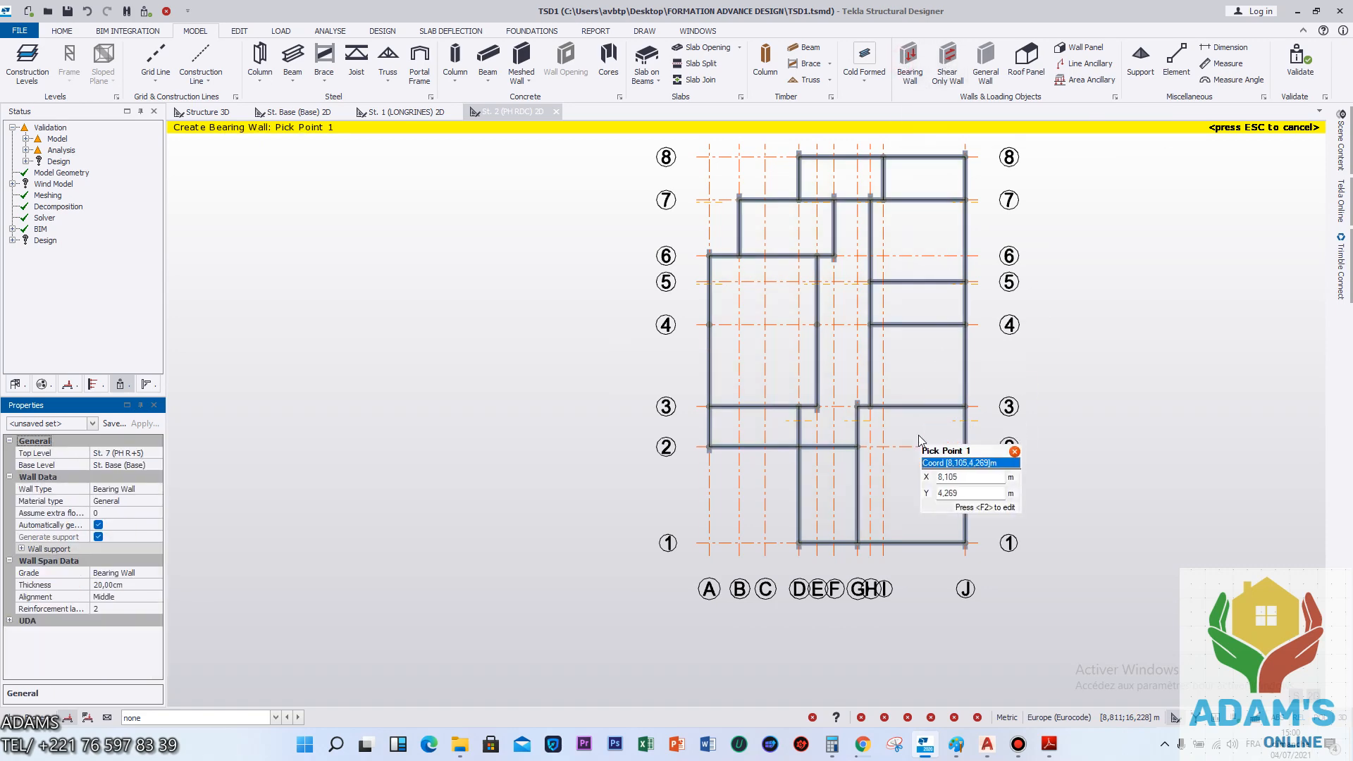
scroll(849, 402, up, 5)
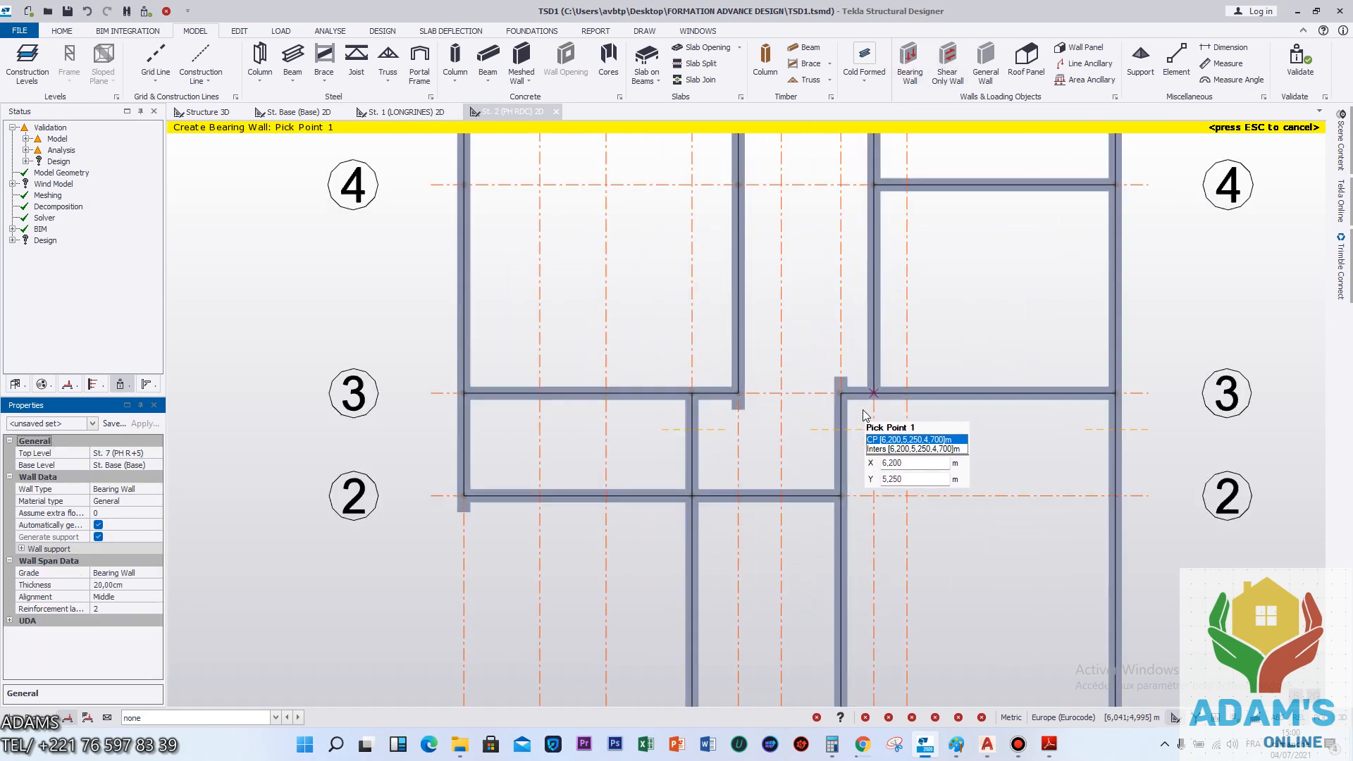
click(841, 393)
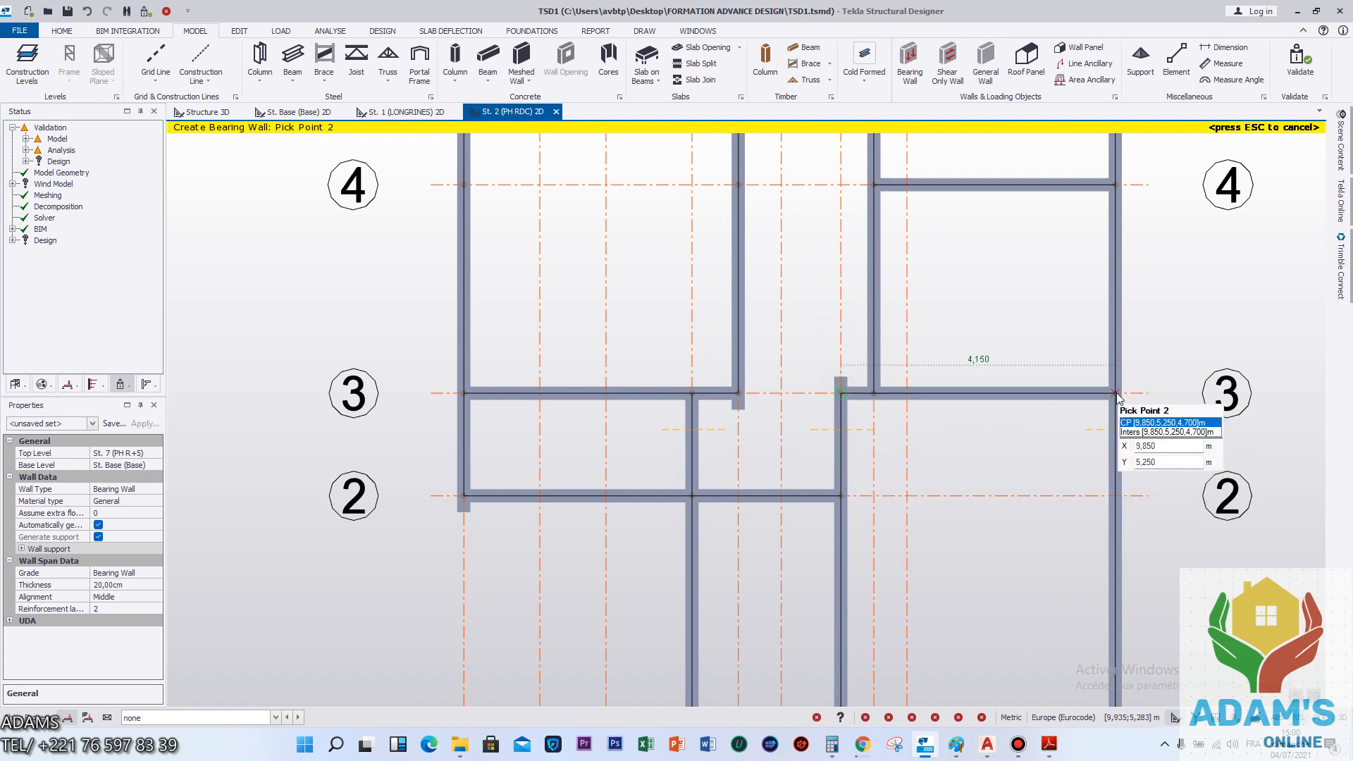
click(1083, 303)
scroll(1066, 267, down, 3)
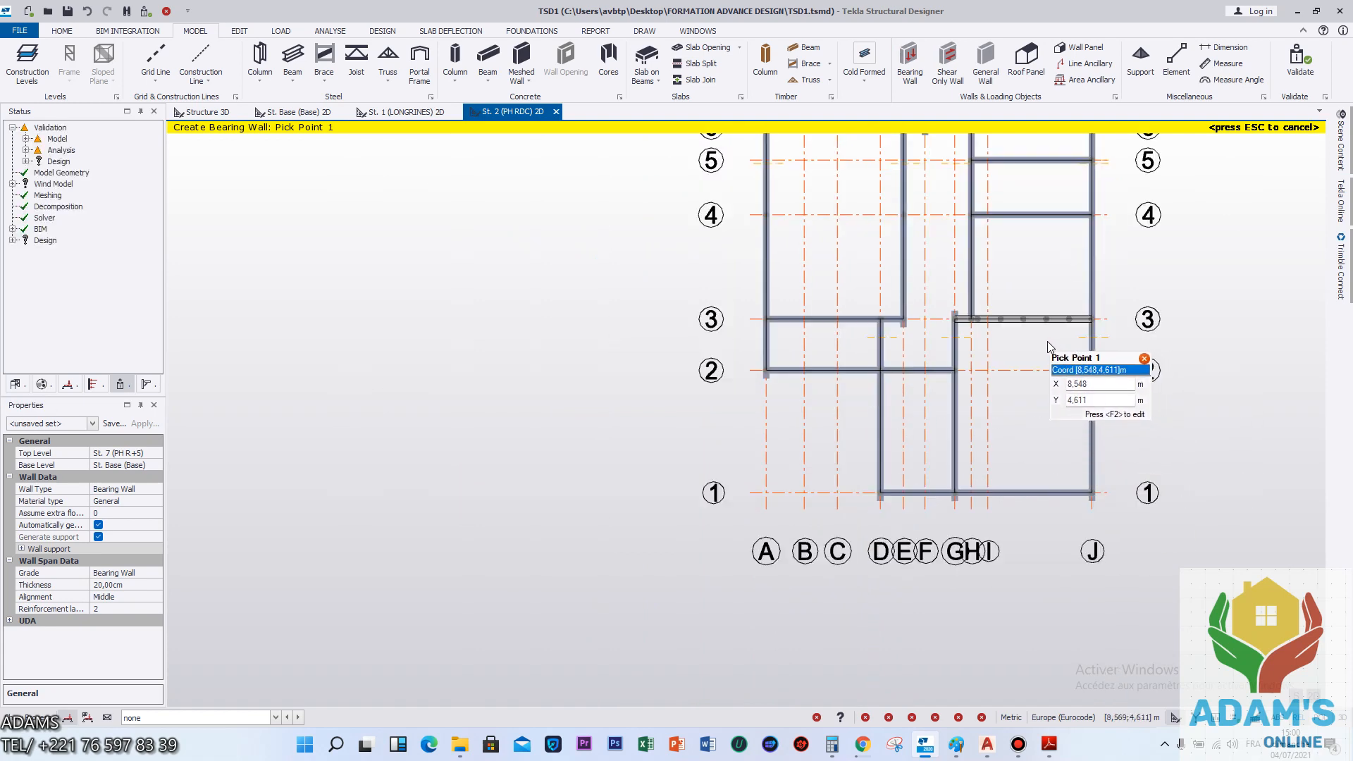
Delete the bearing wall on grid line 3 in the 3D structure view.
click(210, 112)
scroll(694, 331, down, 5)
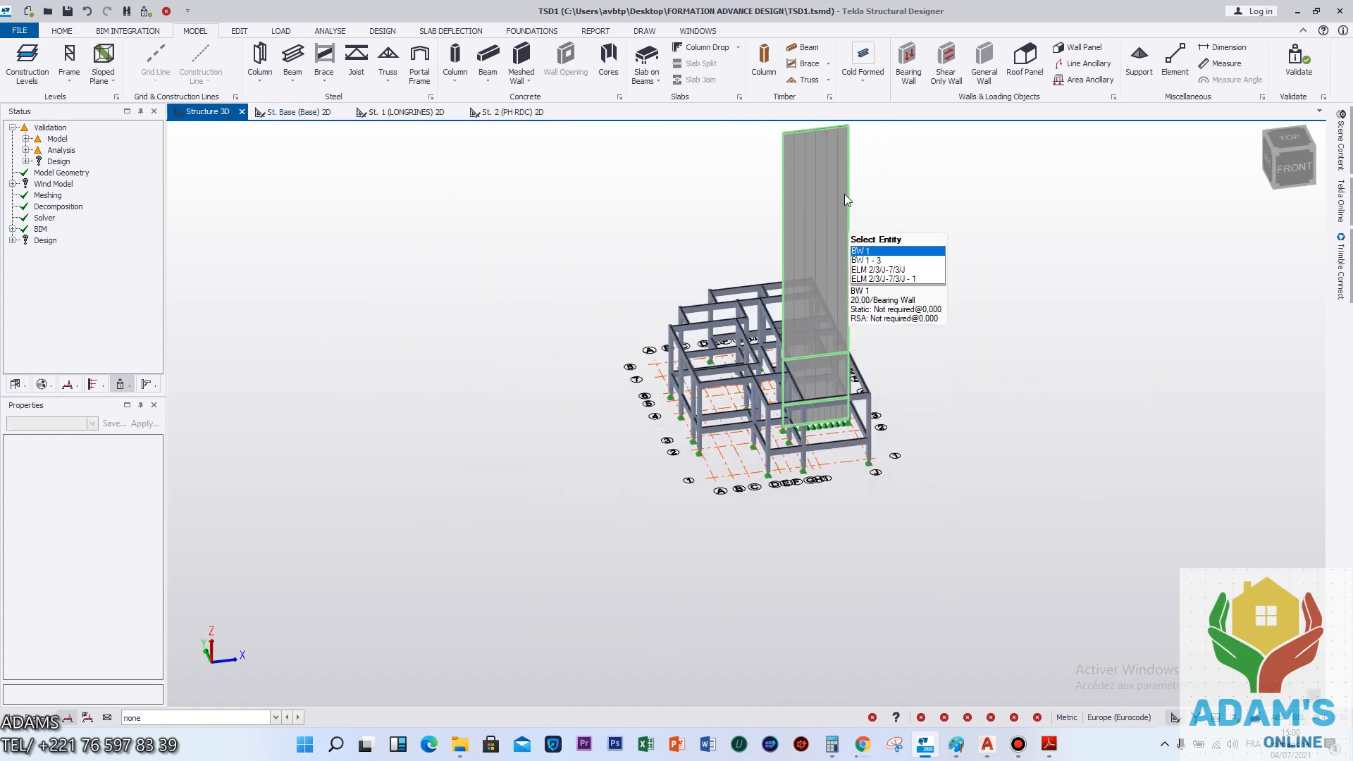
click(826, 139)
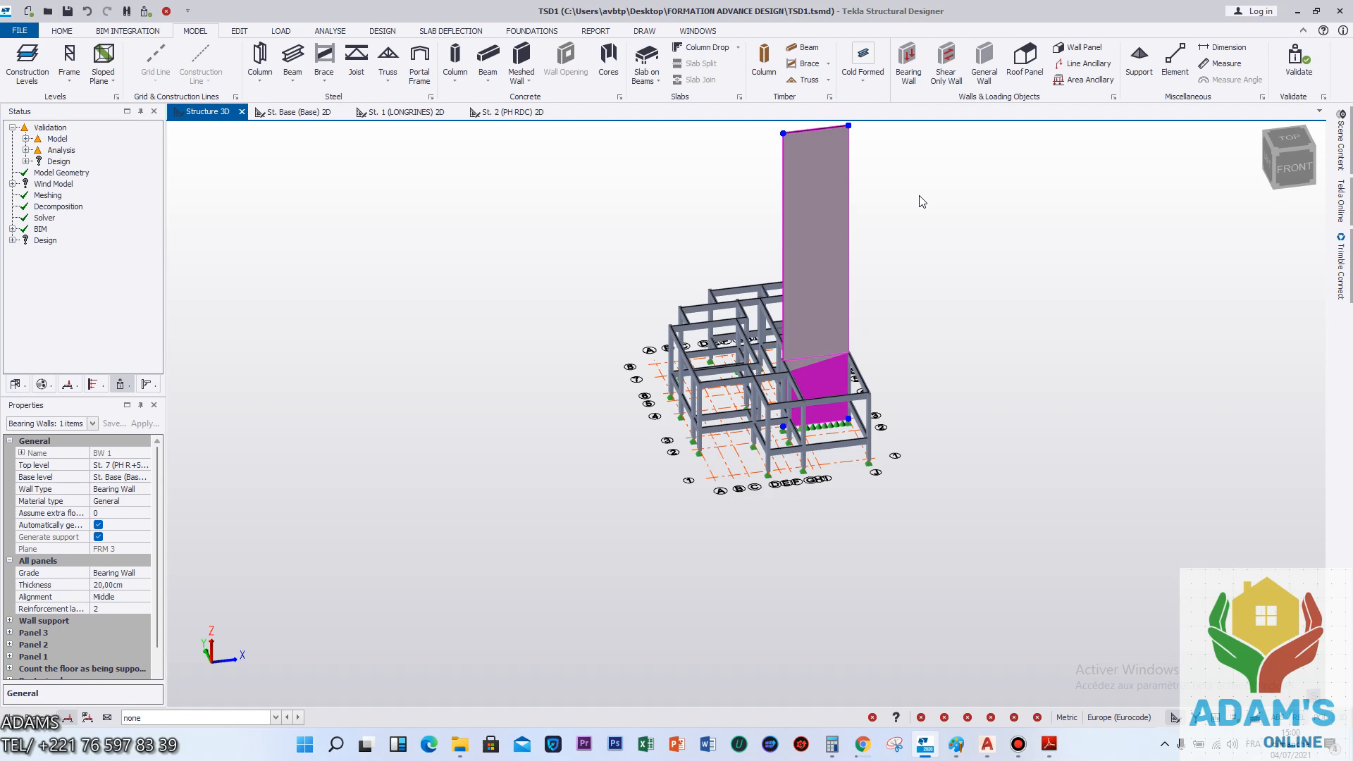
key(Delete)
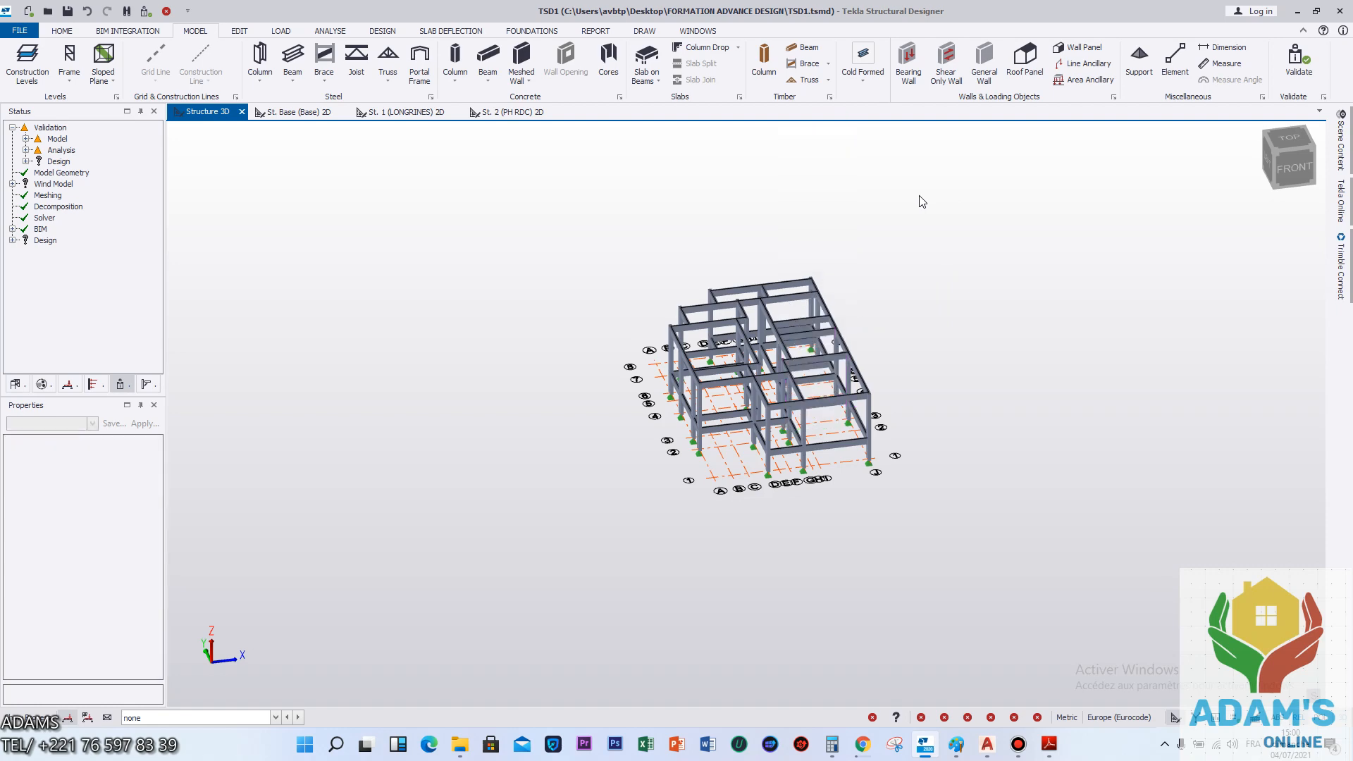
On the St. 2 (PH RDC) plan, place two-way slabs on beams in the A–E bay between 3 and 6, the B–F bay and both bays between 7 and 8.
click(510, 111)
scroll(849, 409, down, 3)
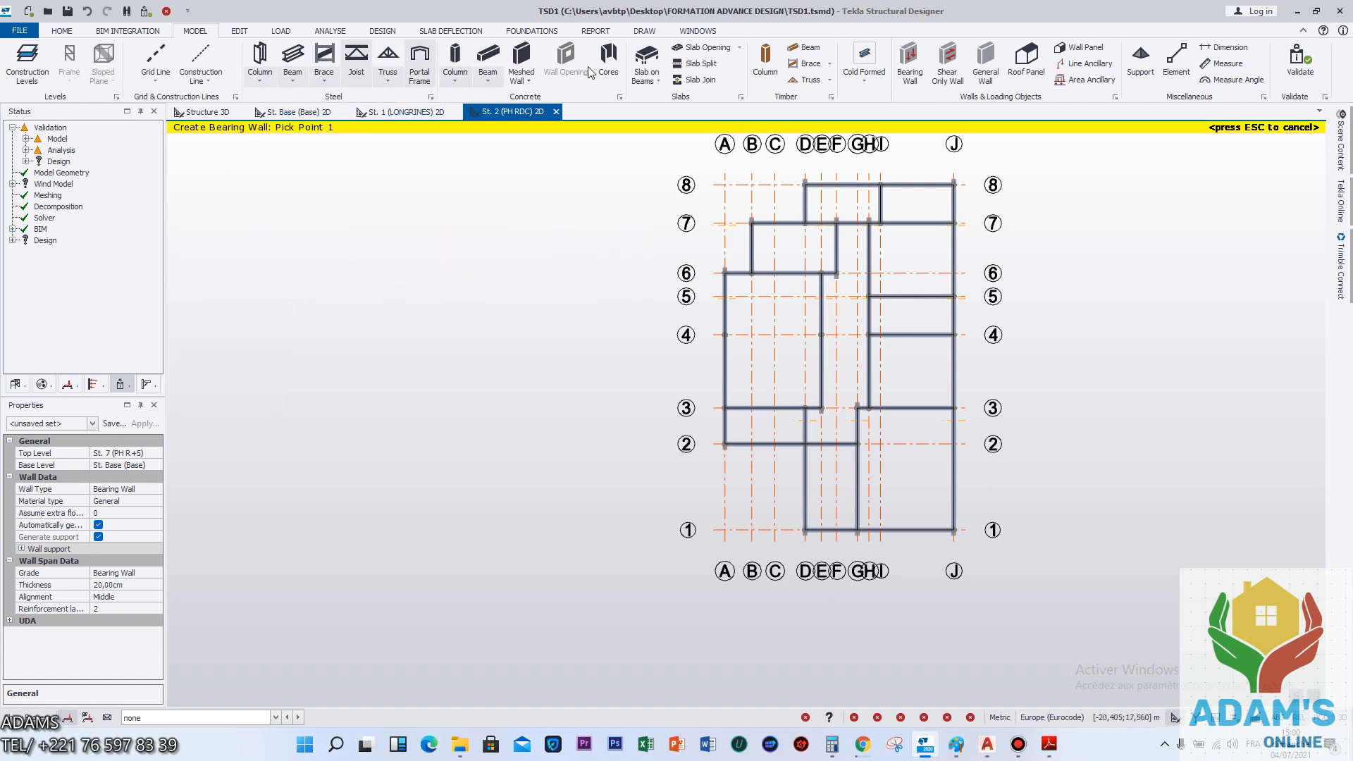
click(643, 63)
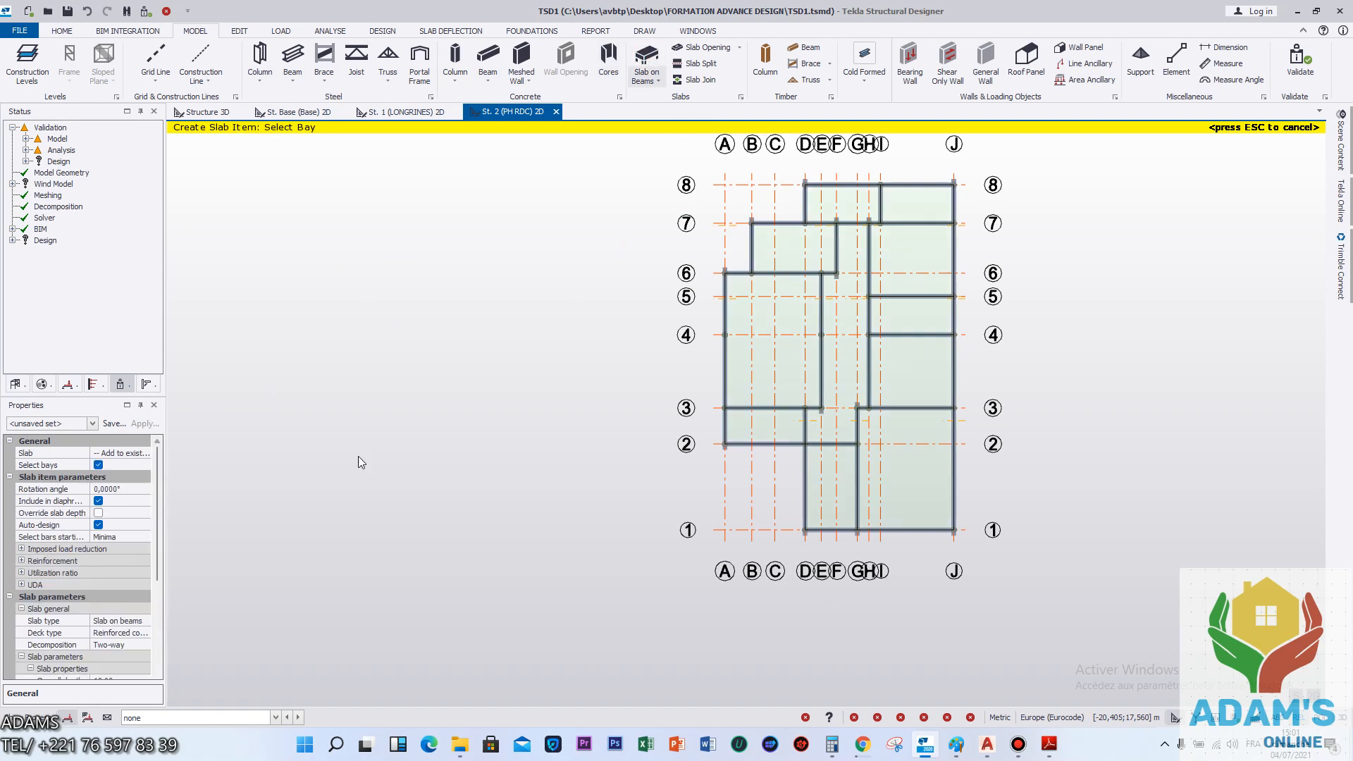
click(751, 371)
click(797, 248)
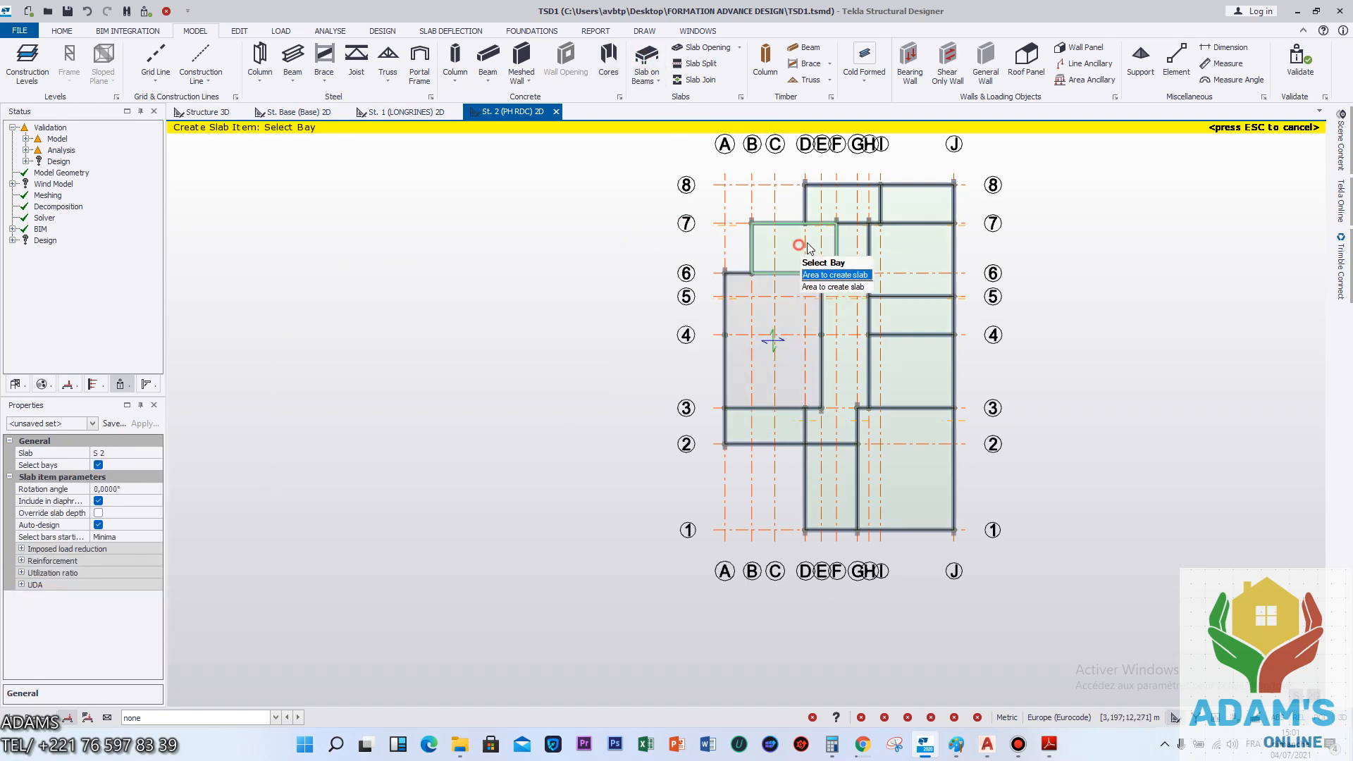
click(857, 205)
click(895, 197)
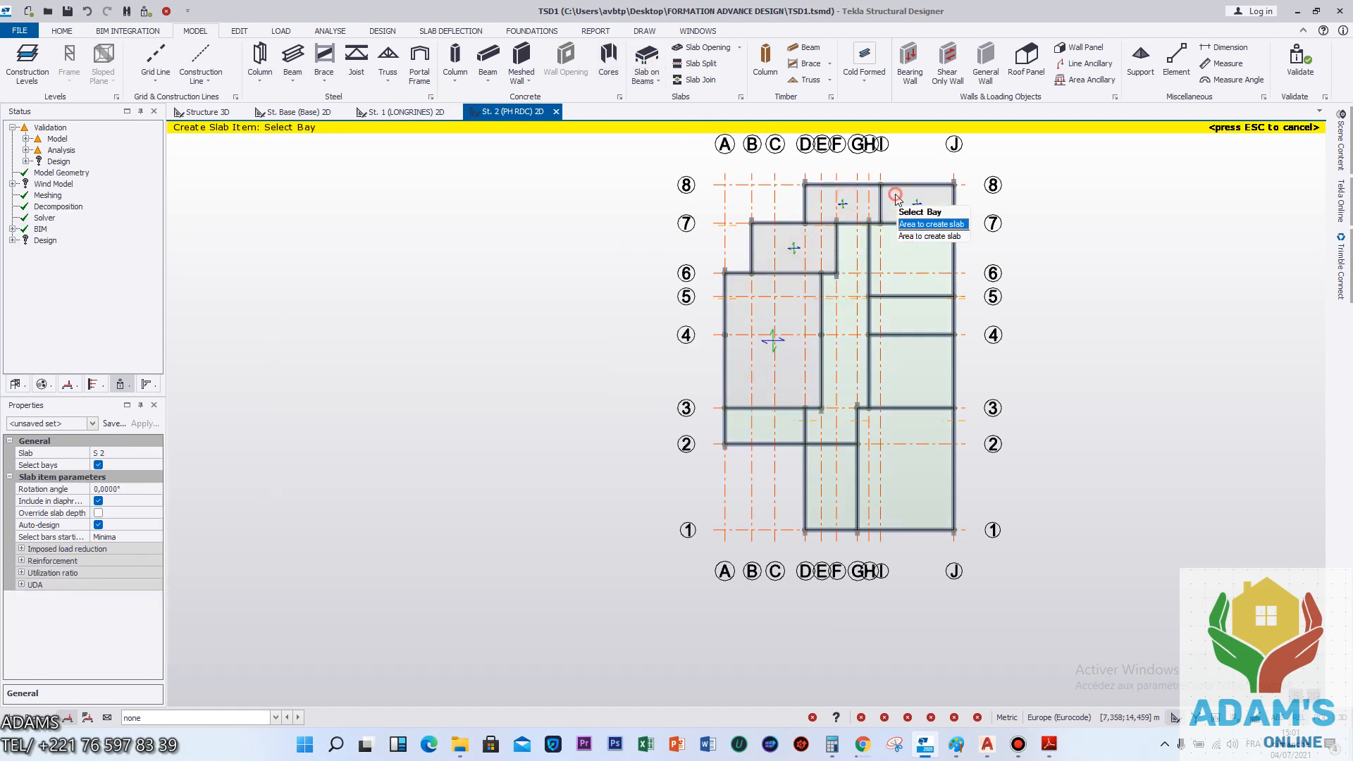
Place two-way slab items in the central corridor, the G–J bay between 1 and 3, the three H–J bays and the A–D bay between 2 and 3.
click(842, 338)
click(894, 468)
click(909, 370)
click(908, 322)
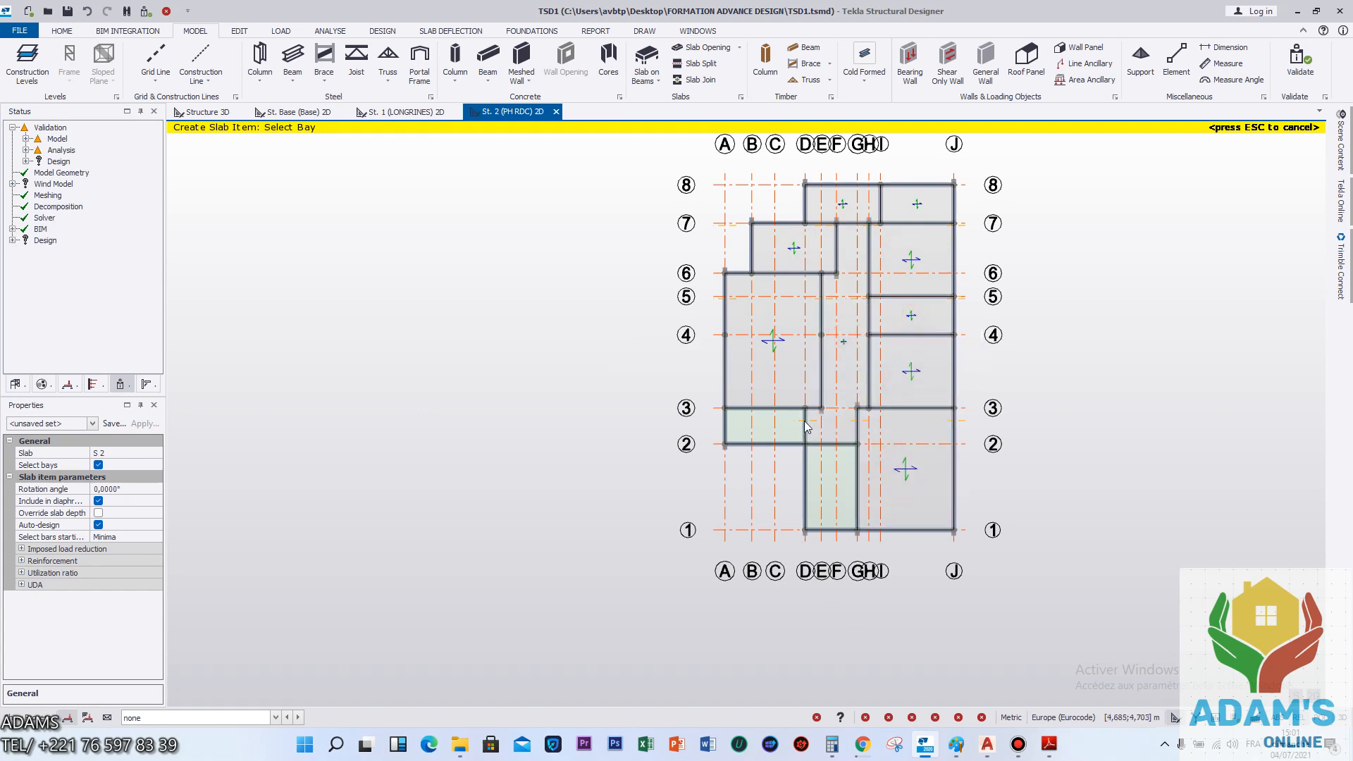
click(772, 417)
key(Escape)
Set the overall depth of slab S 2 to 12 cm, then check the G–J and H–J slab items.
click(773, 352)
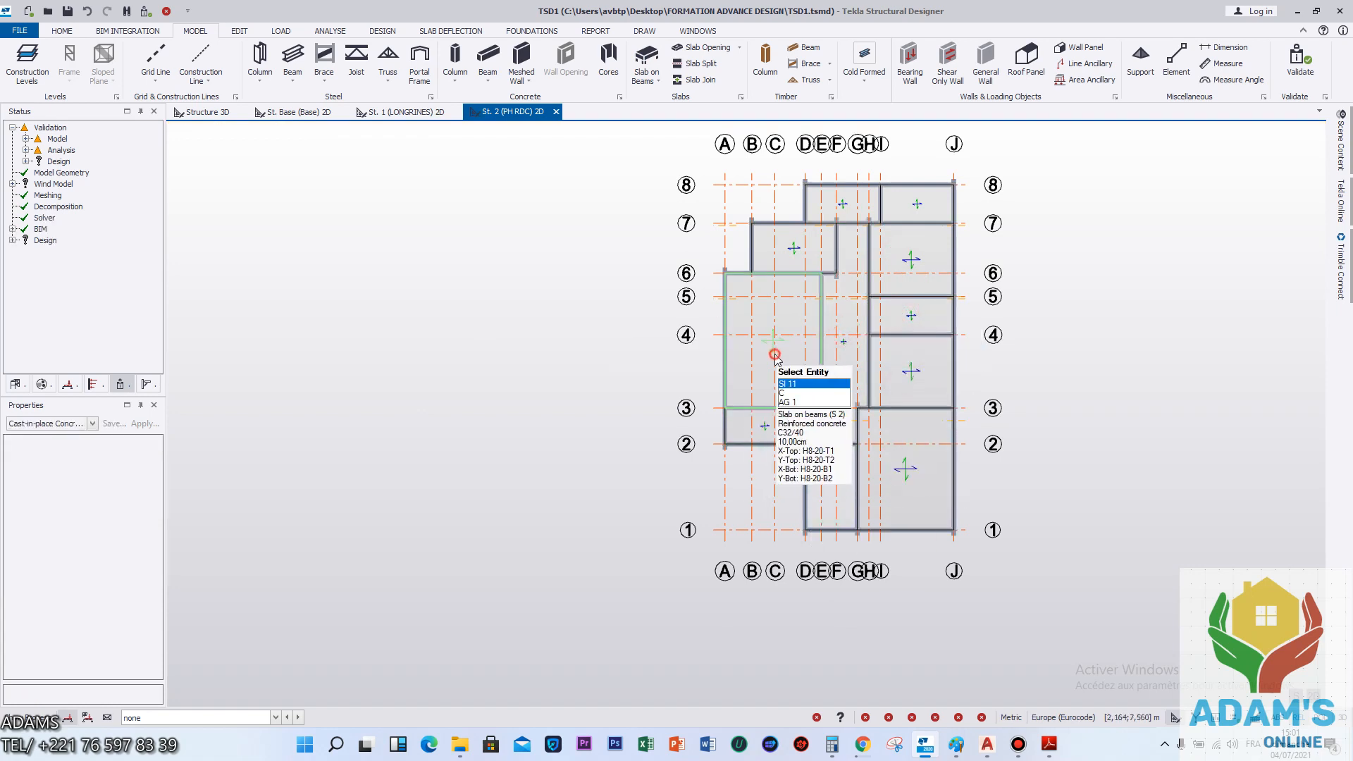
mouse_move(156, 520)
mouse_down()
mouse_move(161, 574)
mouse_move(162, 537)
mouse_up()
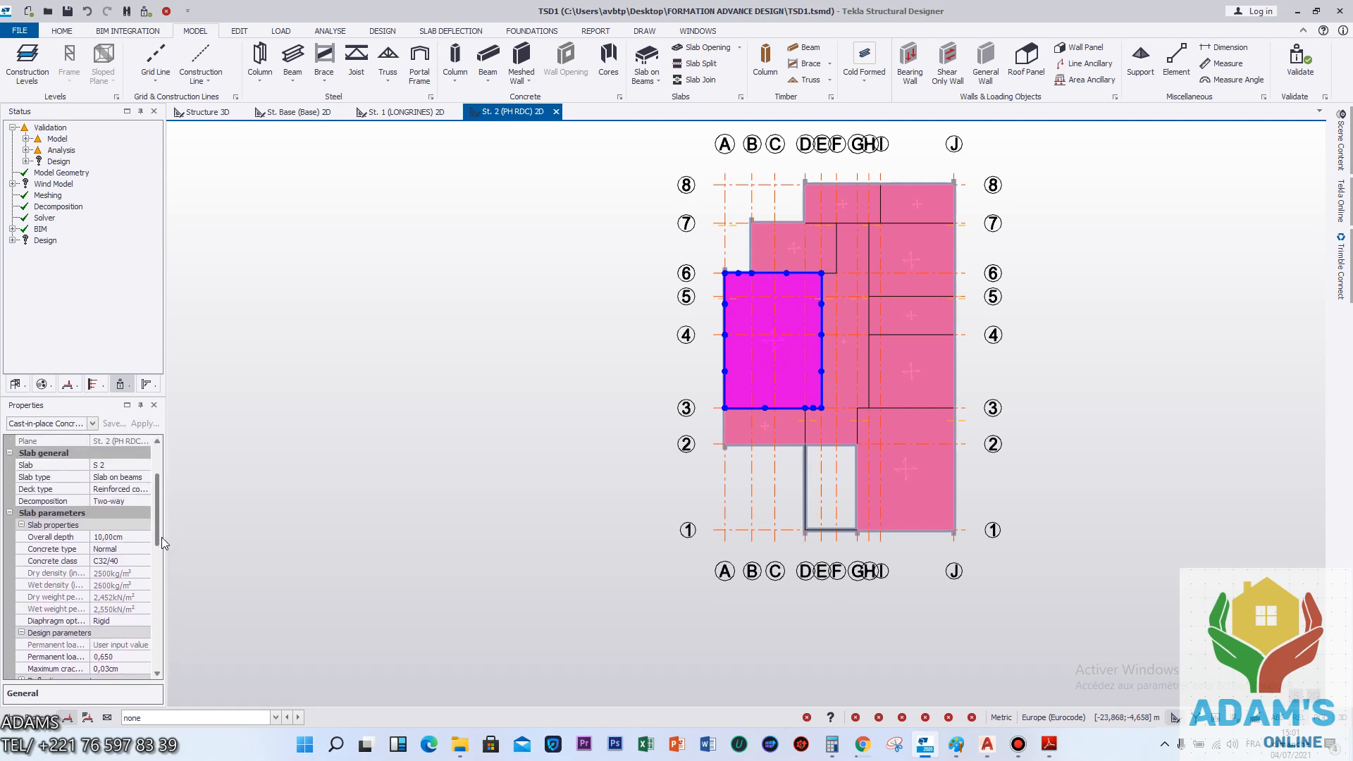
click(119, 538)
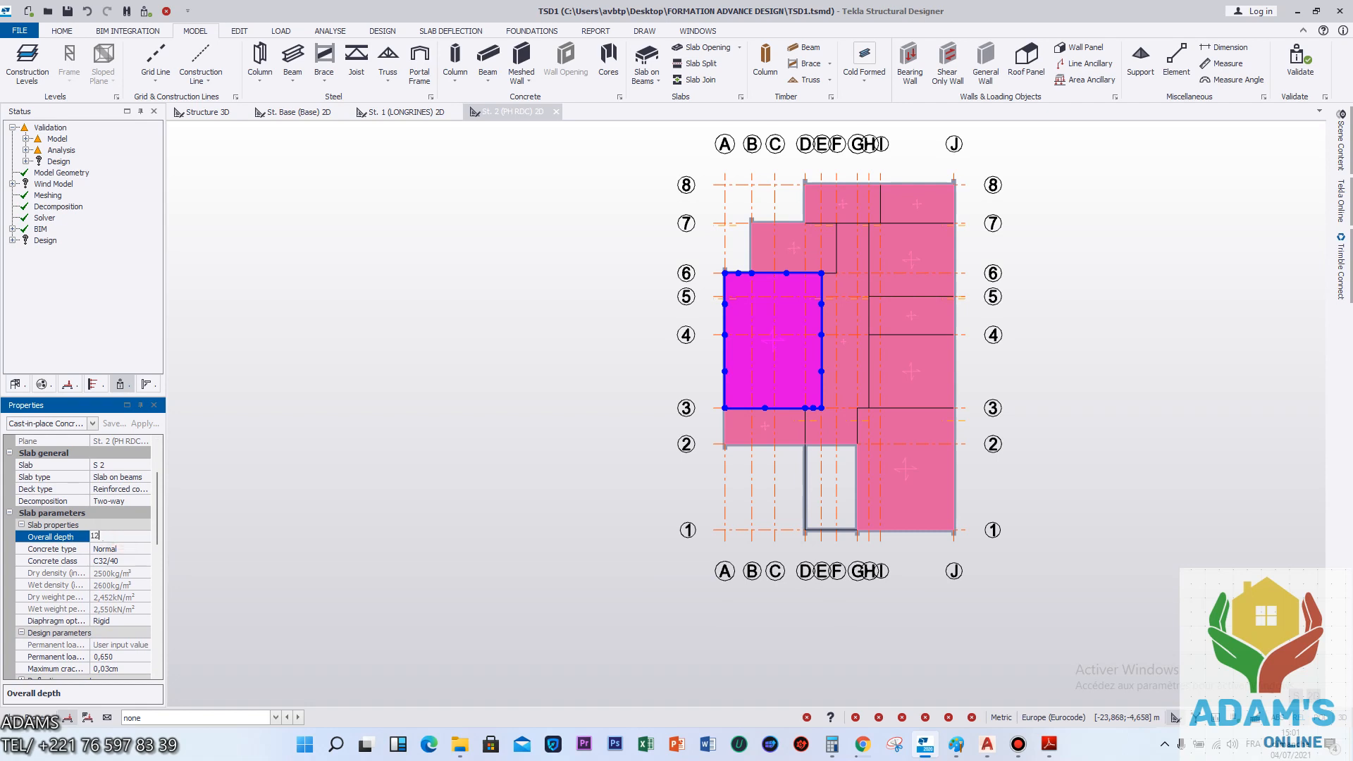
text(12)
key(Return)
click(906, 451)
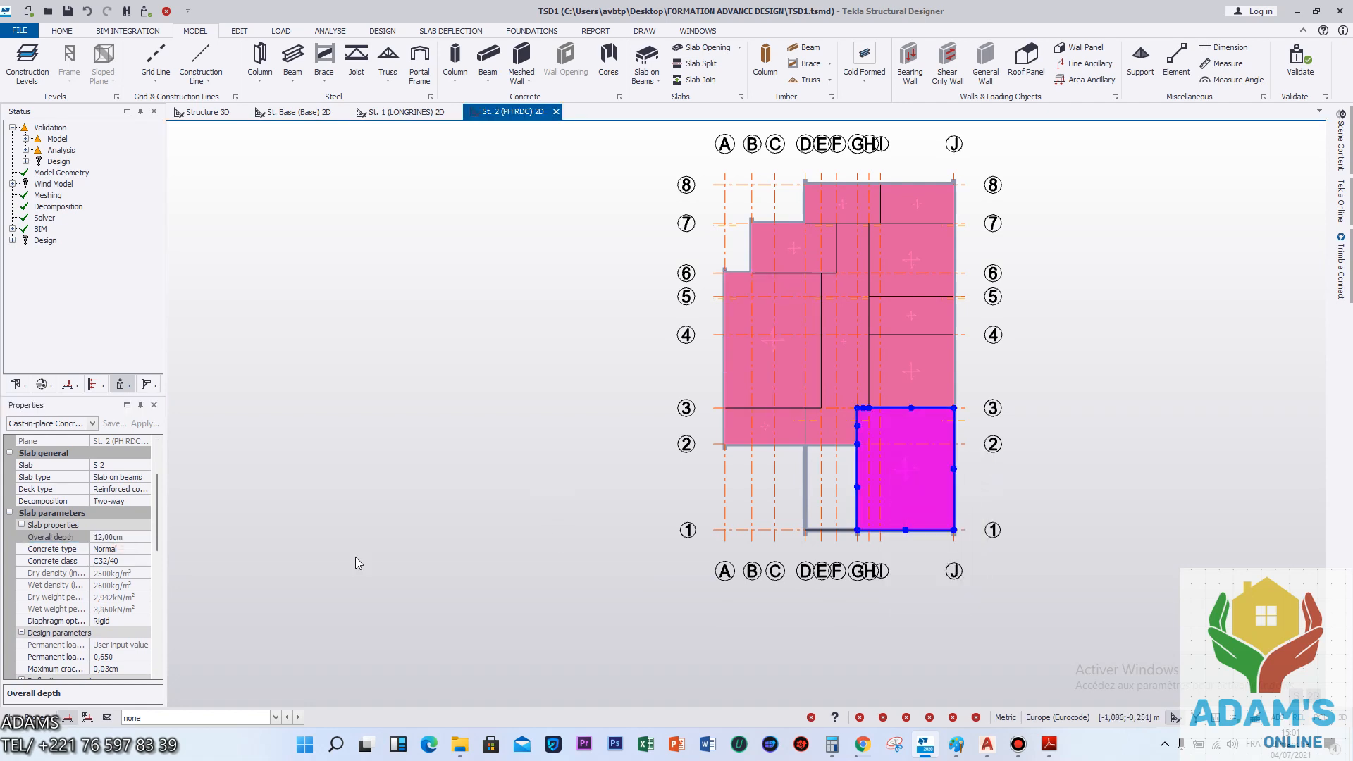
key(Escape)
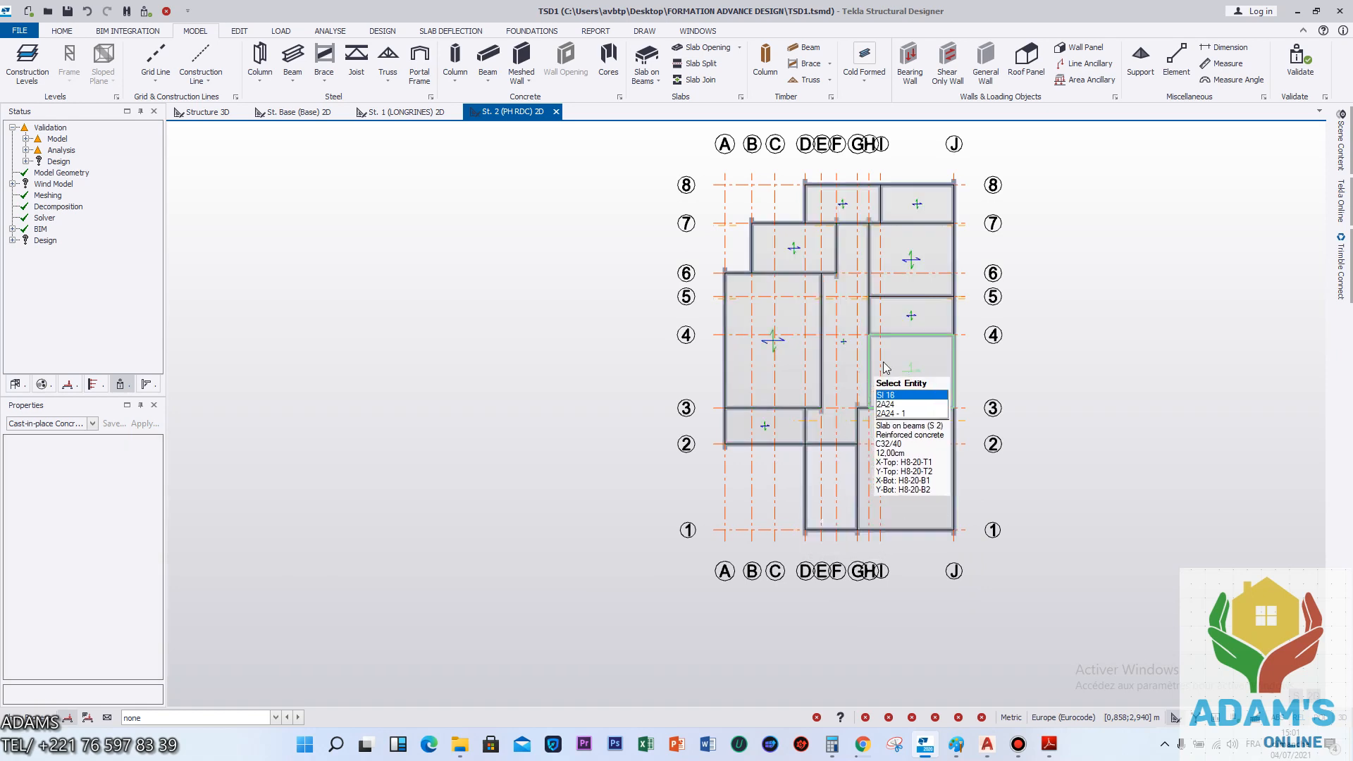
click(888, 365)
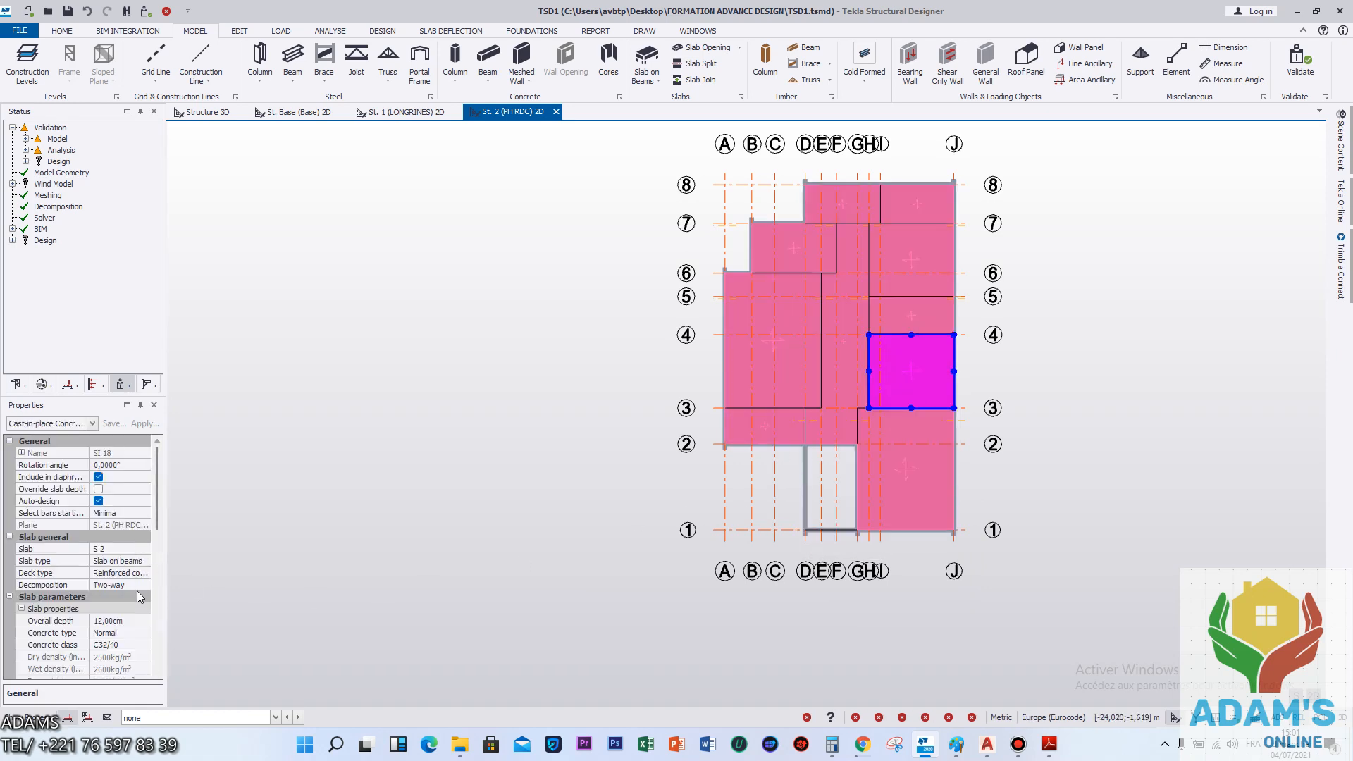
key(Escape)
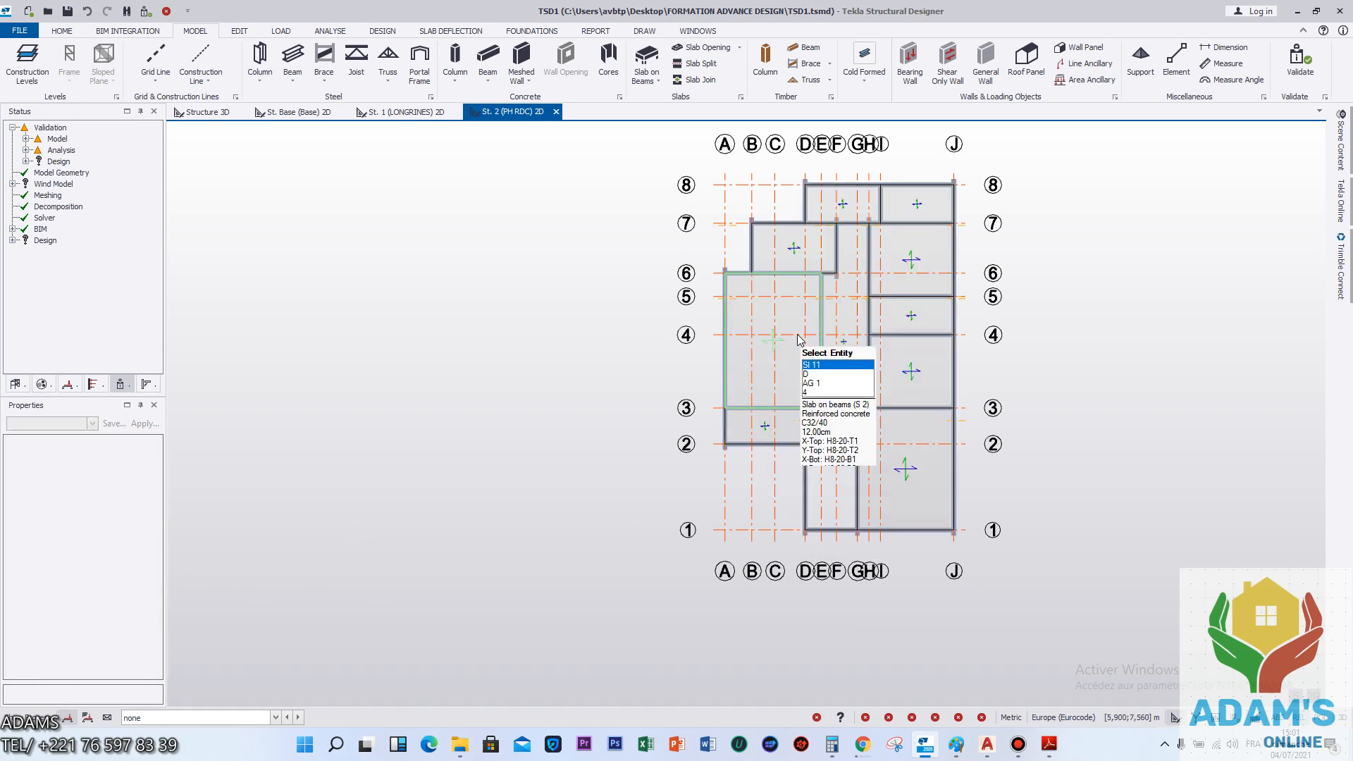
click(771, 377)
key(Escape)
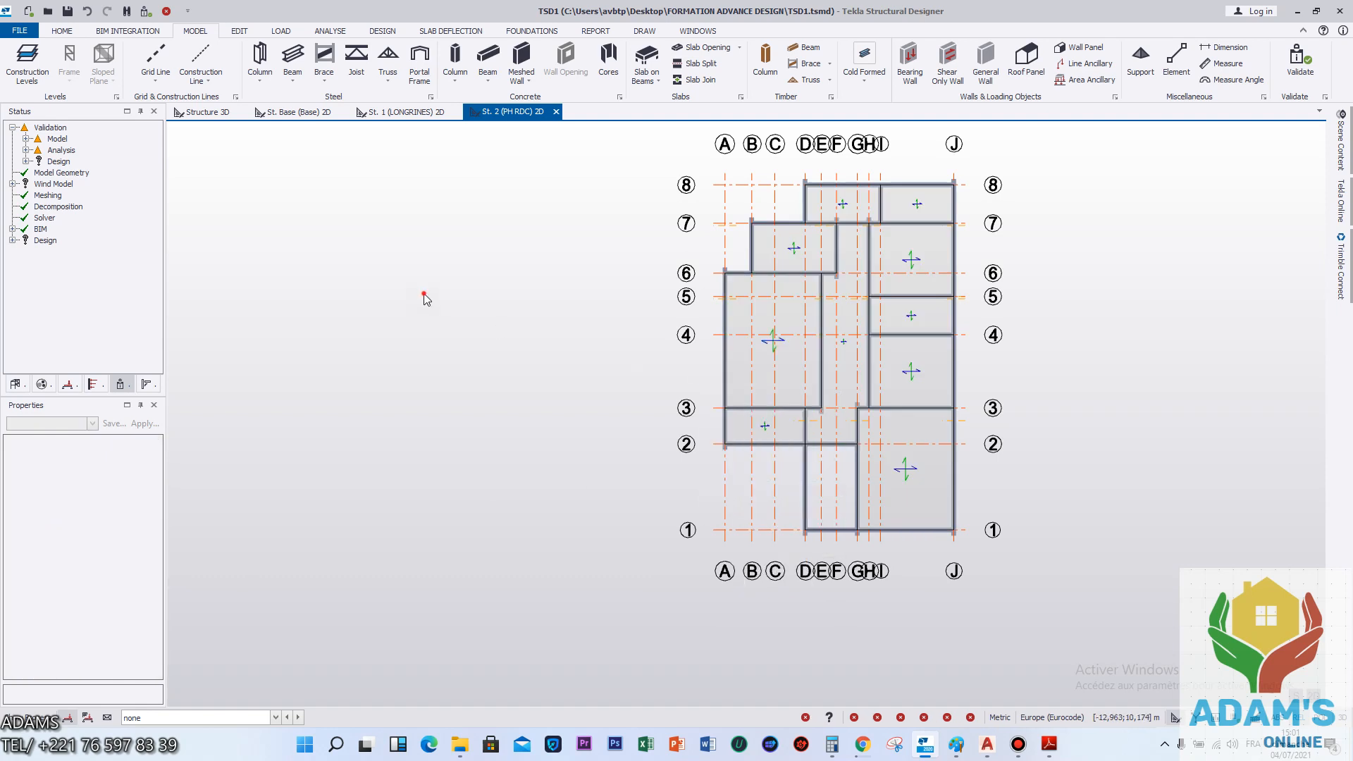
Set the decomposition of the slab in the A–E bay between 3 and 6 to One-way.
click(751, 345)
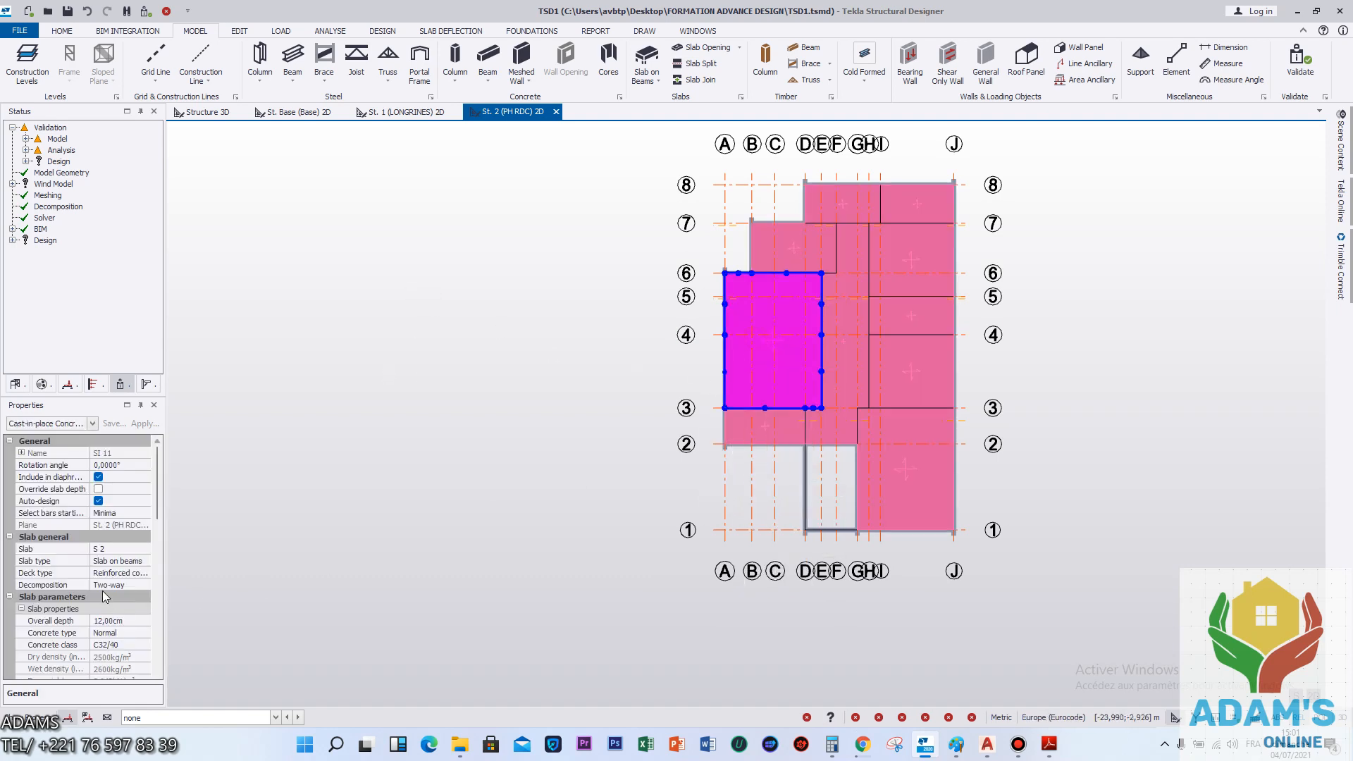
click(140, 586)
click(144, 585)
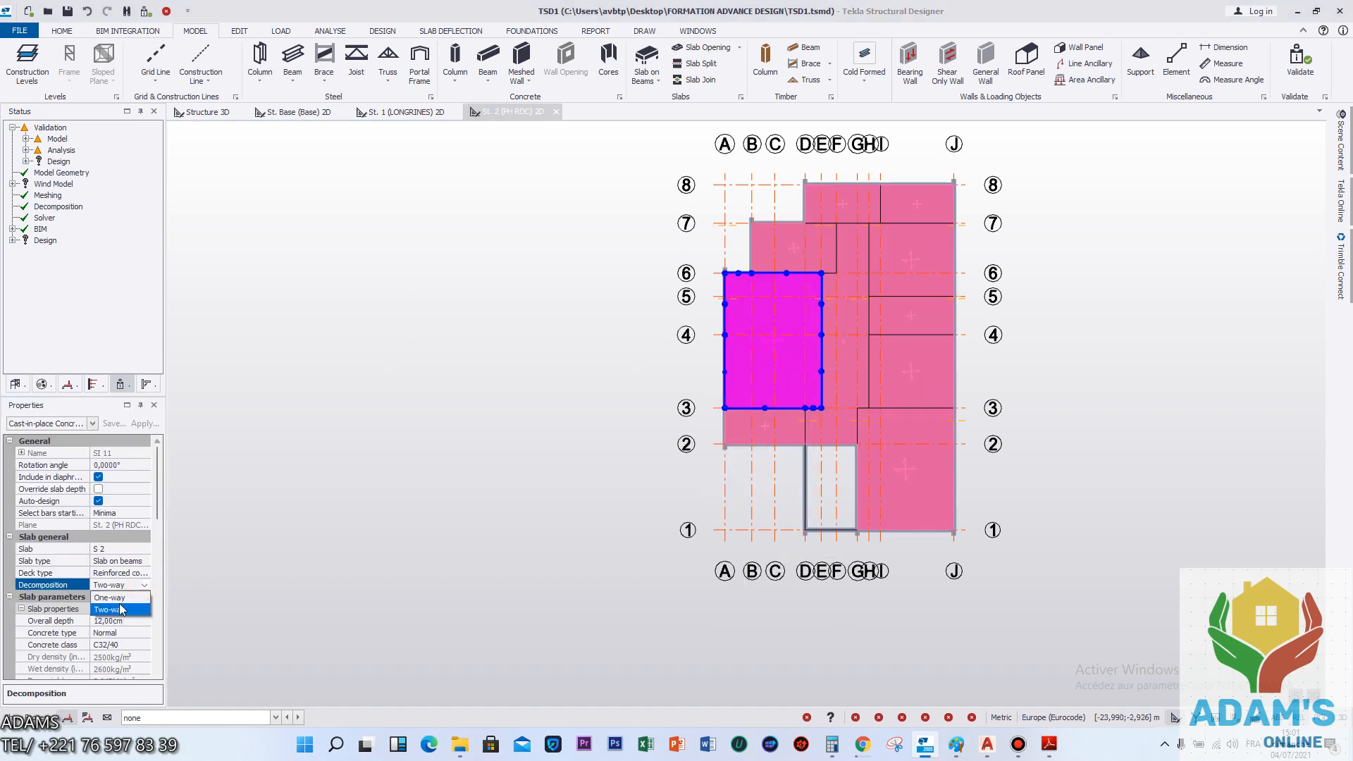
scroll(839, 375, up, 2)
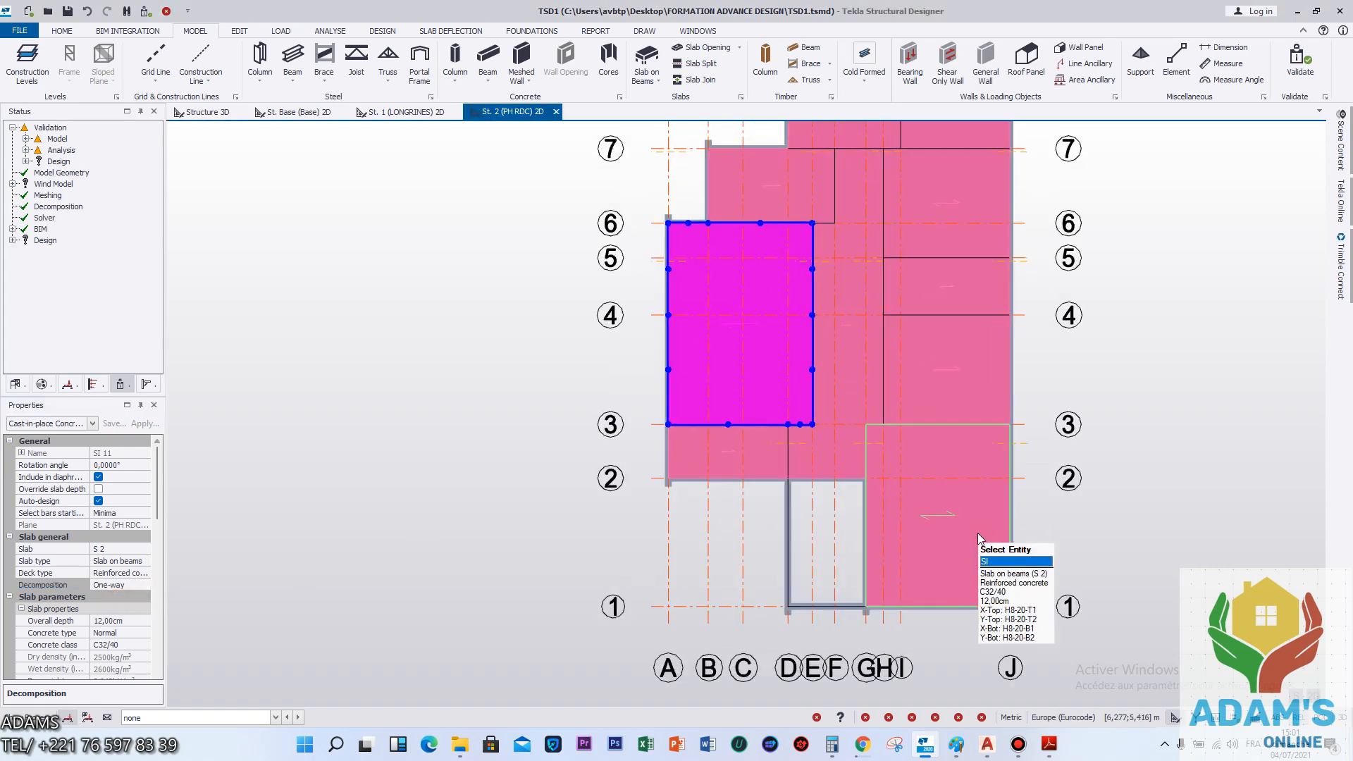
key(Escape)
click(920, 369)
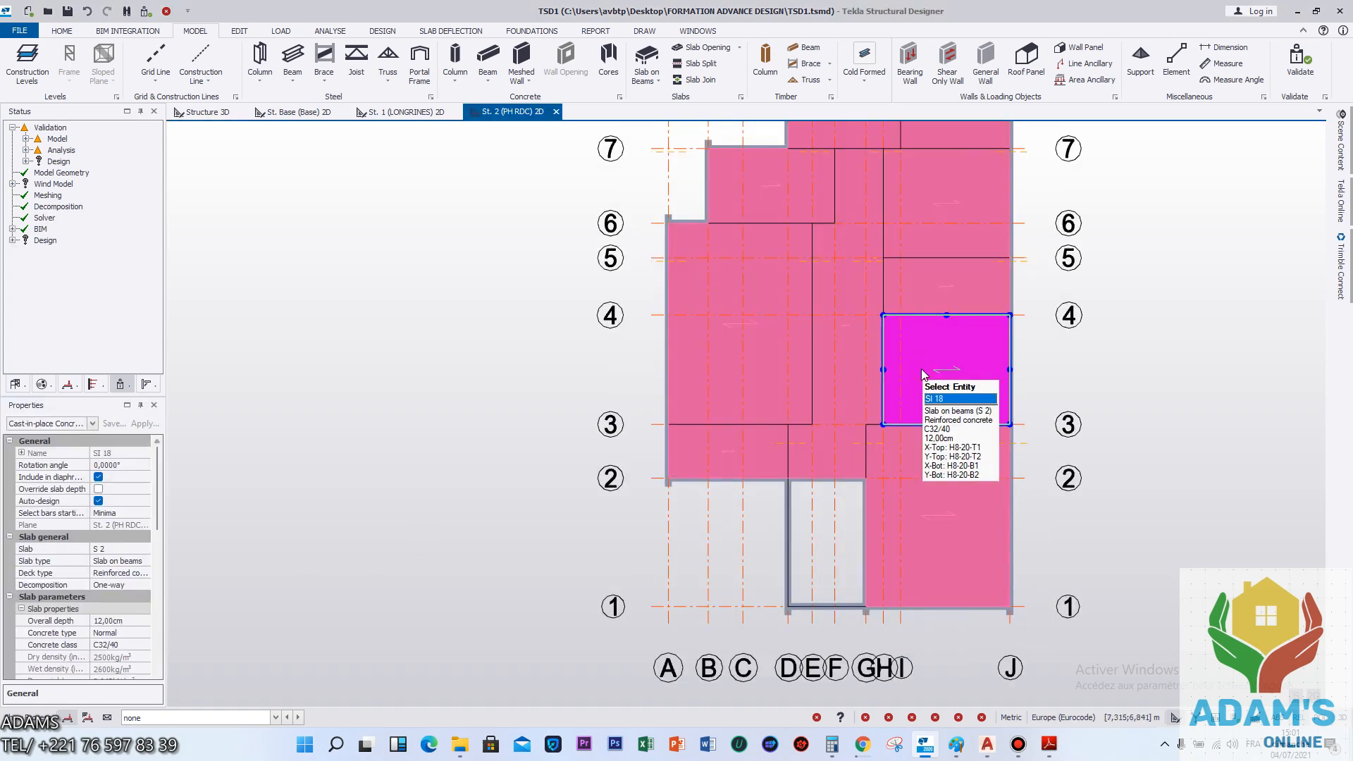
key(Escape)
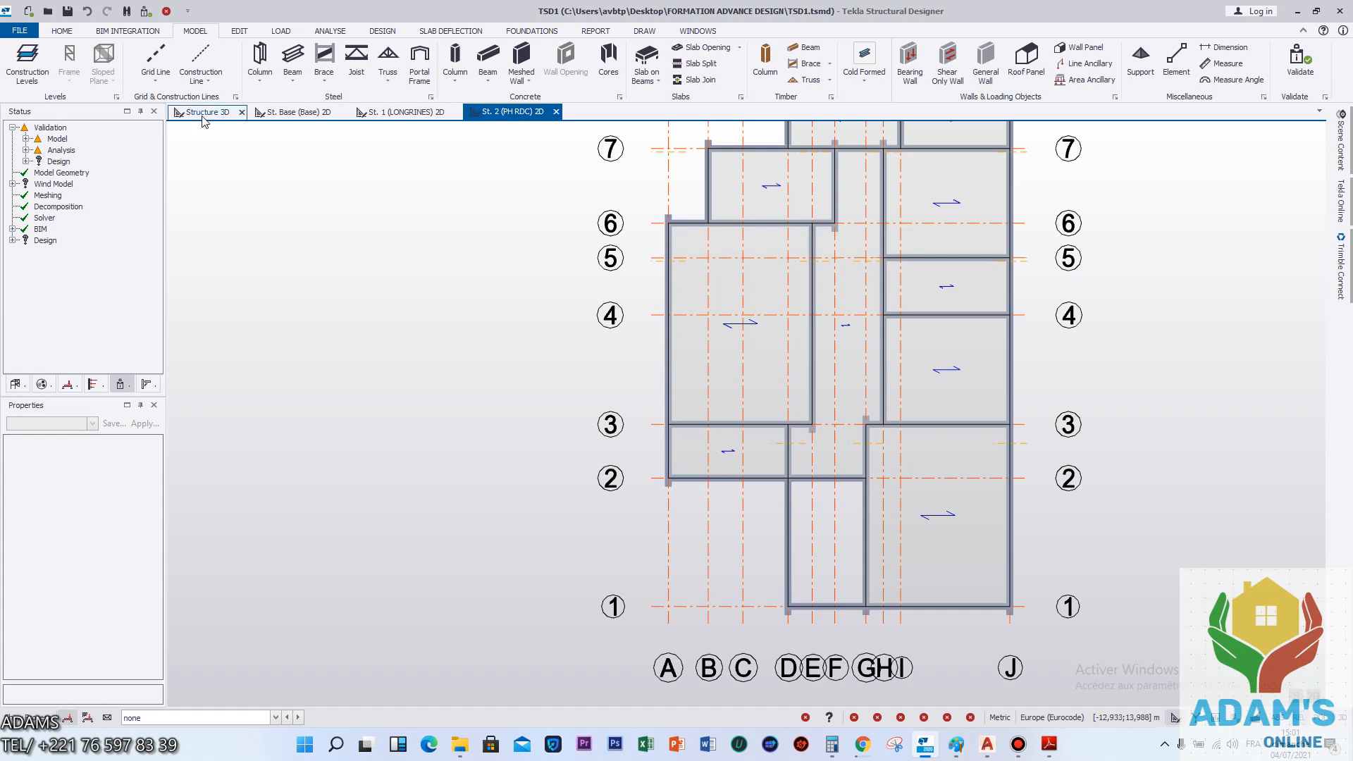
In the 3D structure view, set the decomposition of the A–E slab and the G–J slab between 1 and 3 to Two-way.
click(205, 112)
scroll(817, 359, up, 5)
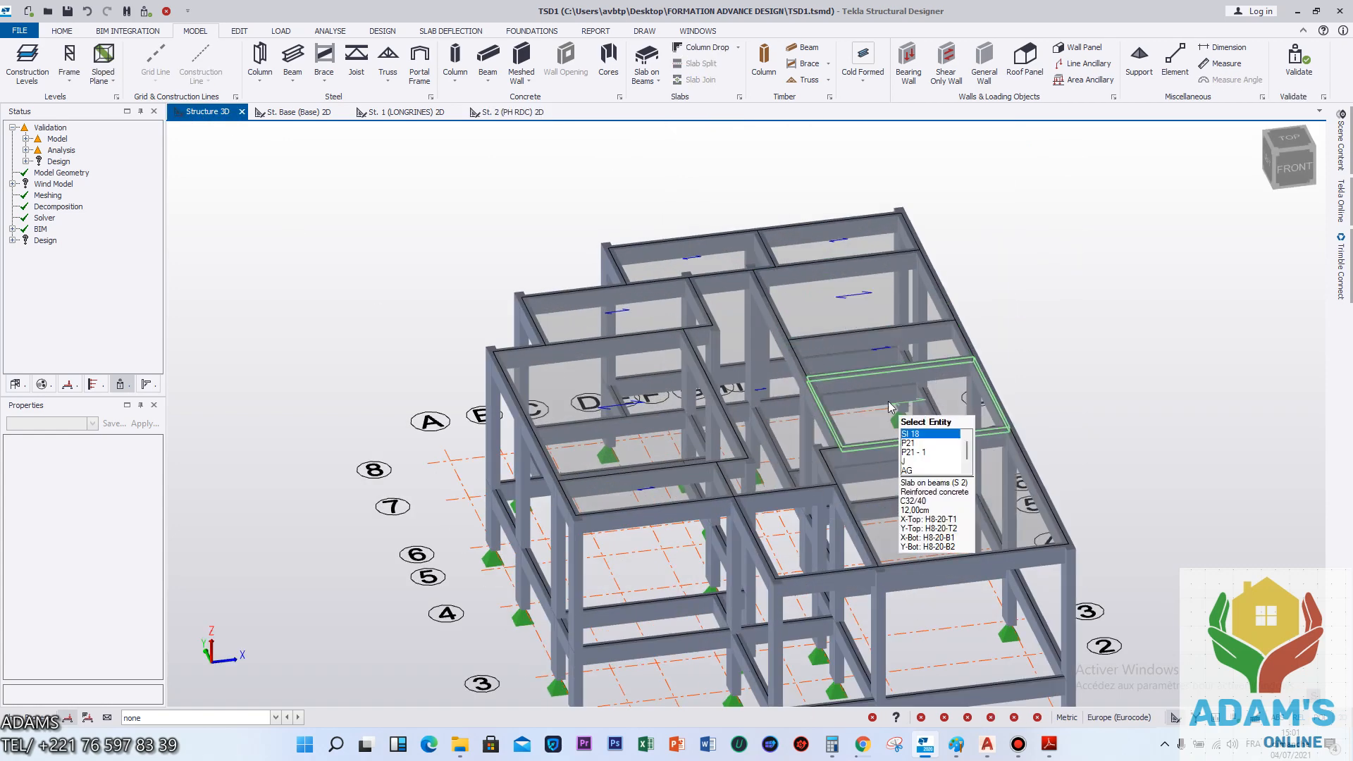
click(890, 407)
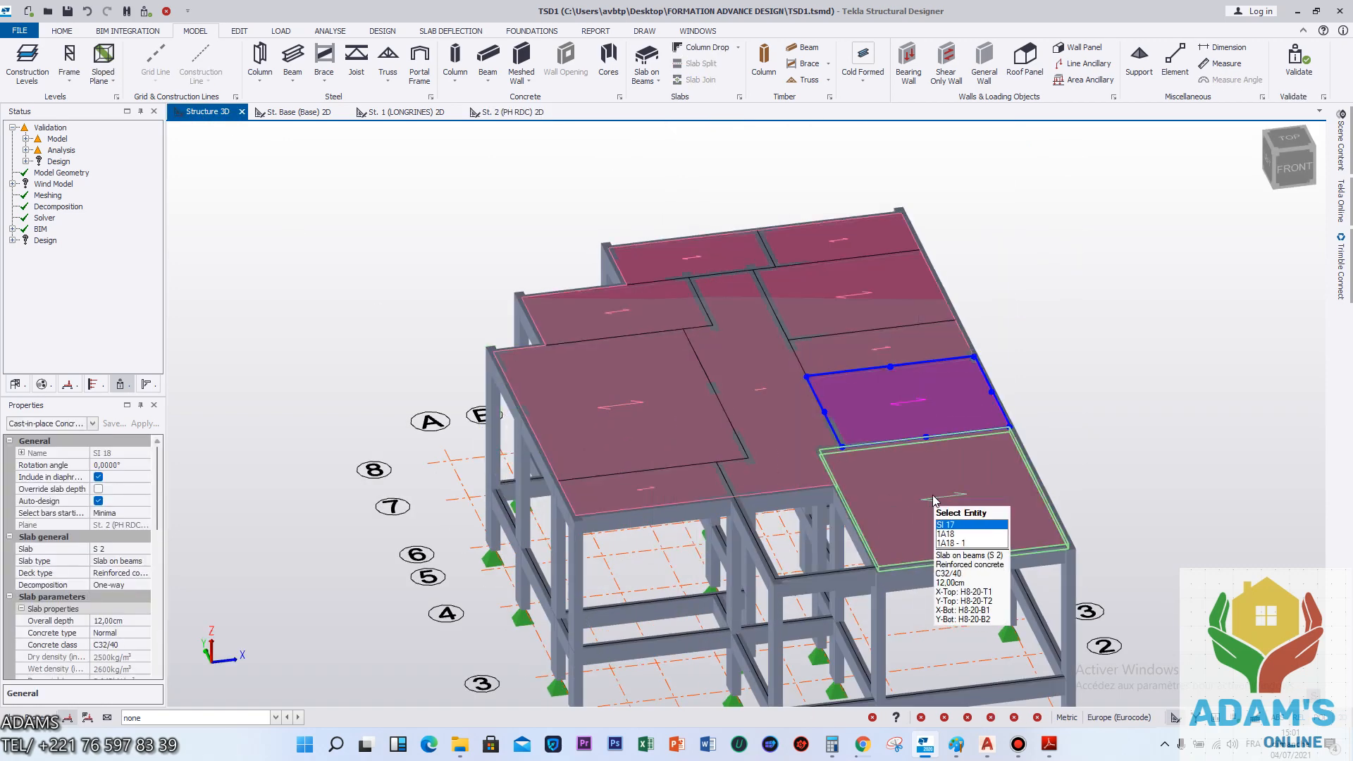
click(934, 500)
ctrl+click(627, 461)
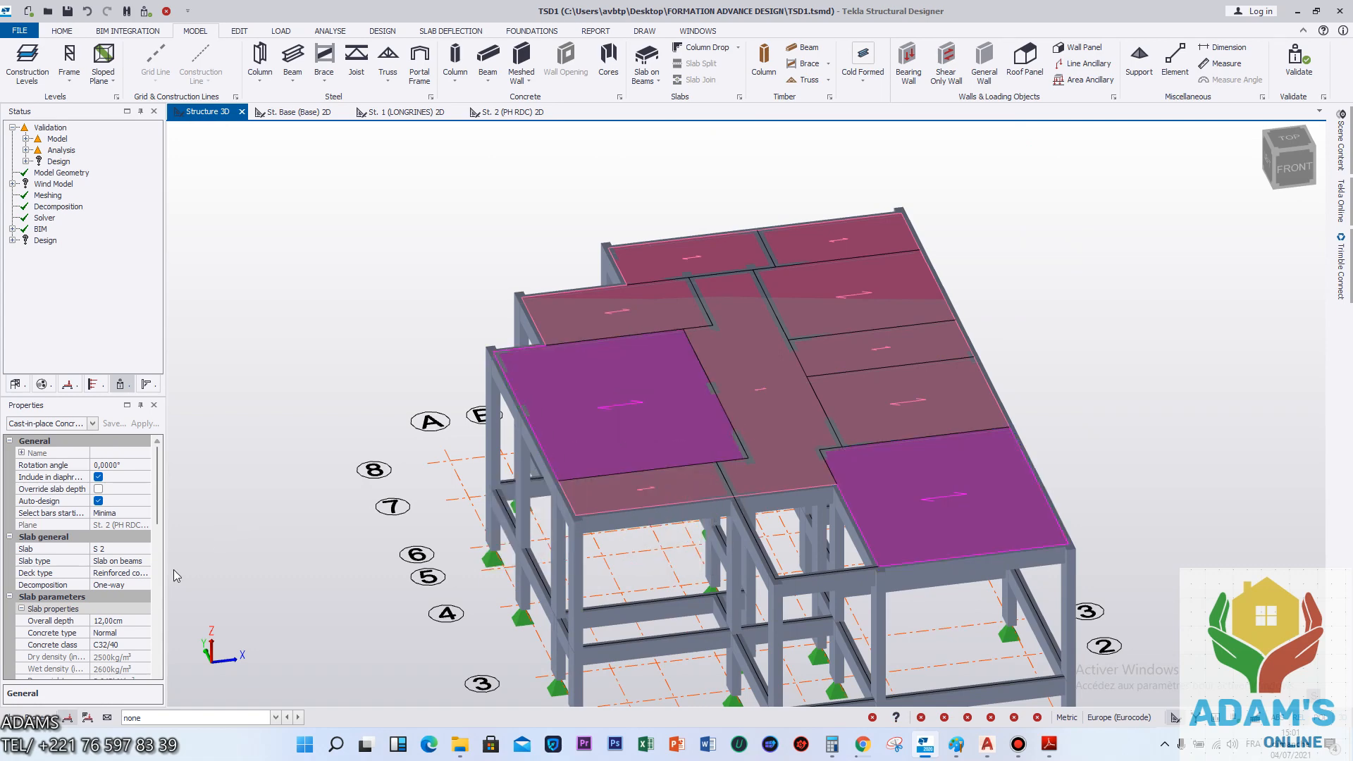
click(138, 582)
click(137, 584)
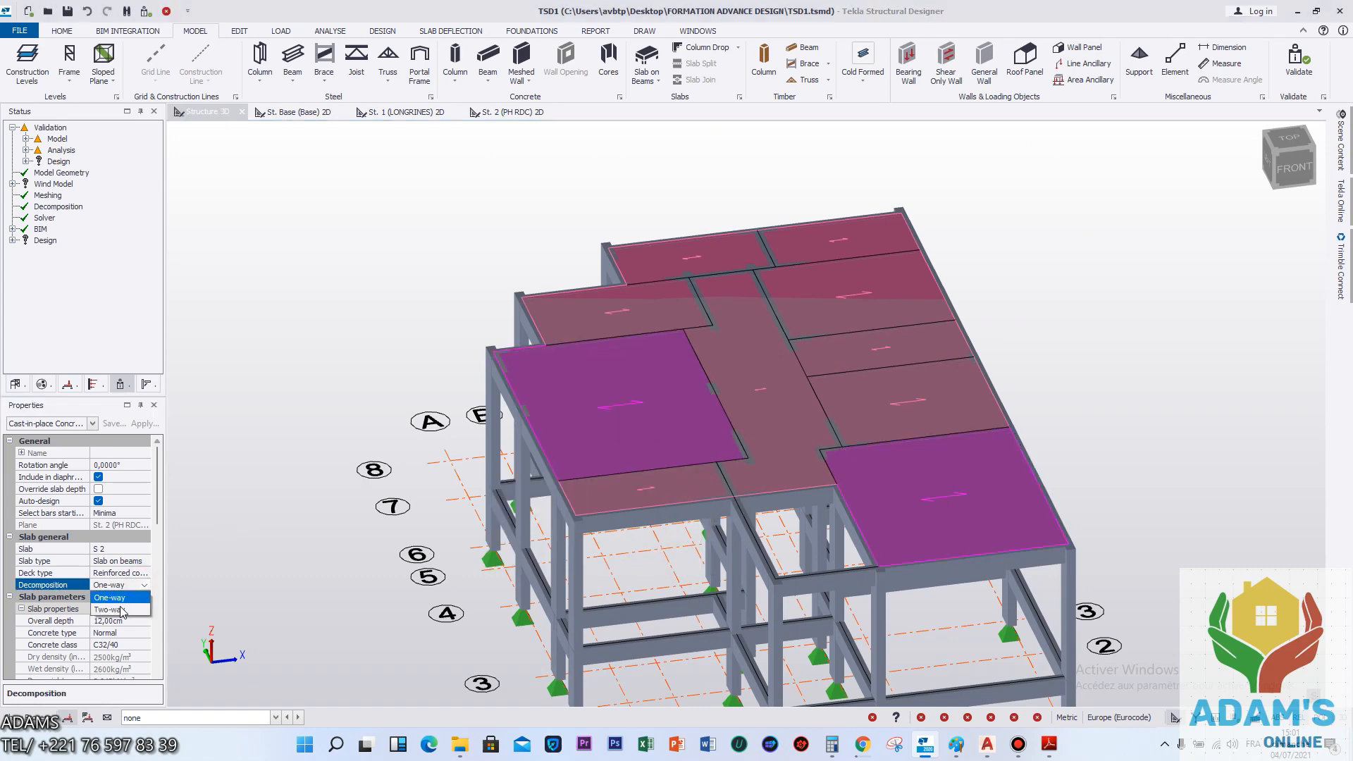
click(340, 568)
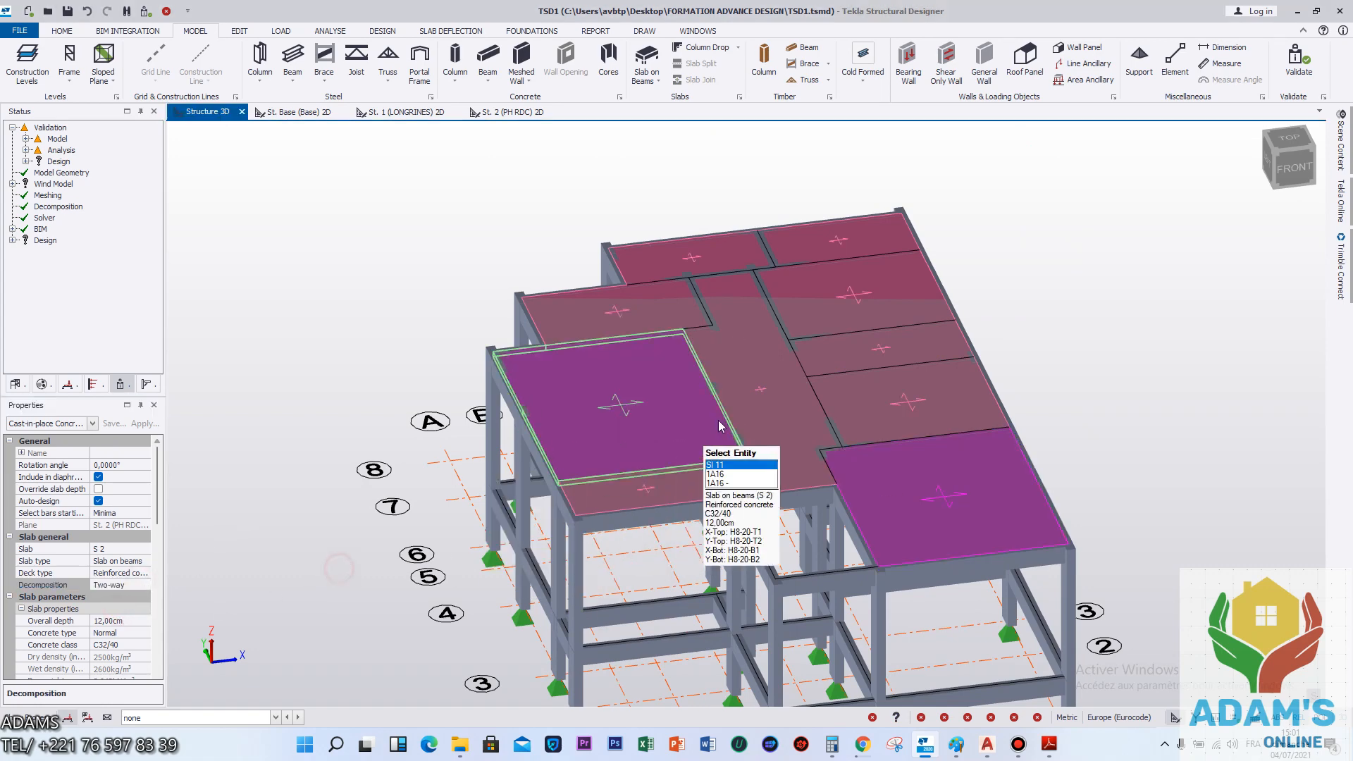
Examine the floor slabs and the central corridor slab in the 3D structure view and on the St. 2 (PH RDC) plan.
click(758, 407)
scroll(757, 407, down, 5)
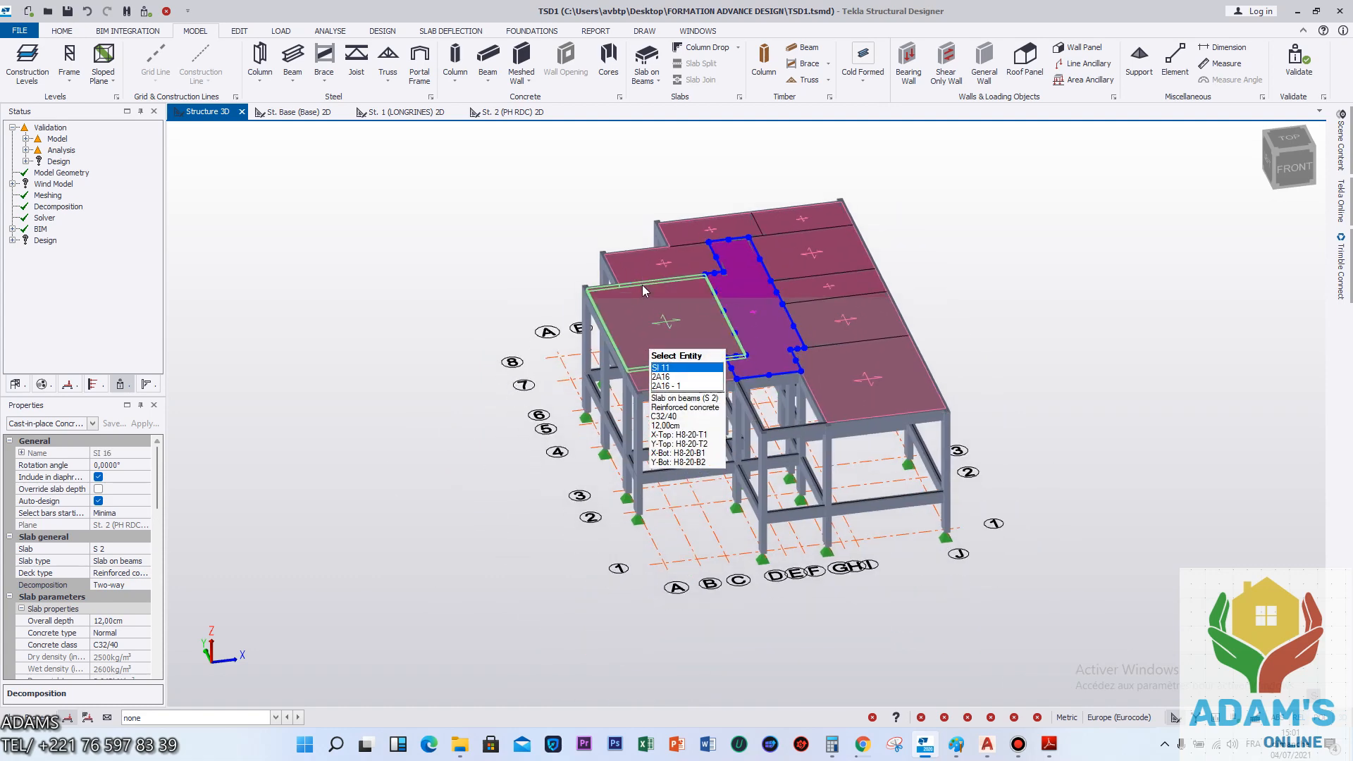
click(513, 113)
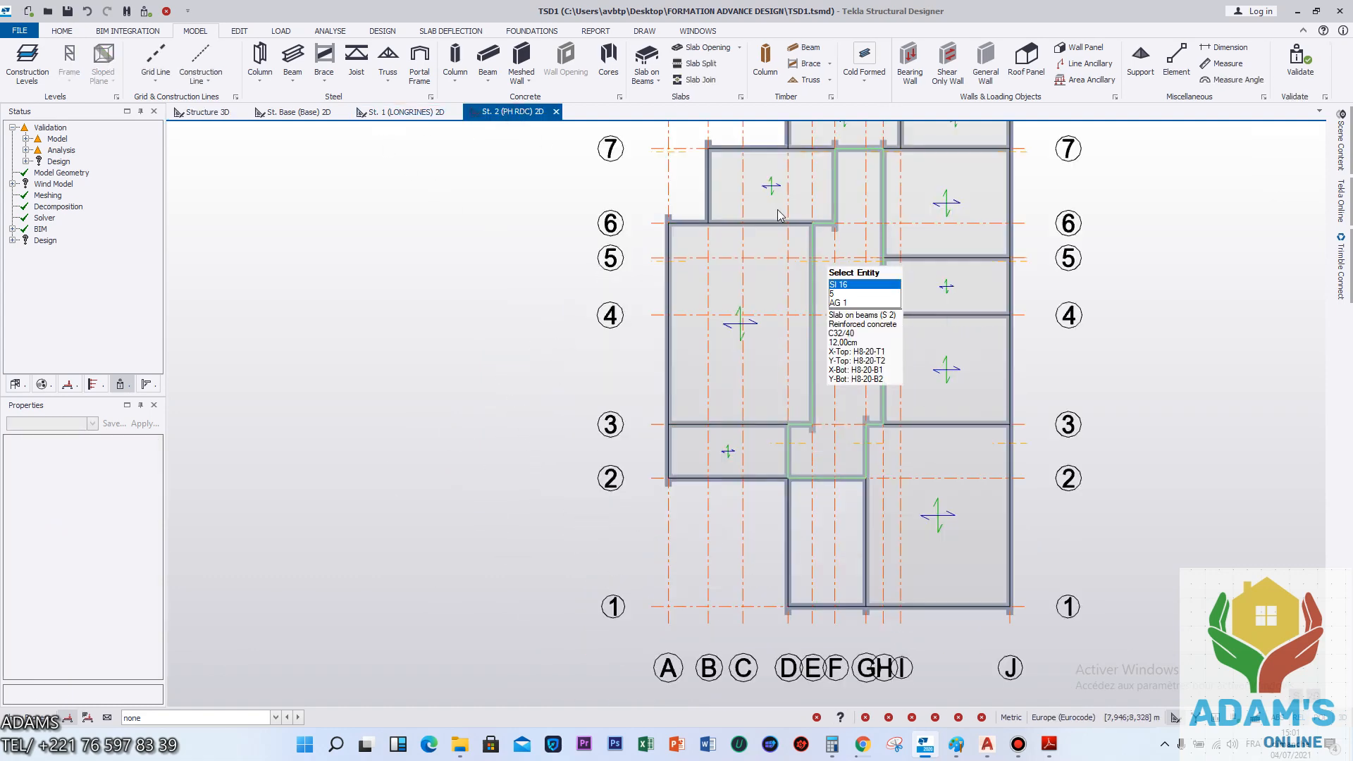
click(209, 112)
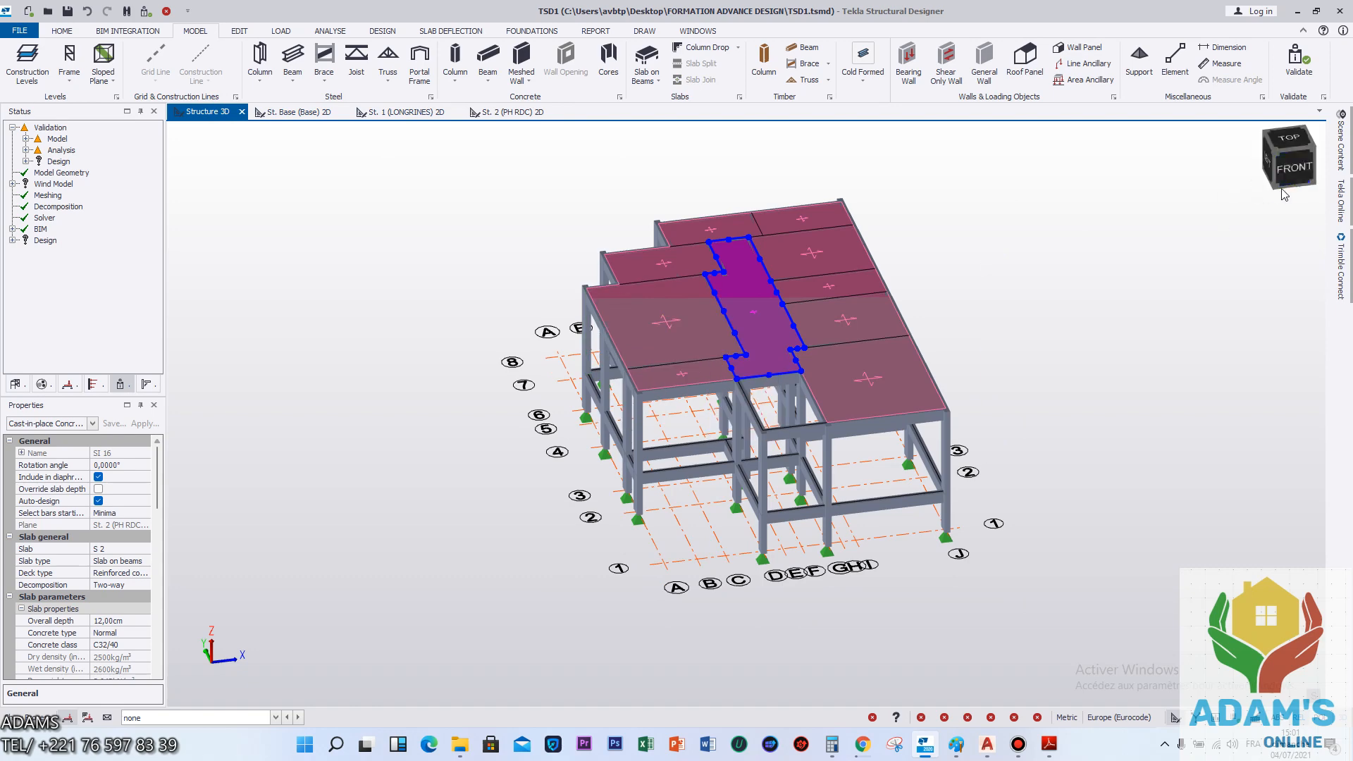
key(Escape)
scroll(932, 302, down, 2)
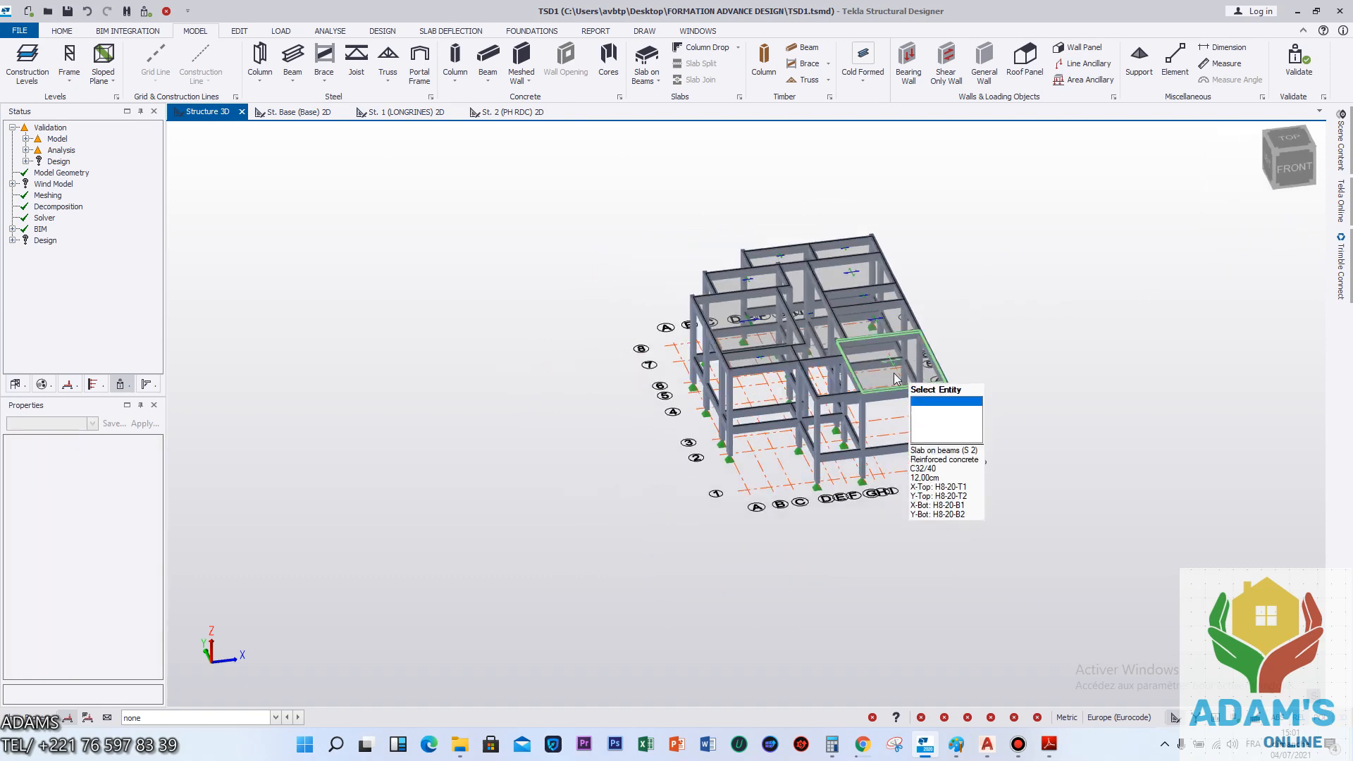
scroll(888, 353, up, 3)
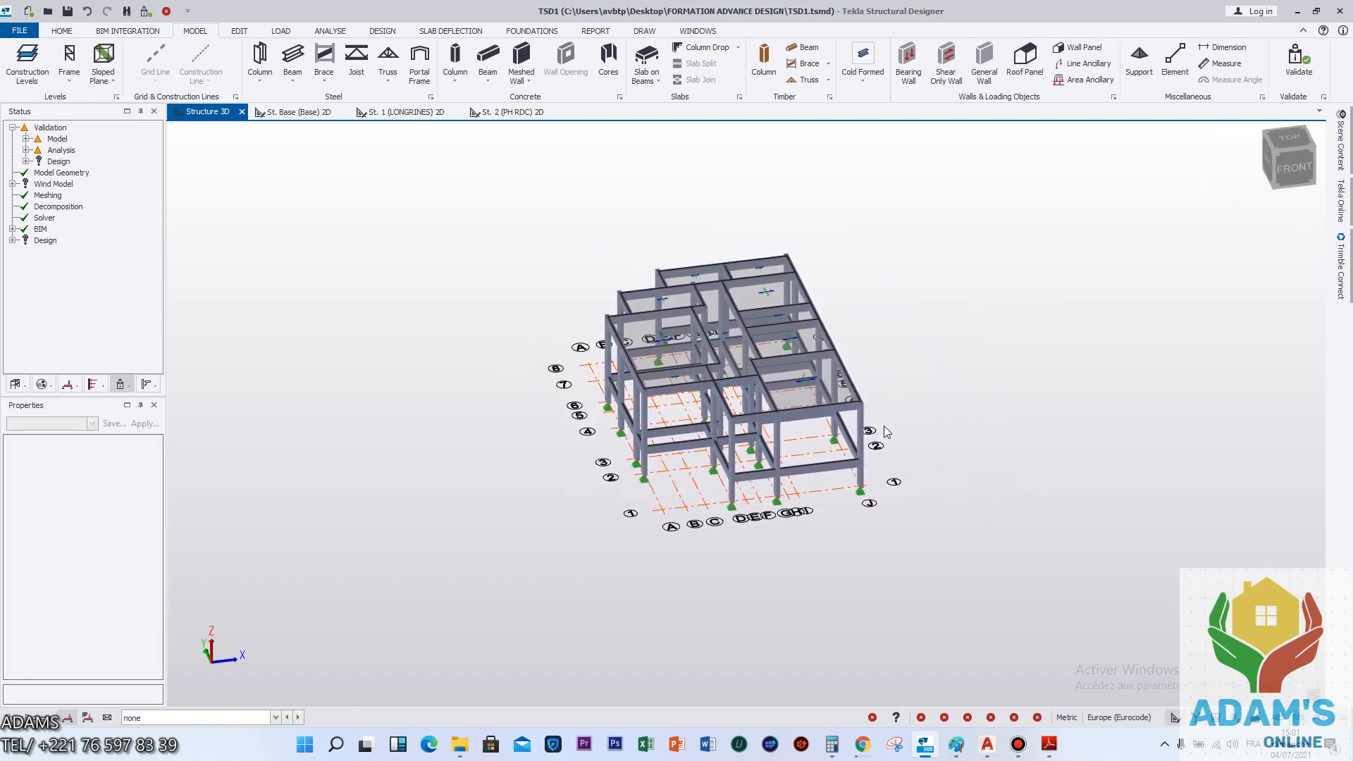
scroll(634, 416, down, 2)
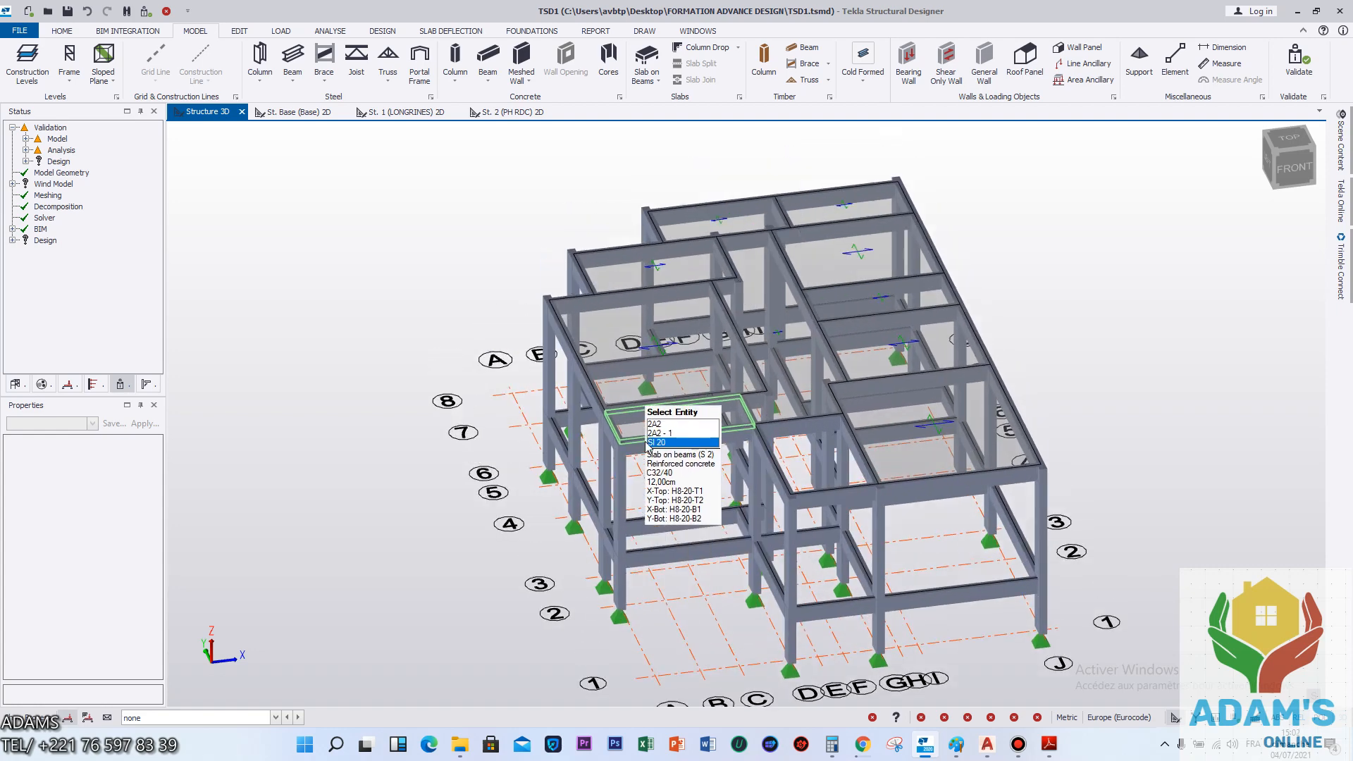
middle_drag(732, 419, 734, 358)
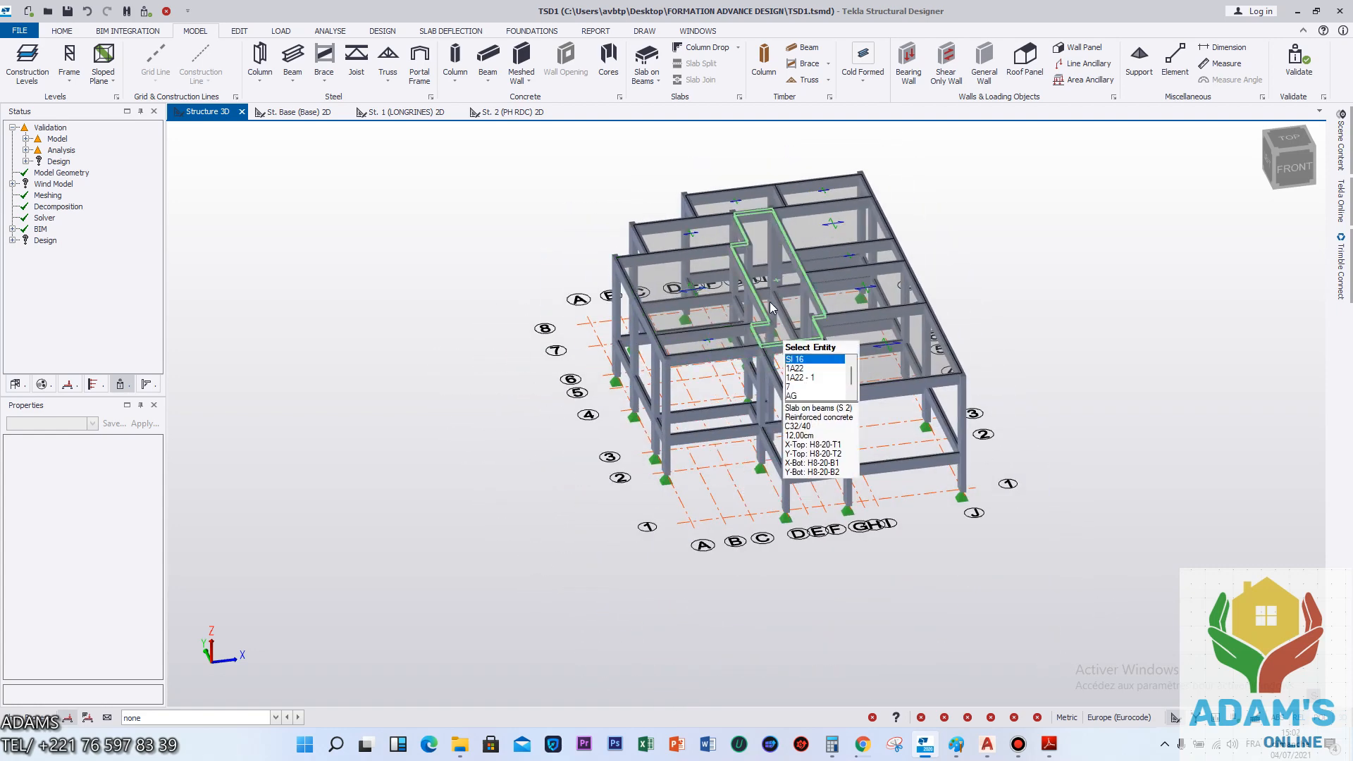
click(1018, 745)
click(985, 600)
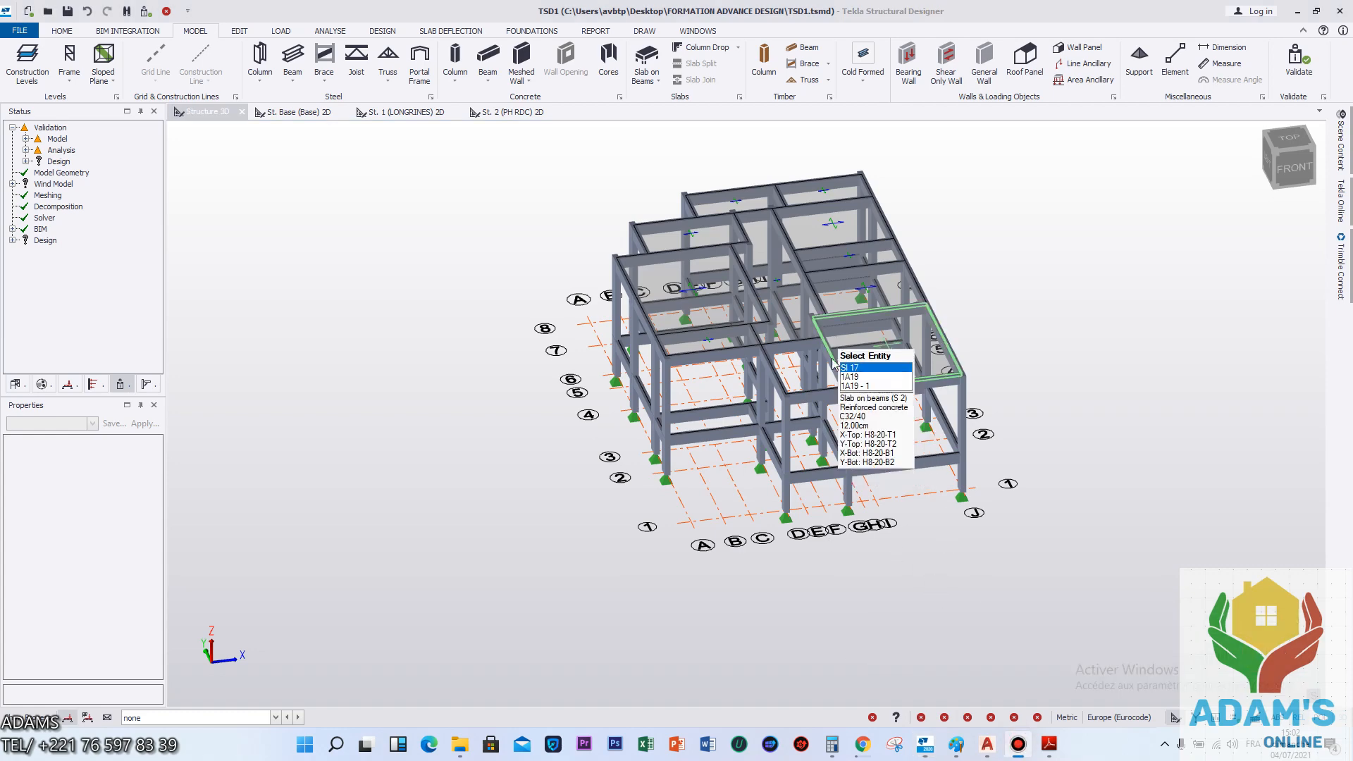
middle_drag(835, 338, 768, 376)
On the St. 2 (PH RDC) plan, delete the slabs in the G–J bay between 1 and 3, the central corridor, and the A–E, A–D and B–F bays.
click(509, 113)
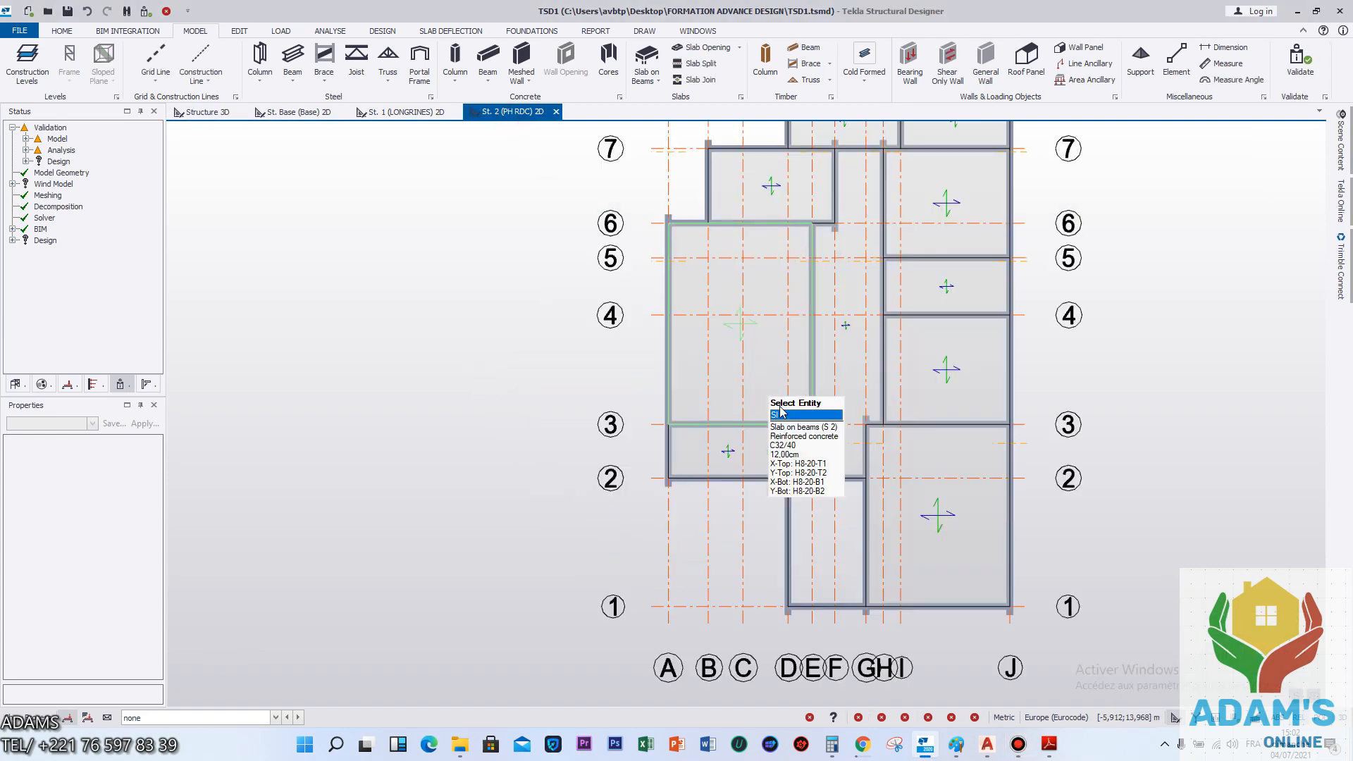
click(733, 398)
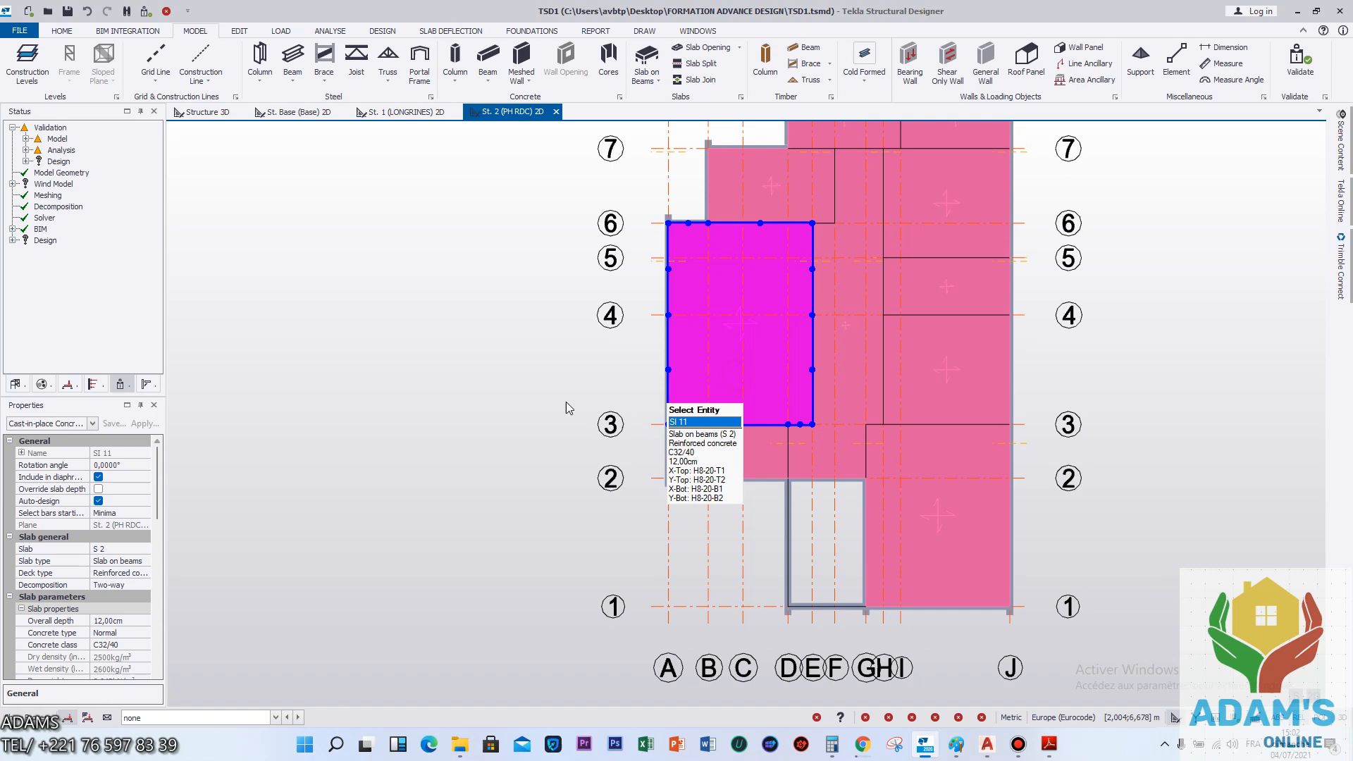
click(286, 455)
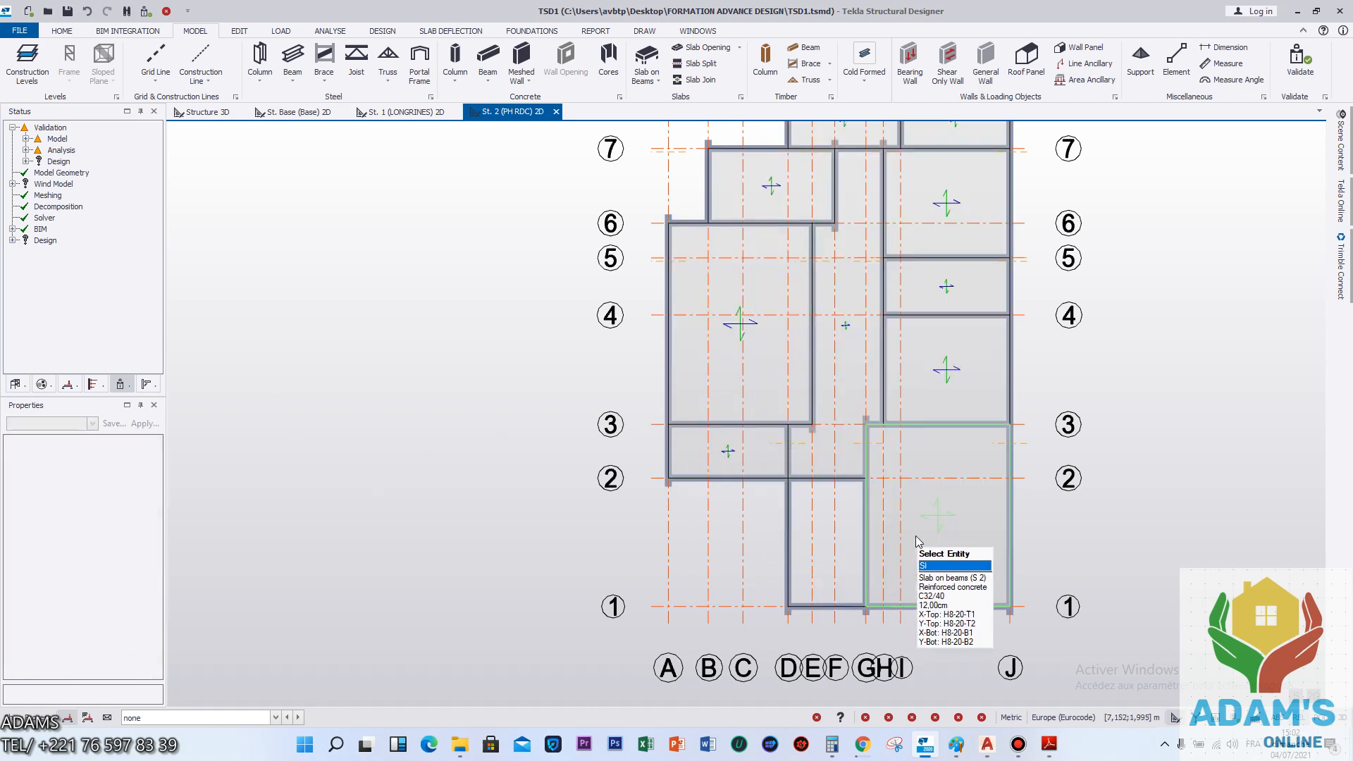
click(905, 523)
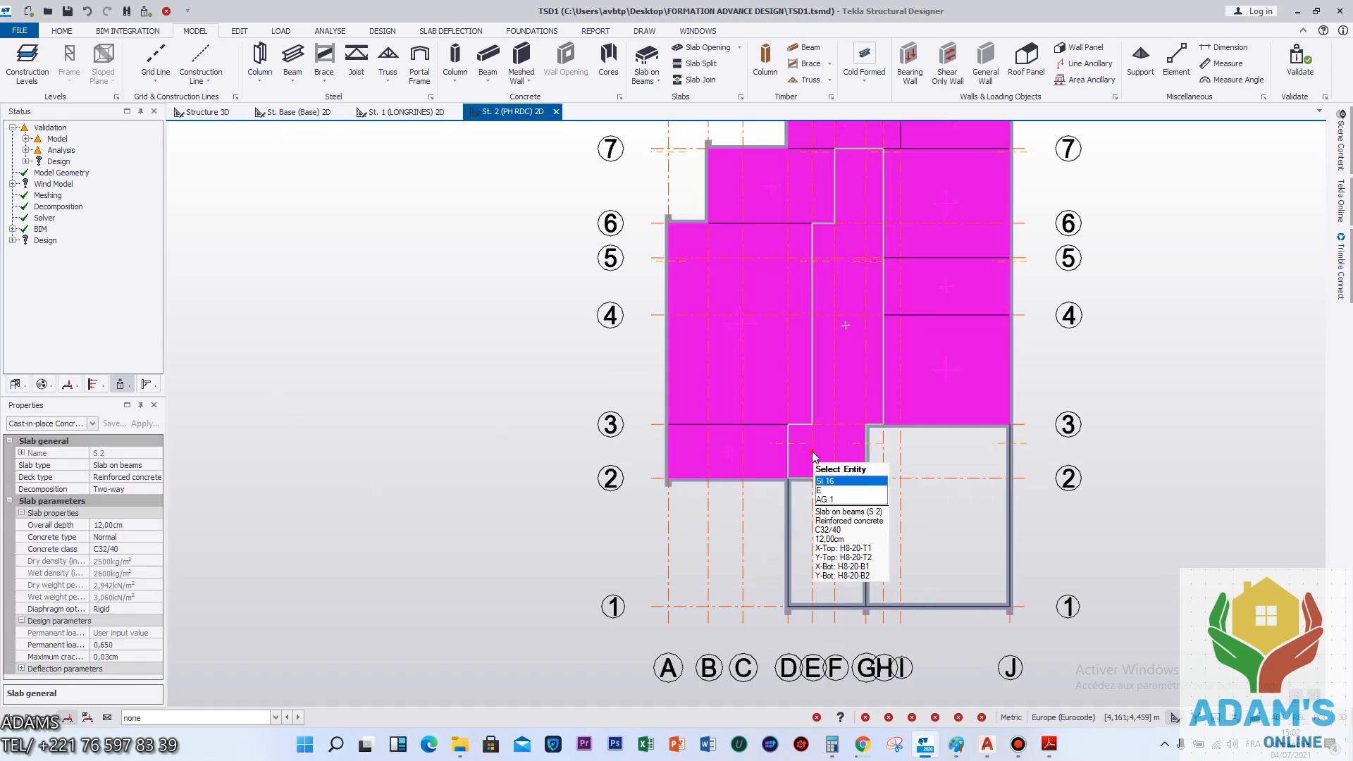
click(764, 384)
key(Delete)
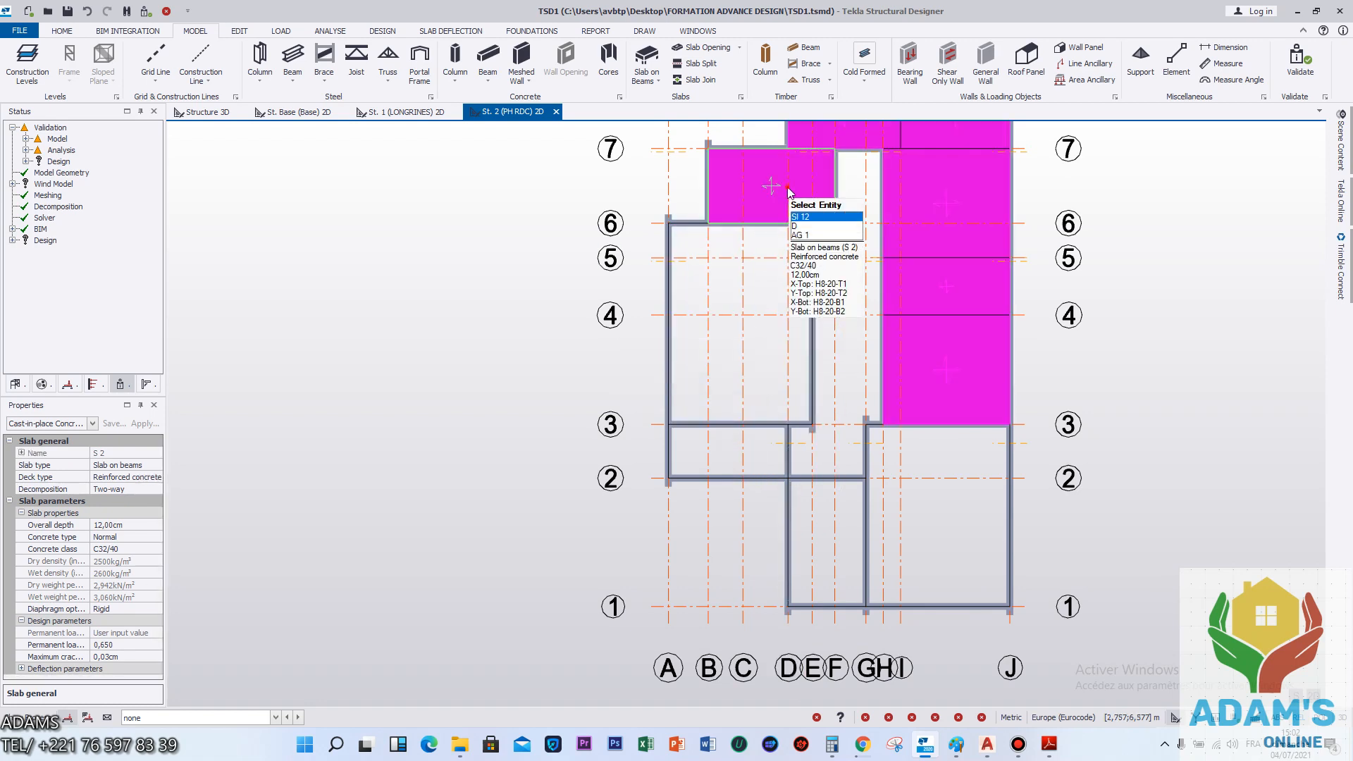
click(772, 184)
key(Delete)
scroll(831, 269, down, 2)
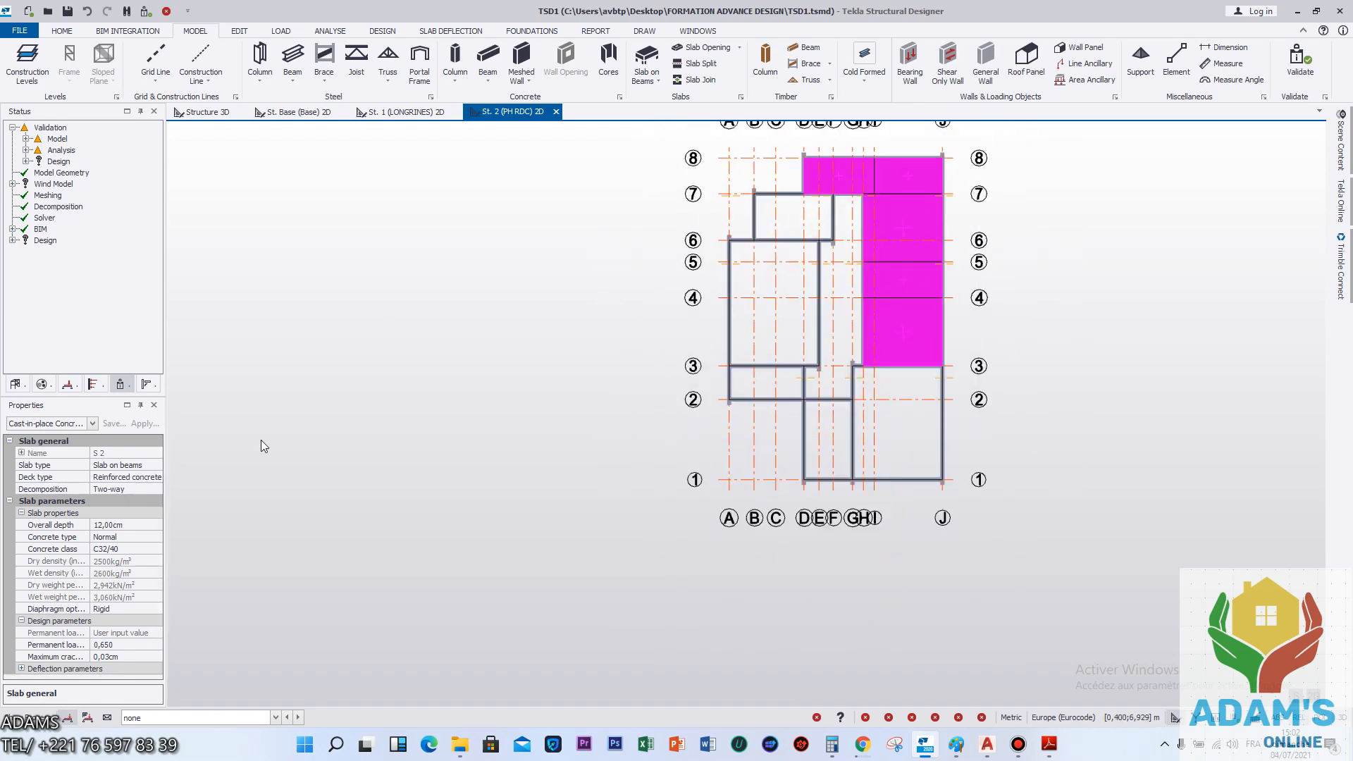
click(481, 378)
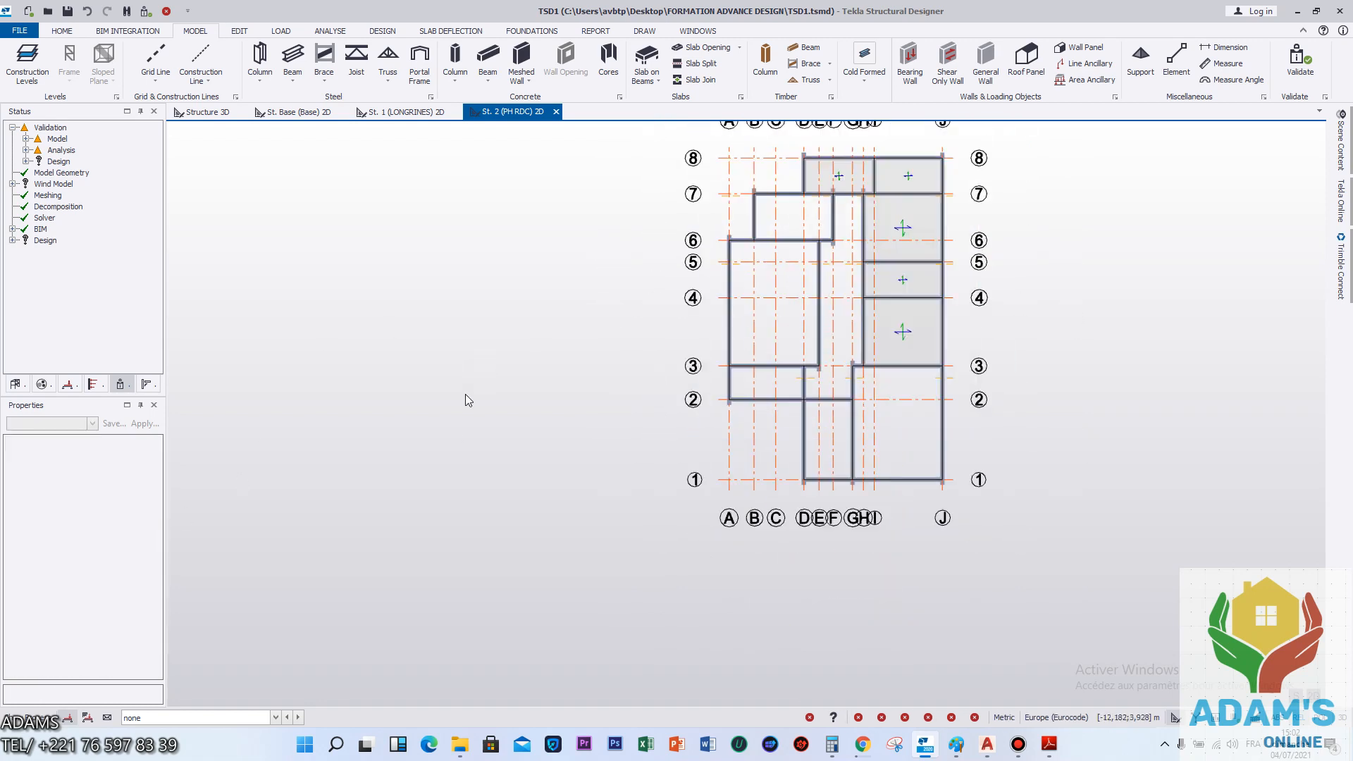
Create a slab-on-beams item belonging to slab S 2 in the A–E bay between grid lines 3 and 6.
click(644, 56)
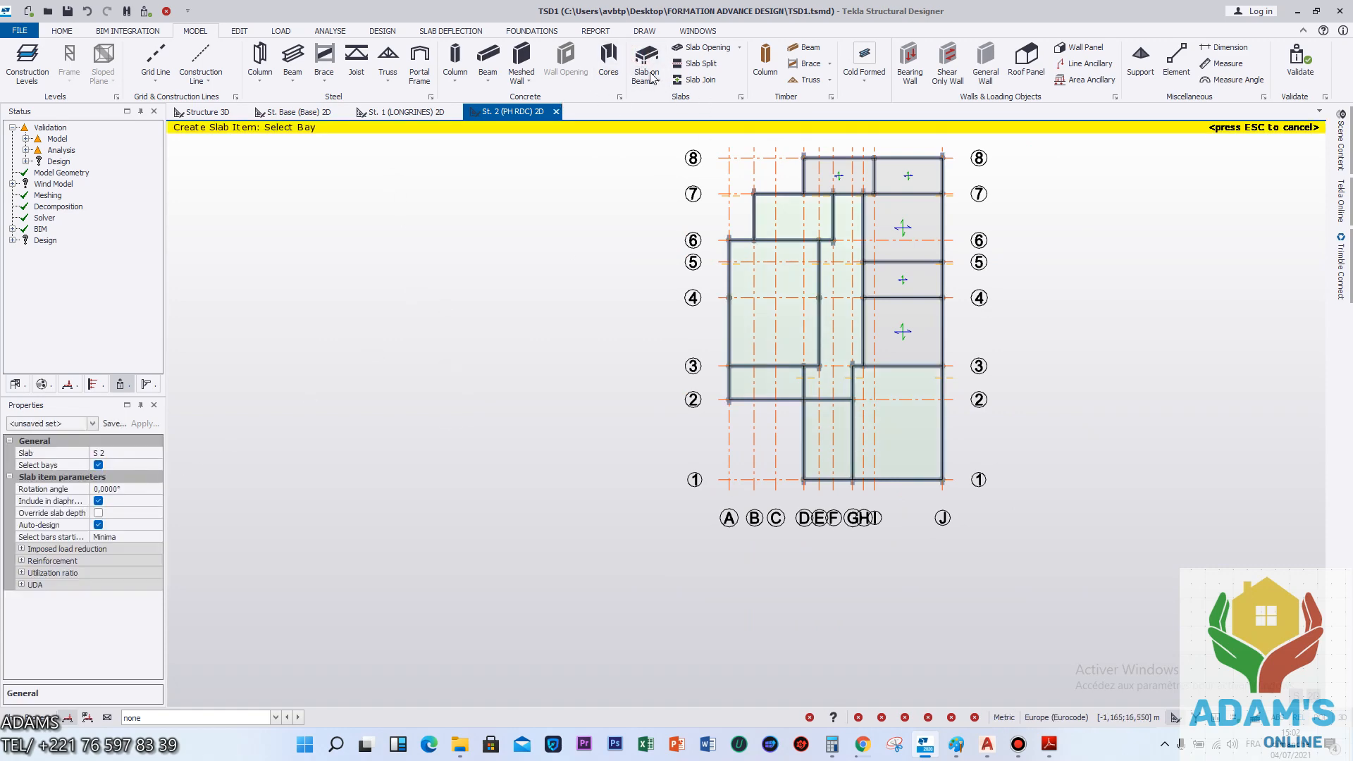
scroll(268, 381, up, 3)
scroll(296, 379, down, 5)
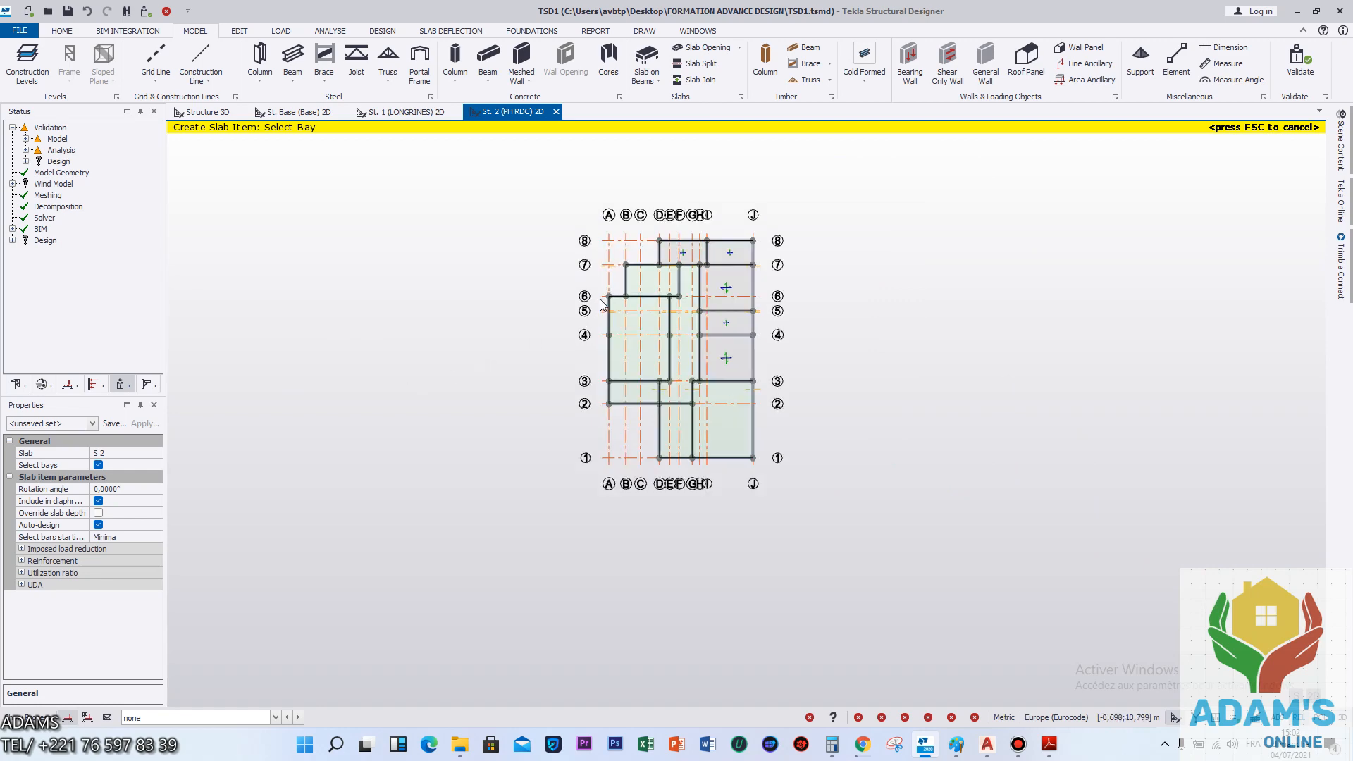
scroll(602, 305, up, 4)
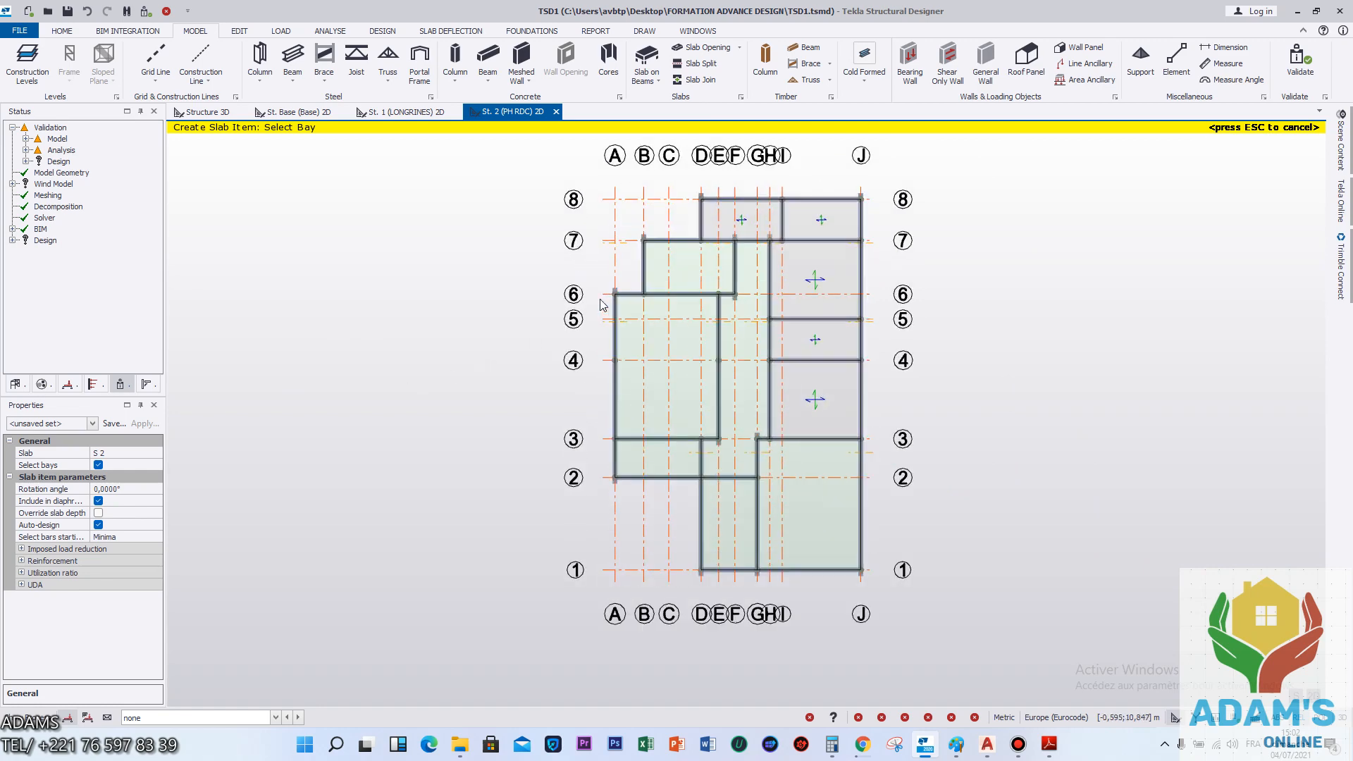
click(634, 327)
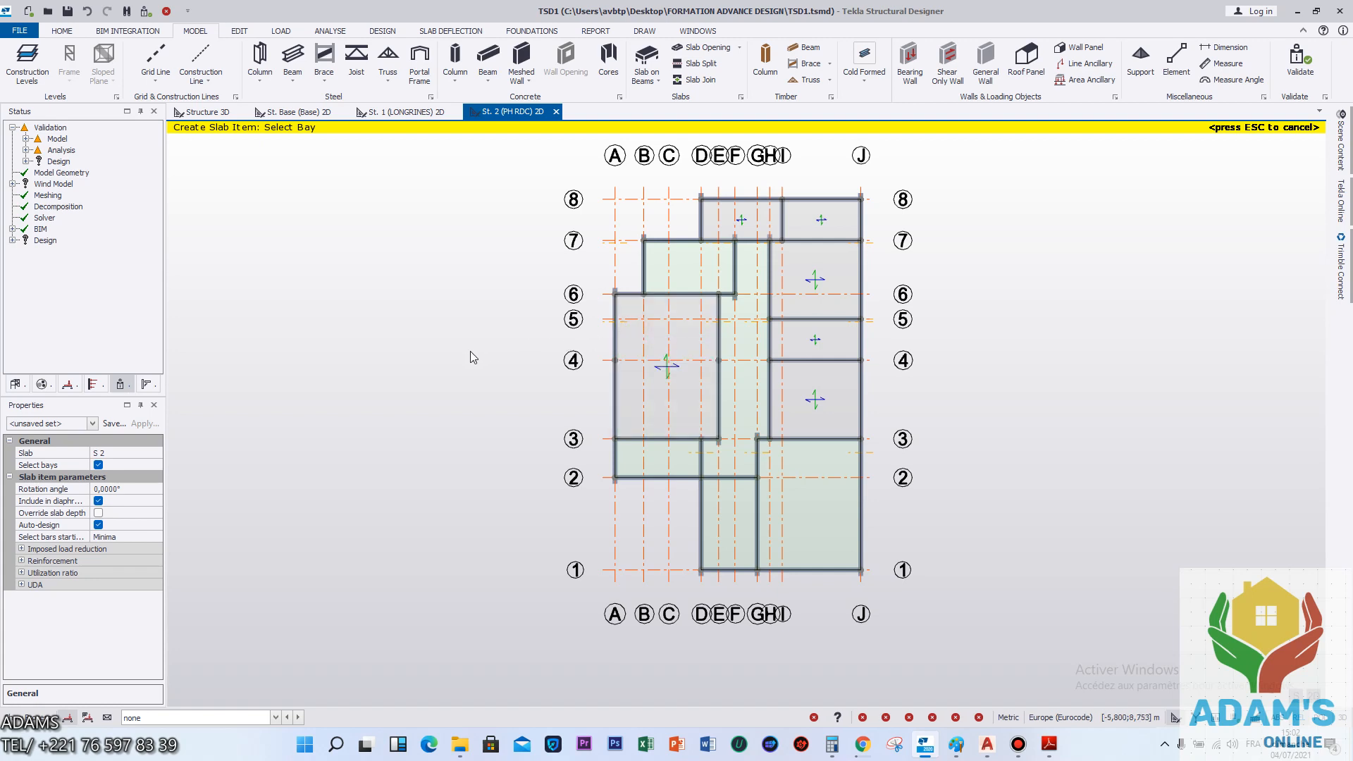
click(470, 353)
key(Escape)
Set the decomposition of the slab in the A–E bay between 3 and 6 to One-way.
click(668, 401)
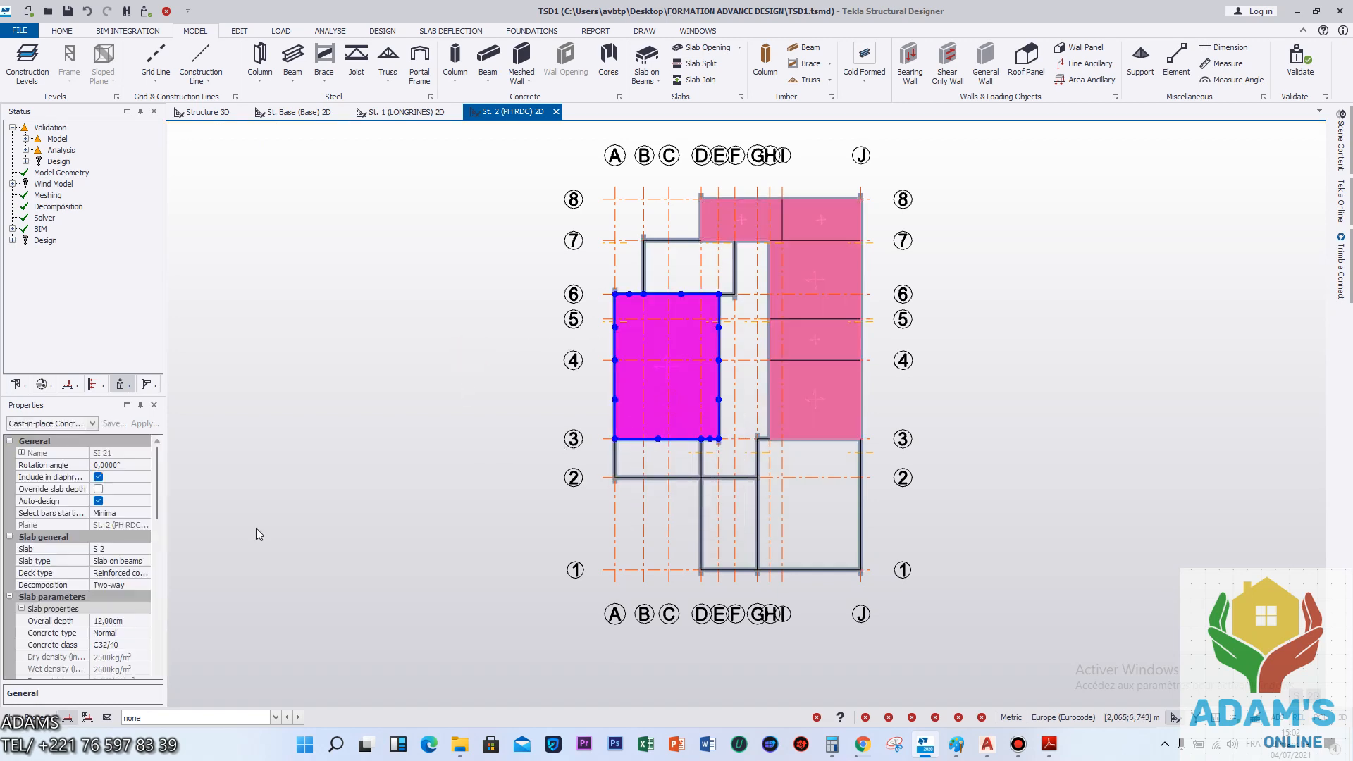
click(112, 585)
click(144, 586)
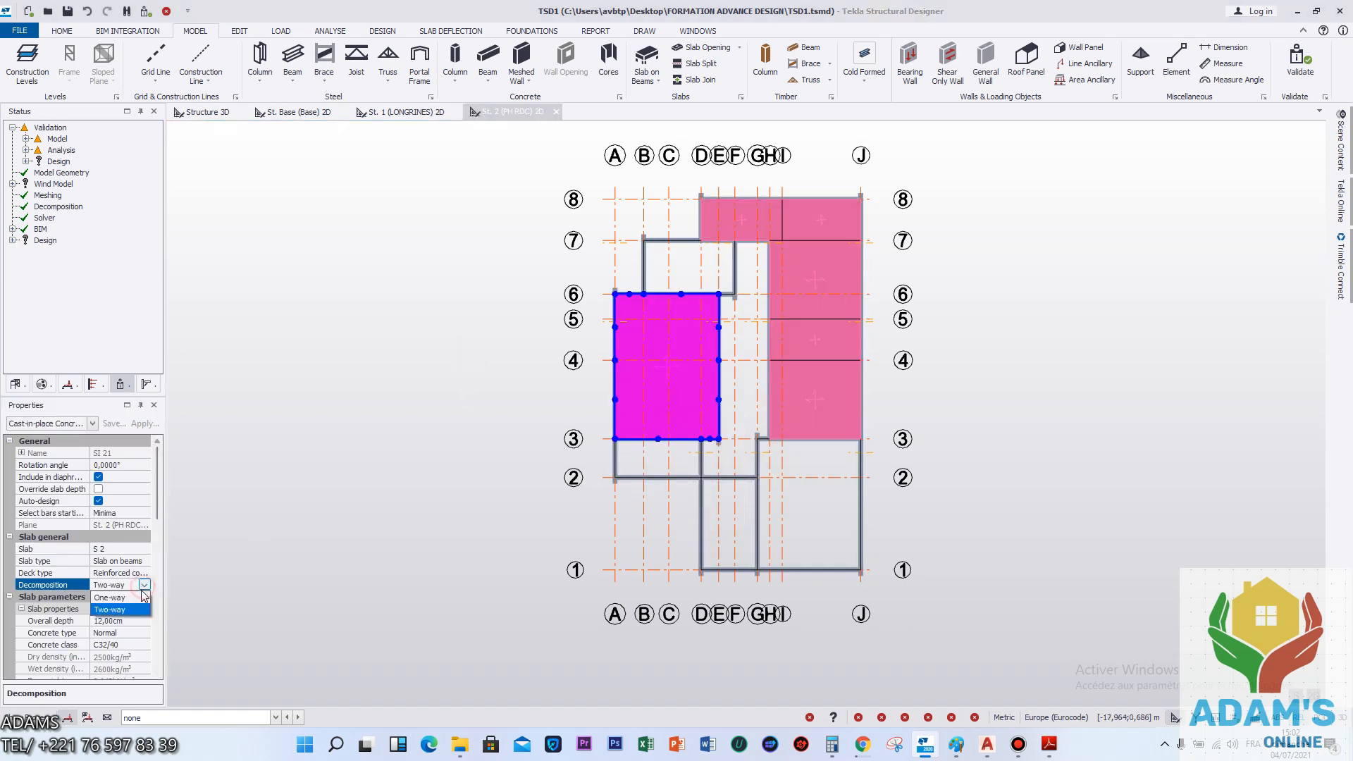
click(118, 597)
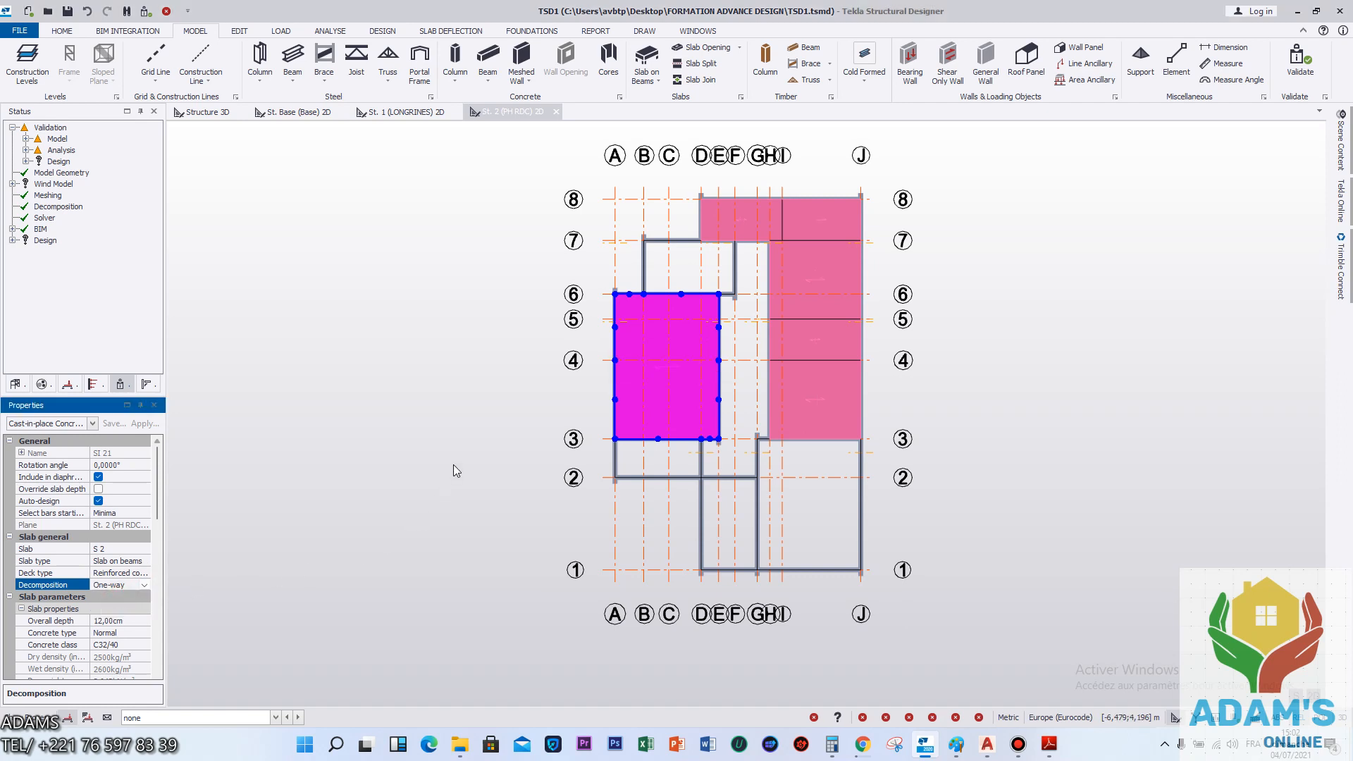
Set the slab type of the A–E slab between 3 and 6 to Precast.
click(113, 561)
click(145, 561)
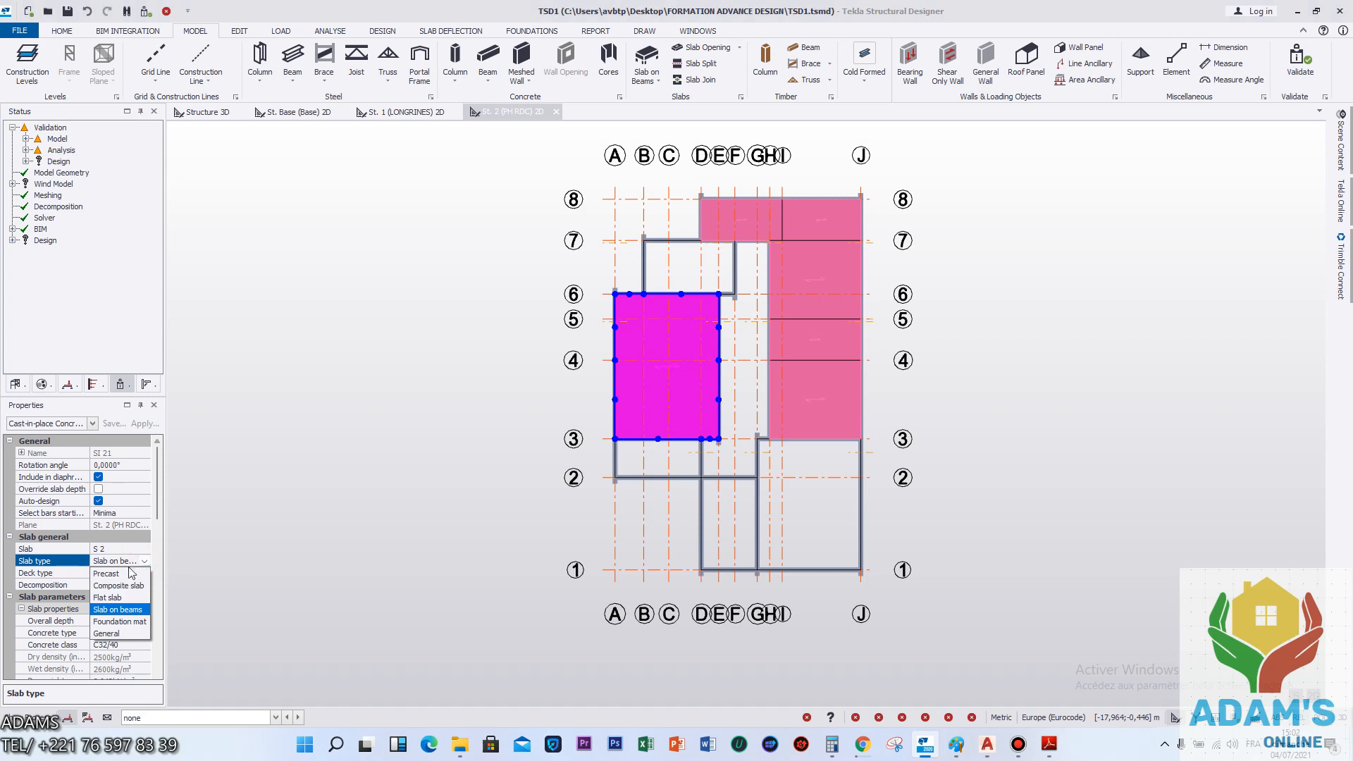
click(103, 573)
scroll(654, 388, up, 3)
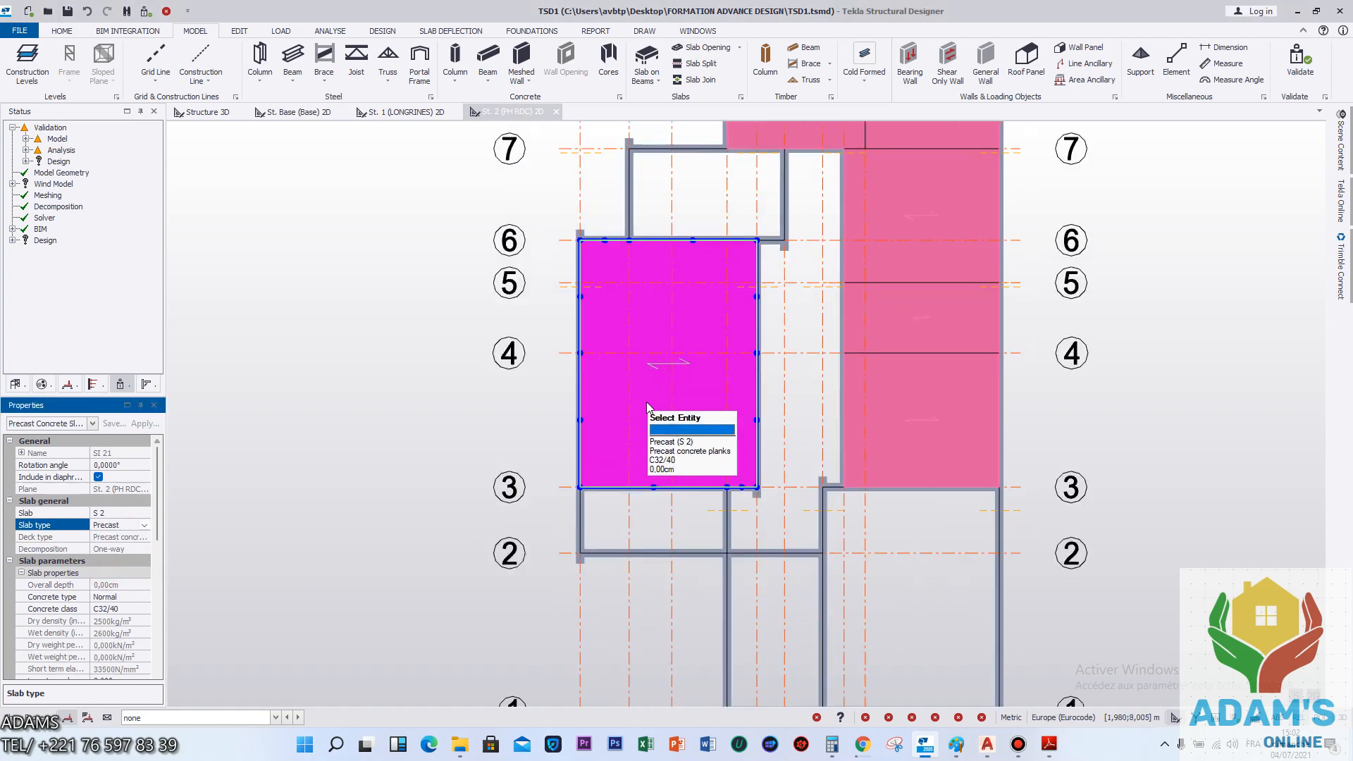
click(653, 436)
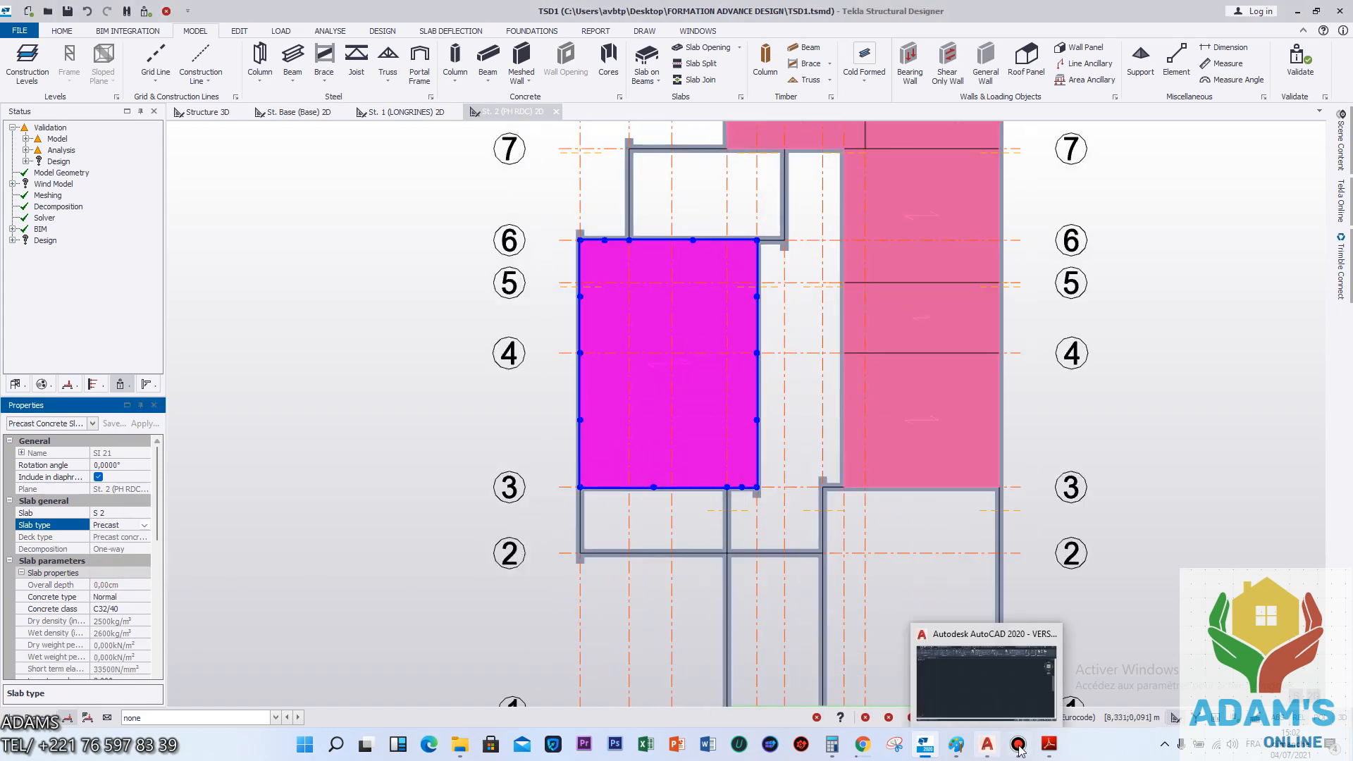
click(1057, 729)
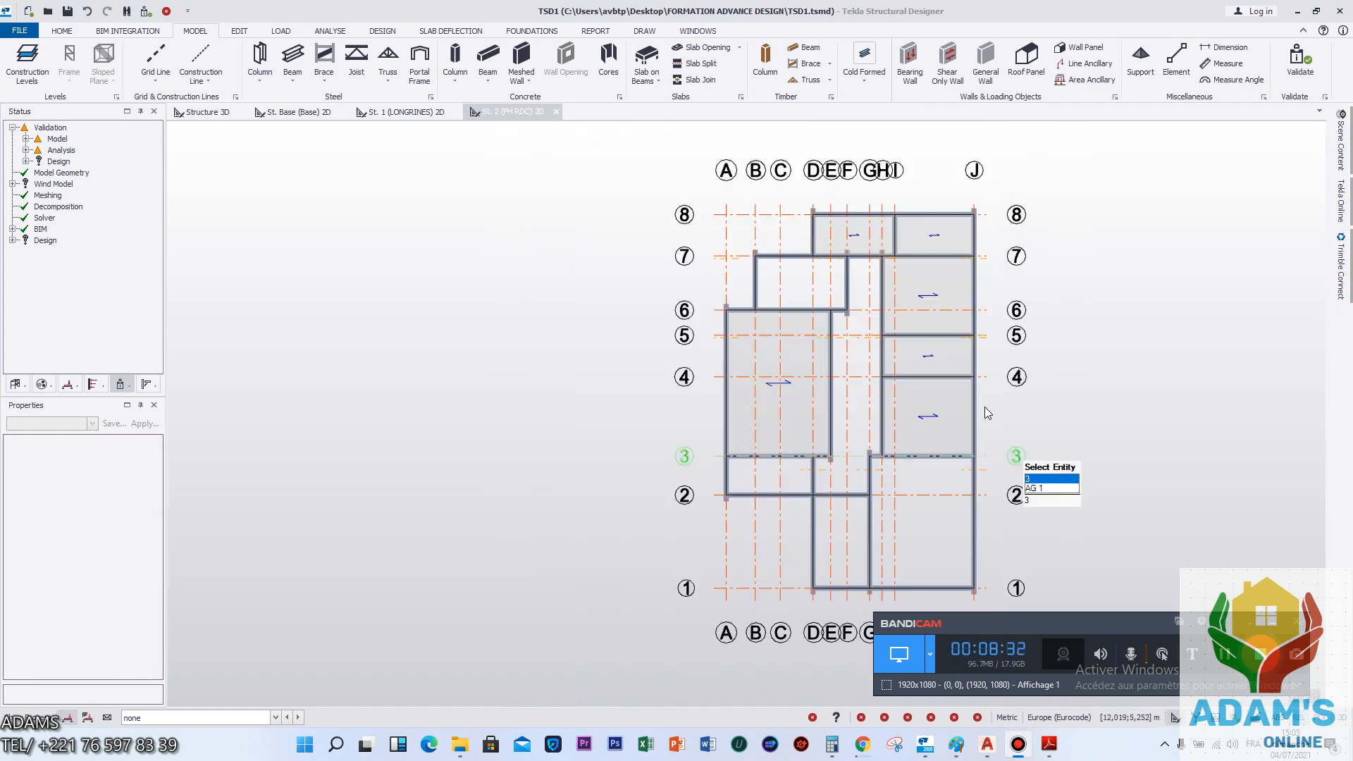
click(1273, 626)
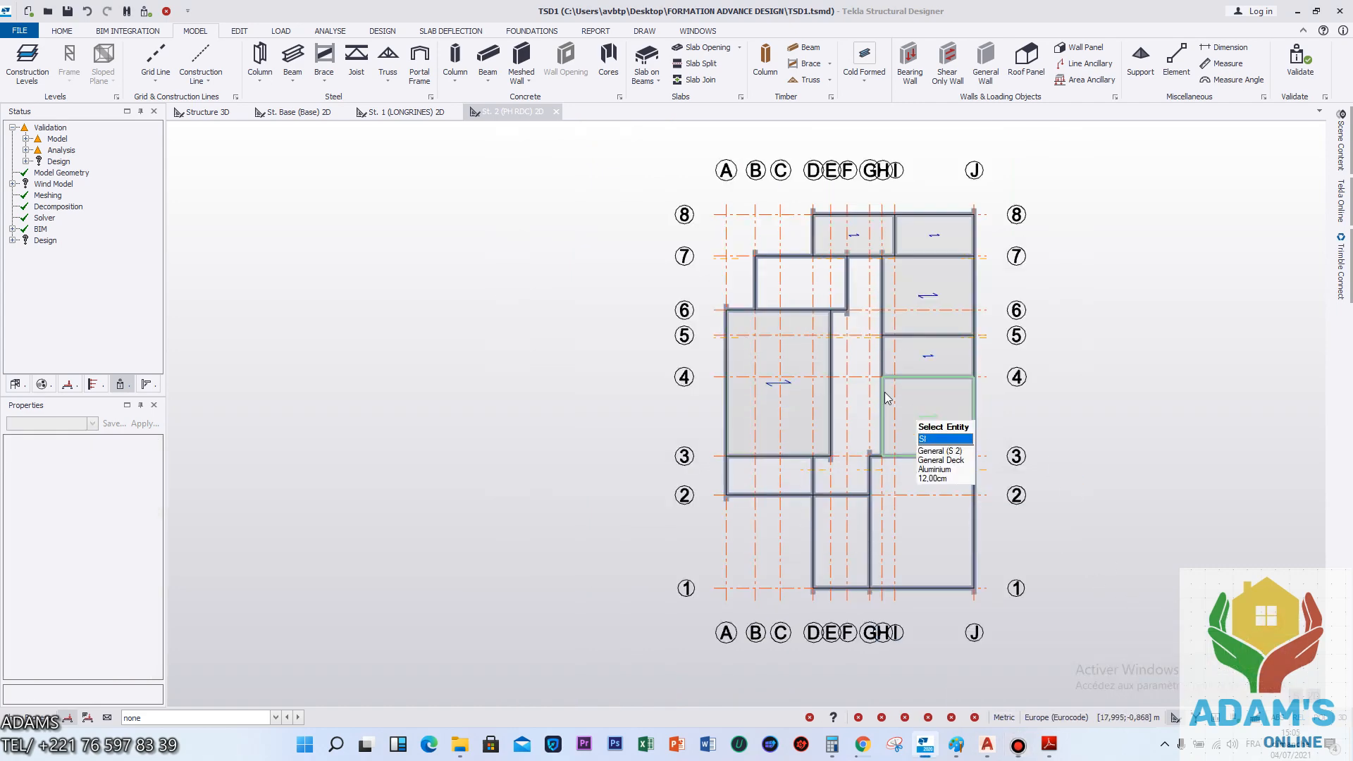
Delete the slab items in the H–J bays from 3 to 7 and in the D–I and I–J bays between 7 and 8.
scroll(827, 272, up, 2)
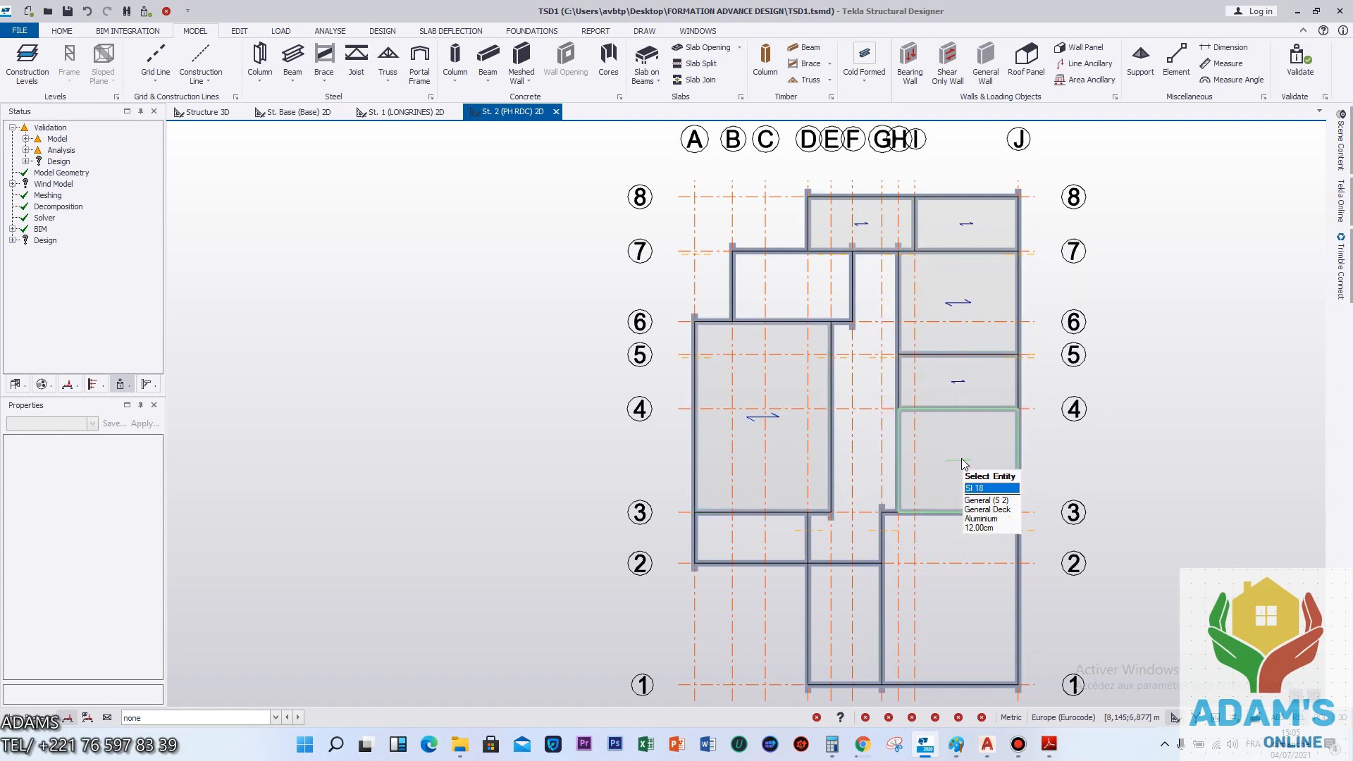
click(957, 490)
key(Delete)
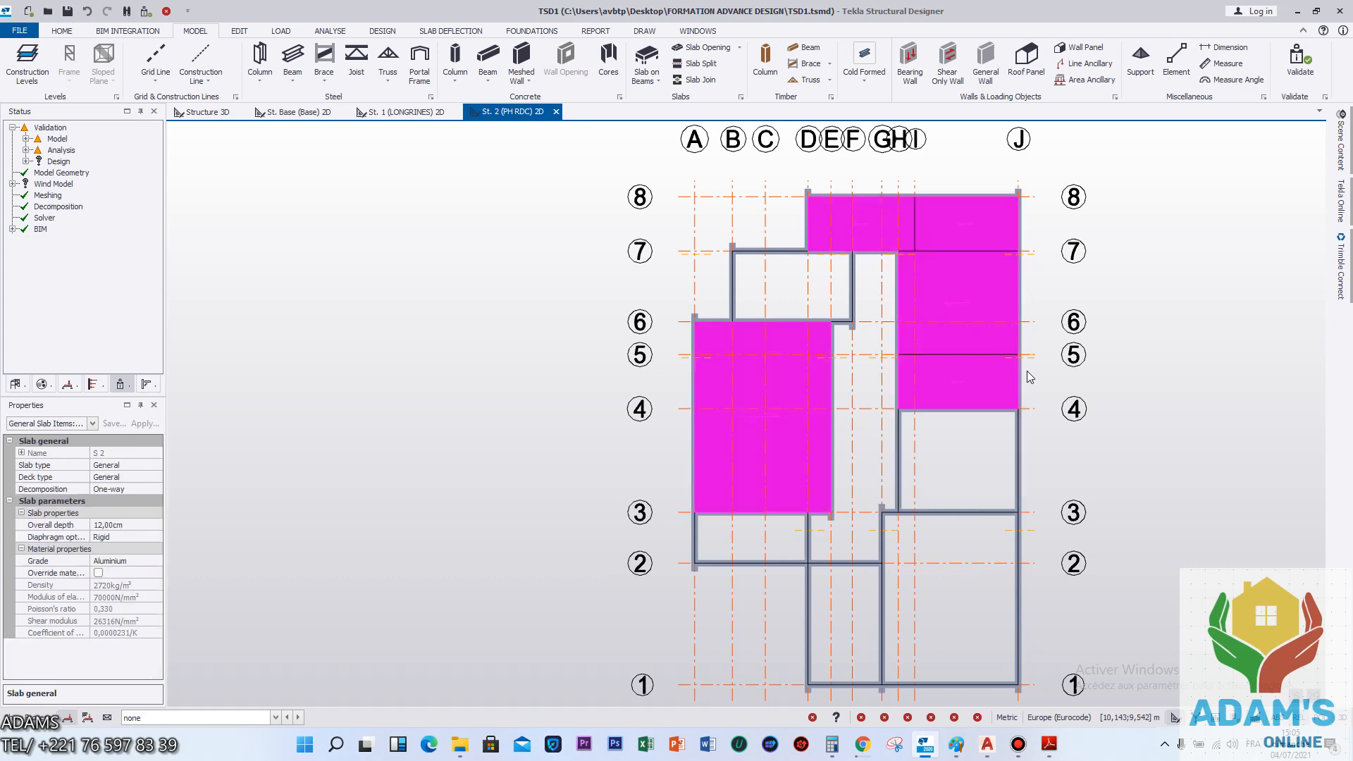
click(961, 395)
key(Delete)
click(977, 332)
key(Delete)
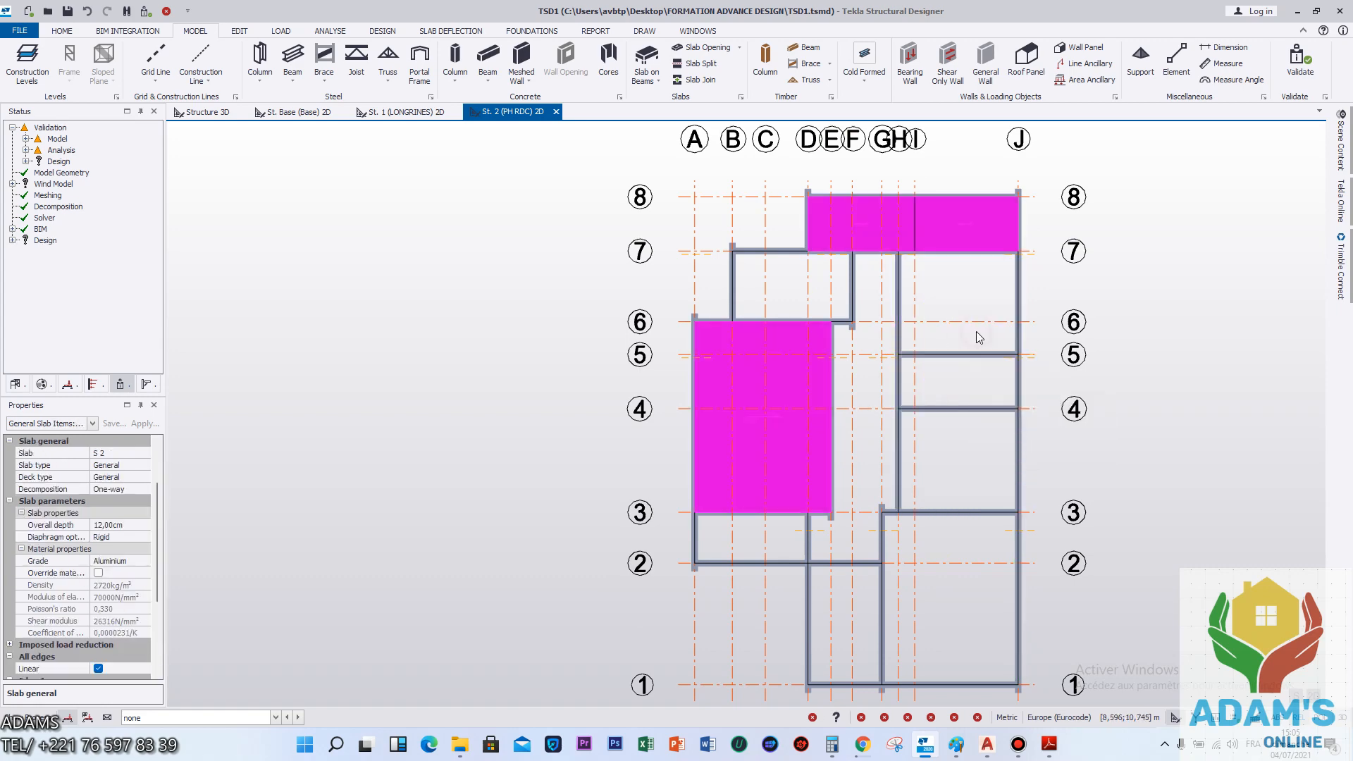
click(979, 238)
key(Delete)
click(871, 245)
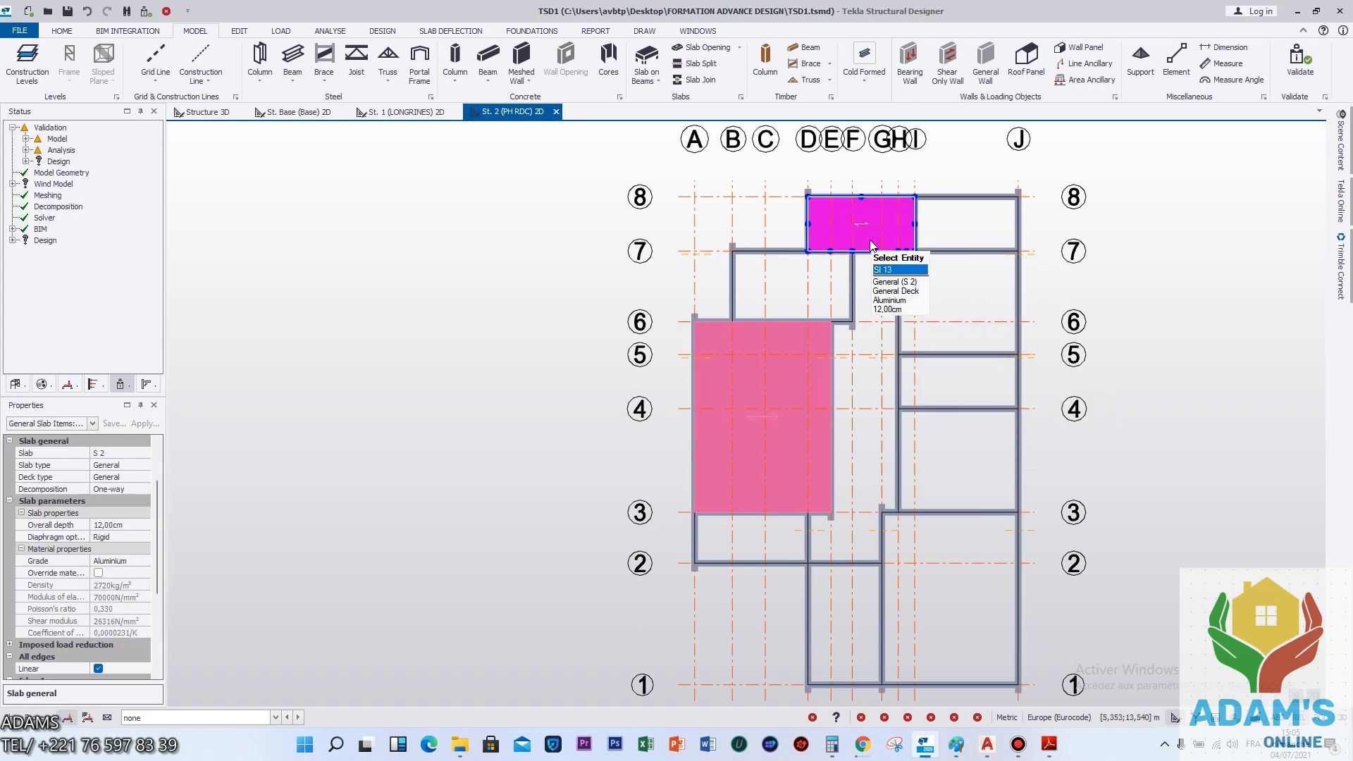
key(Delete)
scroll(867, 253, down, 2)
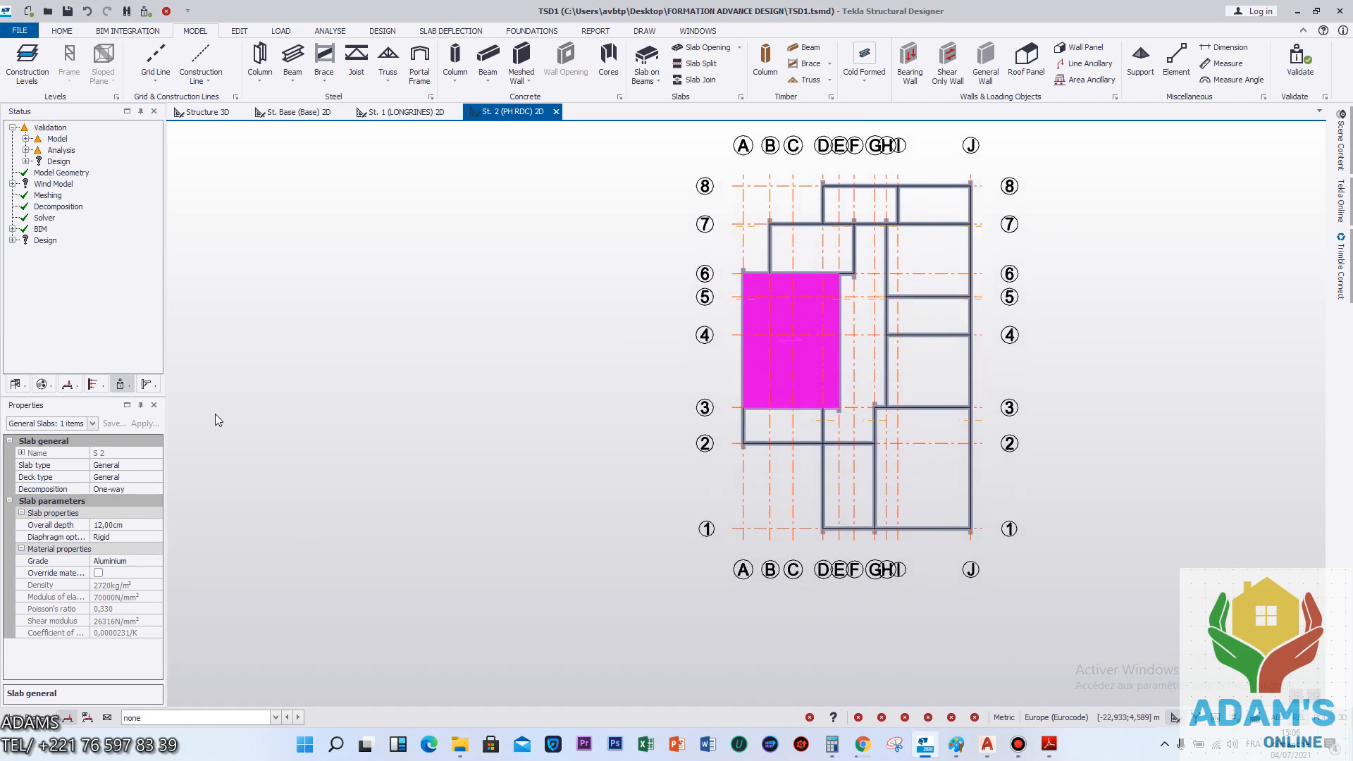
scroll(273, 293, up, 2)
scroll(580, 139, down, 2)
scroll(183, 413, up, 1)
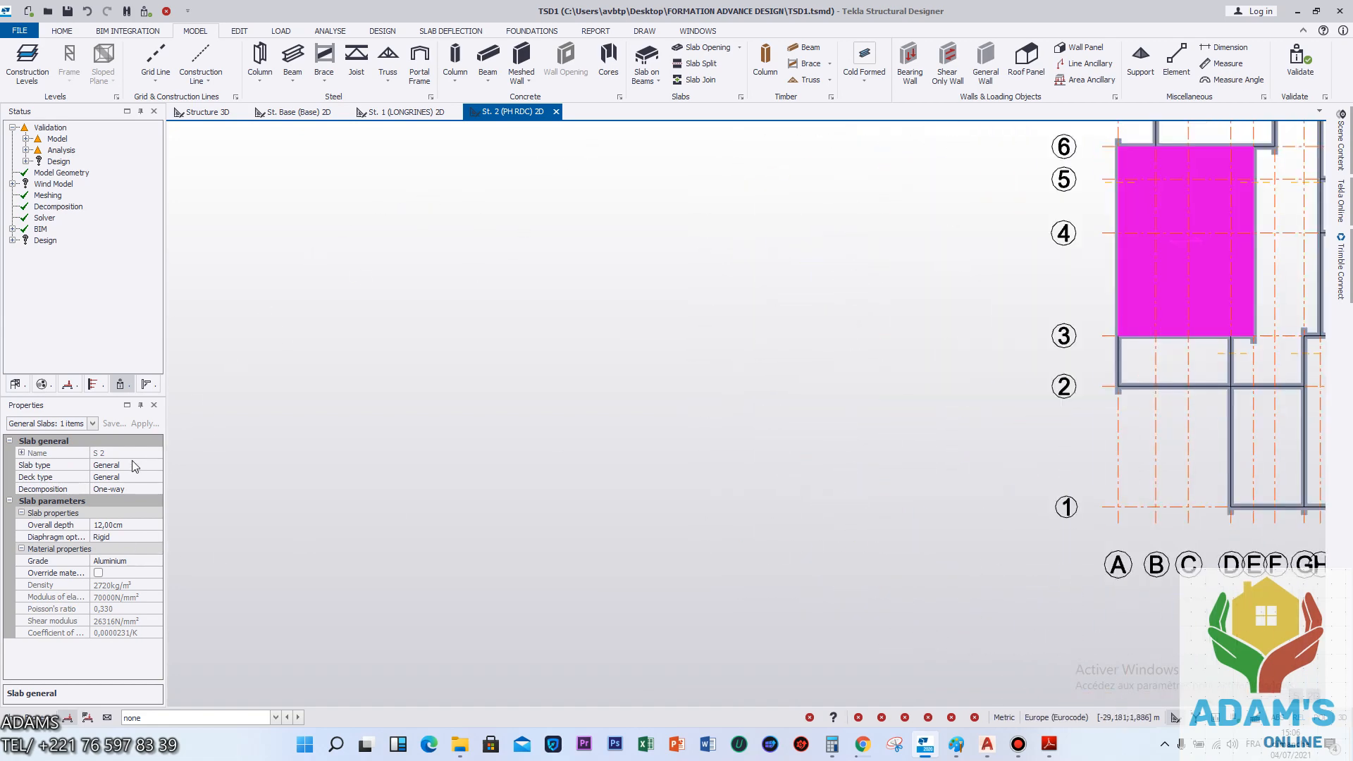
click(152, 453)
scroll(442, 433, down, 3)
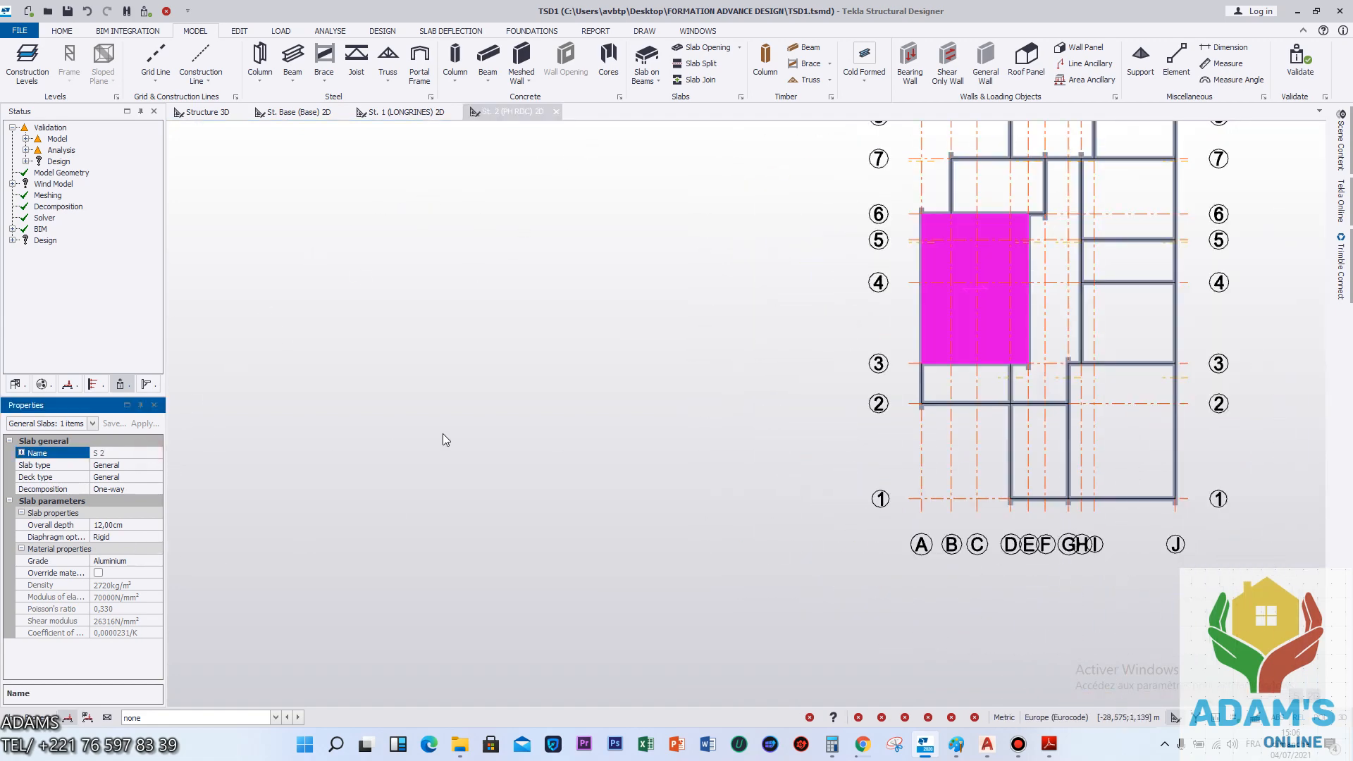
Create a new two-way slab on beams in the three H–J bays from 3 to 7, the B–F bay, and the D–I bay between 7 and 8.
click(643, 63)
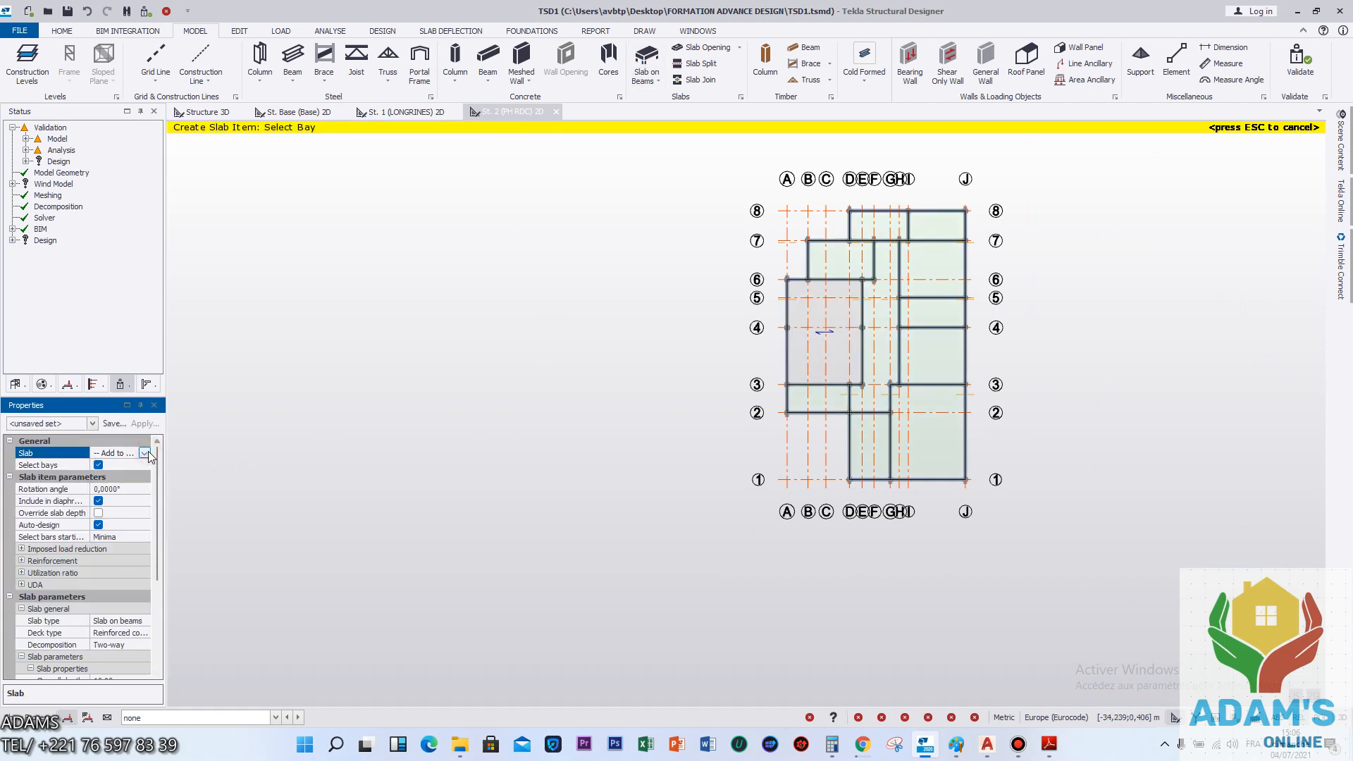
click(145, 453)
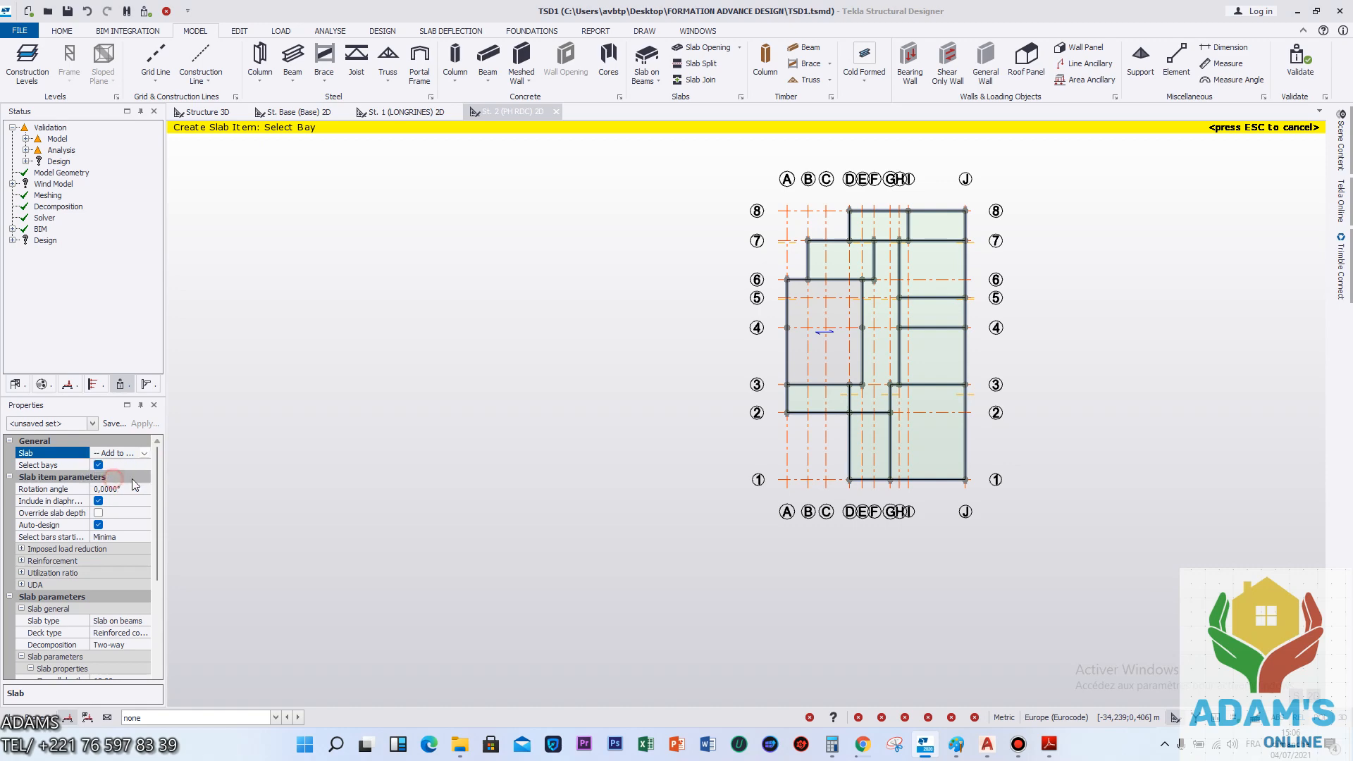
scroll(871, 323, up, 3)
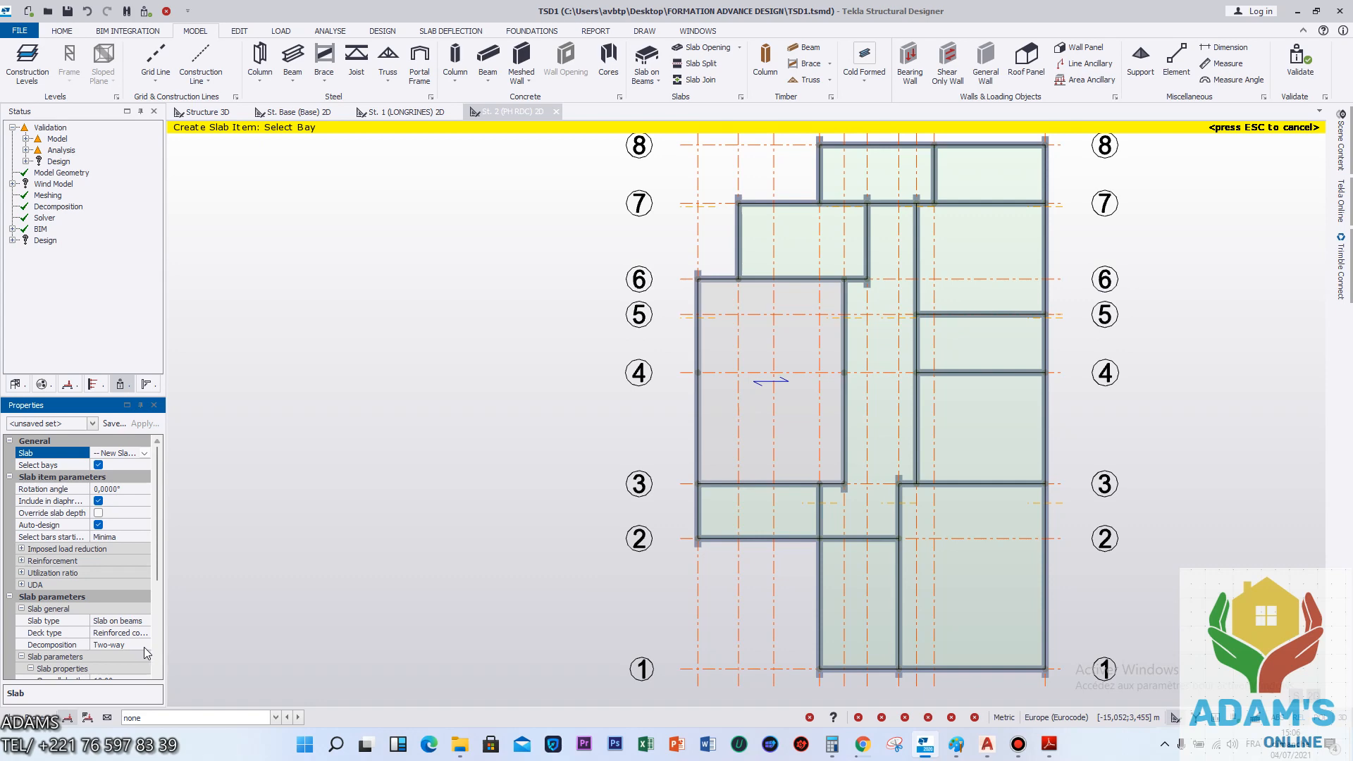
scroll(946, 407, down, 2)
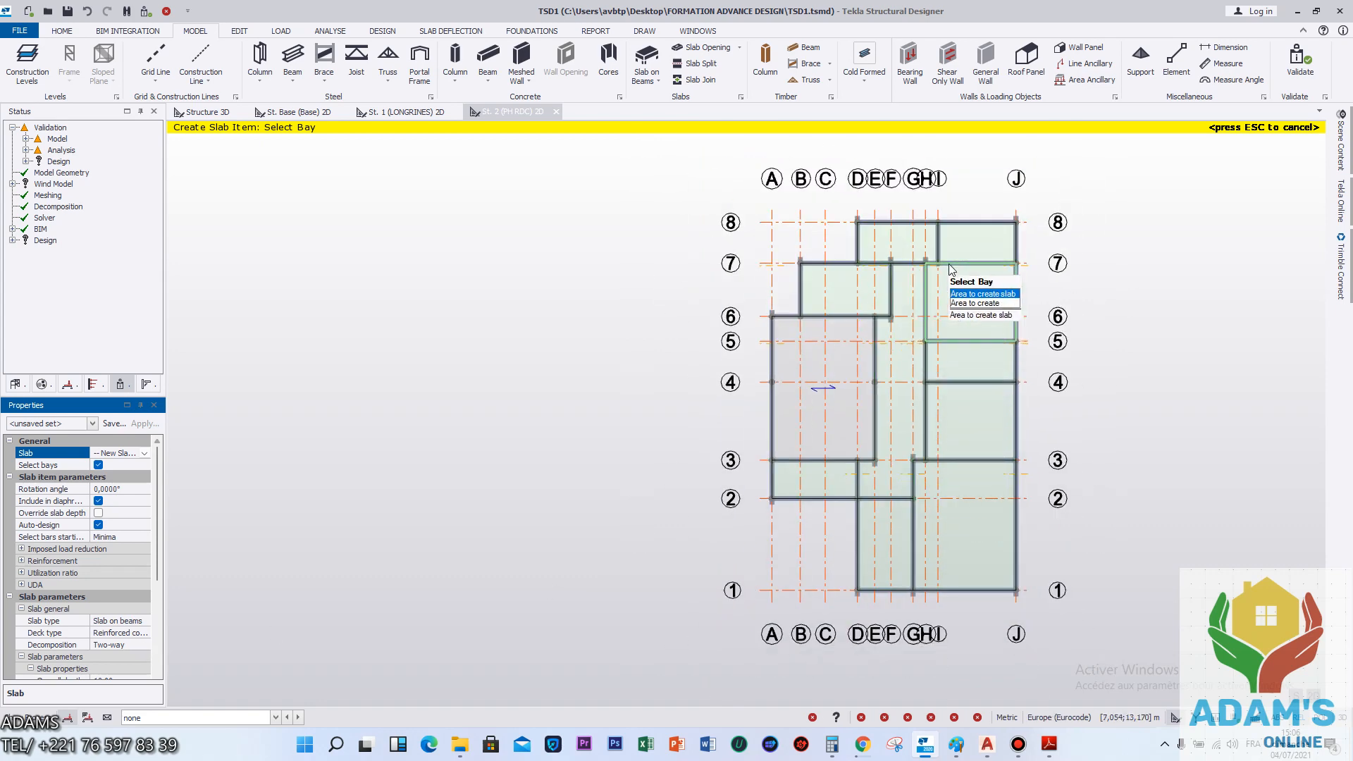
click(964, 299)
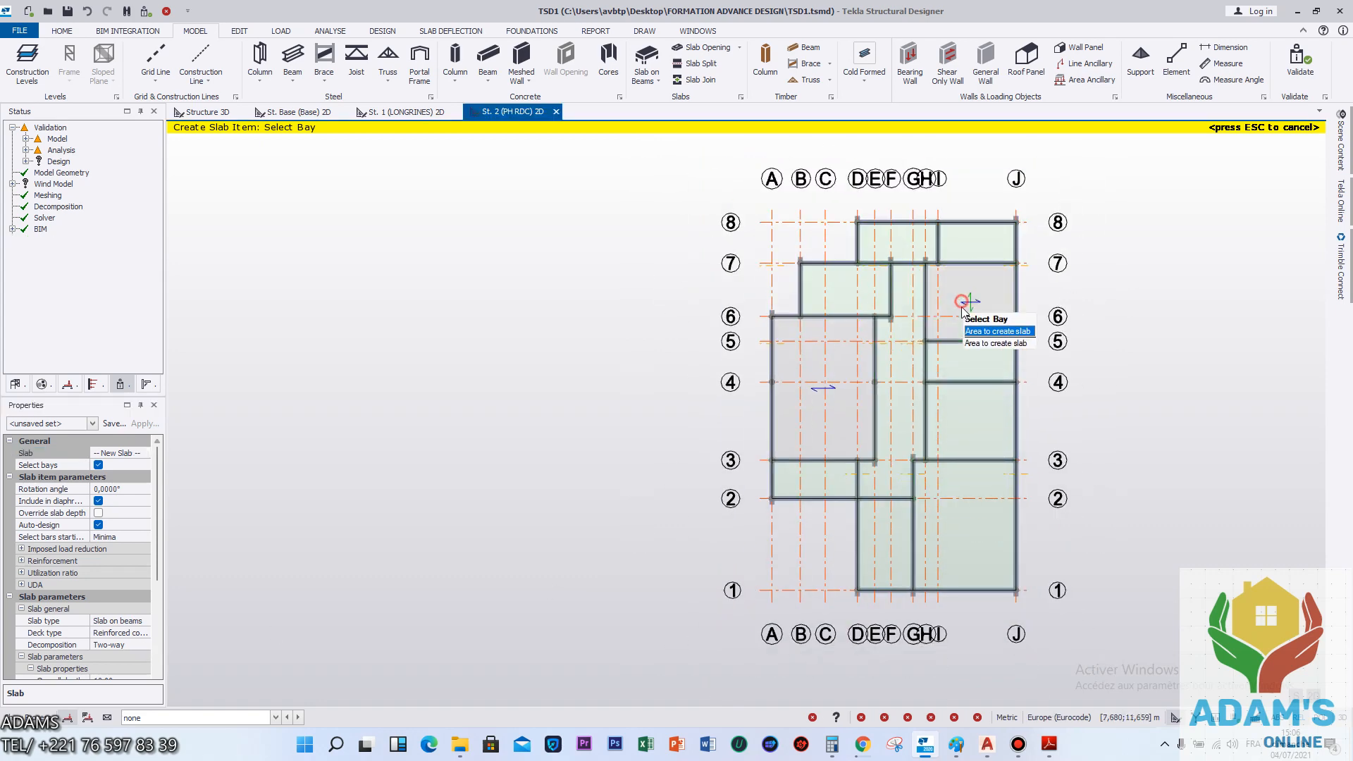
click(960, 408)
click(974, 363)
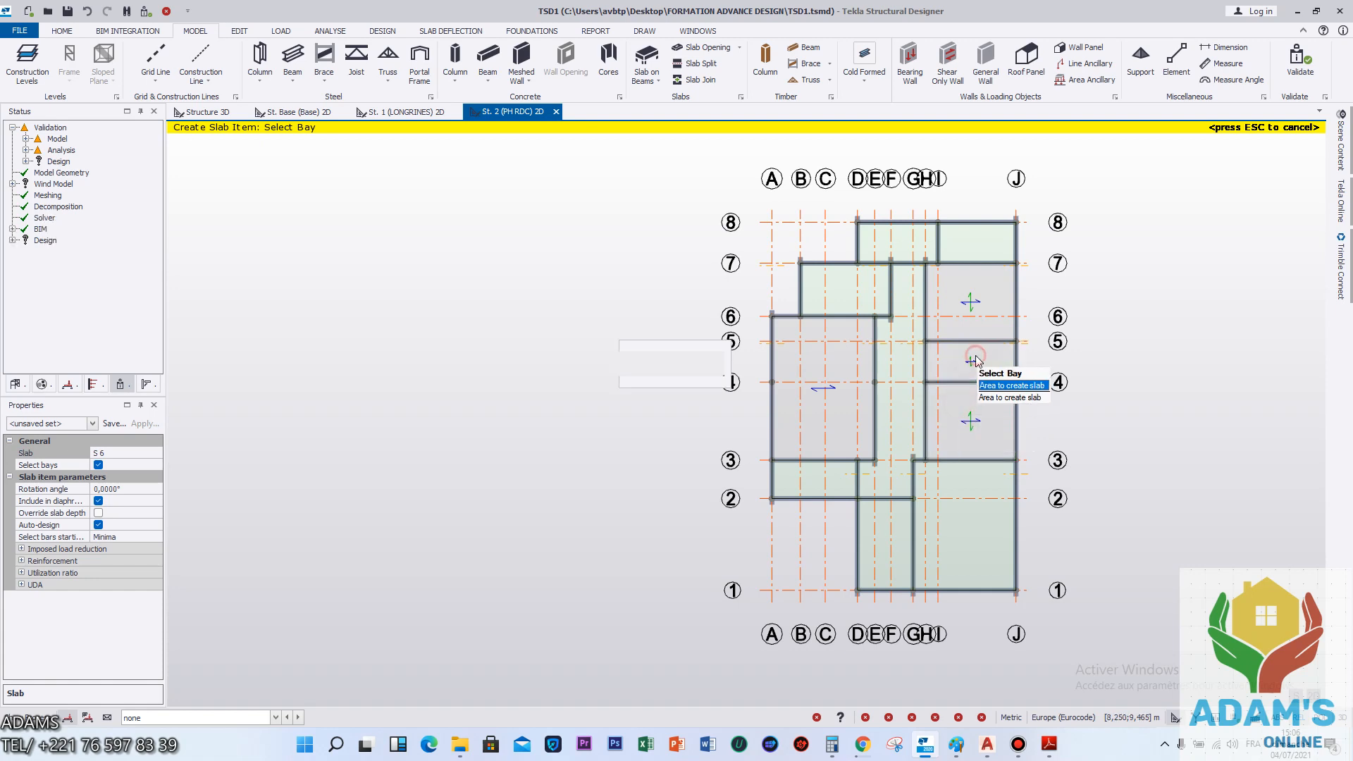
click(873, 292)
click(894, 249)
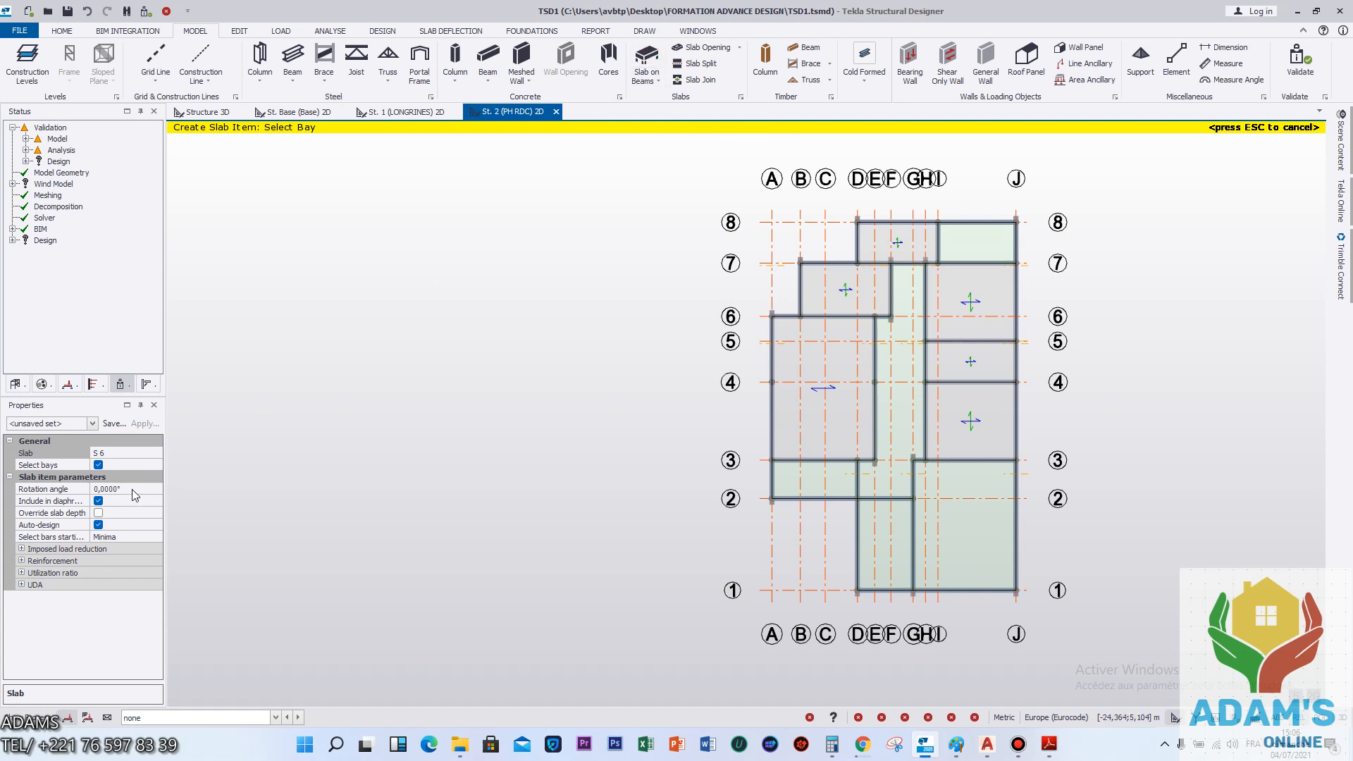
Create another new slab on beams with One-way decomposition in the G–J bay between 1 and 3.
click(157, 454)
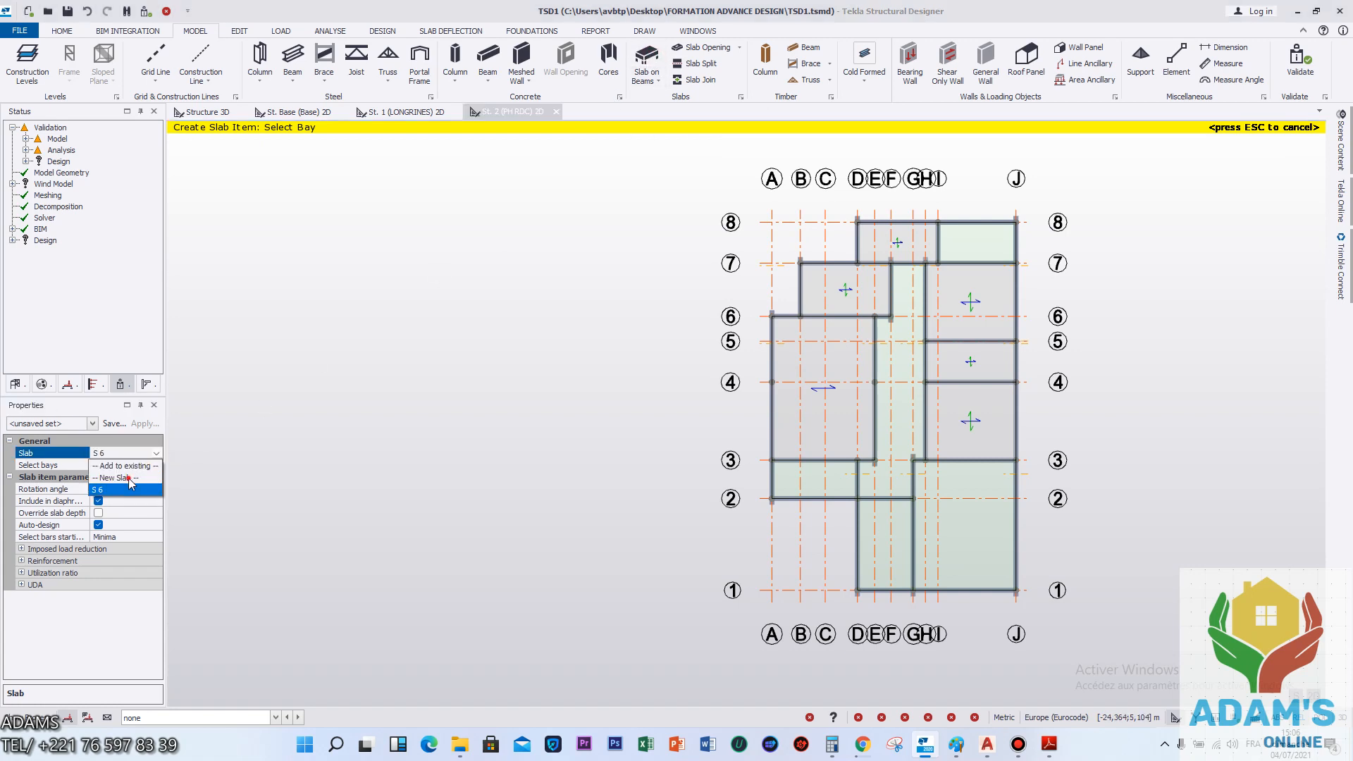
click(120, 479)
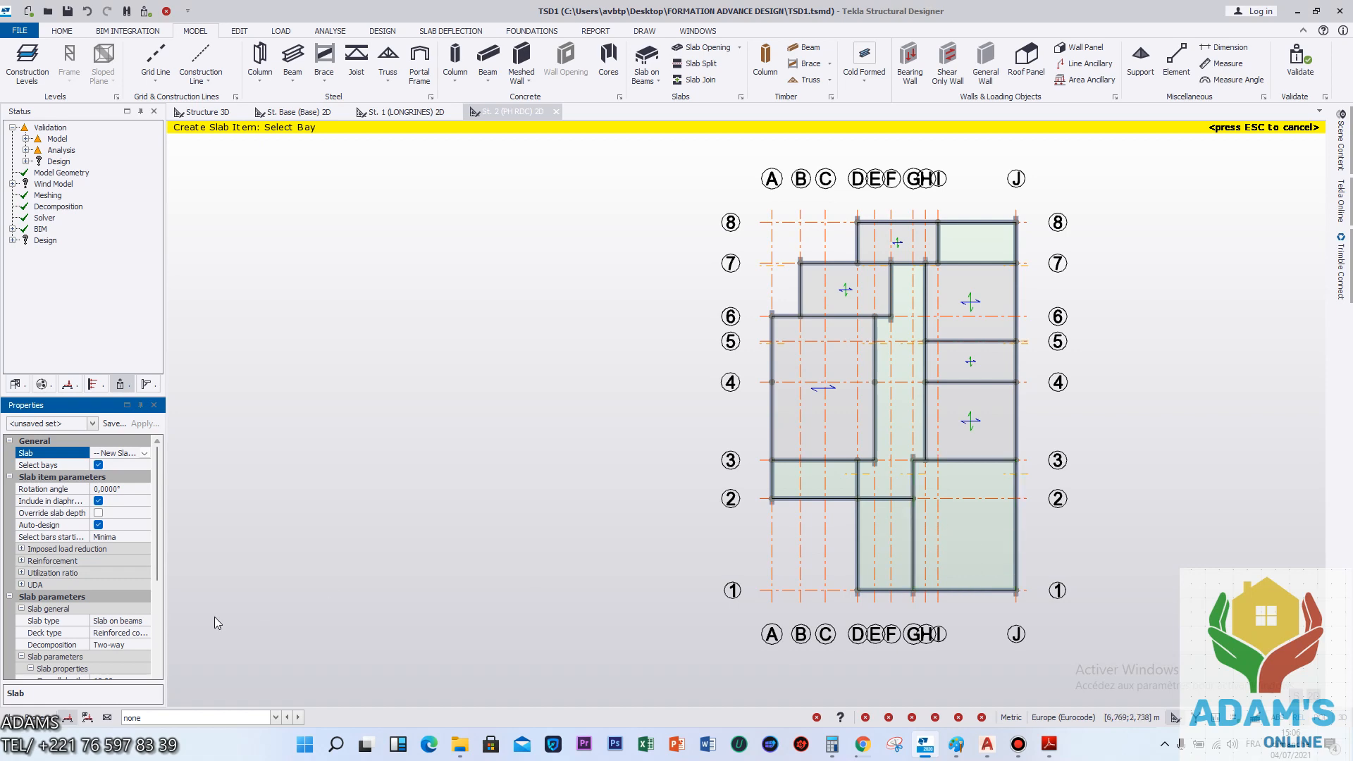
drag(158, 530, 158, 597)
click(145, 513)
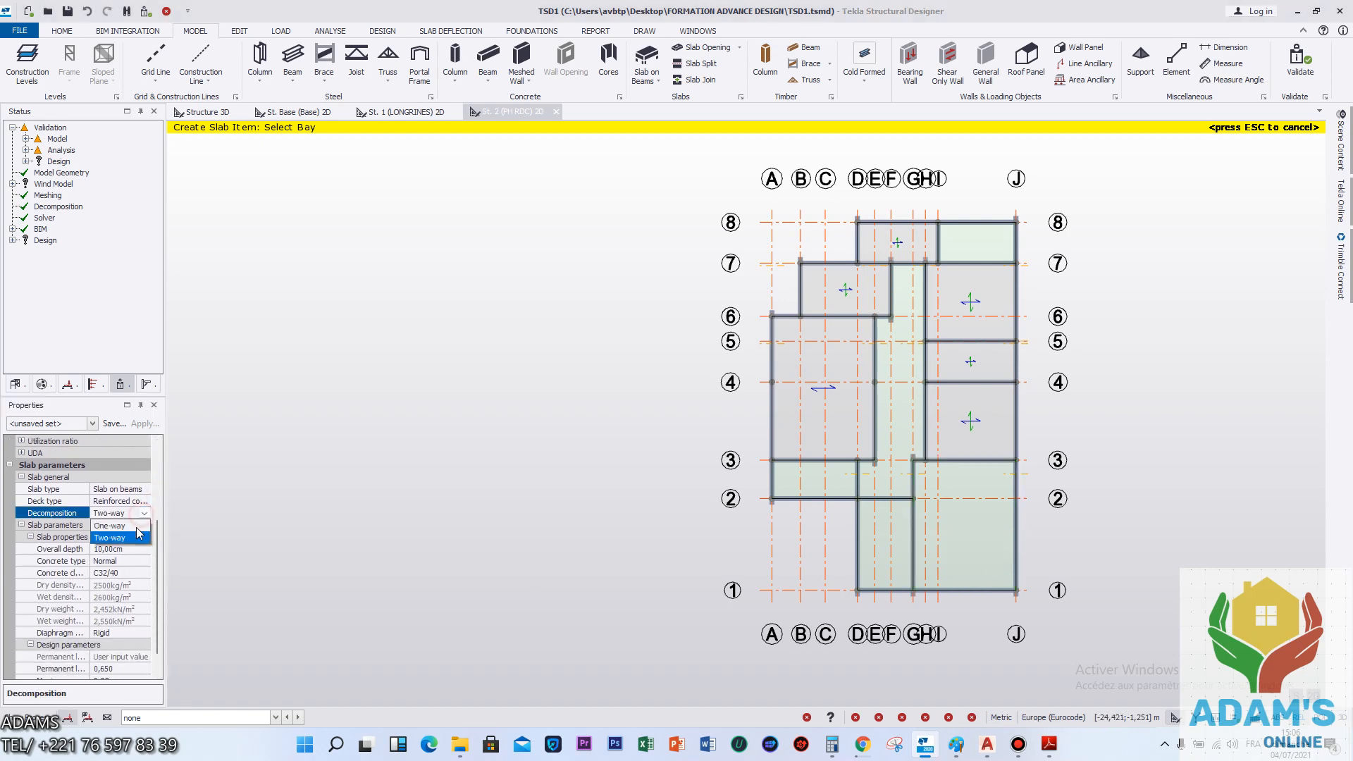
click(119, 539)
click(971, 538)
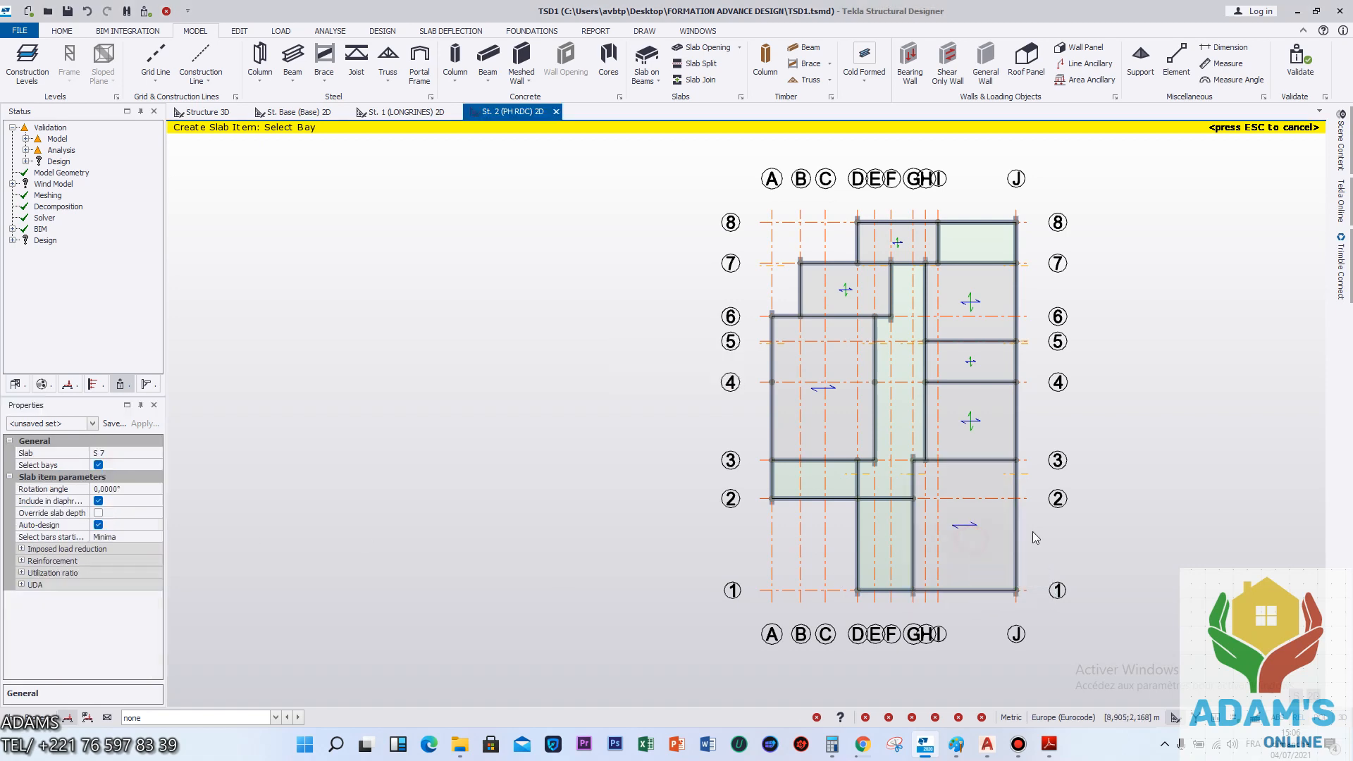
Add one-way slab items in the central corridor, the A–D bay between 2 and 3, and the I–J bay between 7 and 8.
click(879, 499)
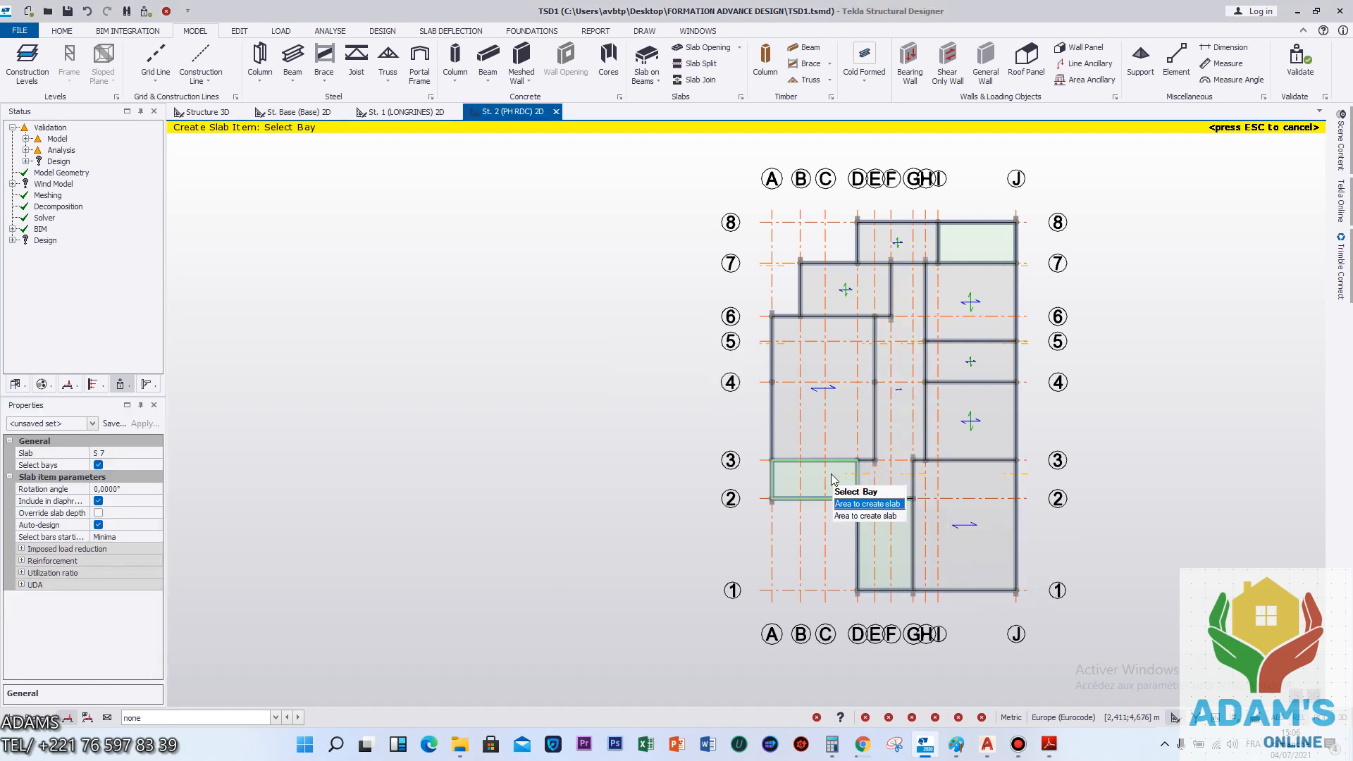
click(808, 501)
click(995, 263)
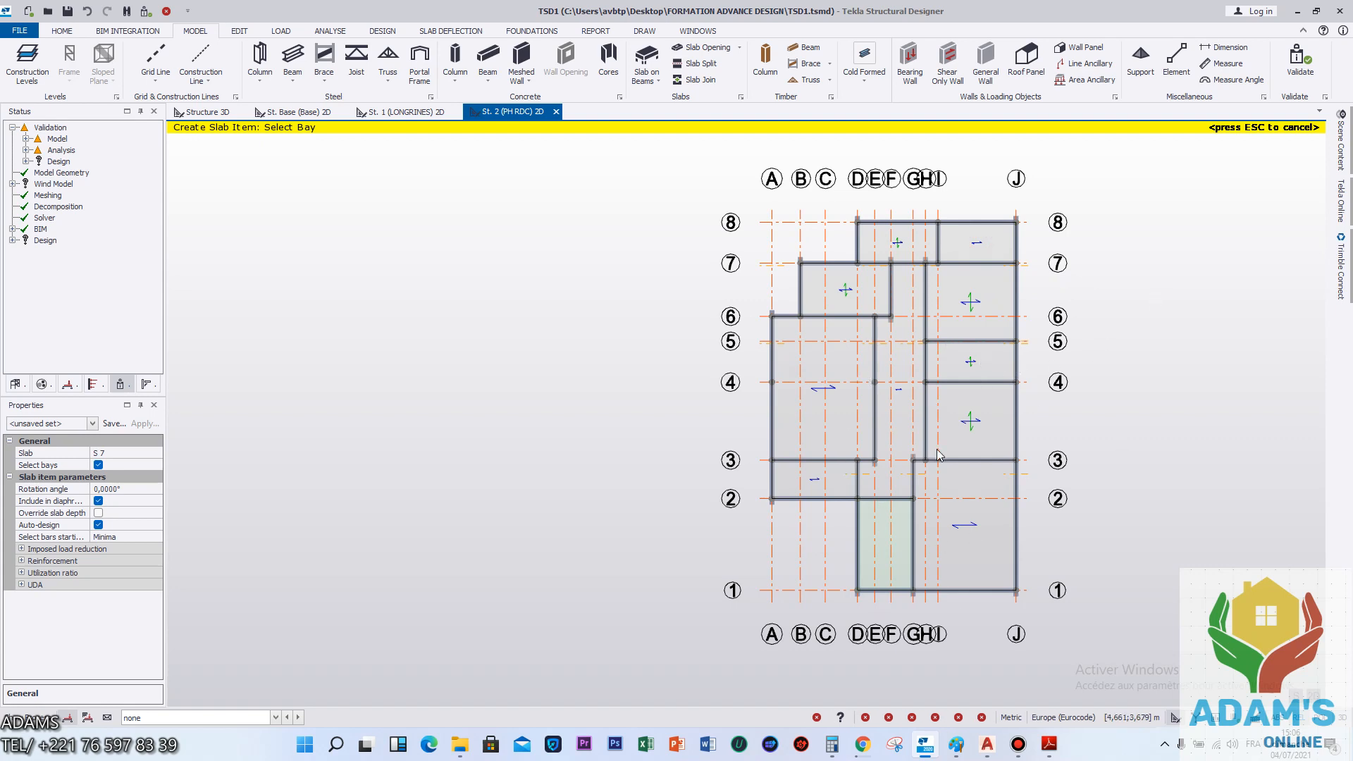
Open the 3D structure view and validate the model.
click(226, 117)
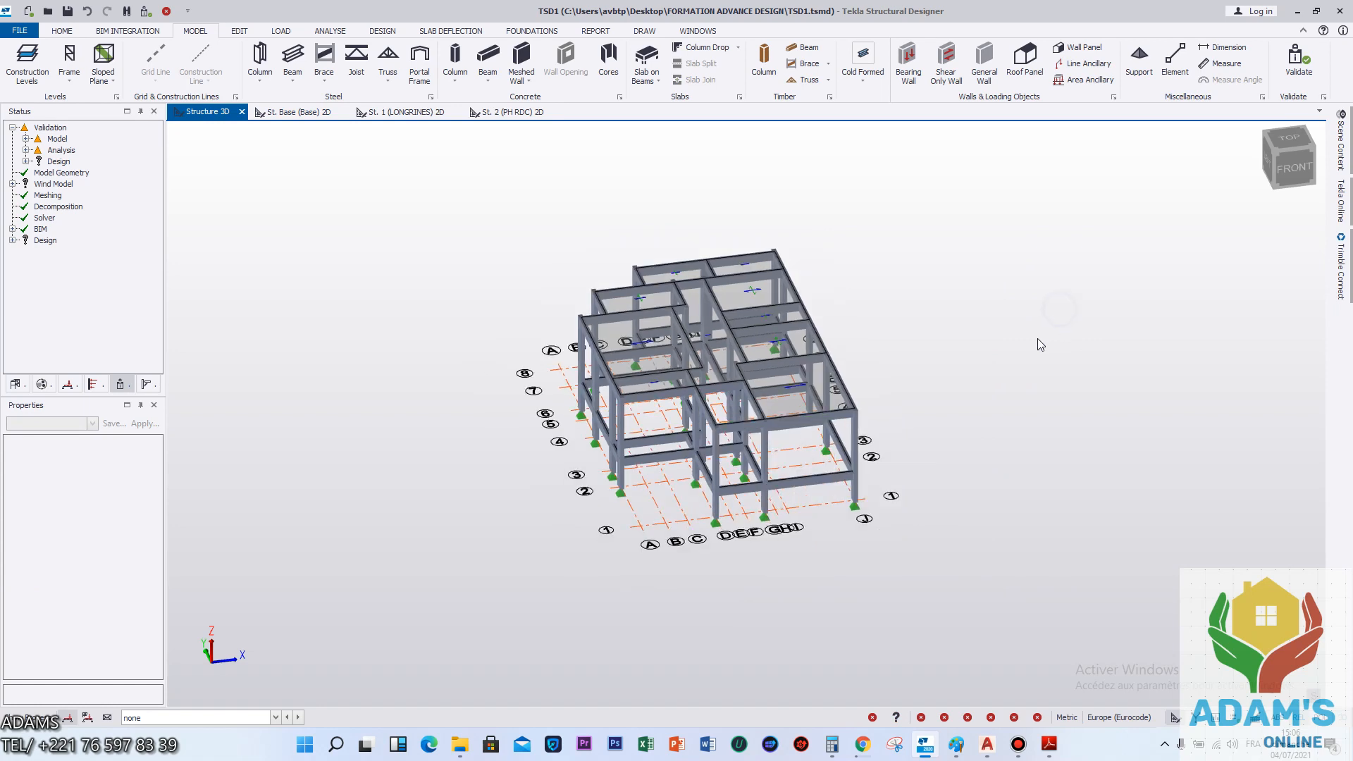
click(1303, 62)
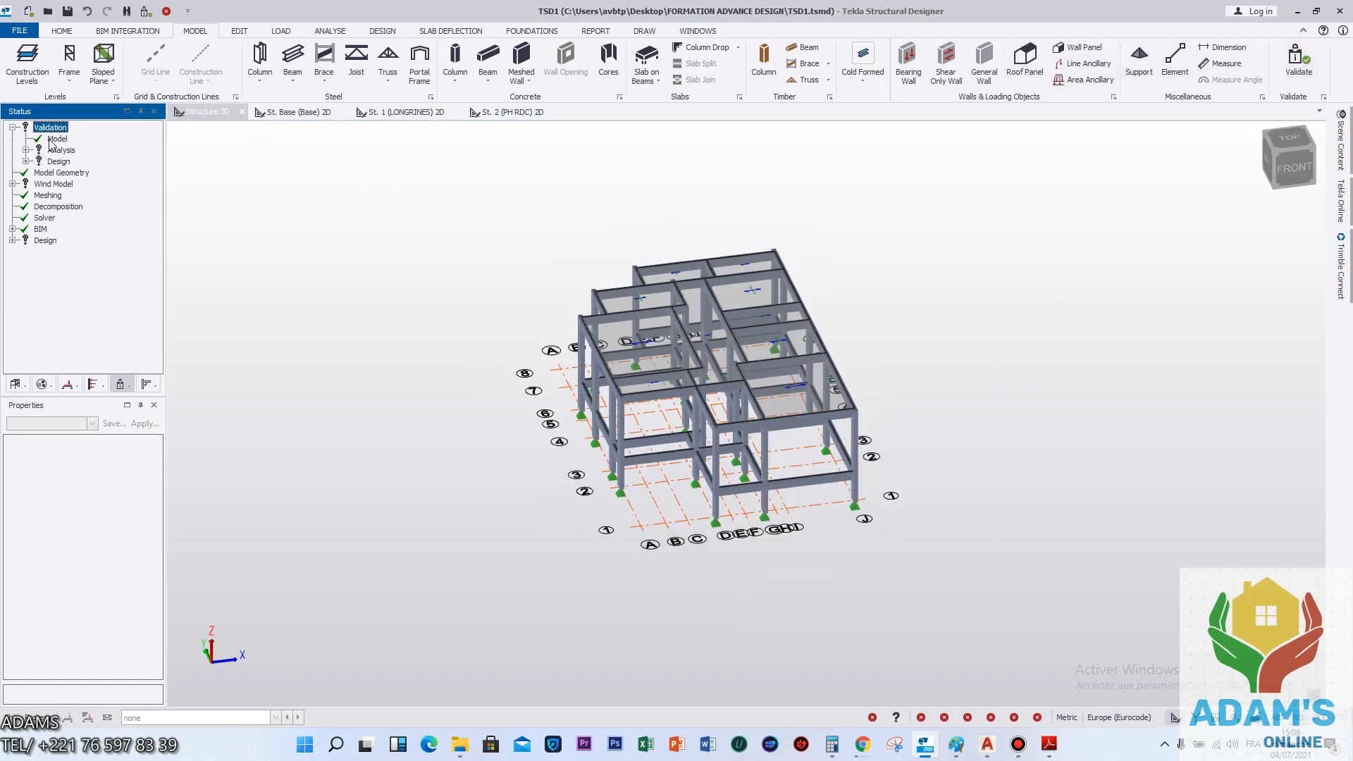